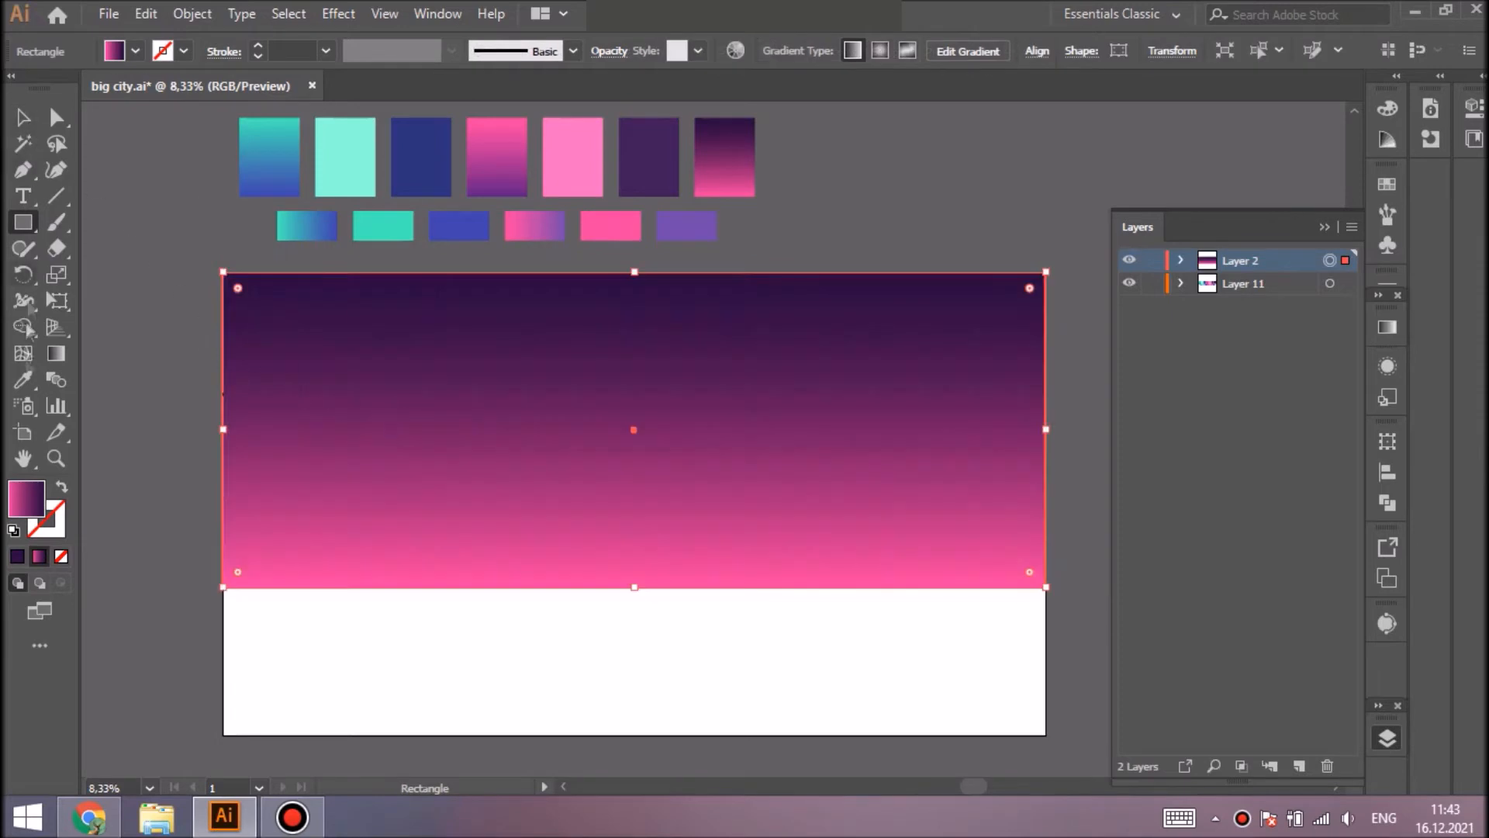
# Fill the sky rectangle with the dark purple-to-pink swatch gradient, deselect it, and add a new layer above it
pyautogui.click(739, 138)
pyautogui.click(23, 118)
pyautogui.click(111, 126)
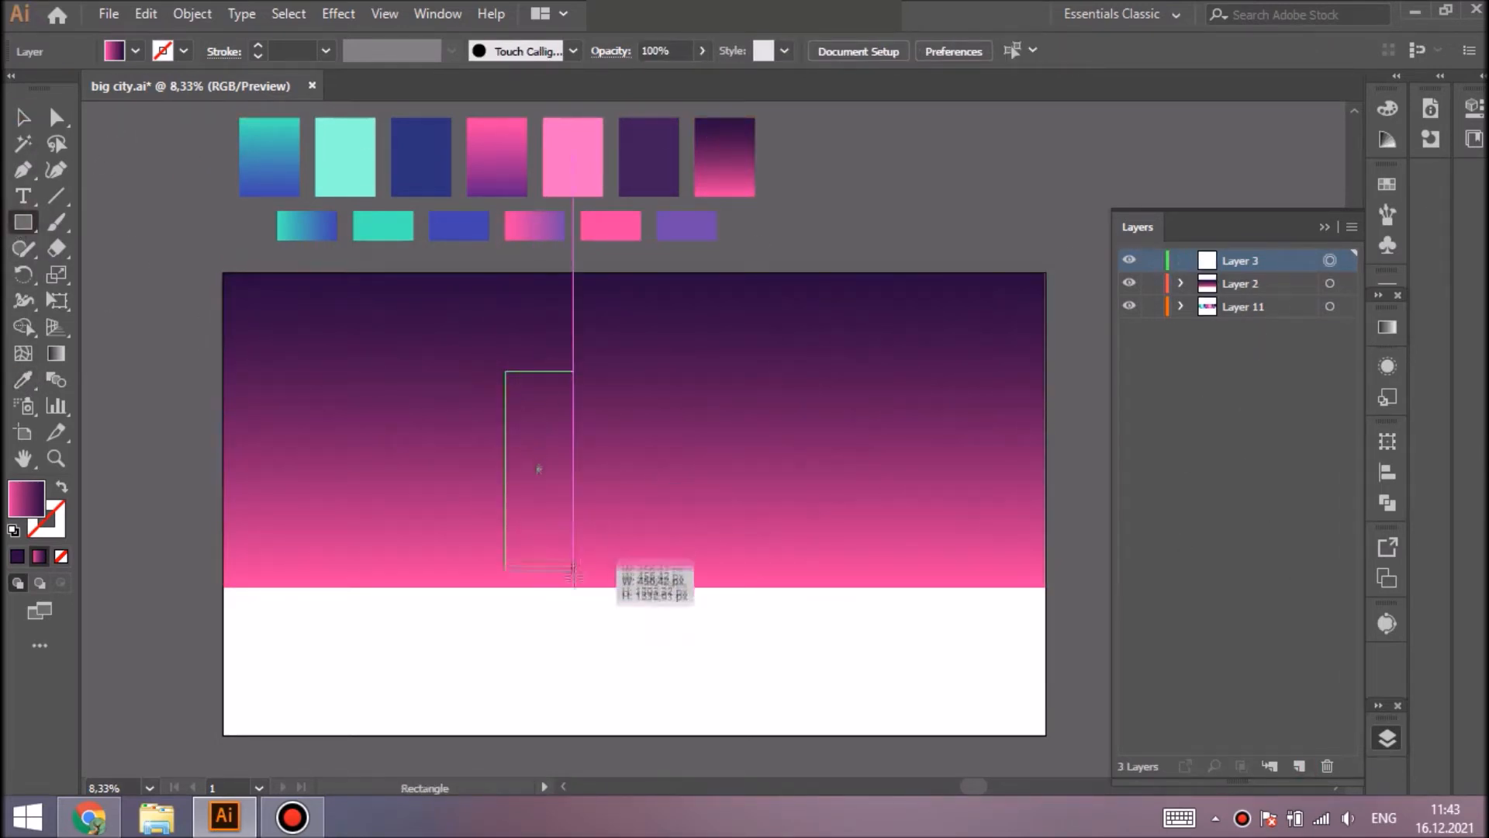
# Draw a tall rectangle standing on the sky's lower edge and fill it with the teal-to-blue swatch gradient at -90°
pyautogui.moveTo(574, 556); pyautogui.dragTo(583, 587)
pyautogui.click(289, 169)
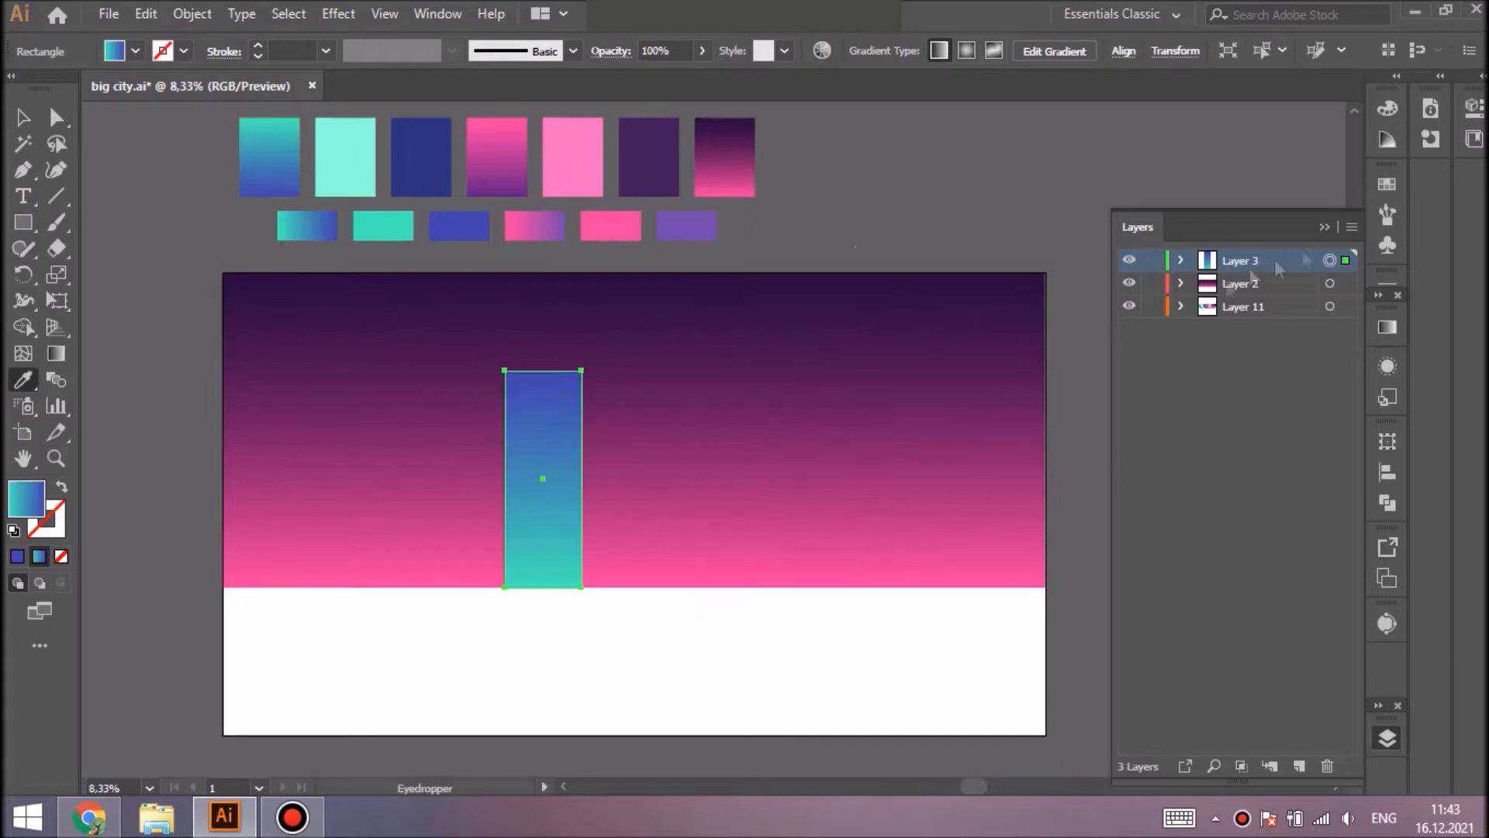
pyautogui.click(1386, 329)
pyautogui.click(1274, 439)
pyautogui.click(1297, 318)
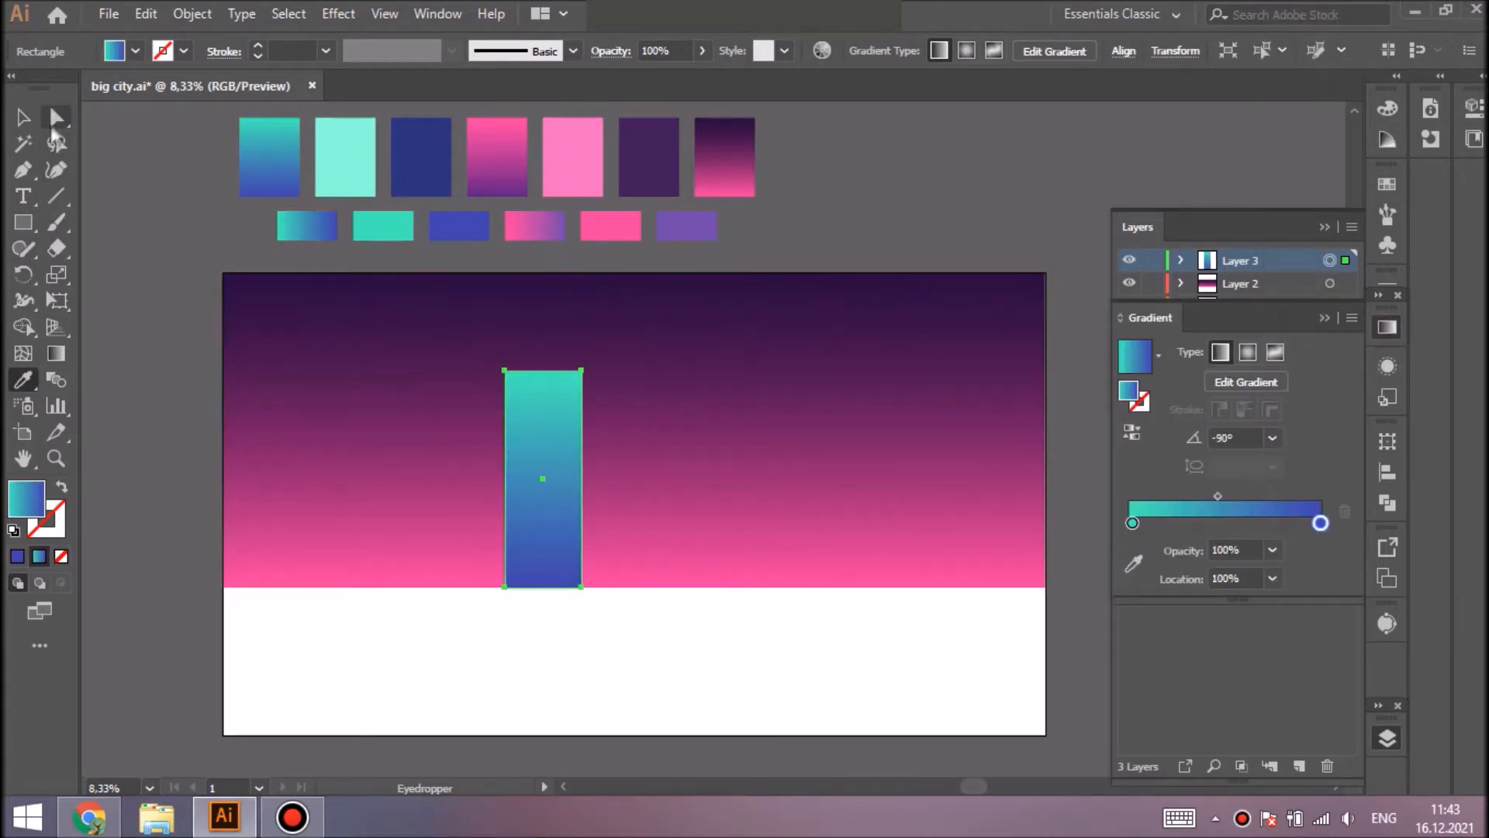
# Raise the teal building's upper right corner to form a slanted roof, and widen the building while shifting it left
pyautogui.click(54, 118)
pyautogui.hotkey('ctrl', 'z')
pyautogui.hotkey('ctrl', 'z')
pyautogui.hotkey('ctrl', 'shift', 'z')
pyautogui.moveTo(582, 371); pyautogui.dragTo(582, 333)
pyautogui.hotkey('ctrl', 'shift', 'a')
pyautogui.click(23, 118)
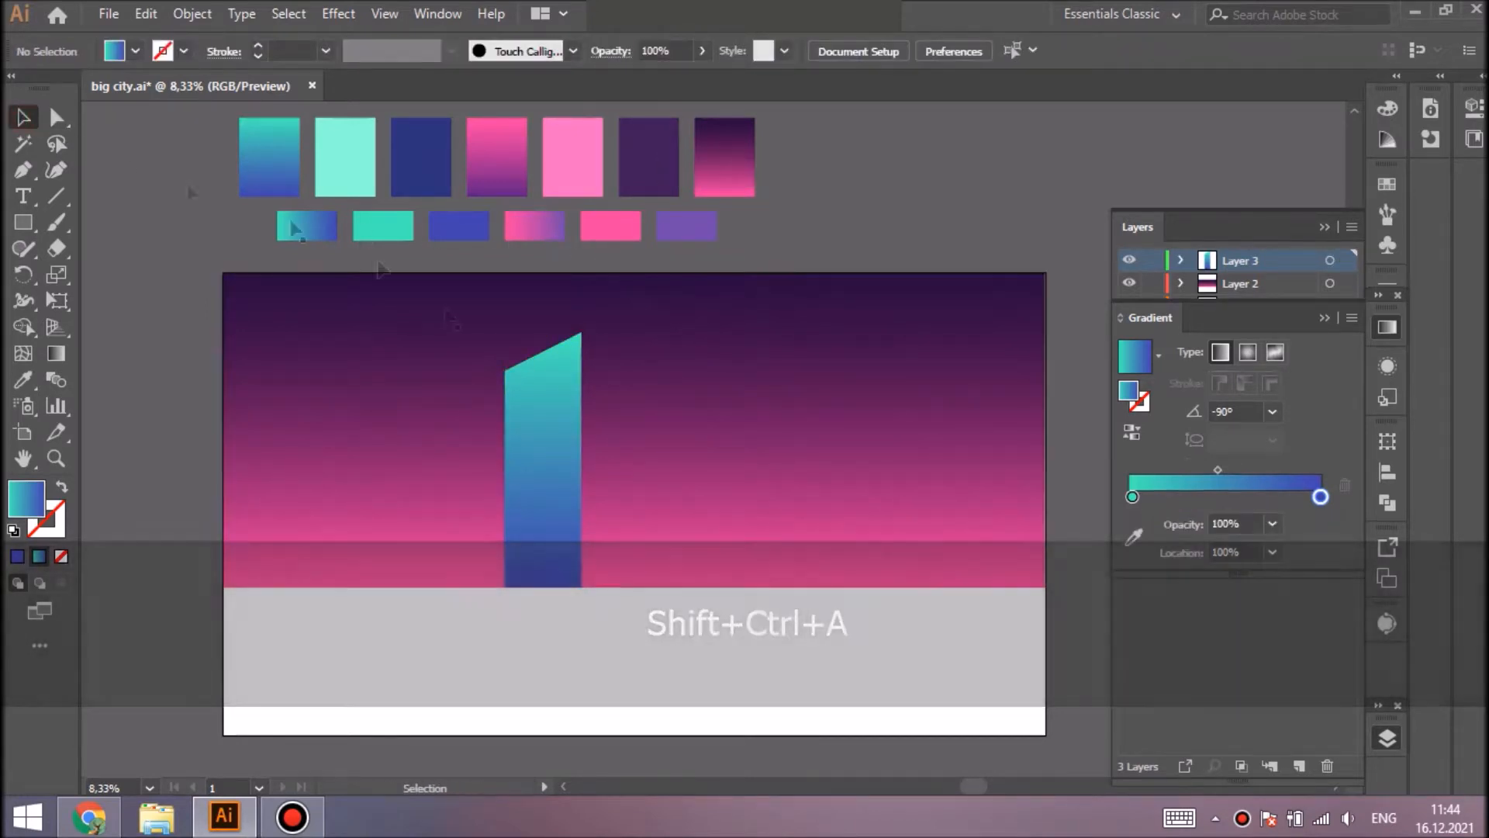
pyautogui.click(547, 458)
pyautogui.moveTo(582, 461); pyautogui.dragTo(546, 482)
# Draw a second tower right of the teal building, fill it with the pink-to-purple swatch gradient at 90°, and enlarge it slightly
pyautogui.click(23, 223)
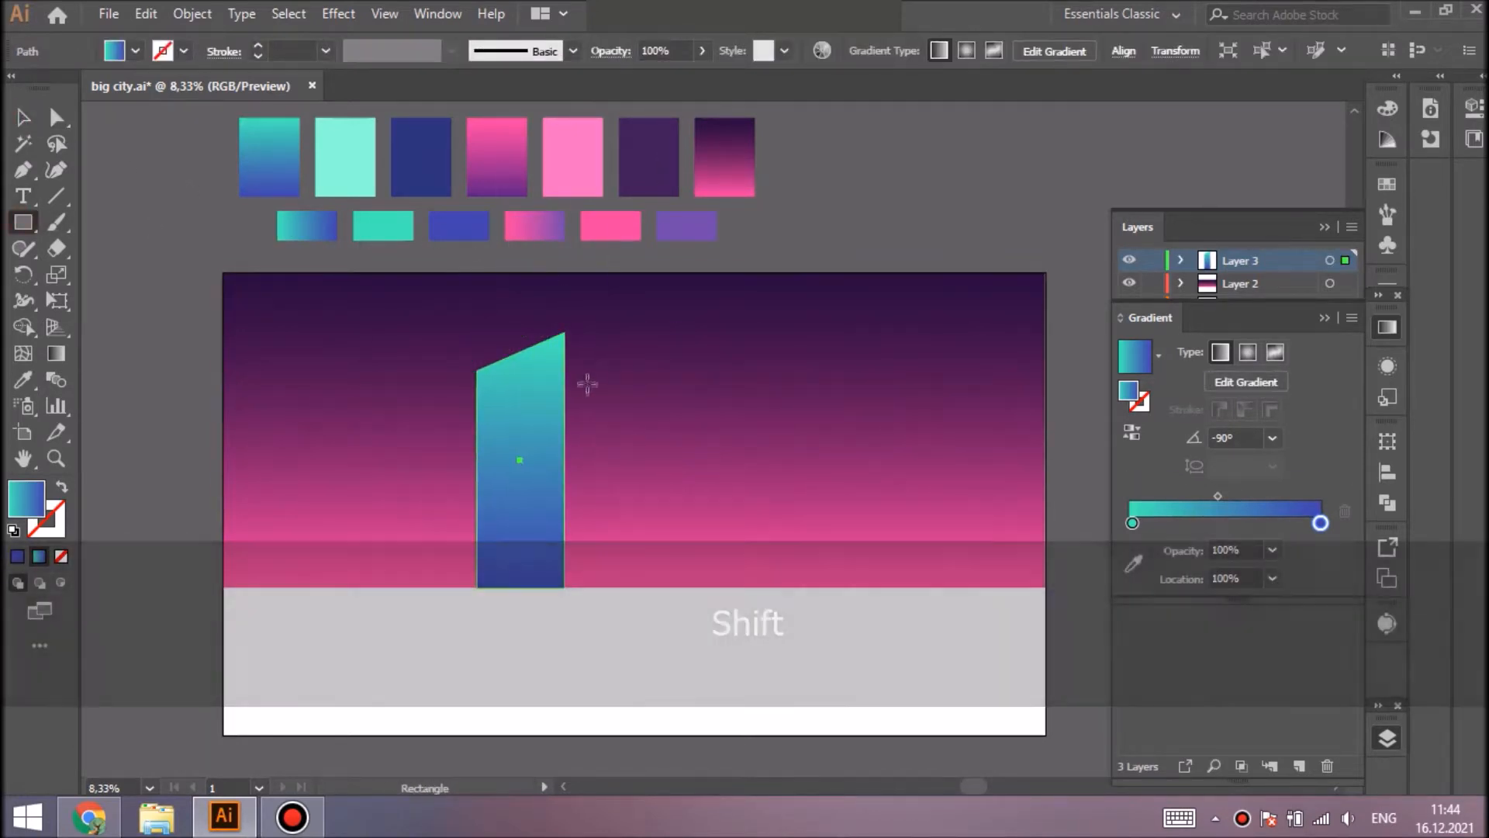
pyautogui.moveTo(594, 390); pyautogui.dragTo(655, 587)
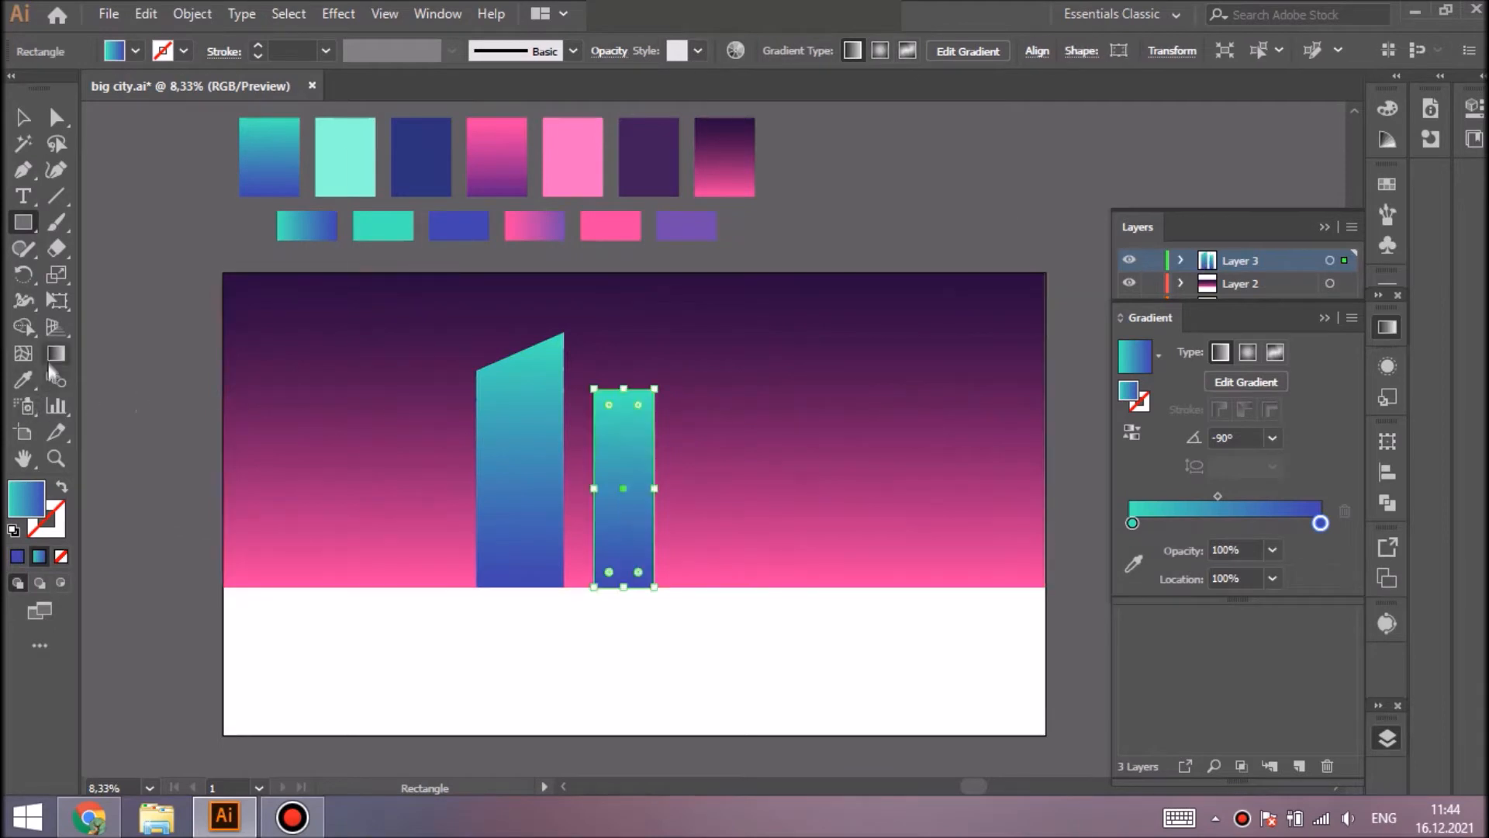
pyautogui.click(498, 171)
pyautogui.click(1272, 438)
pyautogui.click(1298, 134)
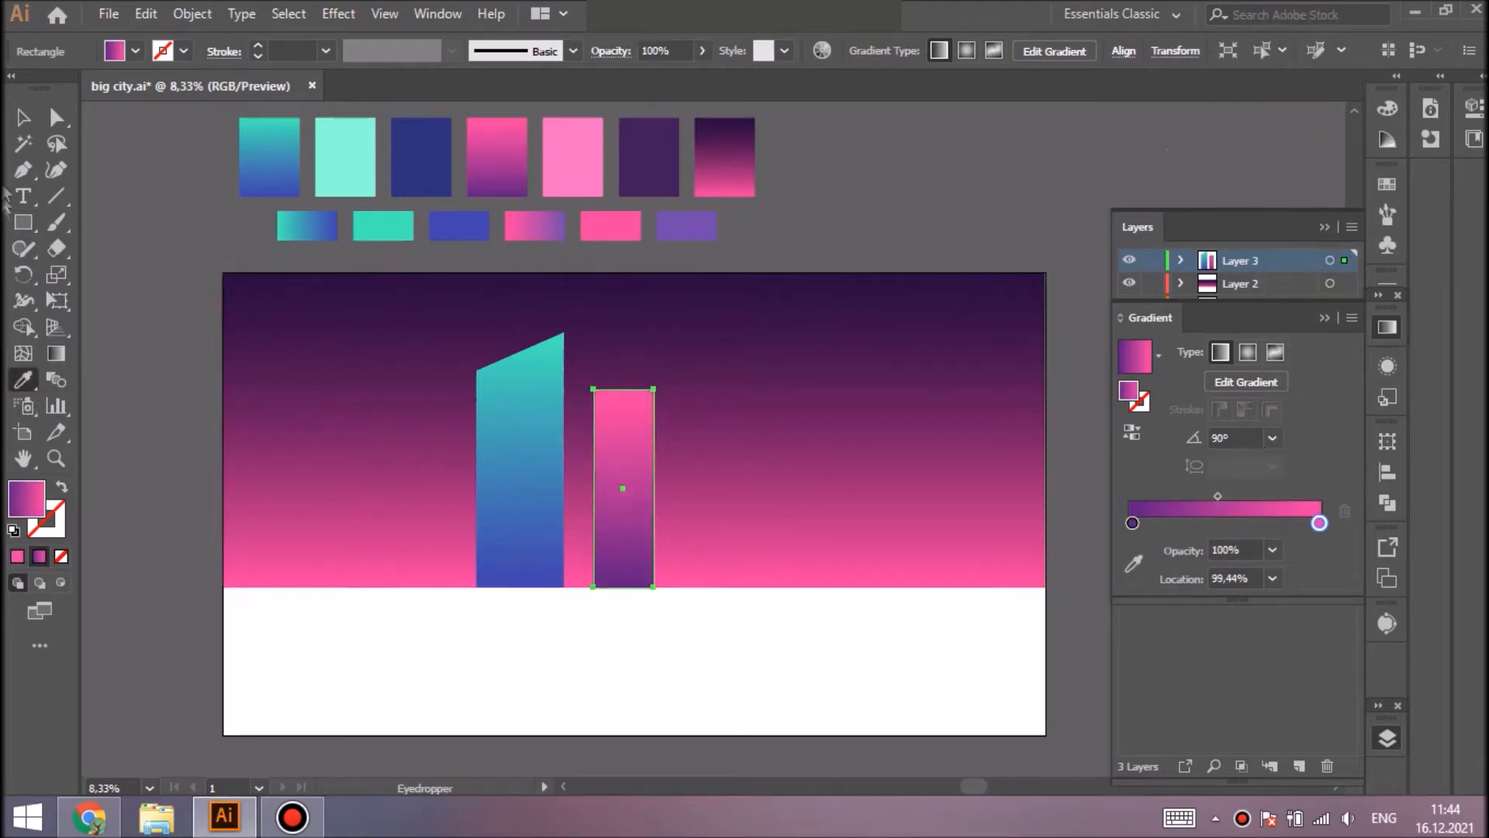
pyautogui.press('v')
pyautogui.moveTo(591, 380); pyautogui.dragTo(590, 363)
# Draw a triangular roof on top of the pink tower and centre it horizontally on the tower
pyautogui.moveTo(23, 223); pyautogui.dragTo(105, 302)
pyautogui.moveTo(610, 317); pyautogui.dragTo(631, 352)
pyautogui.press('v')
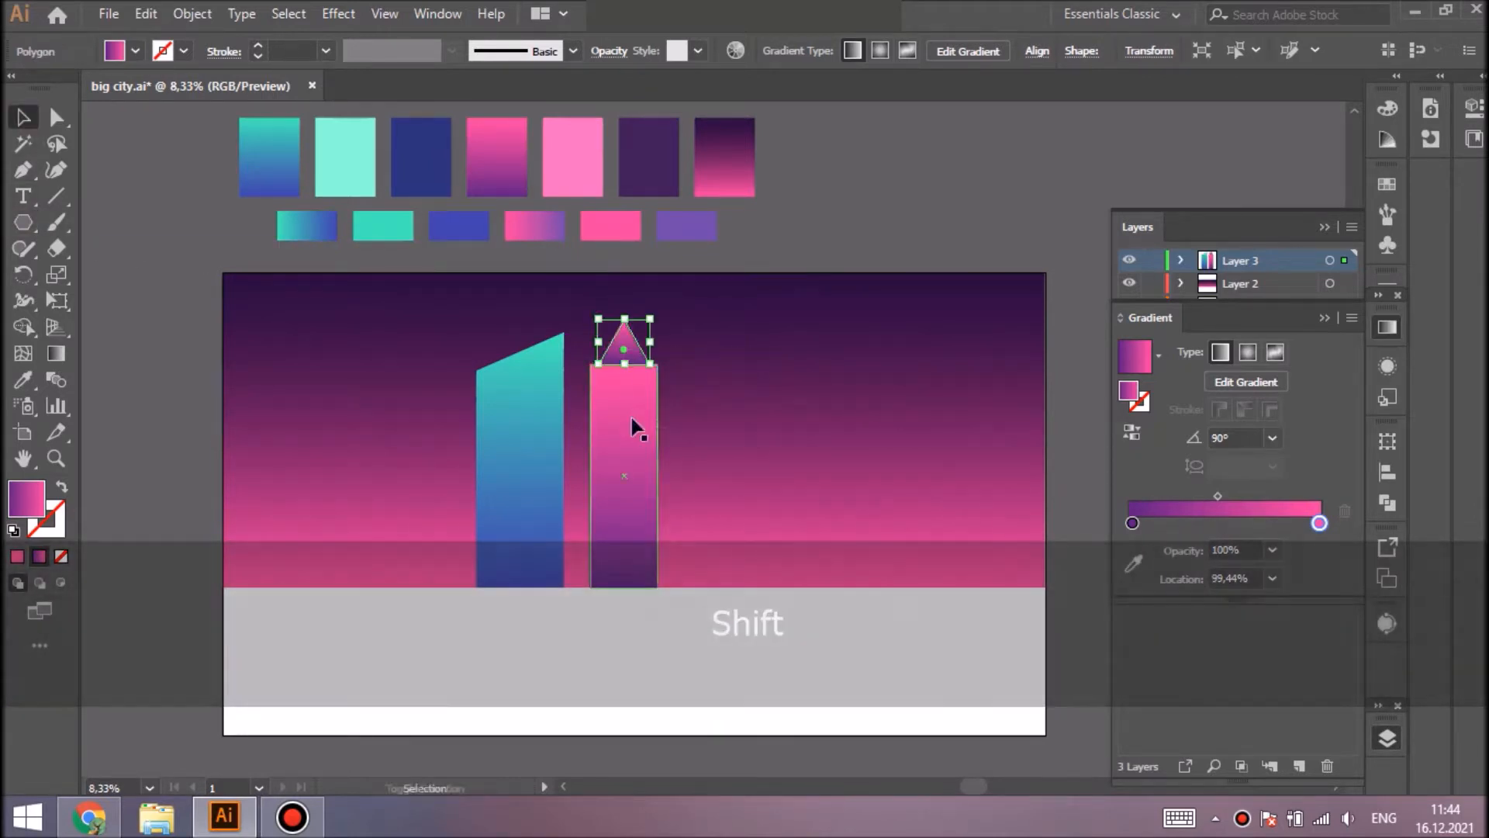
pyautogui.keyDown('shift'); pyautogui.click(632, 426); pyautogui.keyUp('shift')
pyautogui.click(632, 426)
pyautogui.click(1388, 472)
pyautogui.hotkey('shift', 'ctrl', 'a')
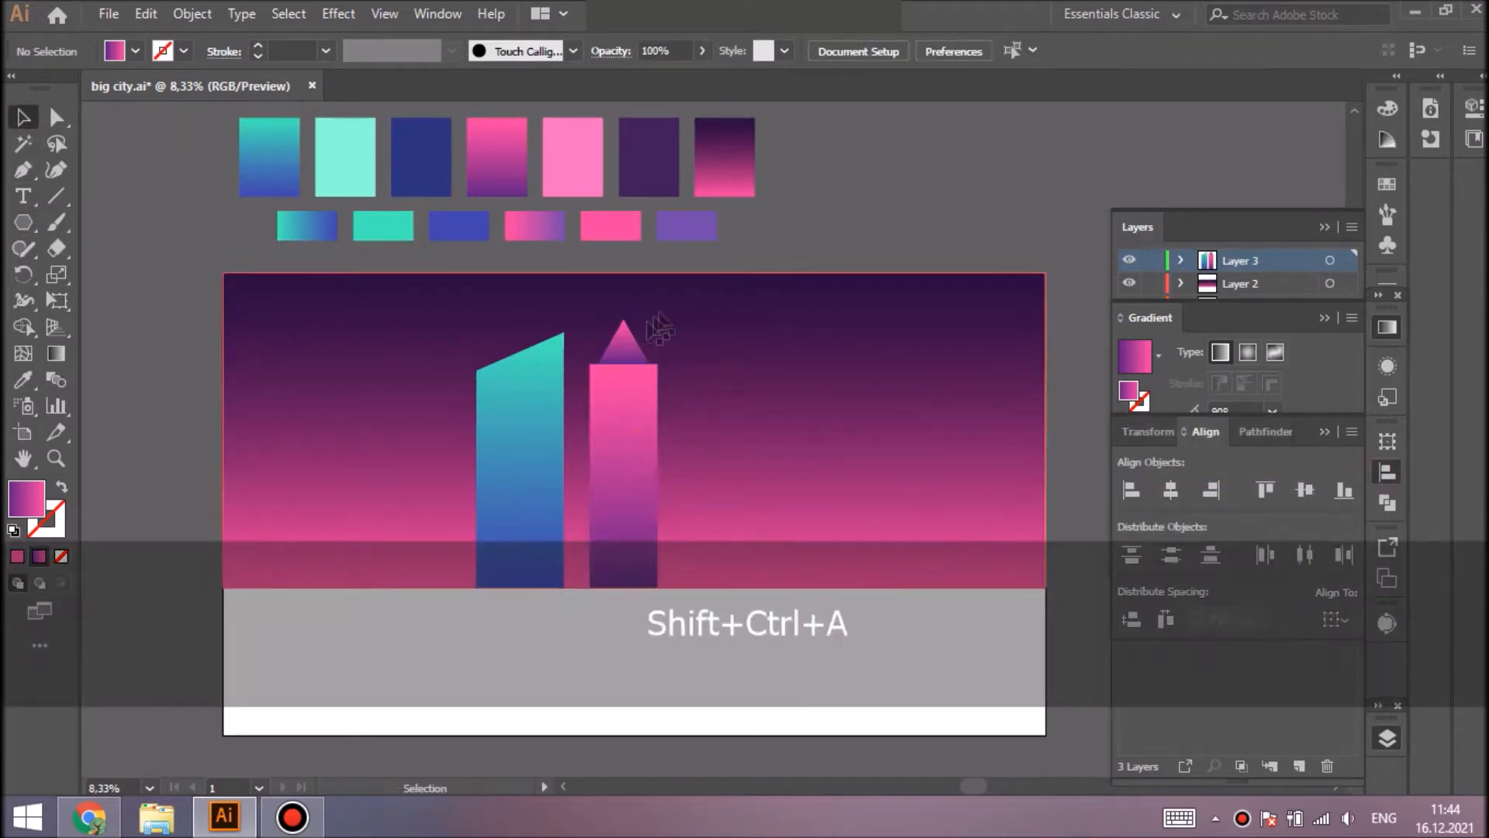
# Add a narrow dark purple side wall left of the pink tower from a copy of its front, with the outer top corner lowered
pyautogui.click(601, 411)
pyautogui.hotkey('ctrl', 'c')
pyautogui.hotkey('ctrl', 'f')
pyautogui.hotkey('ctrl', 'z')
pyautogui.moveTo(657, 474); pyautogui.dragTo(576, 477)
pyautogui.press('i')
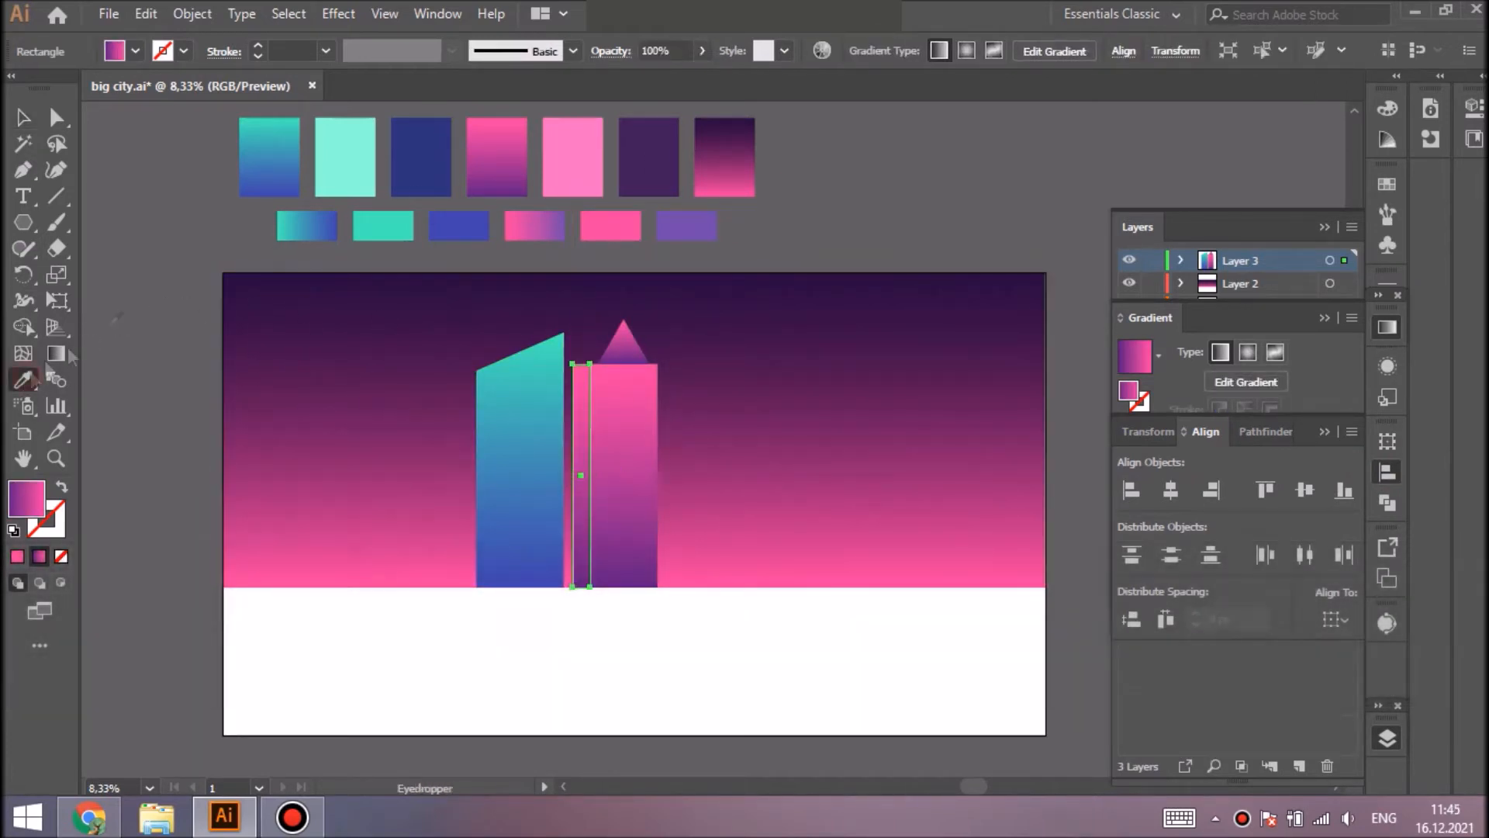
pyautogui.click(646, 159)
pyautogui.press('a')
pyautogui.moveTo(573, 365); pyautogui.dragTo(576, 396)
pyautogui.hotkey('shift', 'ctrl', 'a')
# Duplicate the slanted teal building in place and pull the copy's upper right corner inward to form a separate front face
pyautogui.click(505, 406)
pyautogui.hotkey('ctrl', 'c')
pyautogui.hotkey('ctrl', 'f')
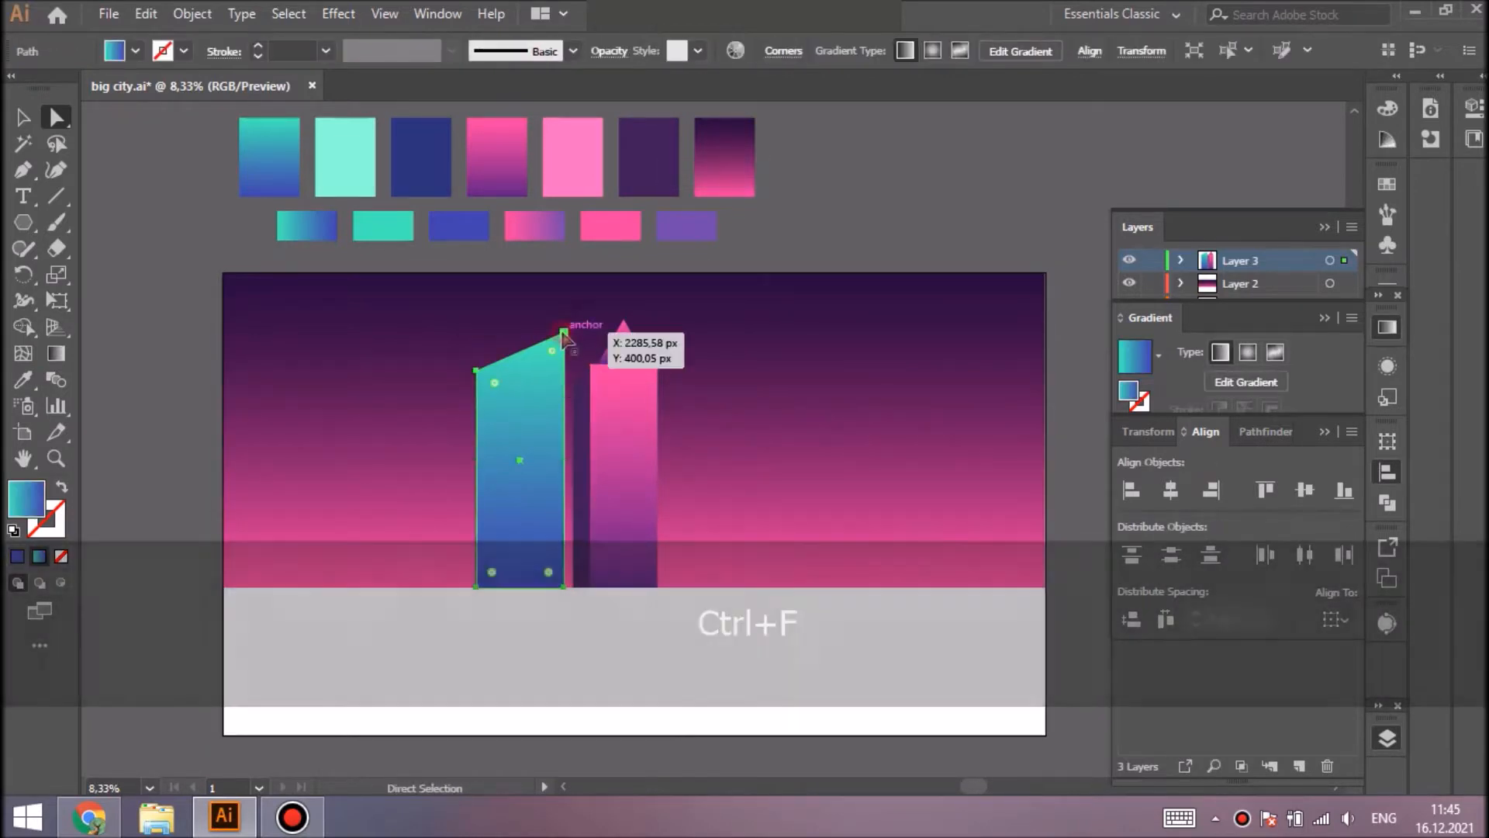
pyautogui.moveTo(564, 335); pyautogui.dragTo(447, 376)
pyautogui.moveTo(547, 316); pyautogui.dragTo(535, 327)
pyautogui.hotkey('ctrl', 'z')
pyautogui.hotkey('shift', 'ctrl', 'a')
# Set the gradient angle of the rear teal building shape to 90° and deselect it
pyautogui.click(556, 368)
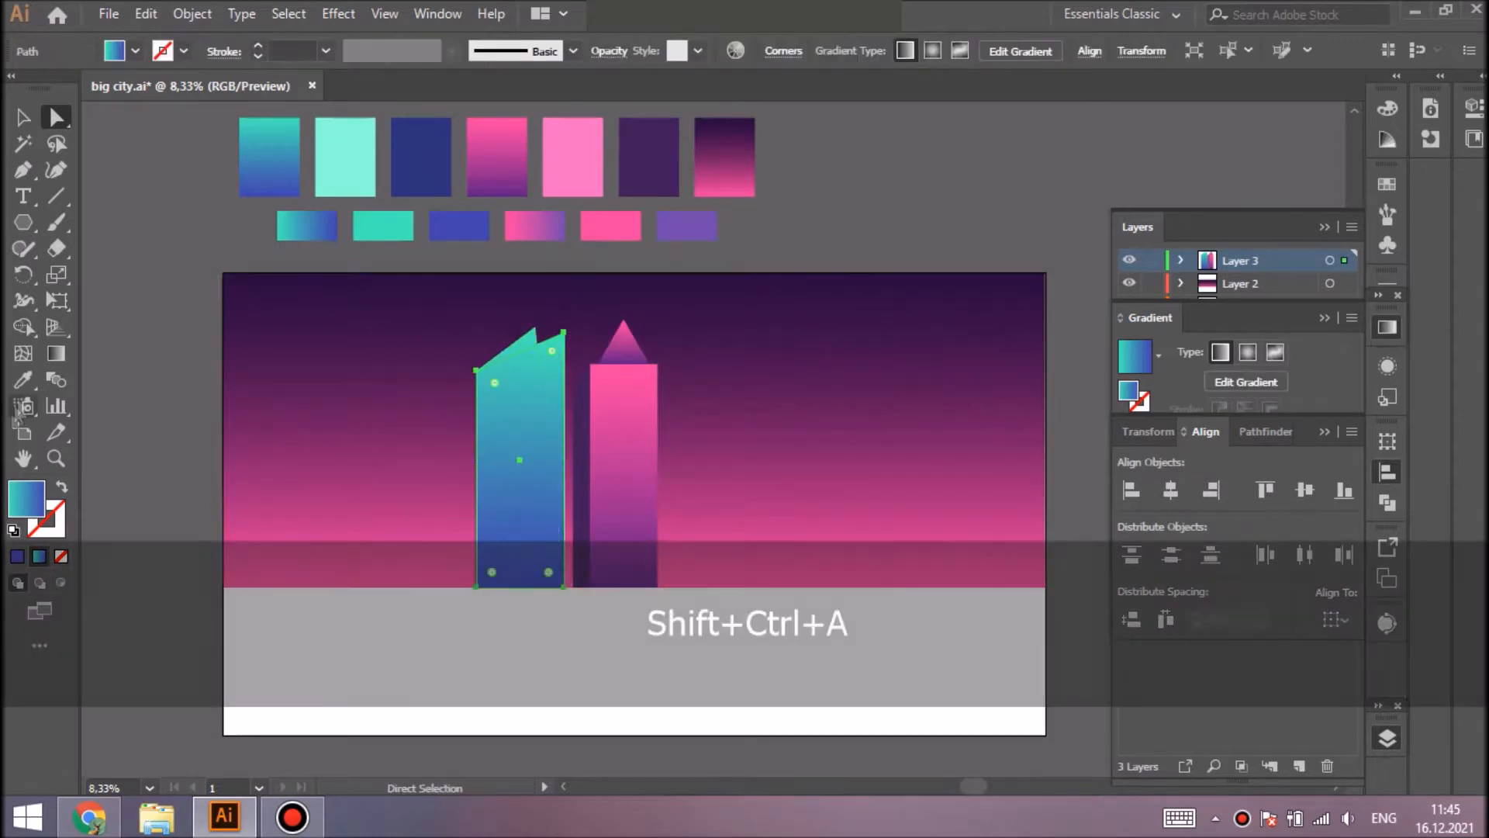
pyautogui.press('i')
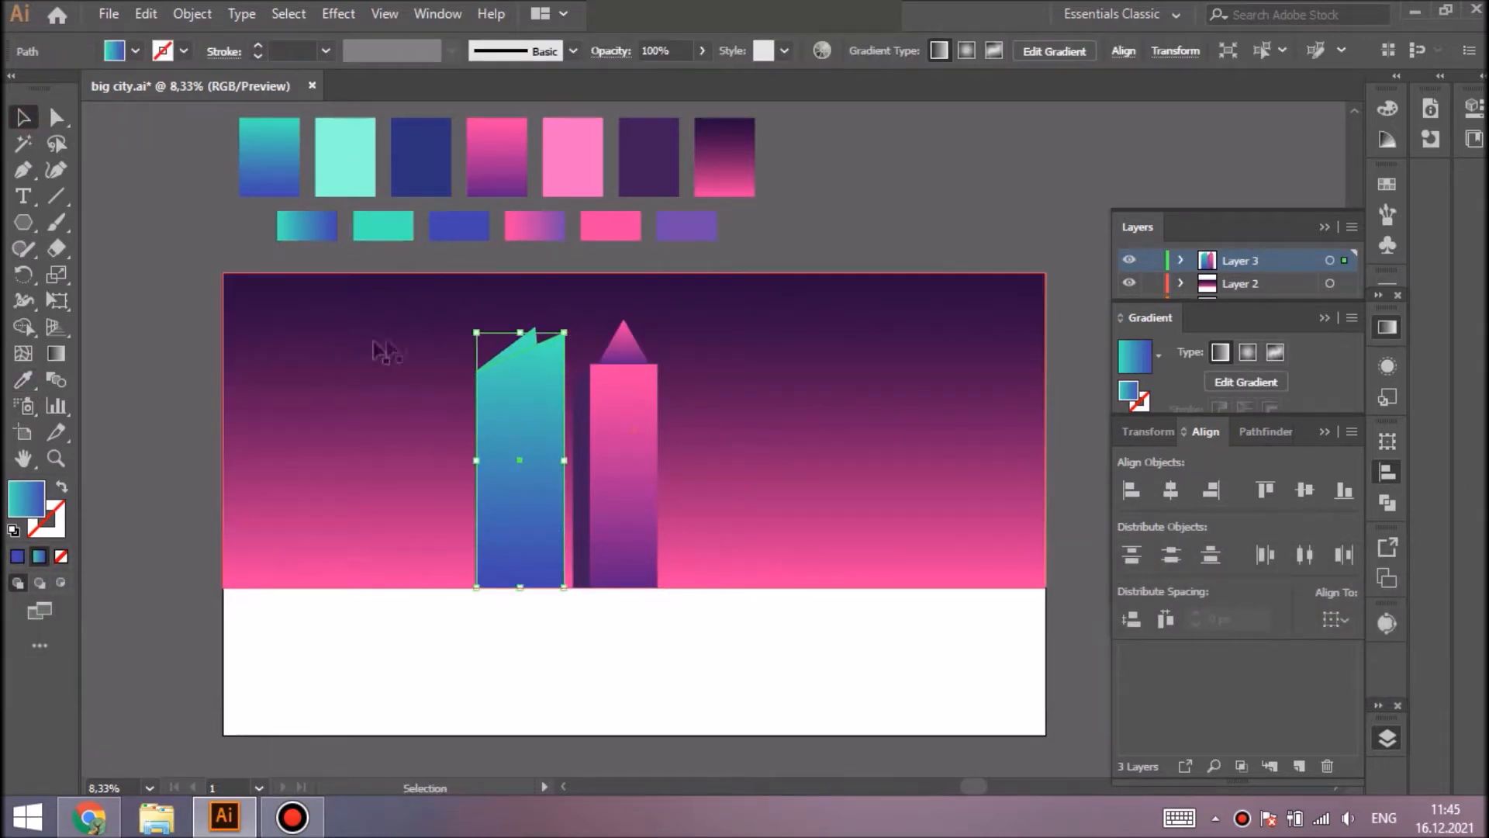
pyautogui.click(1385, 328)
pyautogui.click(1272, 438)
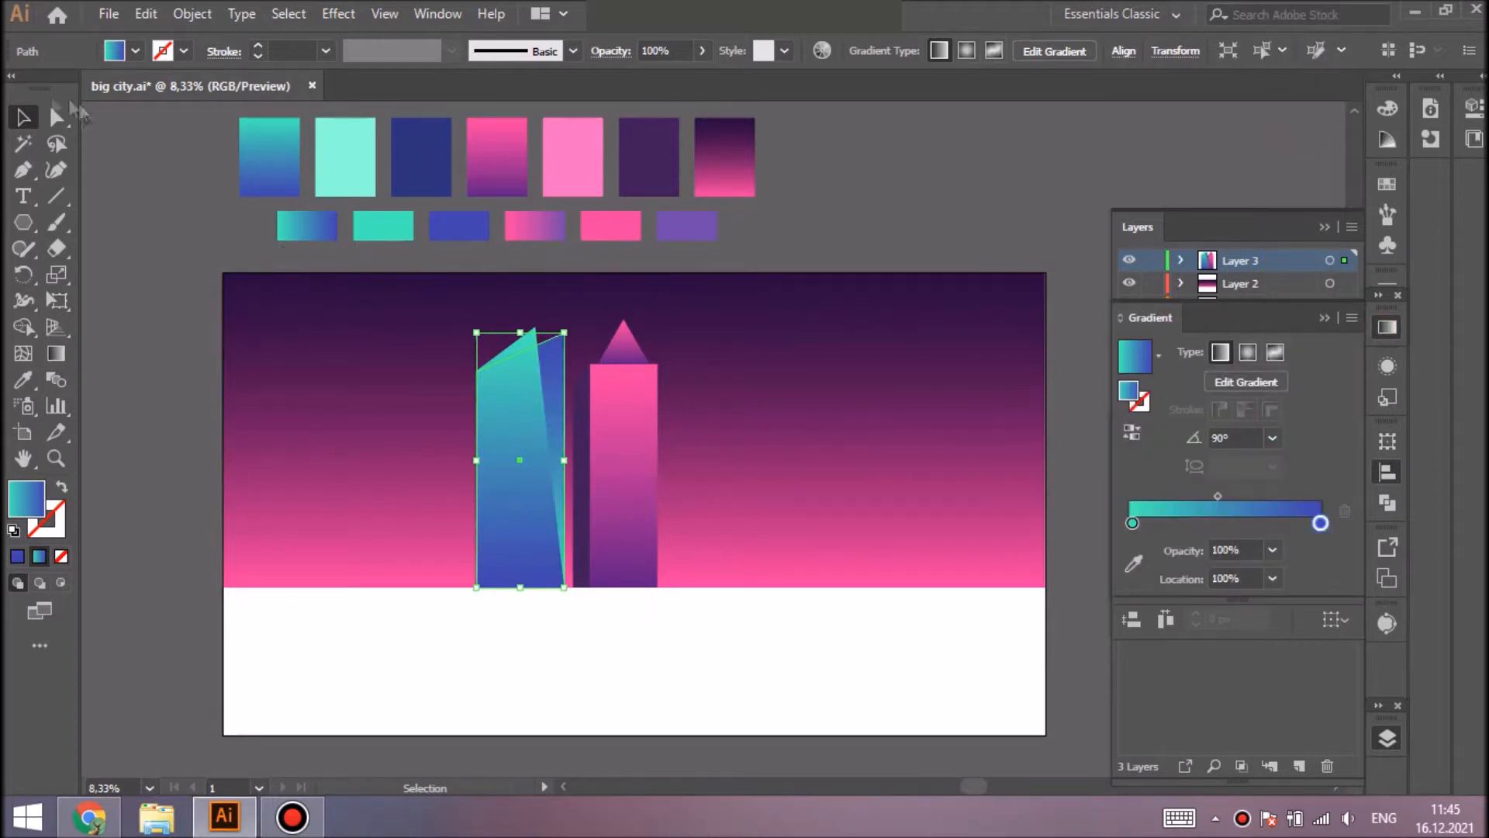
pyautogui.hotkey('shift', 'ctrl', 'a')
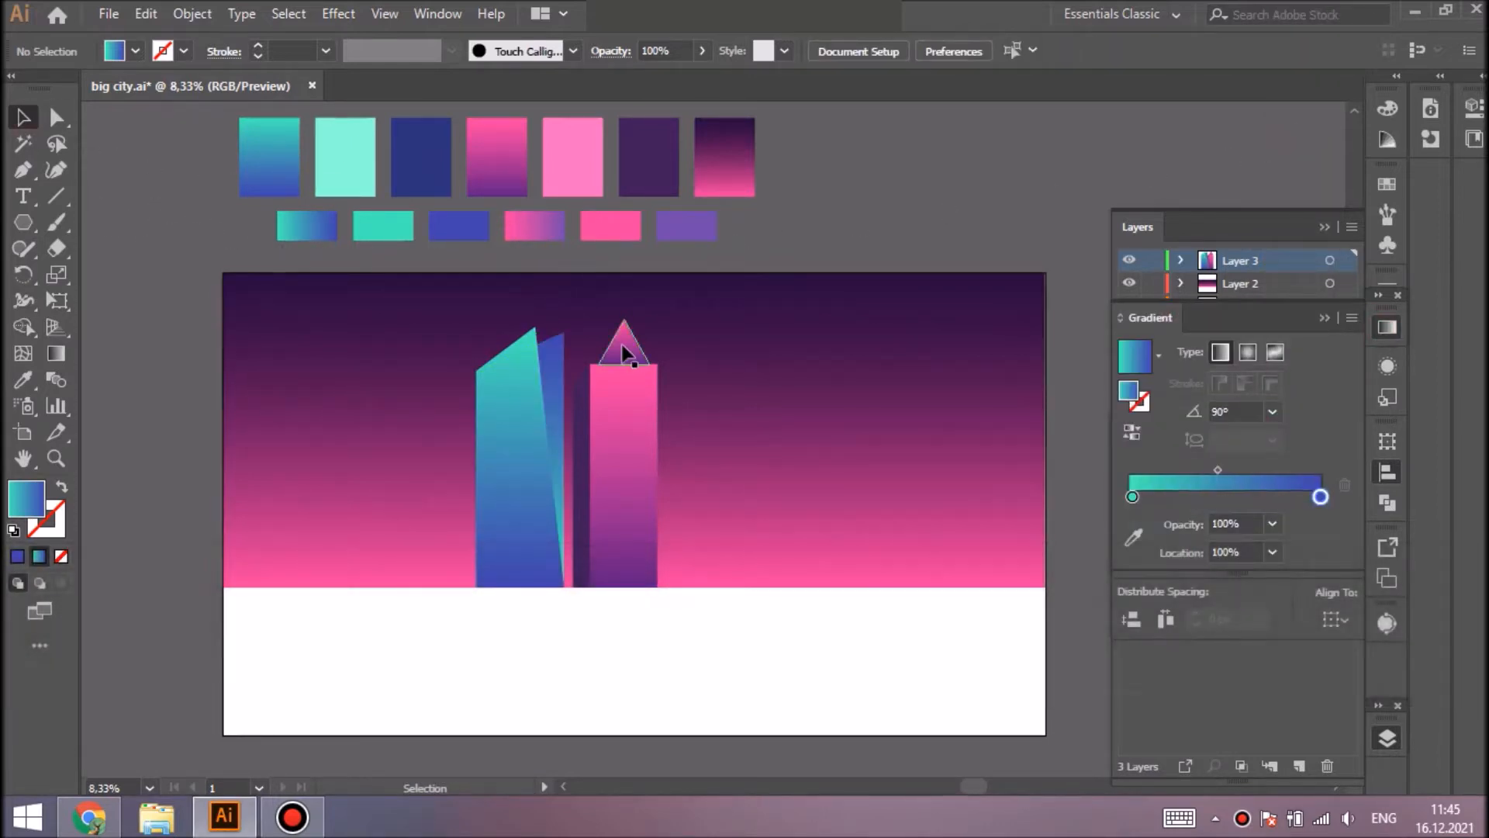
# Nudge the triangular roof of the pink tower slightly left
pyautogui.click(628, 358)
pyautogui.hotkey('shift', 'Right')
pyautogui.hotkey('ctrl', 'shift', 'a')
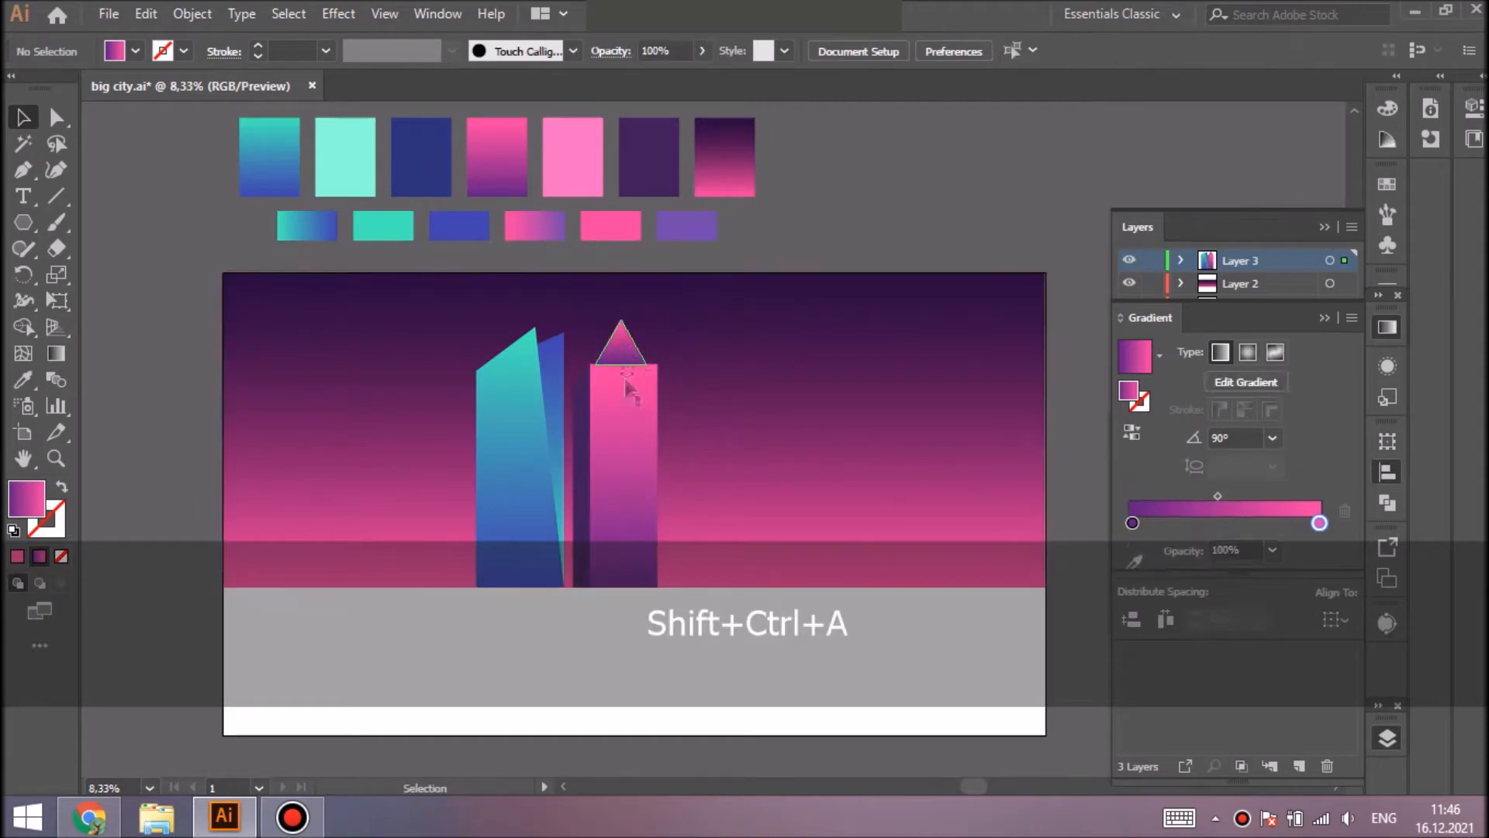
# Scale the pink tower down together with its side wall and triangular roof, and shift it slightly right
pyautogui.click(627, 356)
pyautogui.keyDown('shift'); pyautogui.click(629, 411); pyautogui.keyUp('shift')
pyautogui.keyDown('shift'); pyautogui.click(584, 403); pyautogui.keyUp('shift')
pyautogui.hotkey('ctrl', 'z')
pyautogui.keyDown('shift'); pyautogui.click(583, 396); pyautogui.keyUp('shift')
pyautogui.moveTo(614, 319)
pyautogui.mouseDown()
pyautogui.moveTo(615, 360)
pyautogui.moveTo(612, 334)
pyautogui.mouseUp()
pyautogui.moveTo(612, 416); pyautogui.dragTo(628, 417)
# Scale both faces of the slanted teal building down and move them closer to the pink tower
pyautogui.click(526, 394)
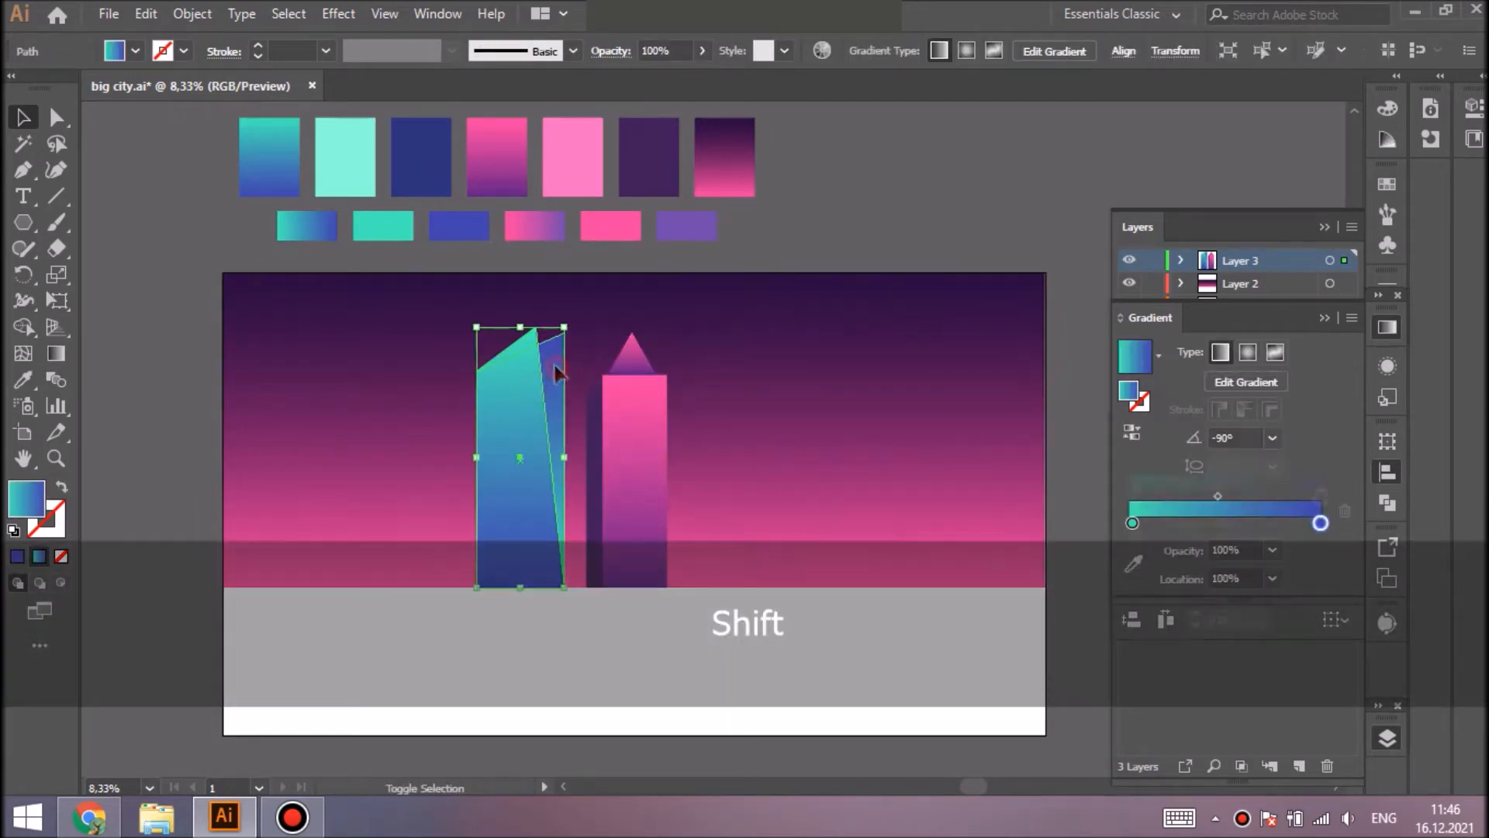
pyautogui.keyDown('shift'); pyautogui.click(554, 374); pyautogui.keyUp('shift')
pyautogui.moveTo(522, 328); pyautogui.dragTo(530, 359)
pyautogui.moveTo(534, 469); pyautogui.dragTo(535, 470)
pyautogui.hotkey('ctrl', 'shift', 'a')
# Draw a building right of the pink tower, fill it with the teal-to-blue gradient at -90°, and widen it
pyautogui.press('m')
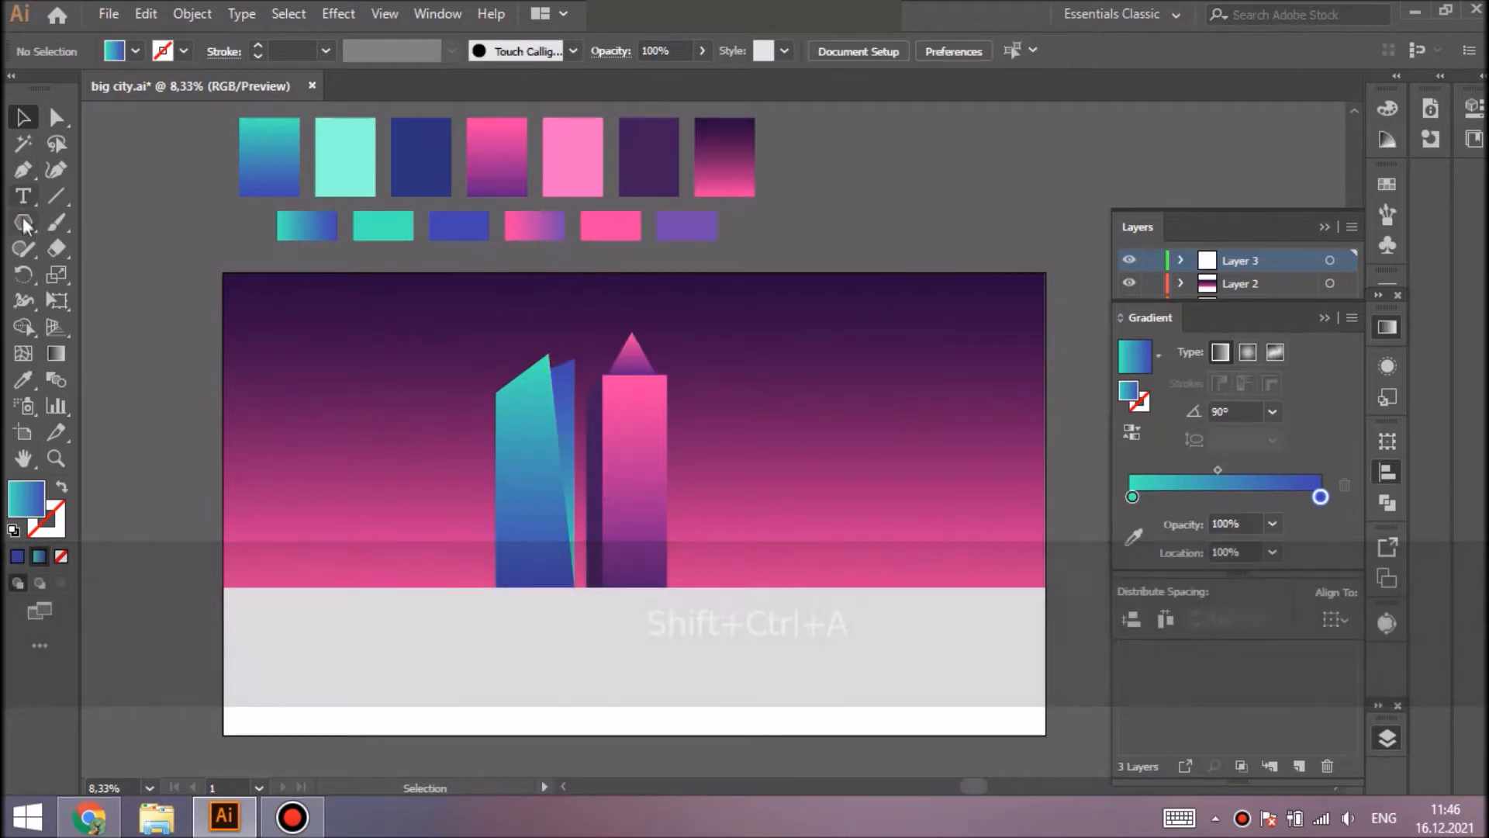
pyautogui.moveTo(707, 493); pyautogui.dragTo(744, 587)
pyautogui.click(23, 380)
pyautogui.click(1272, 438)
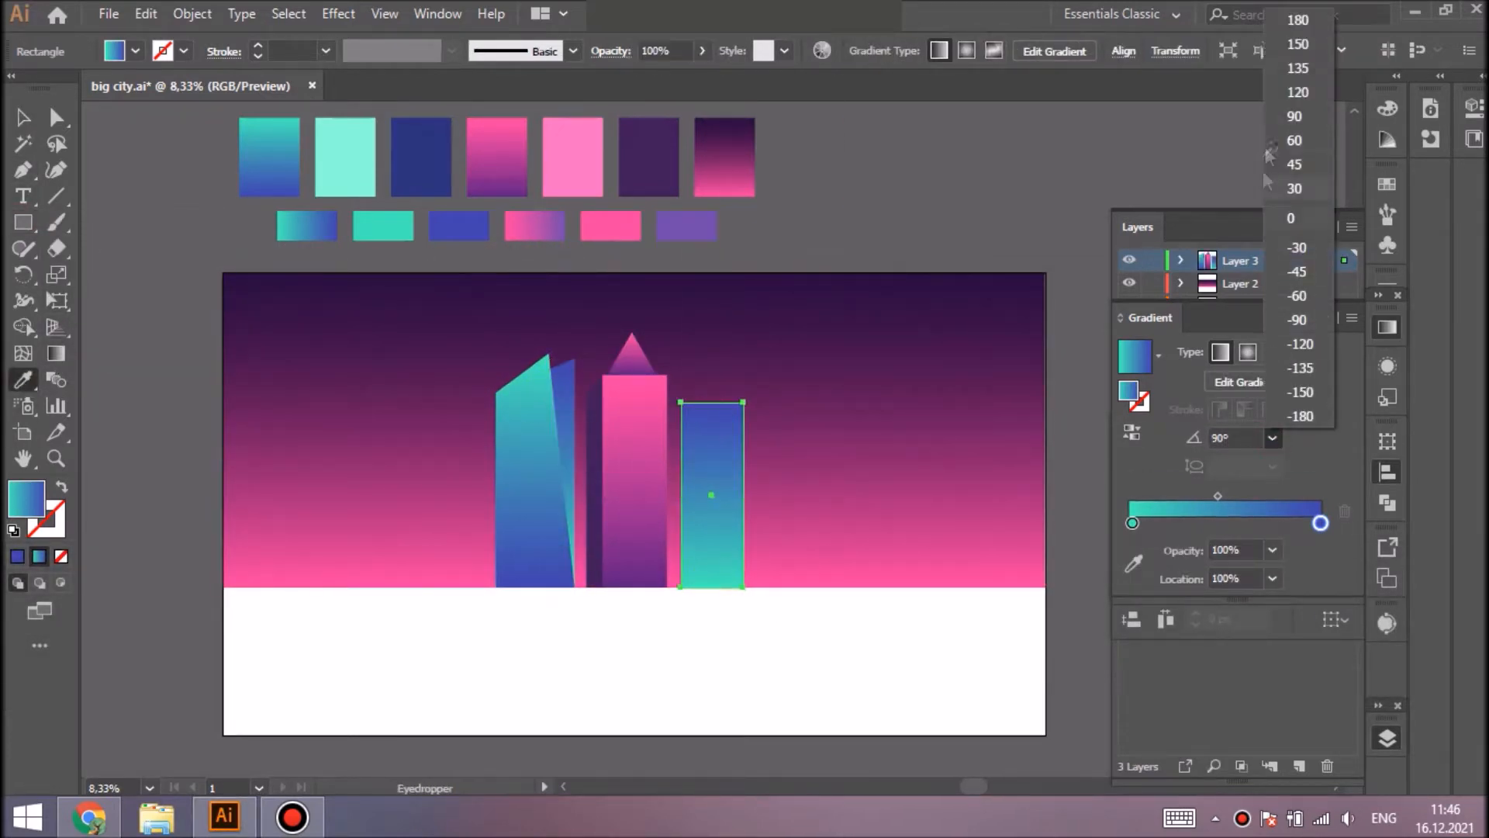
pyautogui.click(1296, 320)
pyautogui.press('v')
pyautogui.moveTo(744, 494); pyautogui.dragTo(769, 493)
# Add a narrow dark blue side wall left of the new teal building, with its outer top corner lowered
pyautogui.moveTo(725, 500); pyautogui.dragTo(672, 496)
pyautogui.press('i')
pyautogui.click(421, 155)
pyautogui.moveTo(675, 404); pyautogui.dragTo(675, 421)
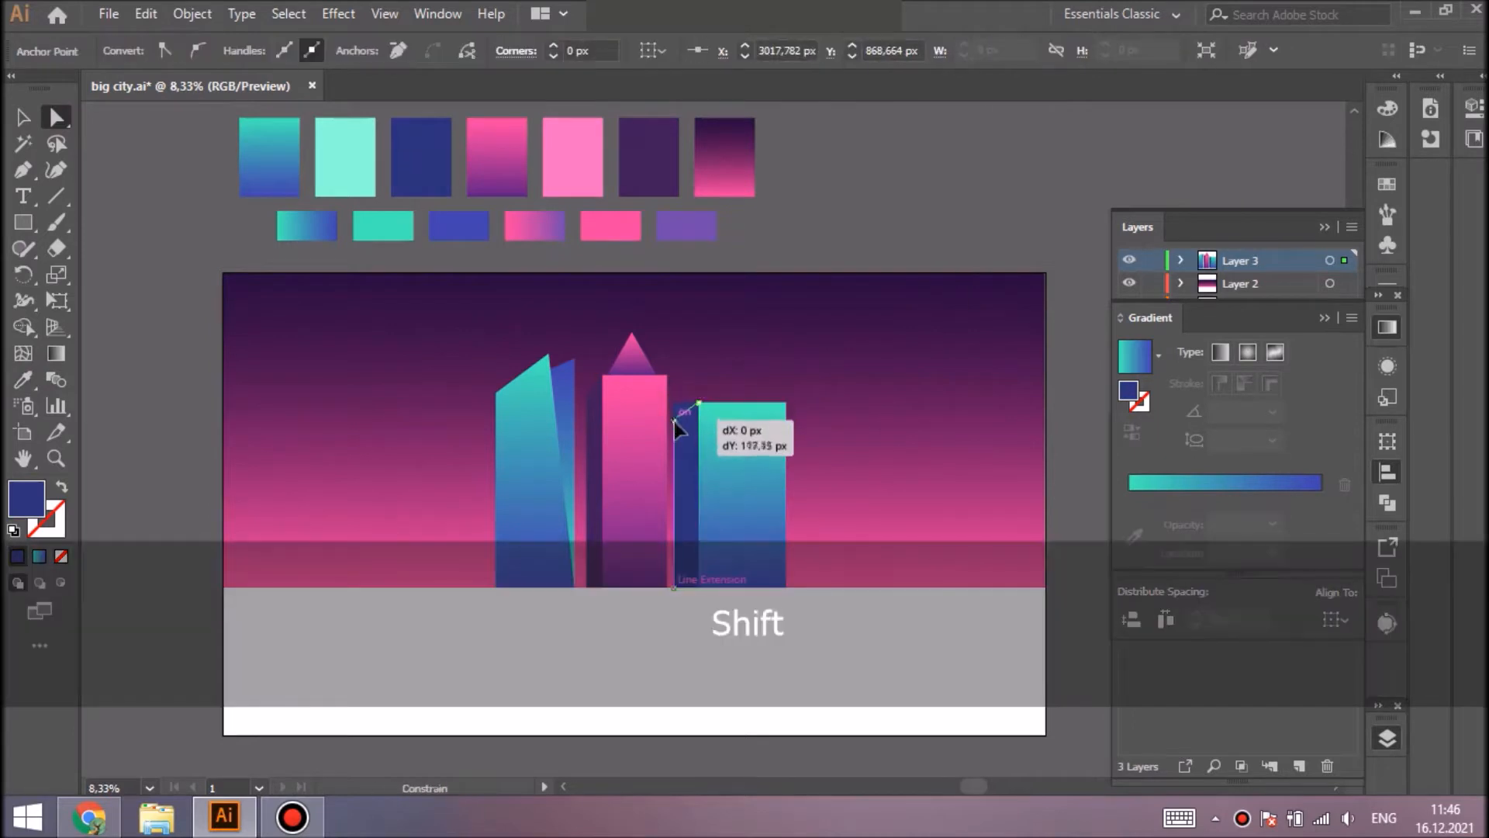
pyautogui.hotkey('ctrl', 'shift', 'a')
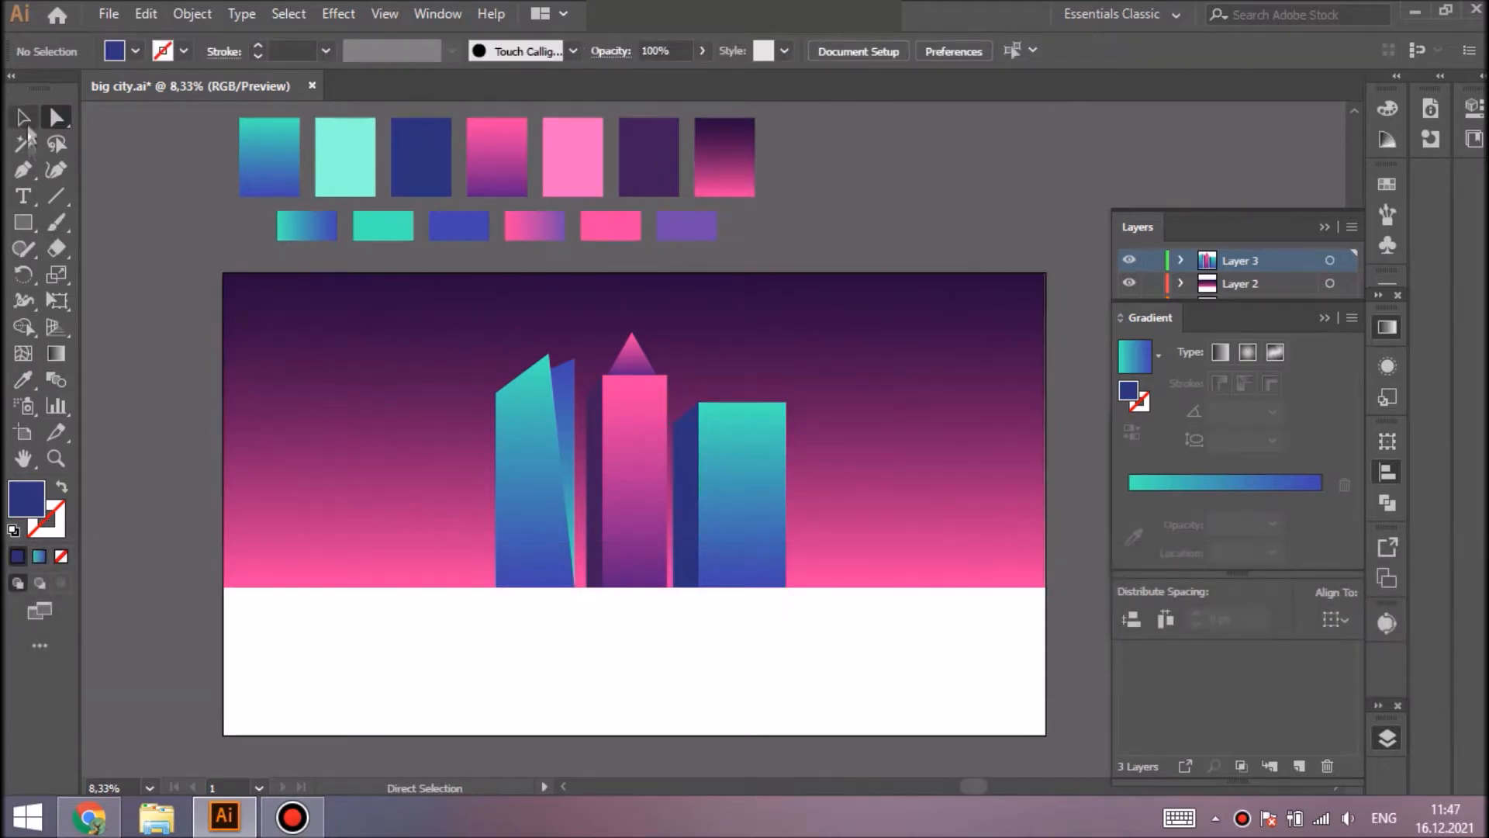
# Copy the pink tower's front and side wall to the right of the wide teal building as a wider, taller mirrored tower
pyautogui.click(23, 117)
pyautogui.click(594, 497)
pyautogui.keyDown('shift'); pyautogui.click(629, 440); pyautogui.keyUp('shift')
pyautogui.moveTo(609, 481); pyautogui.dragTo(885, 469)
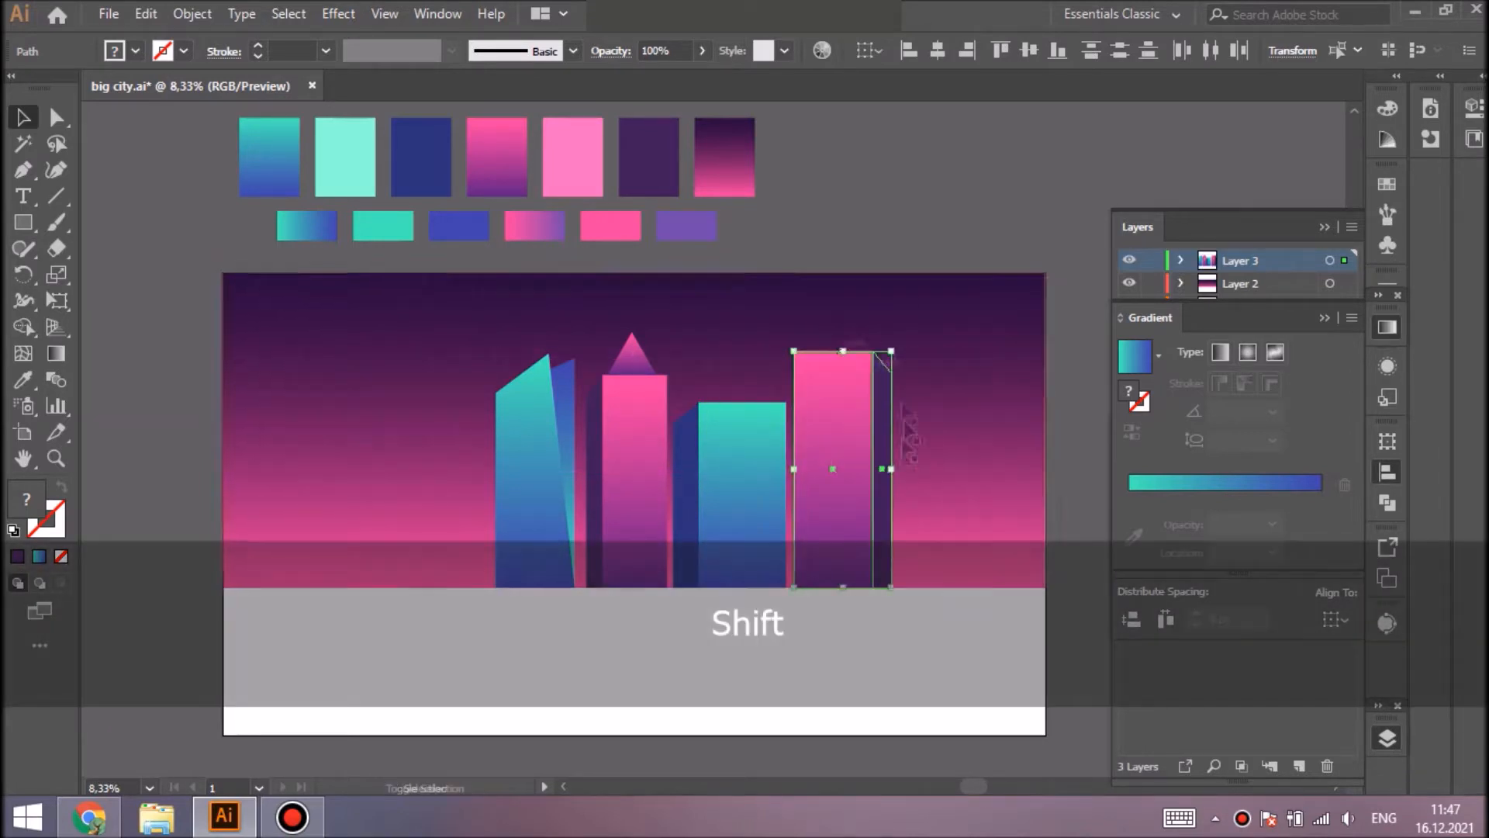
pyautogui.hotkey('ctrl', 'shift', 'a')
# Add a small flat block on the new pink tower's roof, with the pink-to-purple gradient at 90°
pyautogui.hotkey('ctrl', 'f')
pyautogui.moveTo(833, 587); pyautogui.dragTo(835, 333)
pyautogui.click(1273, 439)
pyautogui.click(1299, 122)
pyautogui.hotkey('ctrl', 'shift', 'a')
# Copy the flat-roofed teal building with its side wall to the far right of the skyline, mirrored and narrower
pyautogui.click(687, 492)
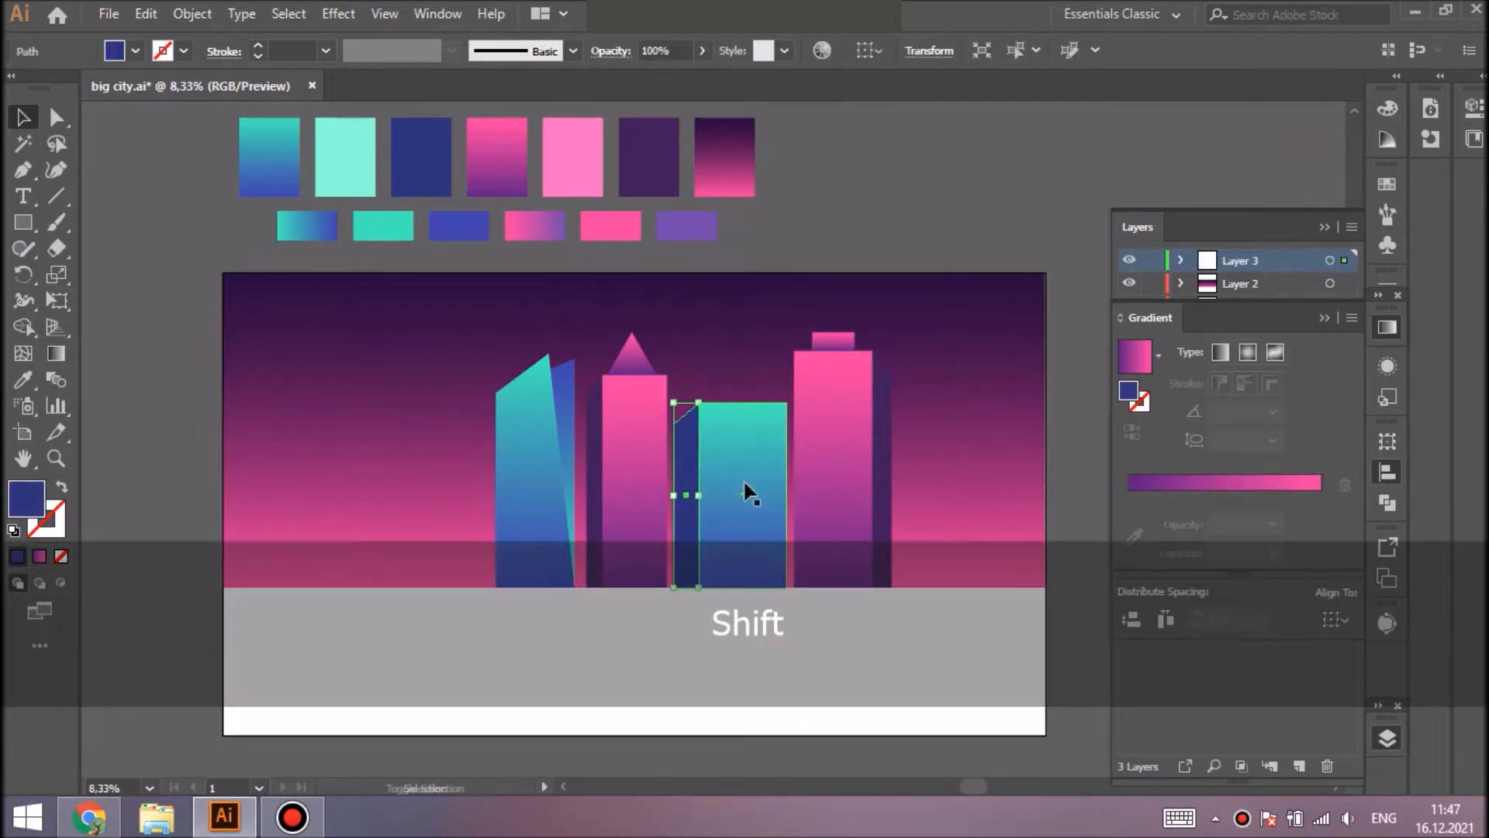
pyautogui.keyDown('shift'); pyautogui.click(746, 486); pyautogui.keyUp('shift')
pyautogui.hotkey('ctrl', 'c')
pyautogui.hotkey('ctrl', 'f')
pyautogui.moveTo(673, 494); pyautogui.dragTo(934, 490)
# Copy the triangular roof onto the far right teal building, flatten it, and fill it with the building's teal-to-blue gradient
pyautogui.click(631, 358)
pyautogui.hotkey('ctrl', 'c')
pyautogui.hotkey('ctrl', 'f')
pyautogui.moveTo(631, 364); pyautogui.dragTo(939, 390)
pyautogui.moveTo(939, 360); pyautogui.dragTo(942, 373)
pyautogui.press('i')
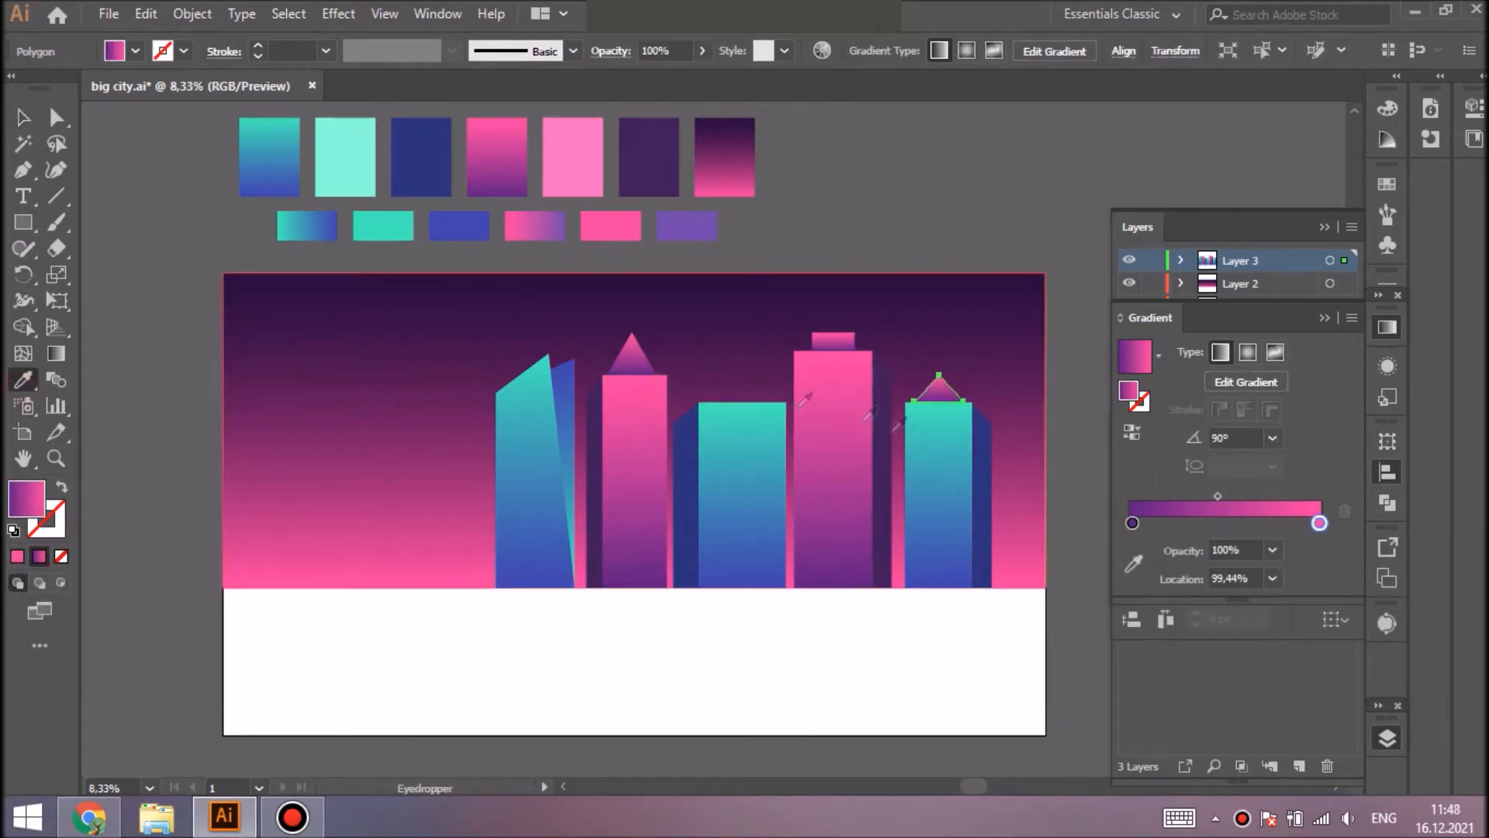
pyautogui.click(939, 481)
pyautogui.press('v')
pyautogui.hotkey('ctrl', 'shift', 'a')
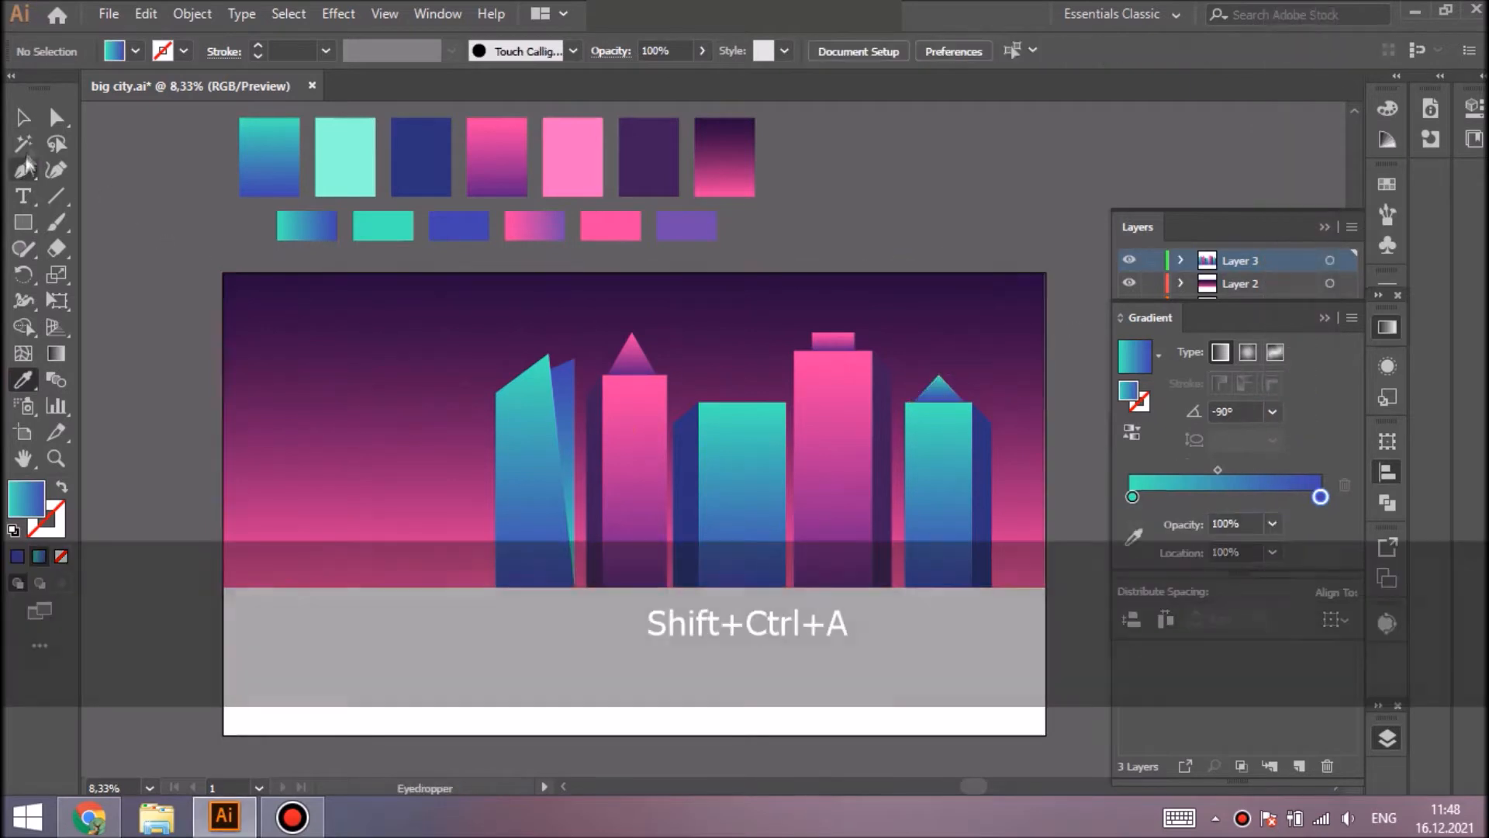
# Reduce the size of the block-topped pink tower with its side wall and shift it slightly left
pyautogui.click(833, 341)
pyautogui.keyDown('shift'); pyautogui.click(849, 387); pyautogui.keyUp('shift')
pyautogui.keyDown('shift'); pyautogui.click(881, 392); pyautogui.keyUp('shift')
pyautogui.moveTo(842, 332); pyautogui.dragTo(842, 359)
pyautogui.moveTo(835, 422); pyautogui.dragTo(828, 422)
# Make the pointed pink tower taller and move the slanted teal building slightly left
pyautogui.click(641, 418)
pyautogui.keyDown('shift'); pyautogui.click(632, 353); pyautogui.keyUp('shift')
pyautogui.moveTo(632, 327); pyautogui.dragTo(632, 310)
pyautogui.click(538, 361)
pyautogui.hotkey('ctrl', 'shift', 'a')
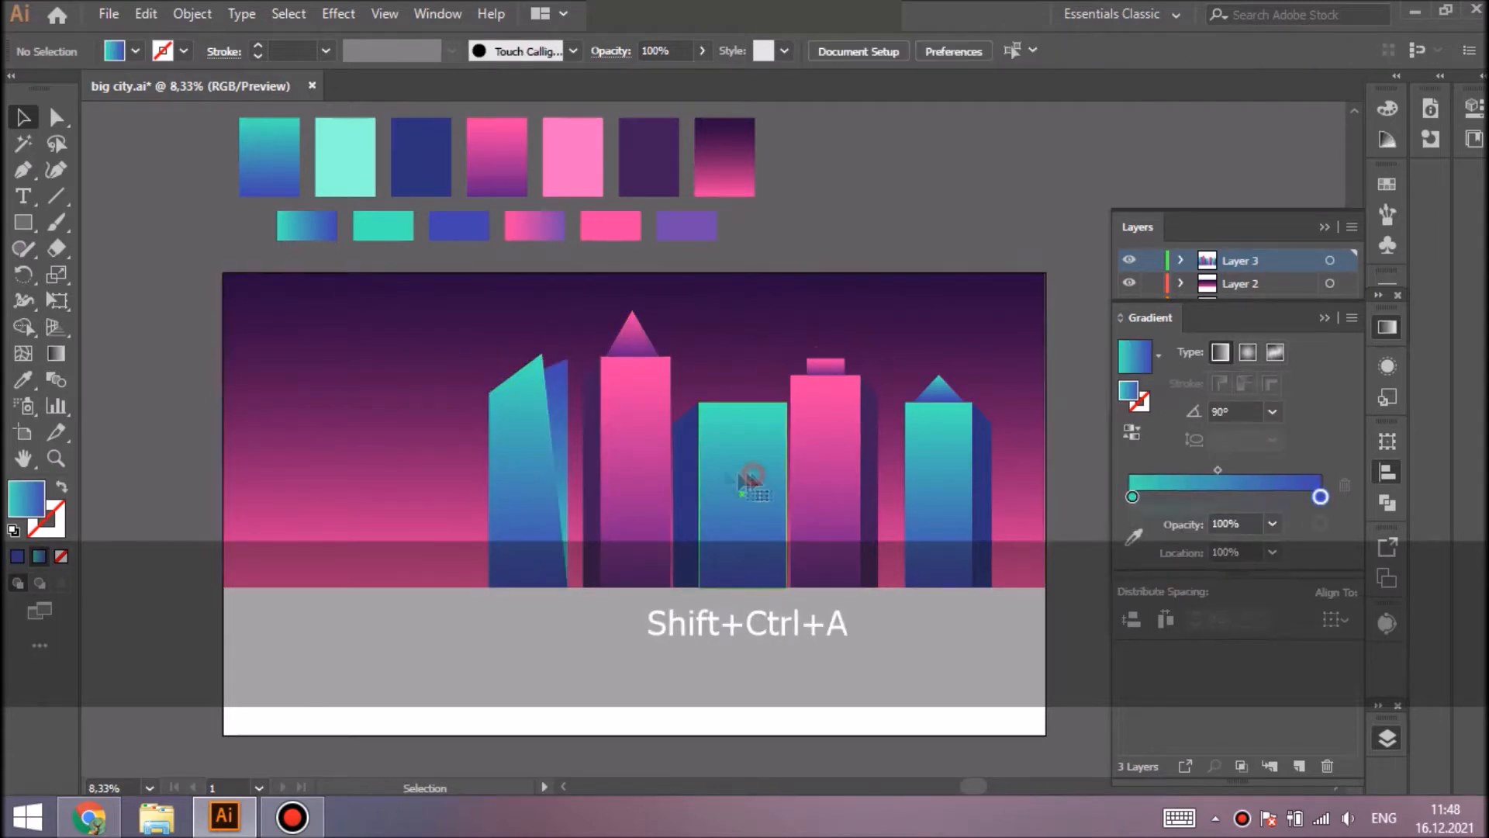
# Scale down the middle teal building together with its dark blue side wall
pyautogui.click(745, 480)
pyautogui.keyDown('shift'); pyautogui.click(685, 496); pyautogui.keyUp('shift')
pyautogui.moveTo(727, 403); pyautogui.dragTo(727, 401)
pyautogui.hotkey('ctrl', 'shift', 'a')
# Nudge the triangular roof of the far right teal building down onto its front face
pyautogui.click(835, 423)
pyautogui.click(942, 465)
pyautogui.click(941, 392)
pyautogui.hotkey('shift', 'Down')
pyautogui.hotkey('ctrl', 'shift', 'a')
pyautogui.click(945, 399)
pyautogui.keyDown('shift'); pyautogui.click(985, 431); pyautogui.keyUp('shift')
pyautogui.hotkey('ctrl', 'shift', 'a')
# Shift the block-topped pink tower and its side wall slightly right
pyautogui.click(824, 481)
pyautogui.keyDown('shift'); pyautogui.click(871, 435); pyautogui.keyUp('shift')
pyautogui.moveTo(842, 464); pyautogui.dragTo(851, 464)
pyautogui.hotkey('ctrl', 'shift', 'a')
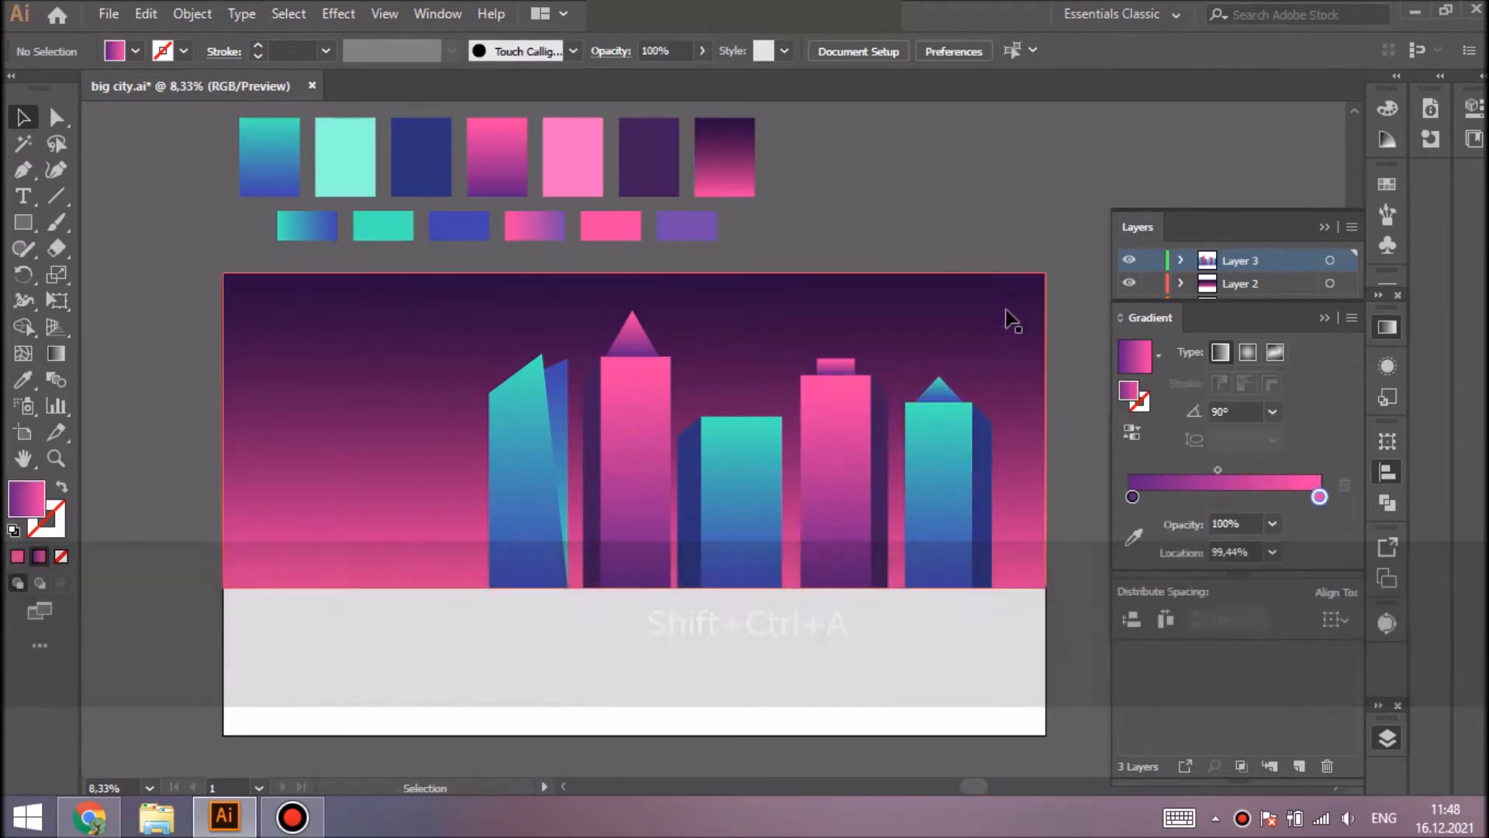
# Copy the block-topped pink tower to the artboard's right edge and reduce the copy's height
pyautogui.click(842, 417)
pyautogui.keyDown('shift'); pyautogui.click(881, 421); pyautogui.keyUp('shift')
pyautogui.hotkey('ctrl', 'f')
pyautogui.moveTo(824, 444); pyautogui.dragTo(1024, 443)
pyautogui.moveTo(1046, 357); pyautogui.dragTo(1046, 430)
pyautogui.hotkey('ctrl', 'shift', 'a')
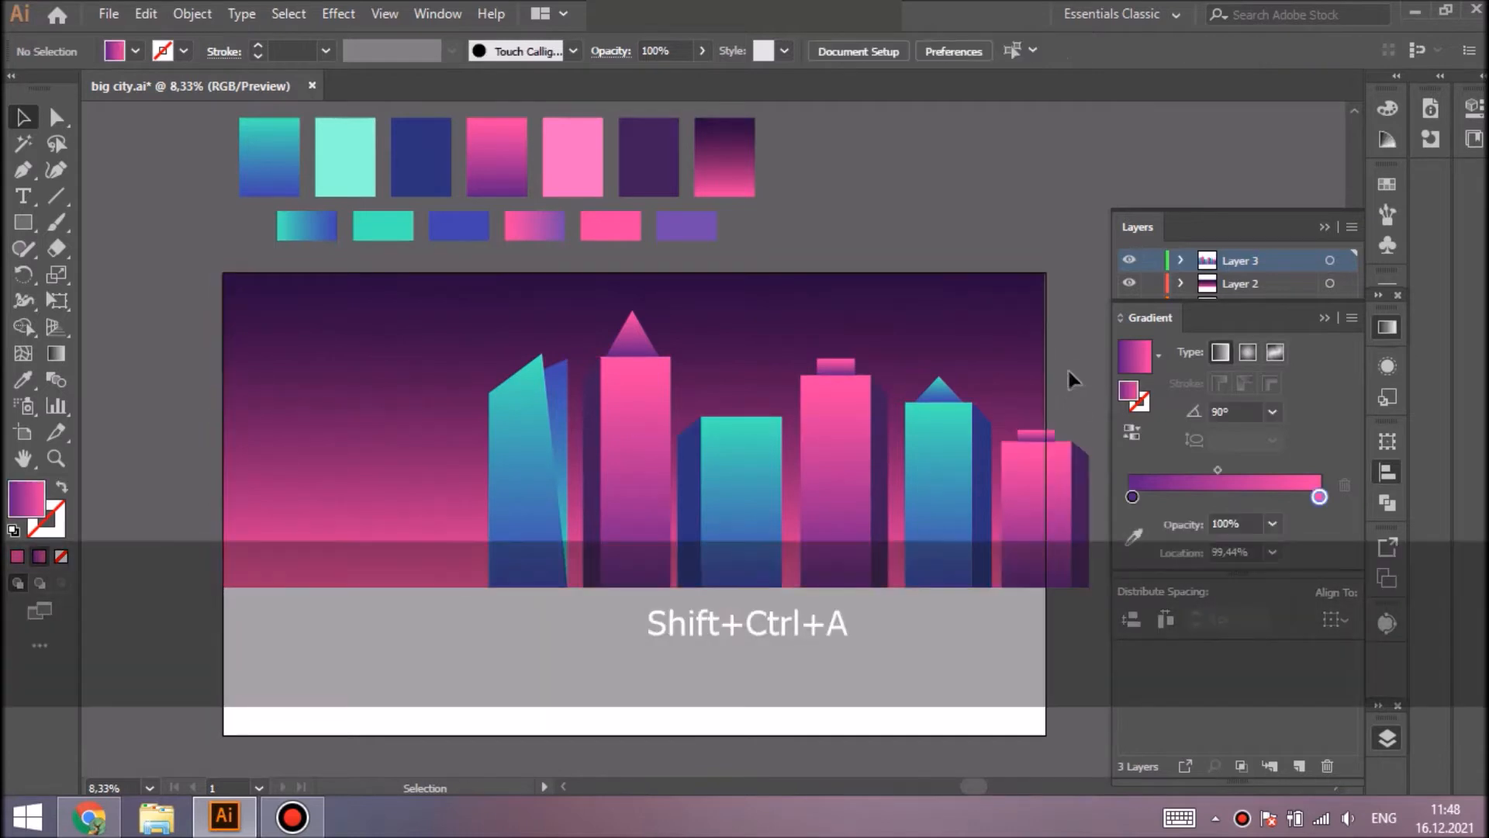
# Copy the short pink building to the left of the slanted teal building and widen the copy
pyautogui.click(1031, 436)
pyautogui.keyDown('shift'); pyautogui.click(1080, 496); pyautogui.keyUp('shift')
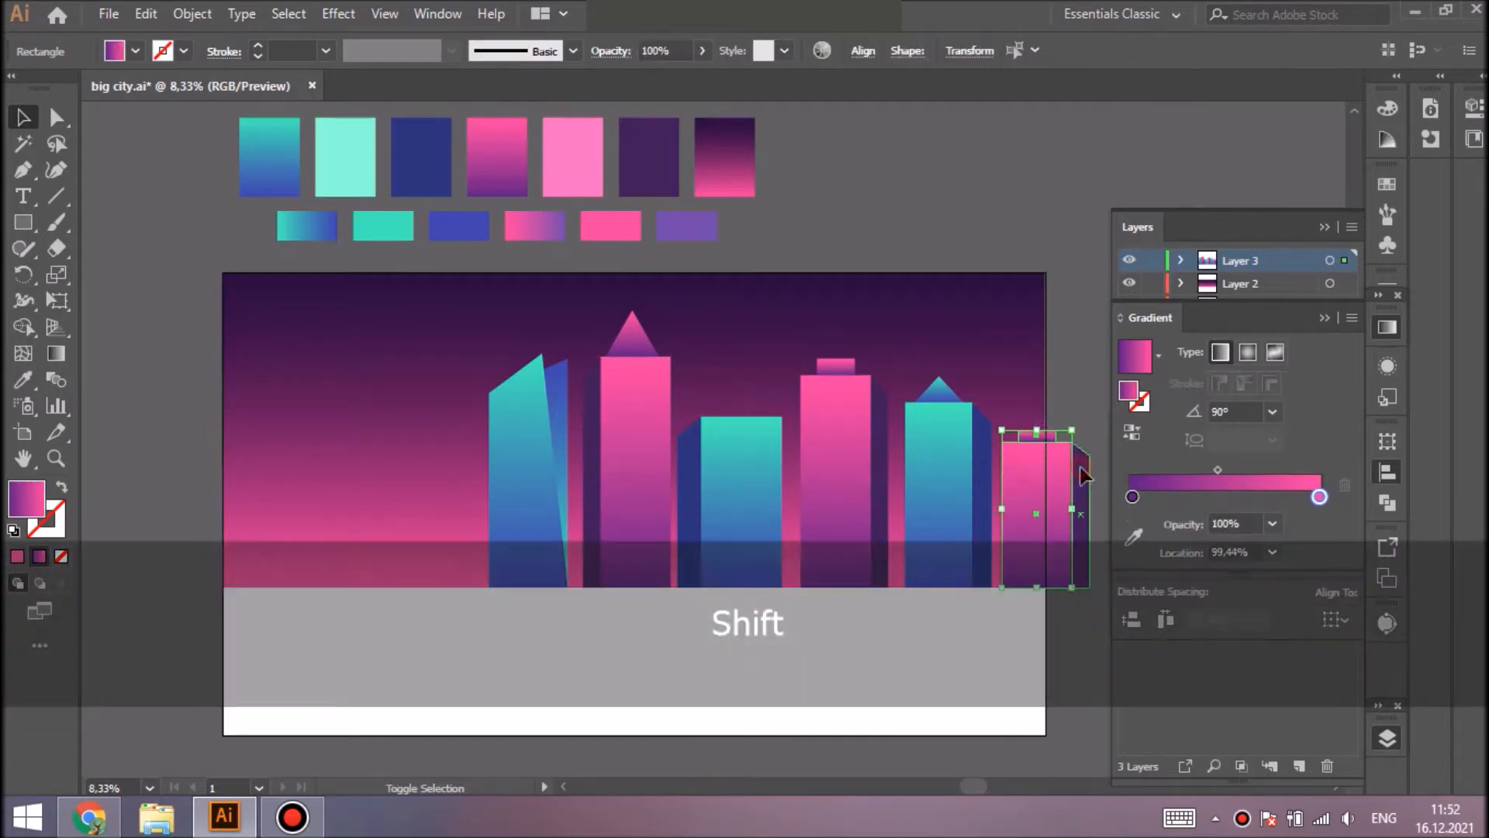
pyautogui.hotkey('ctrl', 'f')
pyautogui.moveTo(405, 445); pyautogui.dragTo(405, 445)
pyautogui.moveTo(383, 509); pyautogui.dragTo(365, 509)
pyautogui.hotkey('ctrl', 'shift', 'a')
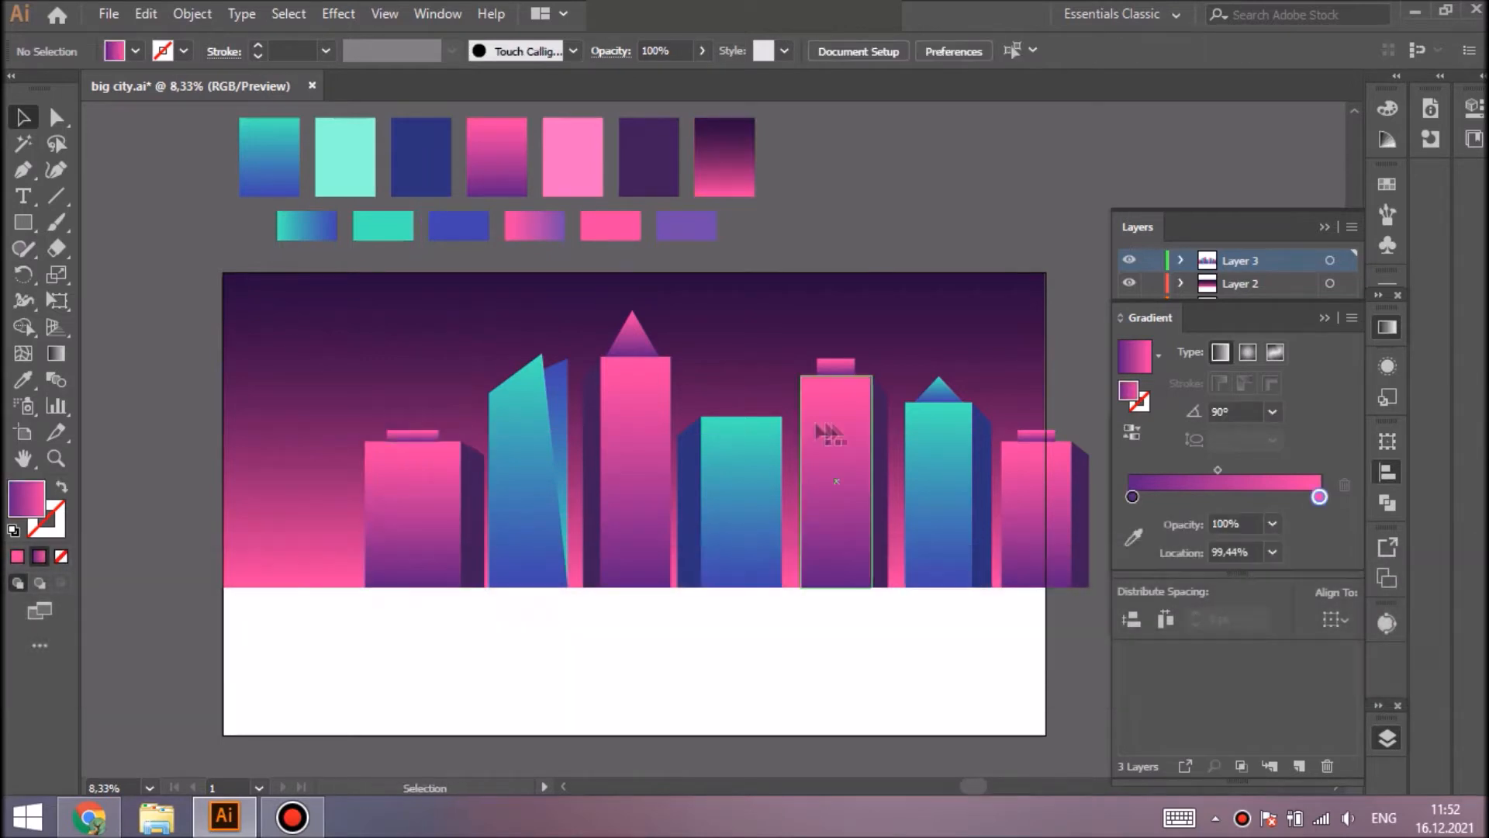
# Move the middle teal building and its side wall right to even out the gaps between its neighbours
pyautogui.click(721, 465)
pyautogui.keyDown('shift'); pyautogui.click(698, 474); pyautogui.keyUp('shift')
pyautogui.hotkey('shift', 'Right')
pyautogui.hotkey('shift', 'Right')
pyautogui.hotkey('shift', 'Right')
pyautogui.hotkey('shift', 'Right')
pyautogui.hotkey('shift', 'Left')
# Nudge the far right teal building with its roof and side wall slightly left
pyautogui.click(948, 473)
pyautogui.keyDown('shift'); pyautogui.click(981, 466); pyautogui.keyUp('shift')
pyautogui.hotkey('shift', 'Left')
pyautogui.hotkey('ctrl', 'shift', 'a')
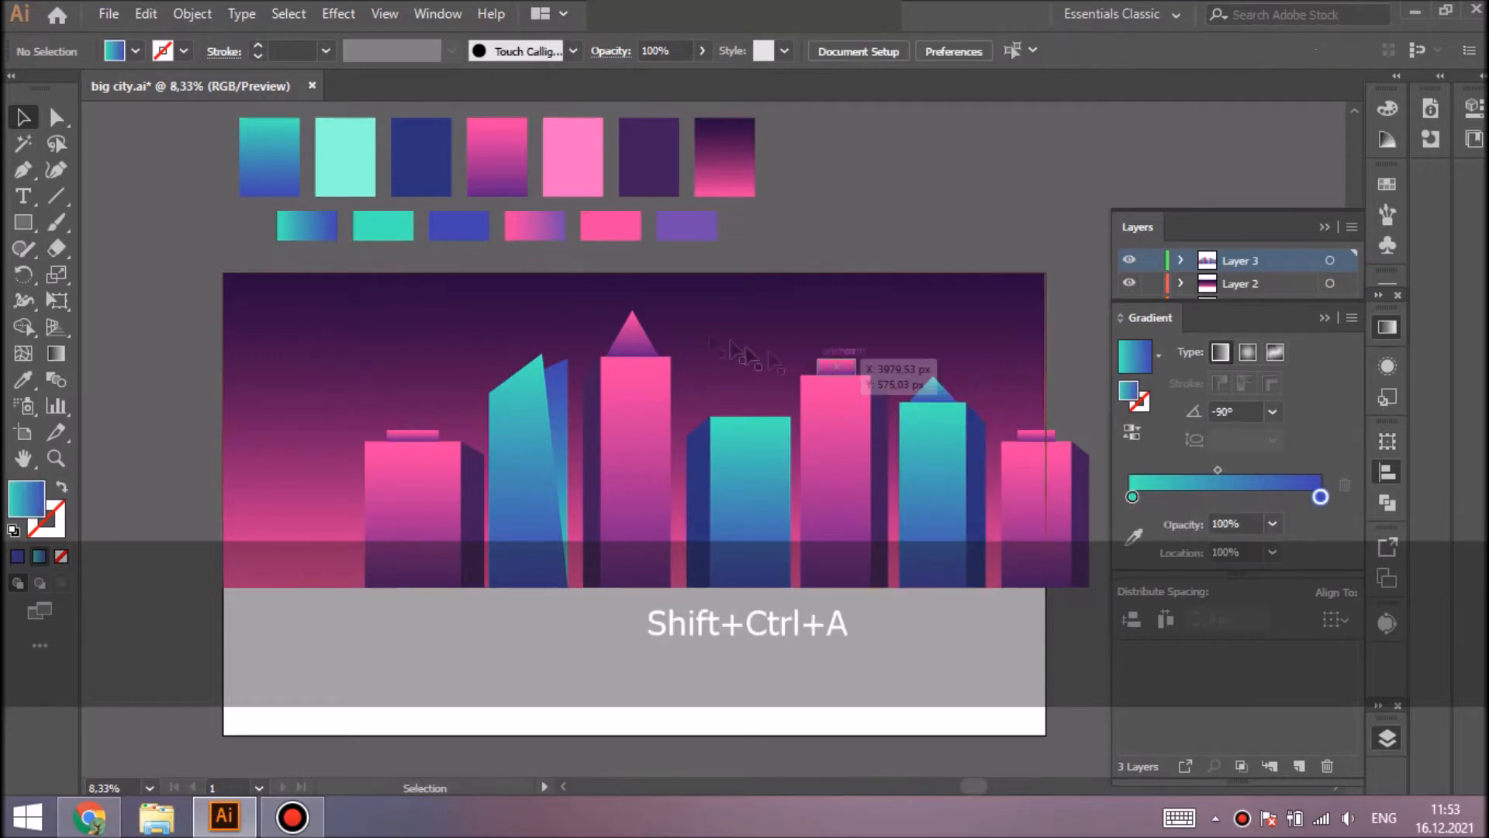
# Shift the apex of the pointed pink tower's triangular roof slightly left
pyautogui.click(632, 347)
pyautogui.hotkey('ctrl', '=')
pyautogui.hotkey('ctrl', '=')
pyautogui.hotkey('ctrl', '=')
pyautogui.click(57, 117)
pyautogui.click(712, 371)
pyautogui.hotkey('shift', 'Left')
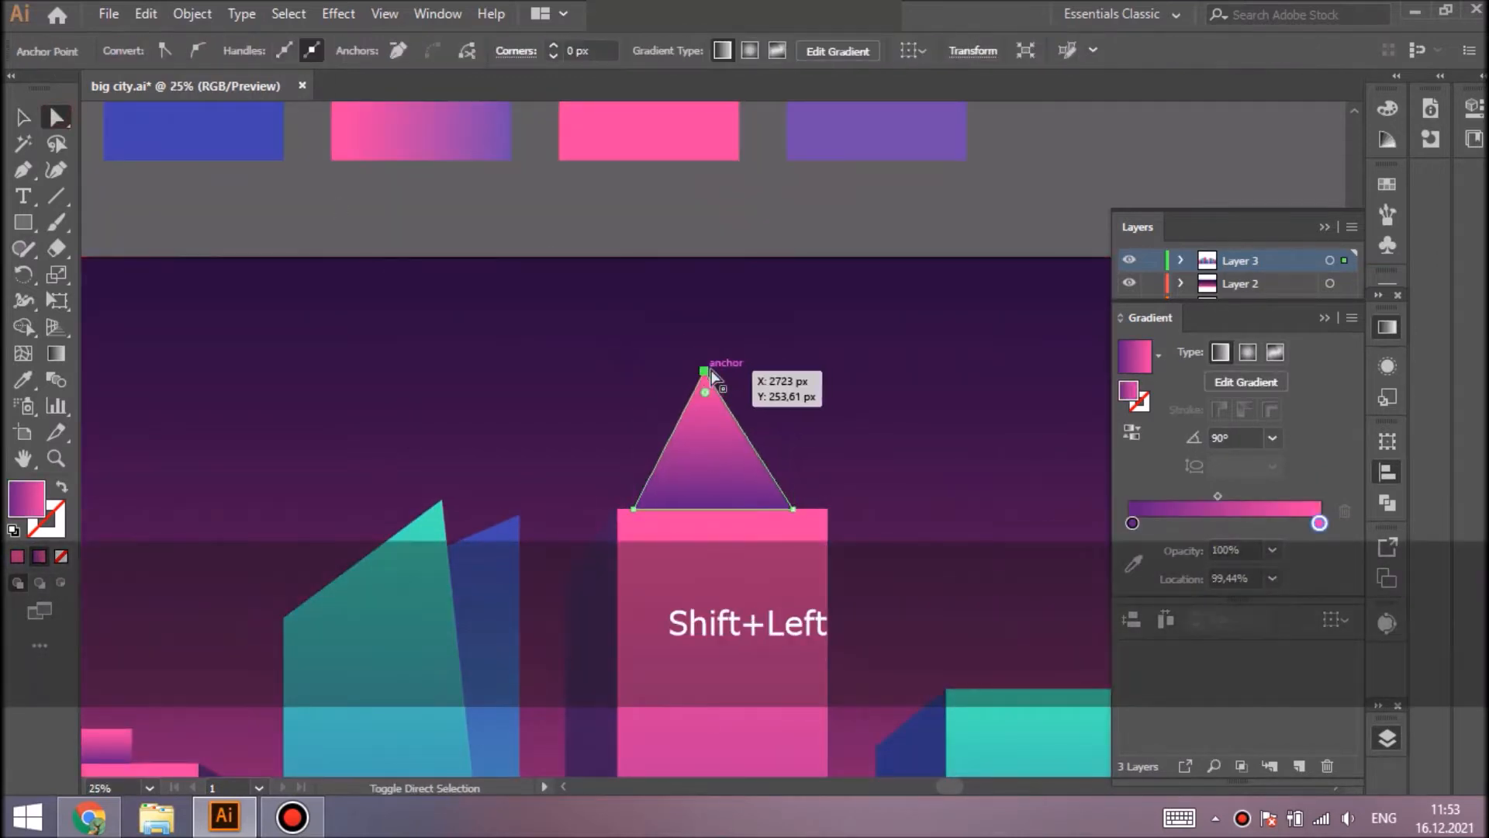
# Copy the pointed pink tower's triangular roof, reshape the copy into a narrow left side face, and fill it with dark purple
pyautogui.hotkey('ctrl', 'c')
pyautogui.hotkey('ctrl', 'f')
pyautogui.click(447, 407)
pyautogui.moveTo(793, 509); pyautogui.dragTo(583, 548)
pyautogui.click(55, 169)
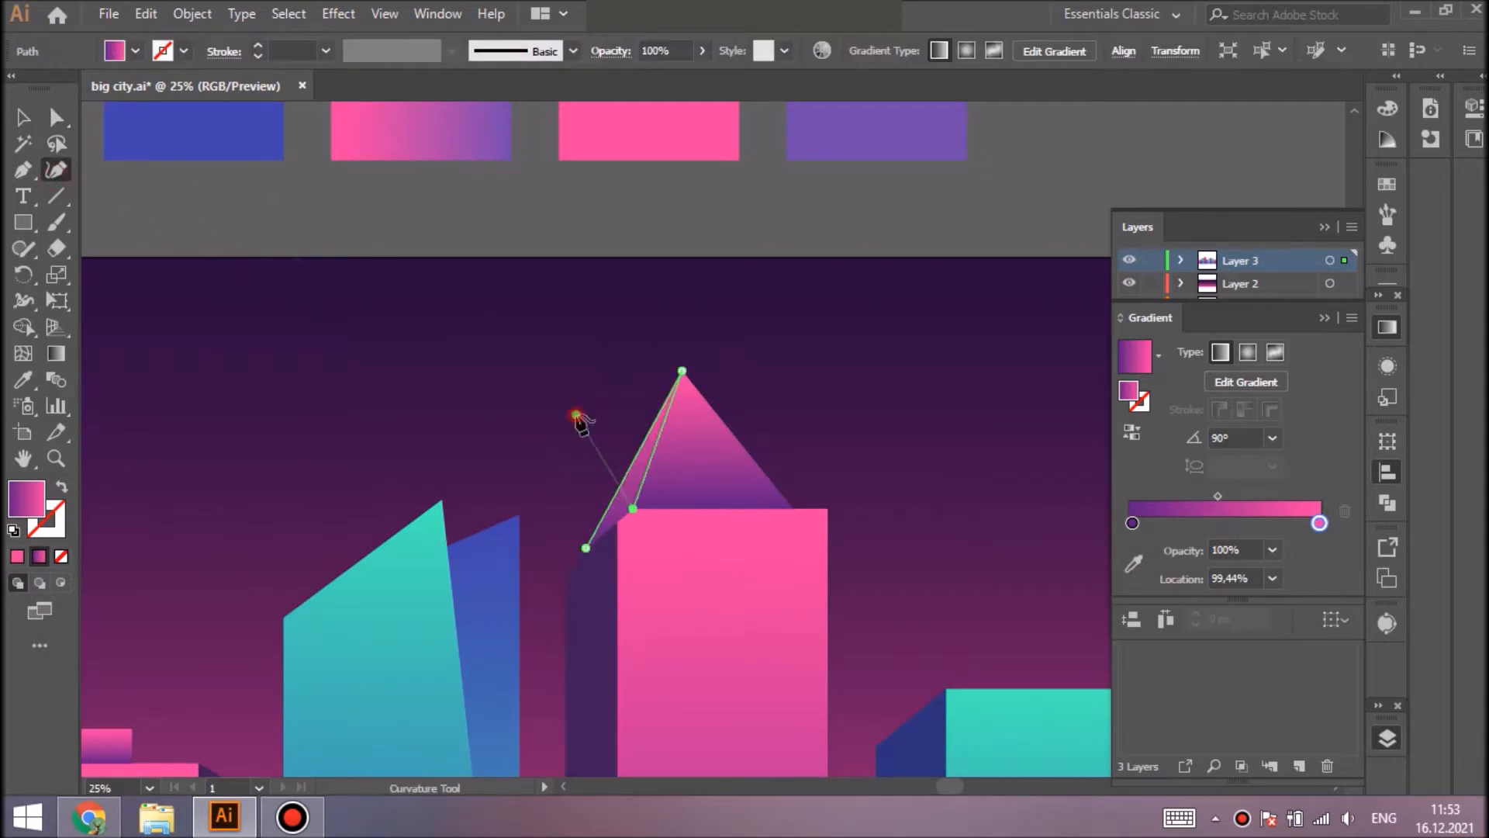
pyautogui.click(21, 380)
pyautogui.hotkey('shift', 'ctrl', 'a')
# Copy the roof block of the tall flat-topped pink building and resize the copy into a narrow block on its right side
pyautogui.hscroll(8, 736, 498)
pyautogui.scroll(-2, 714, 481)
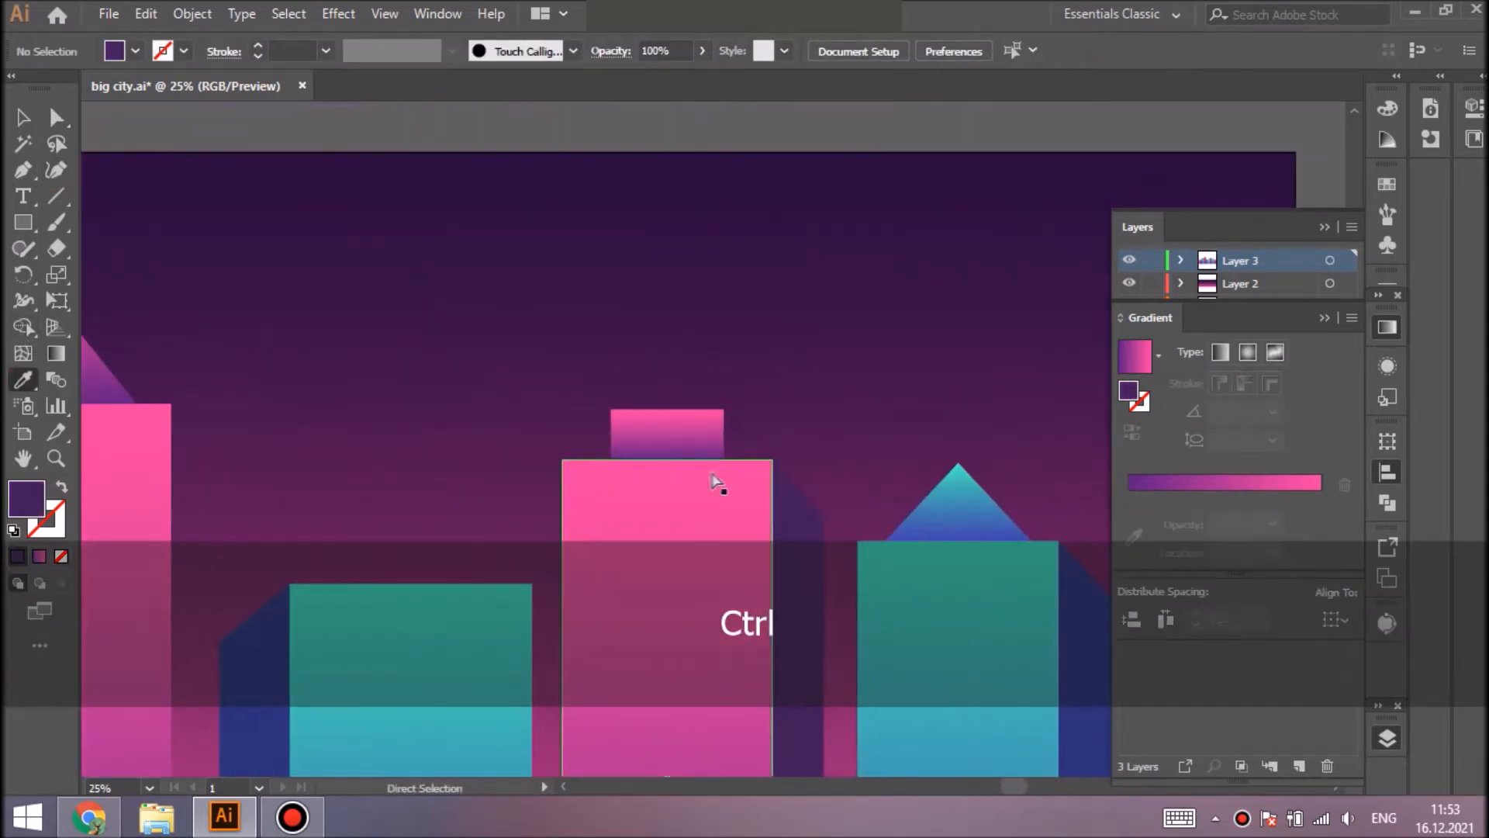
pyautogui.click(667, 445)
pyautogui.hotkey('ctrl', 'c')
pyautogui.hotkey('ctrl', 'f')
pyautogui.moveTo(611, 435); pyautogui.dragTo(773, 434)
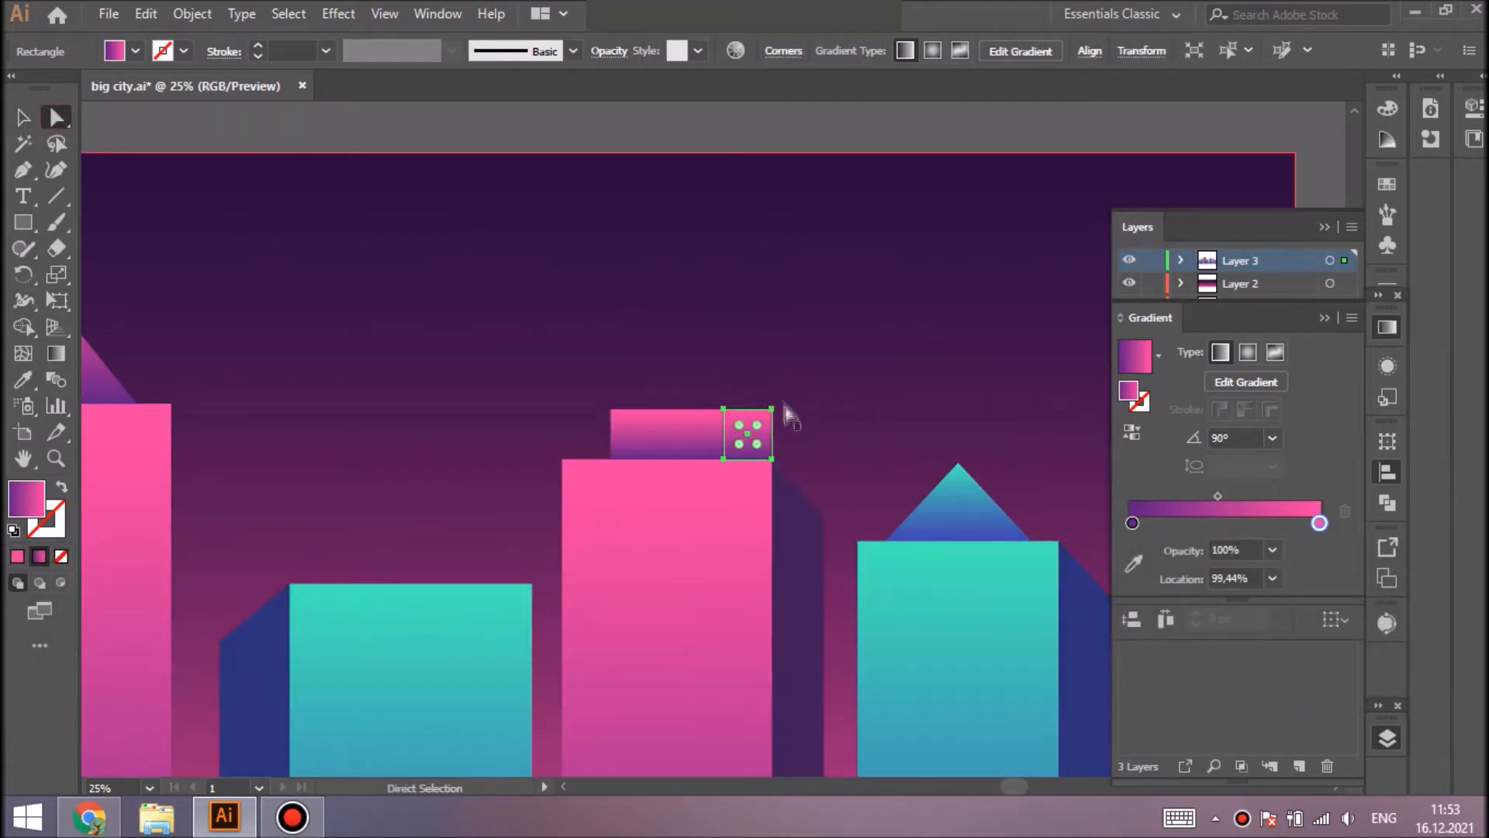
# Lower the outer top corner of the narrow roof side block and fill it with the dark purple of the side walls
pyautogui.click(773, 408)
pyautogui.hotkey('shift', 'Down')
pyautogui.hotkey('shift', 'Down')
pyautogui.hotkey('shift', 'Down')
pyautogui.hotkey('shift', 'Down')
pyautogui.hotkey('shift', 'Down')
pyautogui.hotkey('shift', 'Down')
pyautogui.hotkey('shift', 'Down')
pyautogui.click(23, 380)
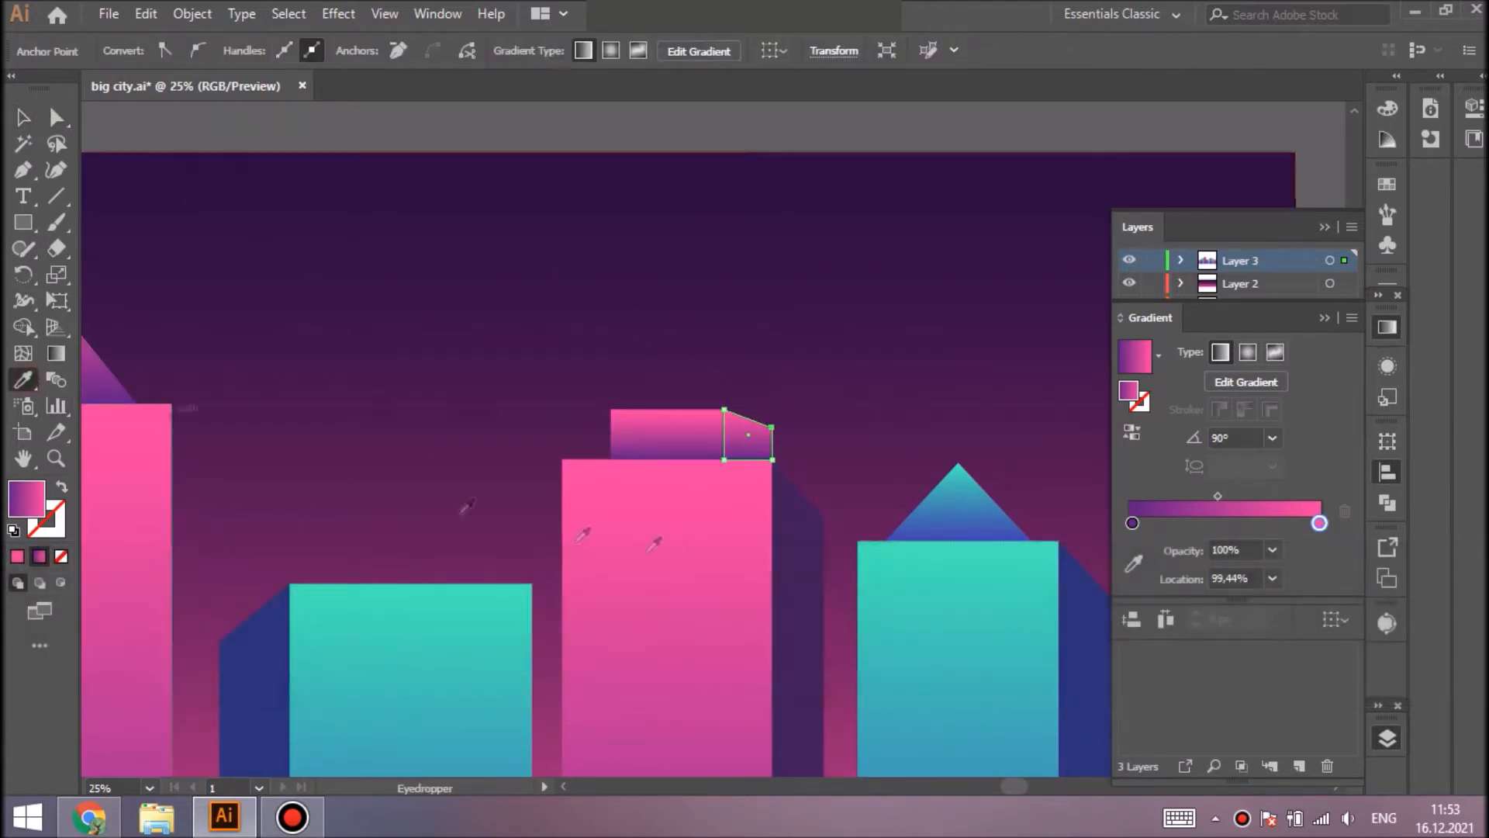
pyautogui.hotkey('shift', 'ctrl', 'a')
# Shift the apex of the teal building's triangular roof to the right
pyautogui.hscroll(6, 784, 363)
pyautogui.scroll(-2, 784, 363)
pyautogui.press('a')
pyautogui.click(643, 386)
pyautogui.hotkey('shift', 'Right')
pyautogui.hotkey('shift', 'Right')
pyautogui.hotkey('shift', 'Right')
pyautogui.hotkey('shift', 'ctrl', 'a')
# Copy the teal building's triangular roof, stretch the copy into a right side face, and fill it with the side wall's dark blue
pyautogui.hotkey('ctrl', 'f')
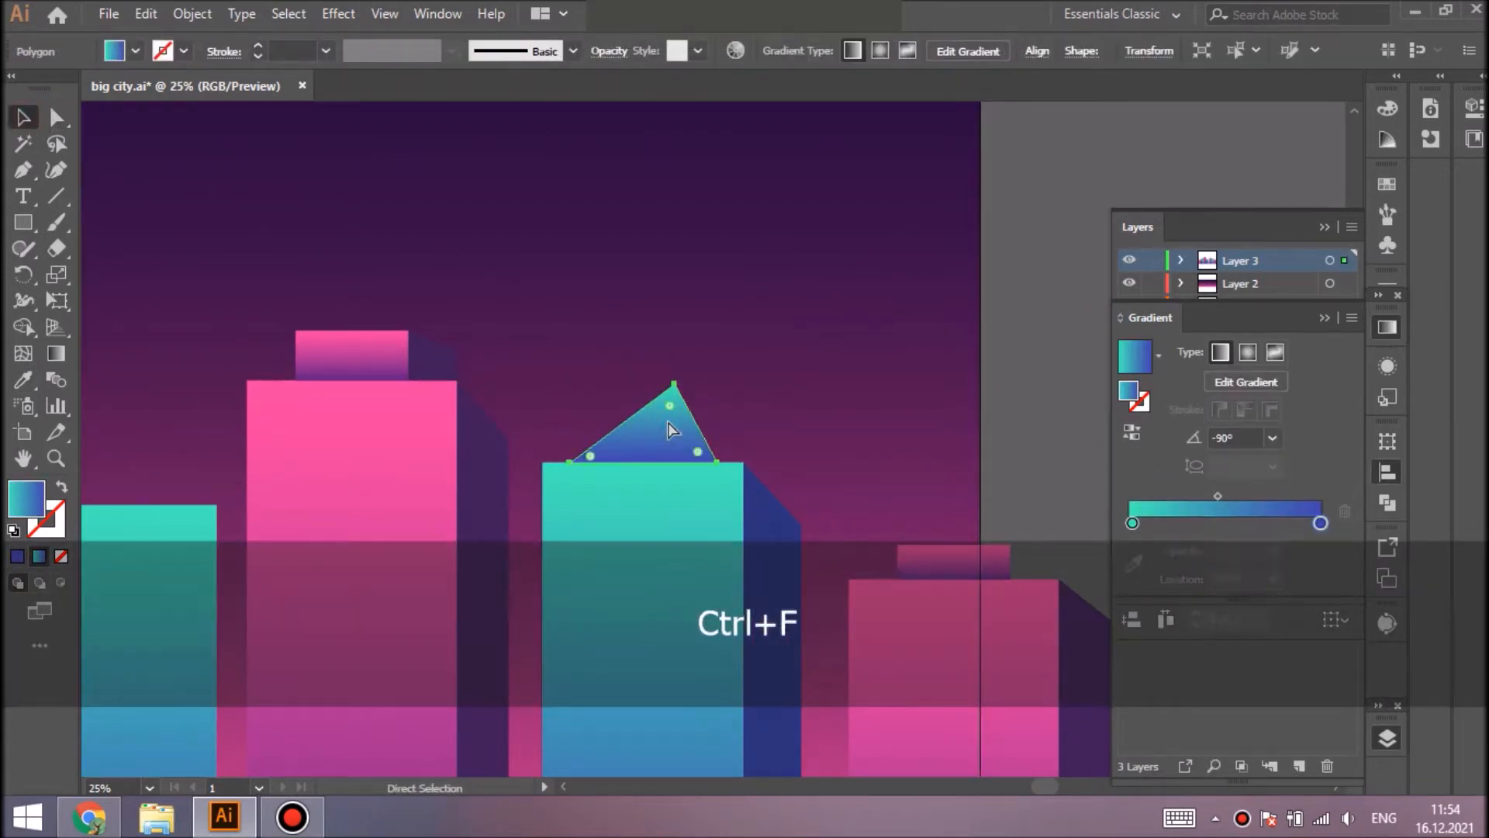
pyautogui.moveTo(570, 463); pyautogui.dragTo(773, 464)
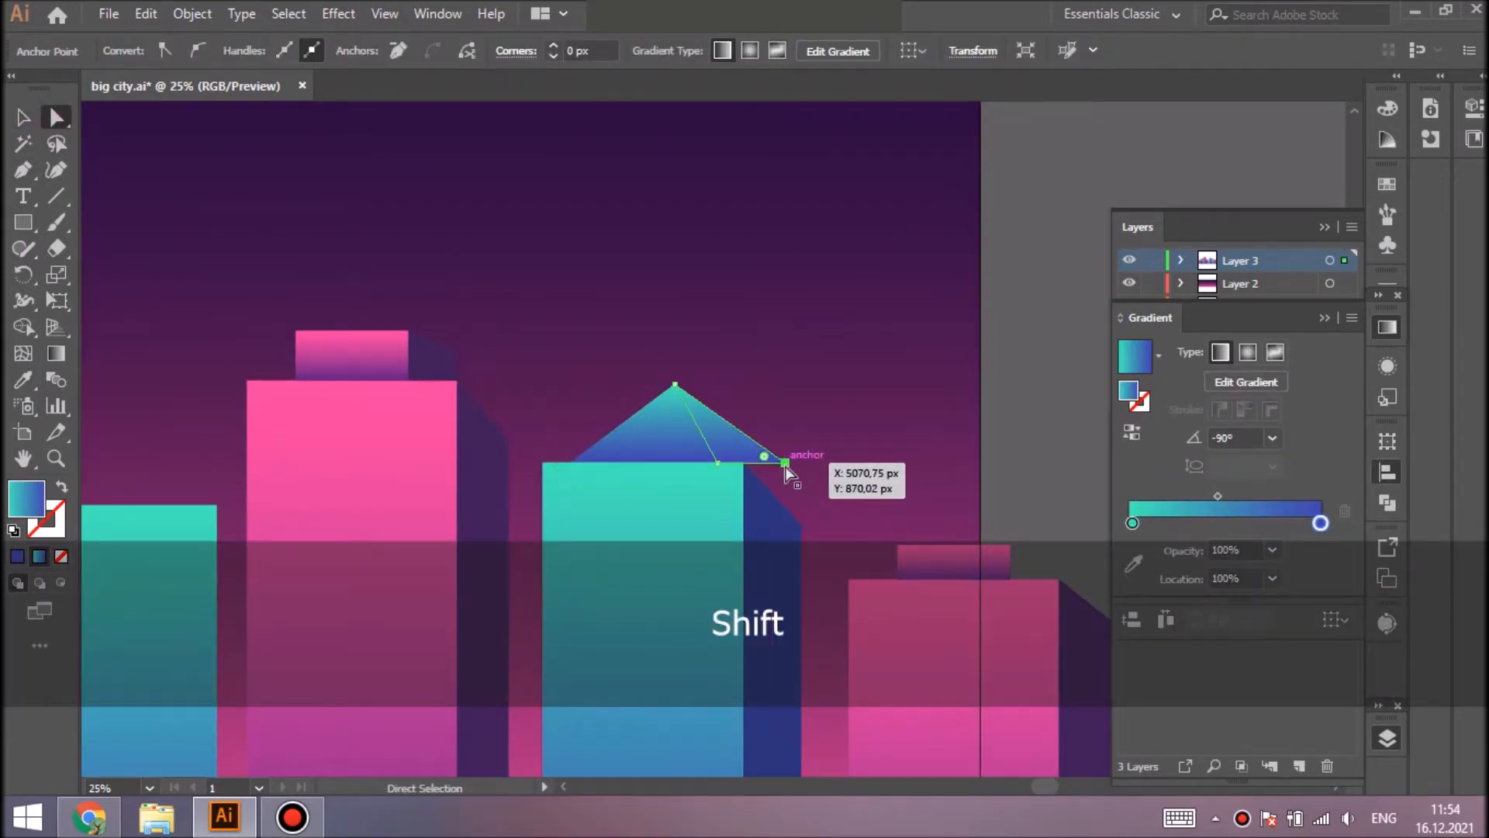
pyautogui.click(23, 380)
pyautogui.click(768, 570)
pyautogui.click(51, 116)
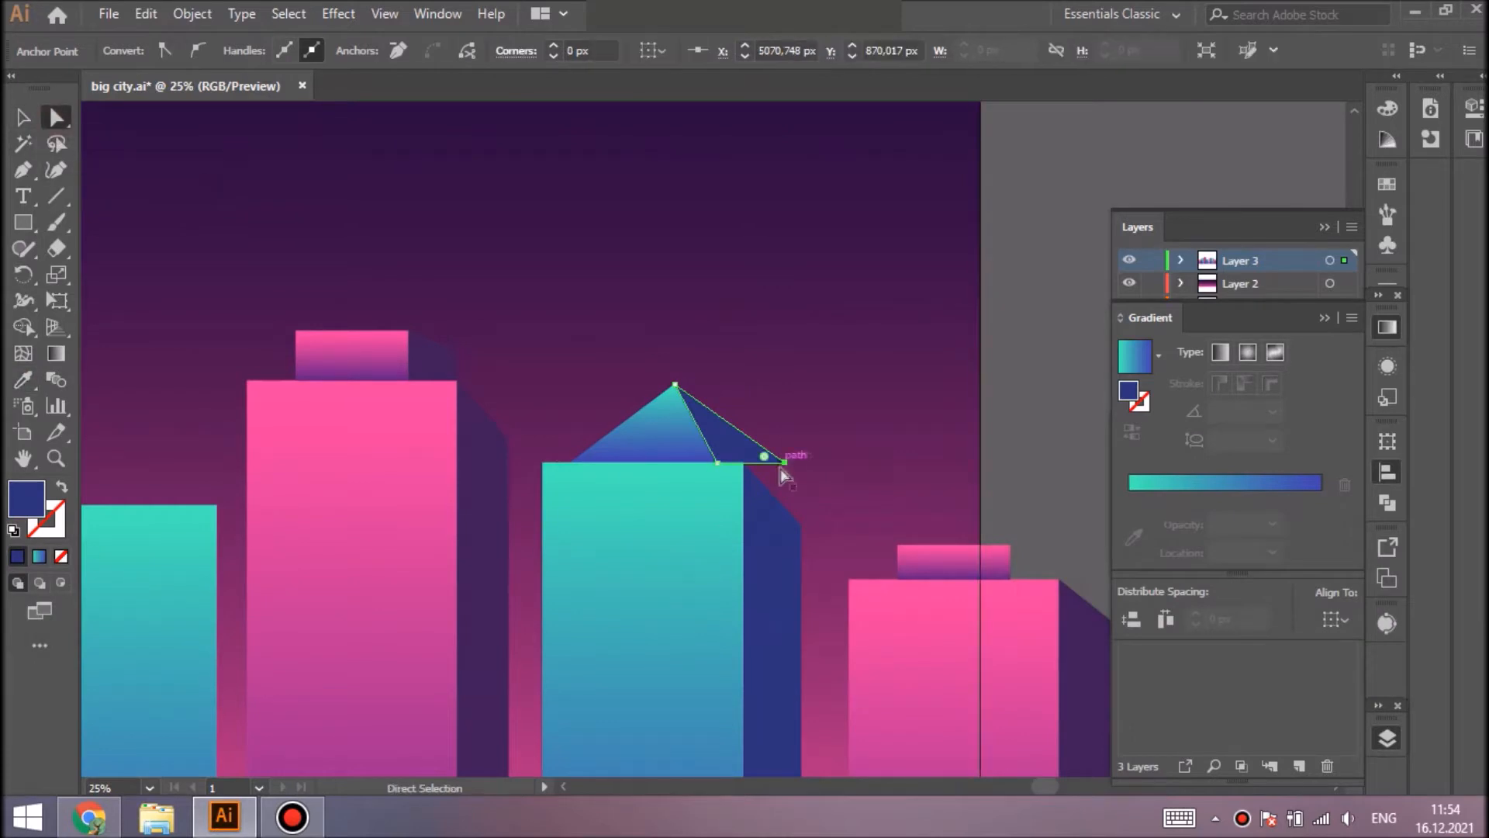
# Lower the outer corner of the dark blue roof face and pull it inward to meet the slanted side wall
pyautogui.moveTo(785, 462); pyautogui.dragTo(785, 501)
pyautogui.hotkey('shift', 'ctrl', 'a')
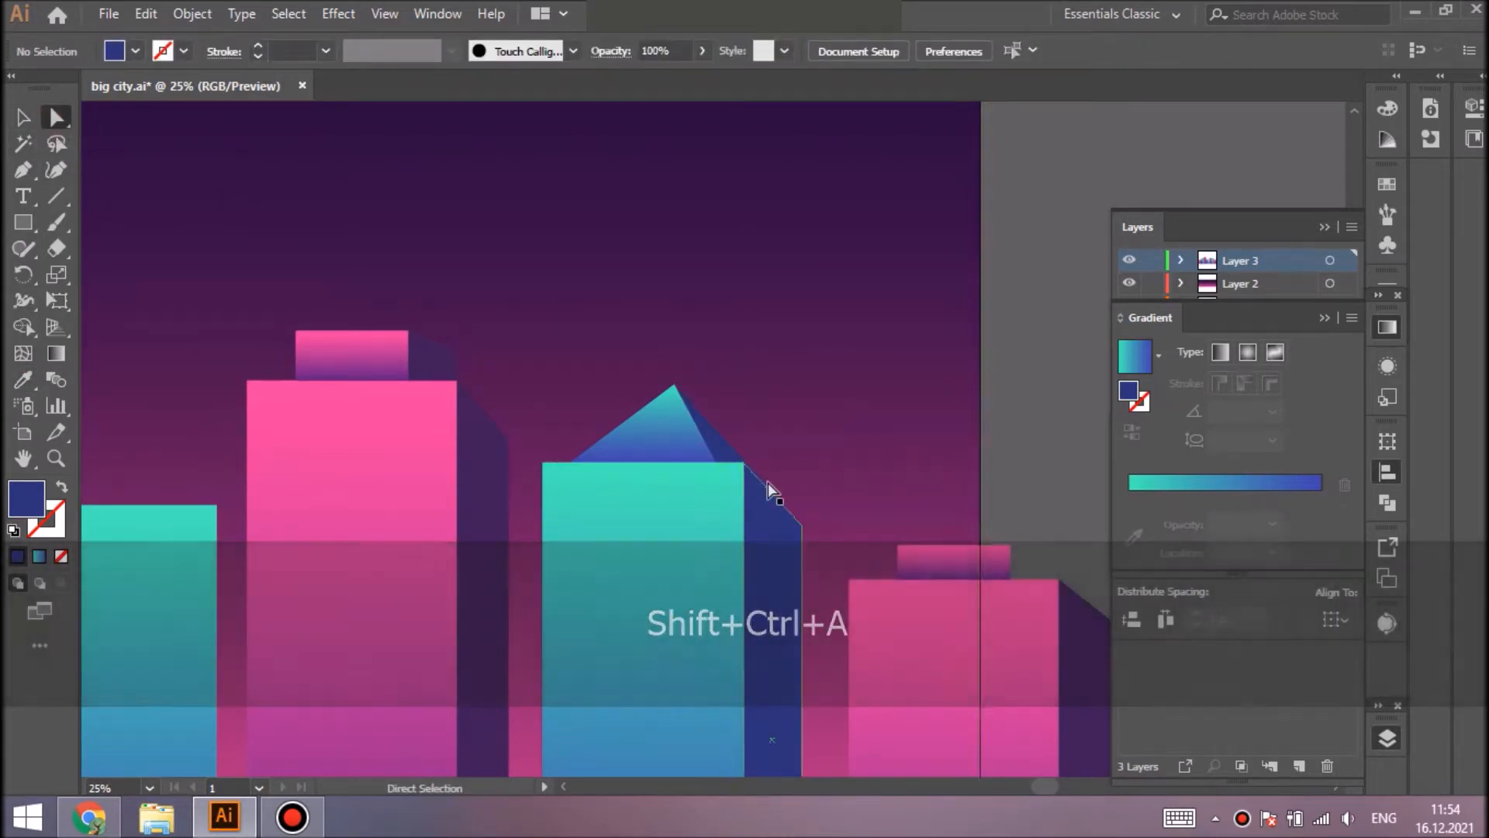
pyautogui.moveTo(782, 501); pyautogui.dragTo(765, 508)
pyautogui.hotkey('shift', 'ctrl', 'a')
# Copy the roof block of the wide leftmost pink building and resize the copy to fill the space up to the building's right edge
pyautogui.hscroll(-5, 799, 503)
pyautogui.hscroll(5, 712, 571)
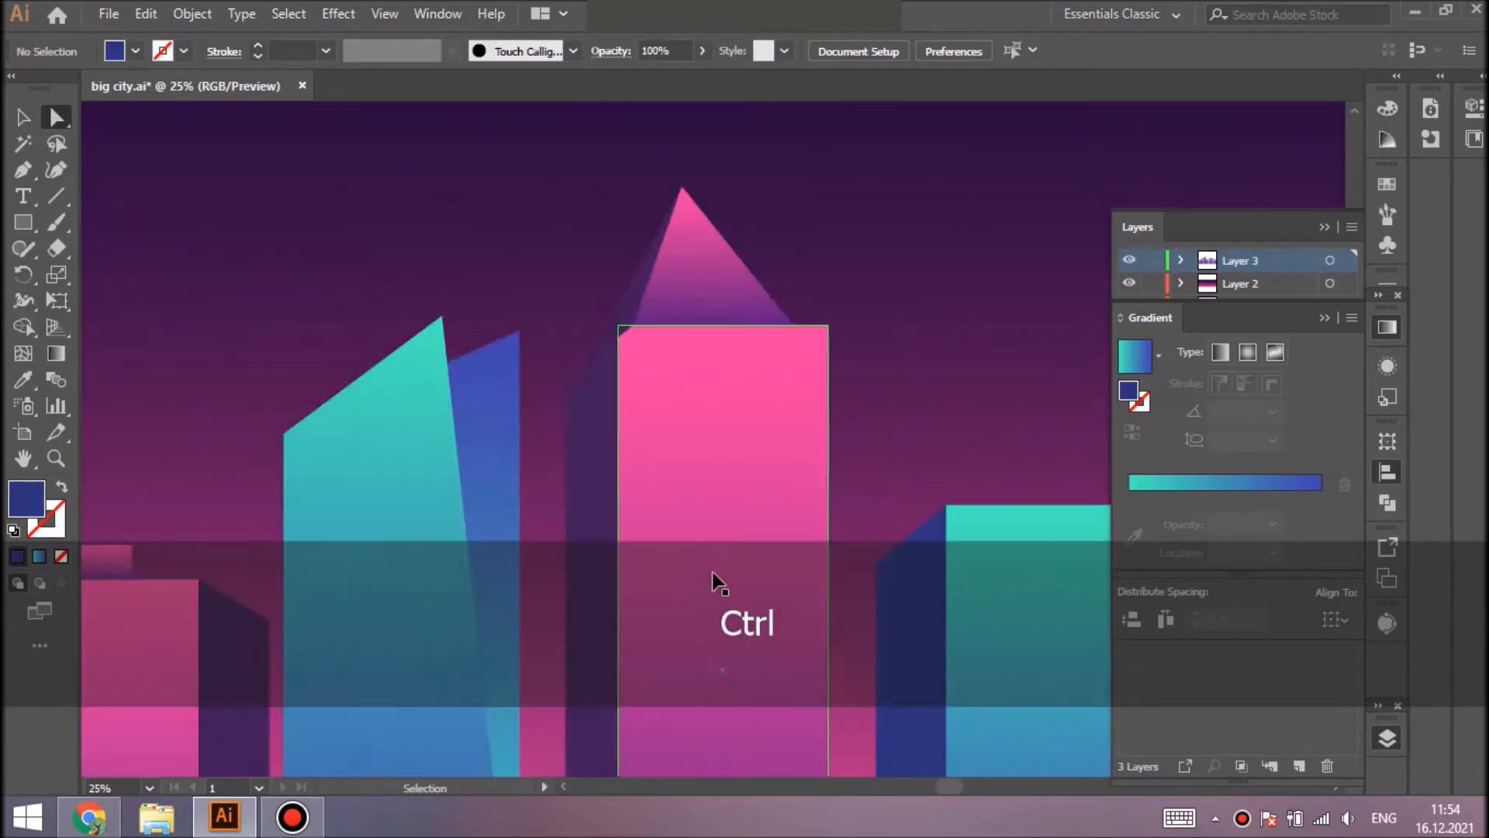
pyautogui.click(419, 560)
pyautogui.hotkey('ctrl', 'f')
pyautogui.press('v')
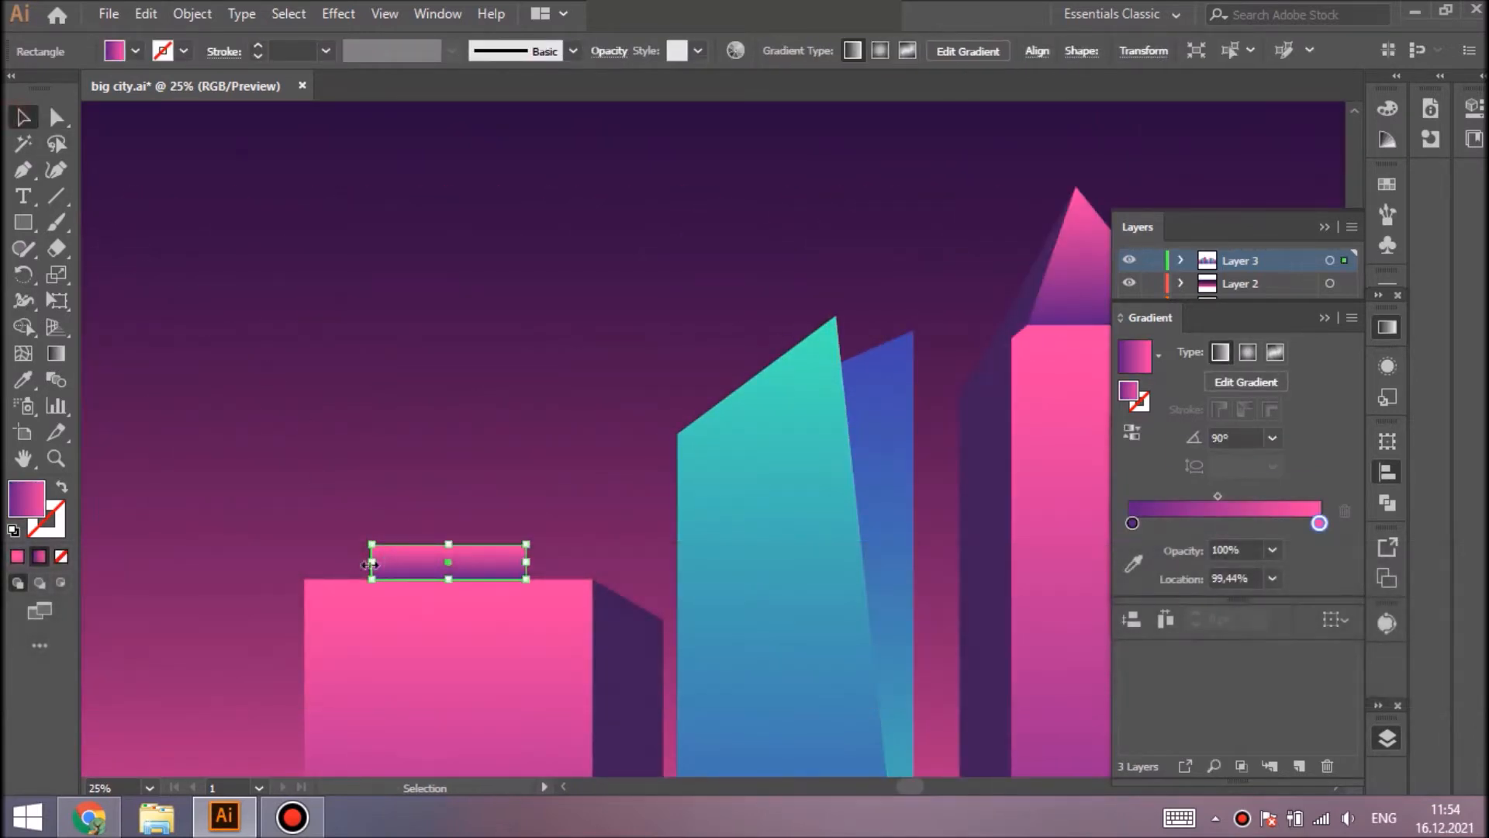
pyautogui.moveTo(590, 570); pyautogui.dragTo(592, 572)
# Fill the new roof side block with the side wall's dark purple and lower its outer top corner
pyautogui.click(23, 380)
pyautogui.click(620, 644)
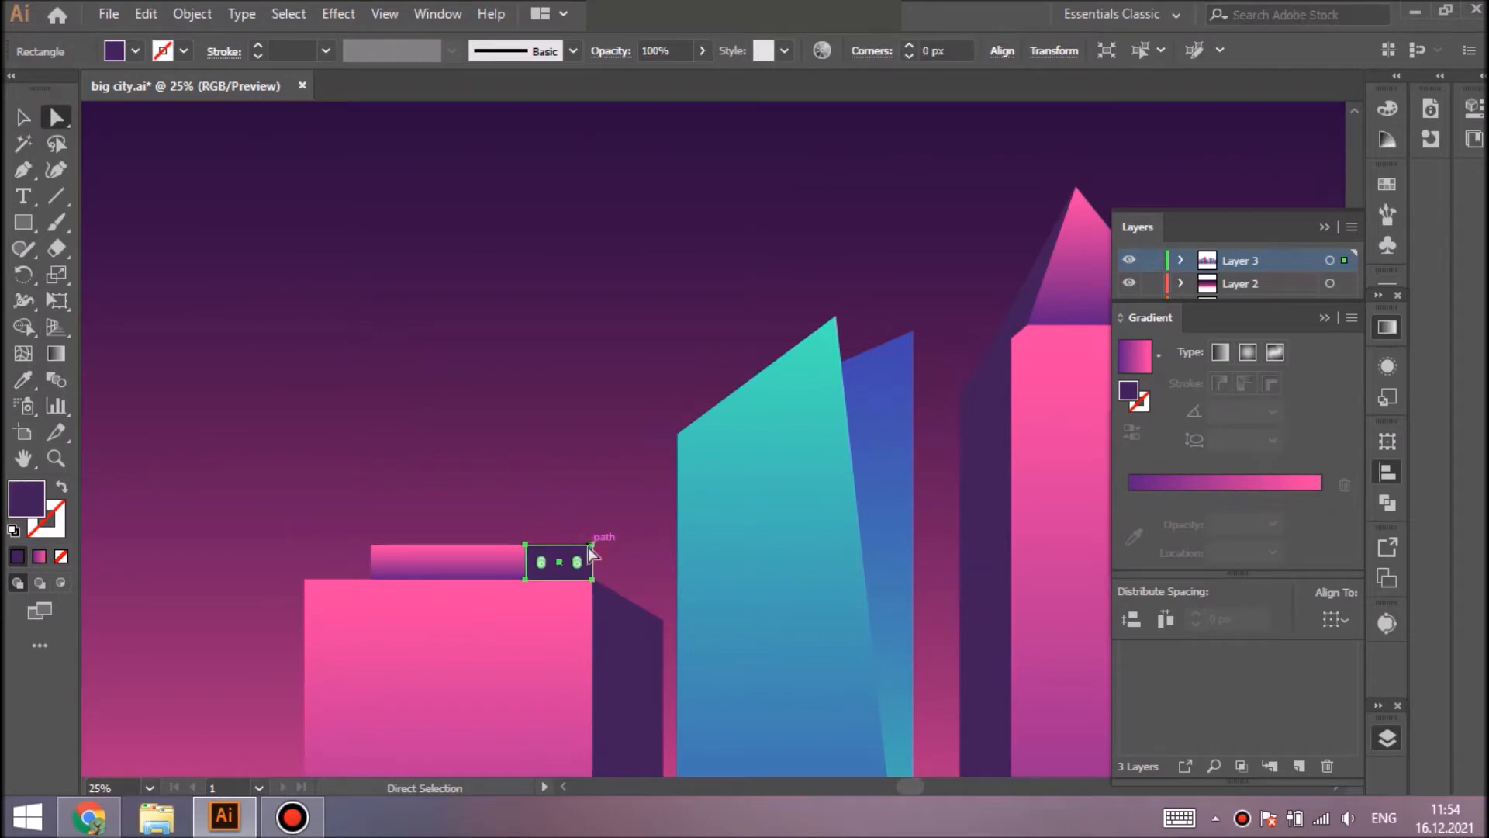
pyautogui.hotkey('shift', 'Down')
pyautogui.hotkey('ctrl', 'shift', 'a')
# Nudge the shared apex of the pointed pink tower's roof and its shaded side face slightly right
pyautogui.hotkey('ctrl', '-')
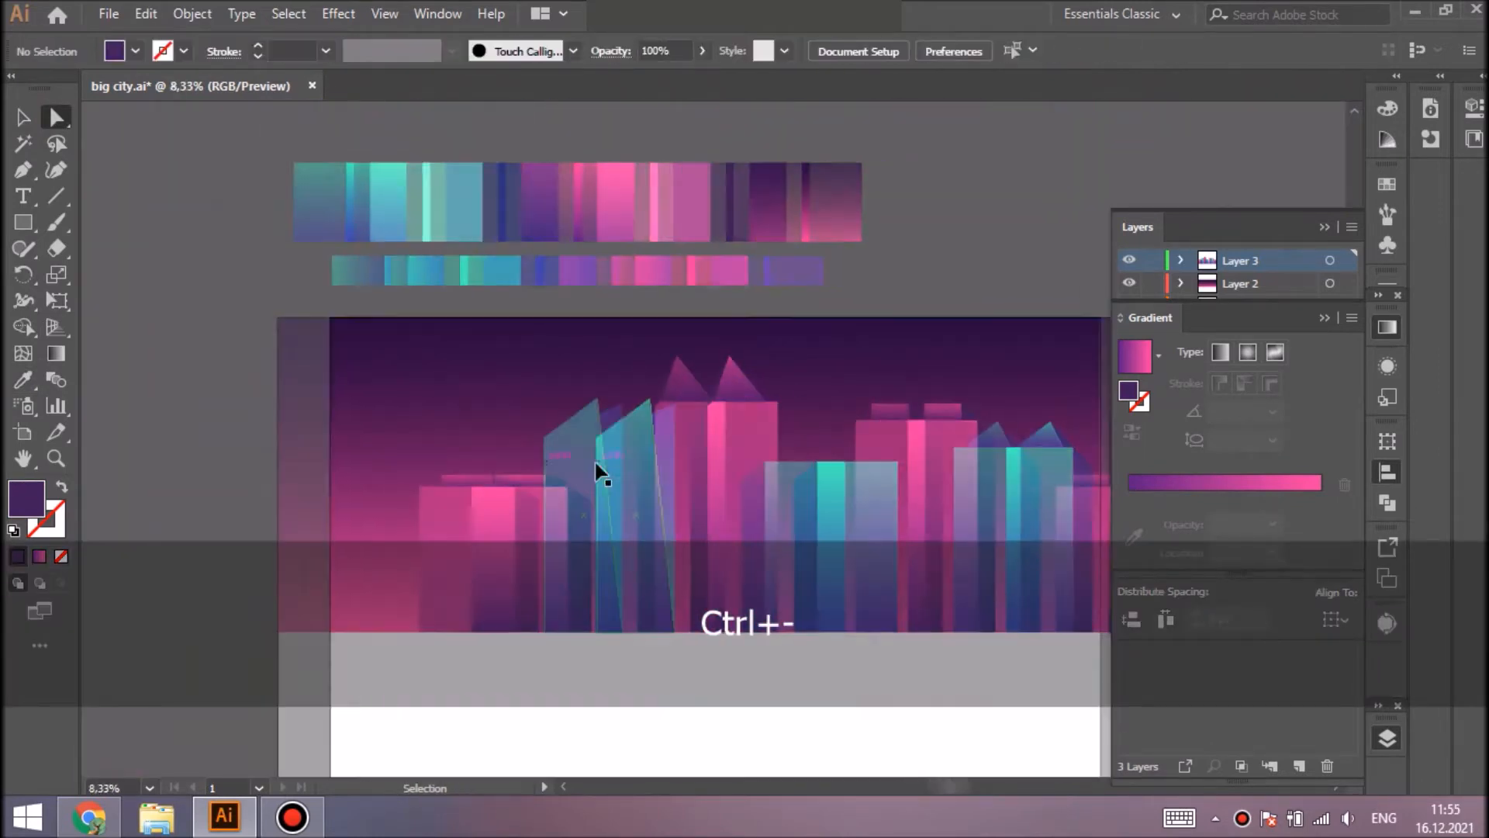
pyautogui.click(588, 379)
pyautogui.hotkey('ctrl', '=')
pyautogui.hotkey('ctrl', '=')
pyautogui.hotkey('ctrl', '=')
pyautogui.hotkey('ctrl', '=')
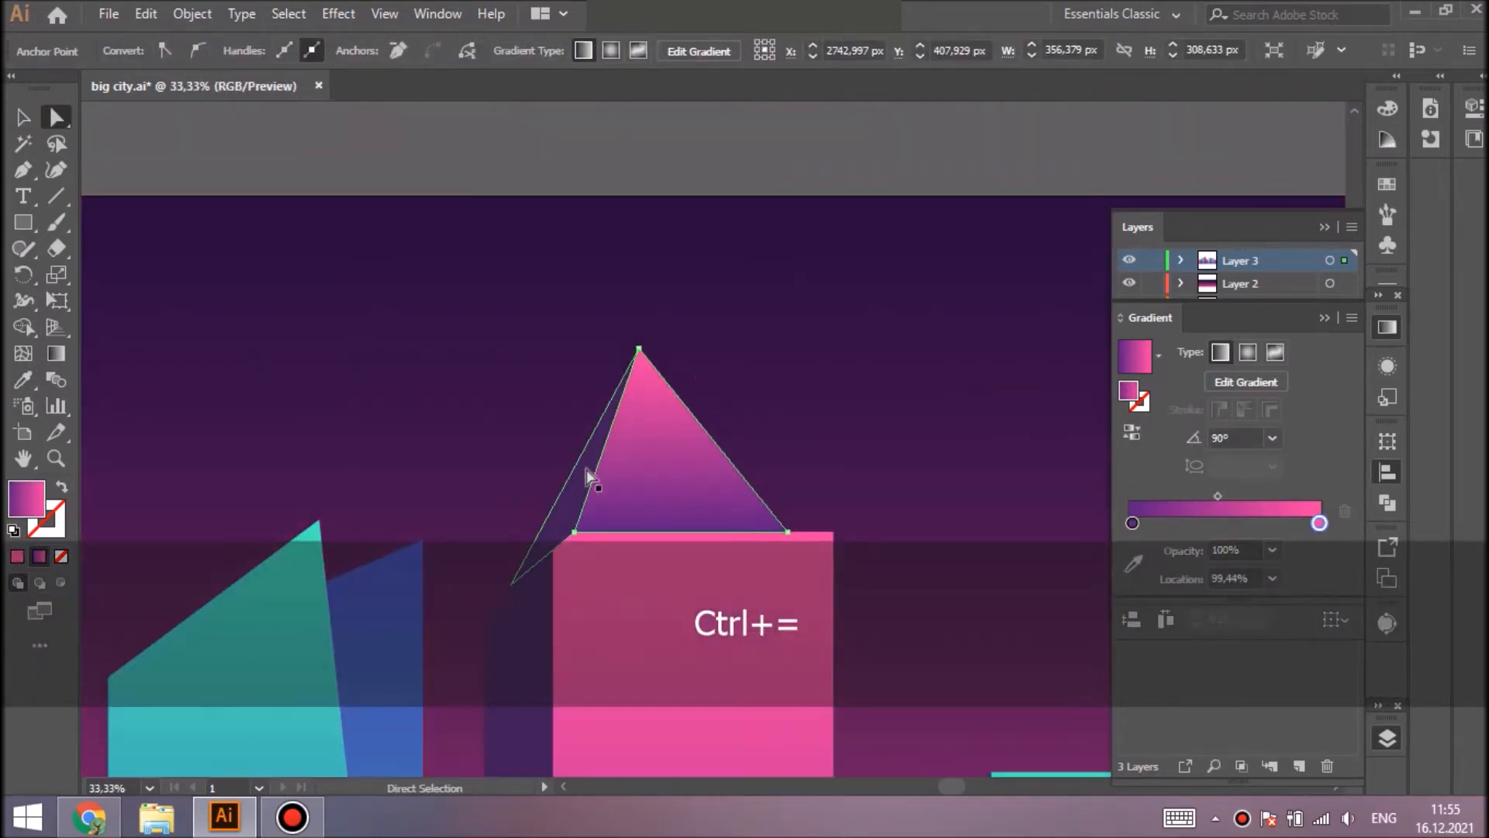
pyautogui.hotkey('ctrl', 'shift', 'a')
pyautogui.click(650, 357)
pyautogui.hotkey('shift', 'Right')
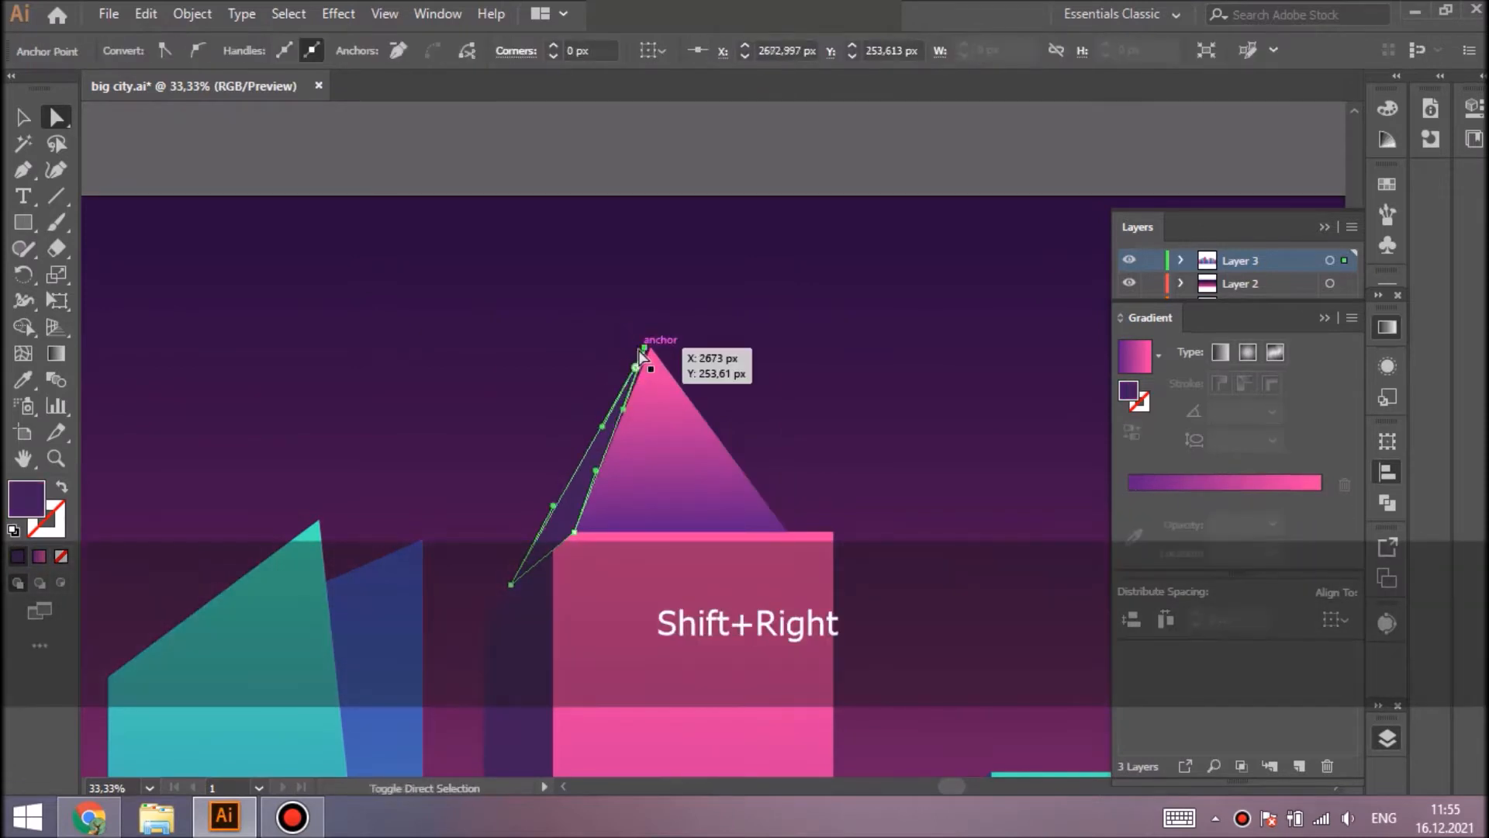
pyautogui.hotkey('ctrl', 'shift', 'a')
# On a new layer, draw a rectangle about 957 × 710 px in front of the middle buildings, standing on the ground line
pyautogui.hotkey('ctrl', '-')
pyautogui.hotkey('ctrl', '-')
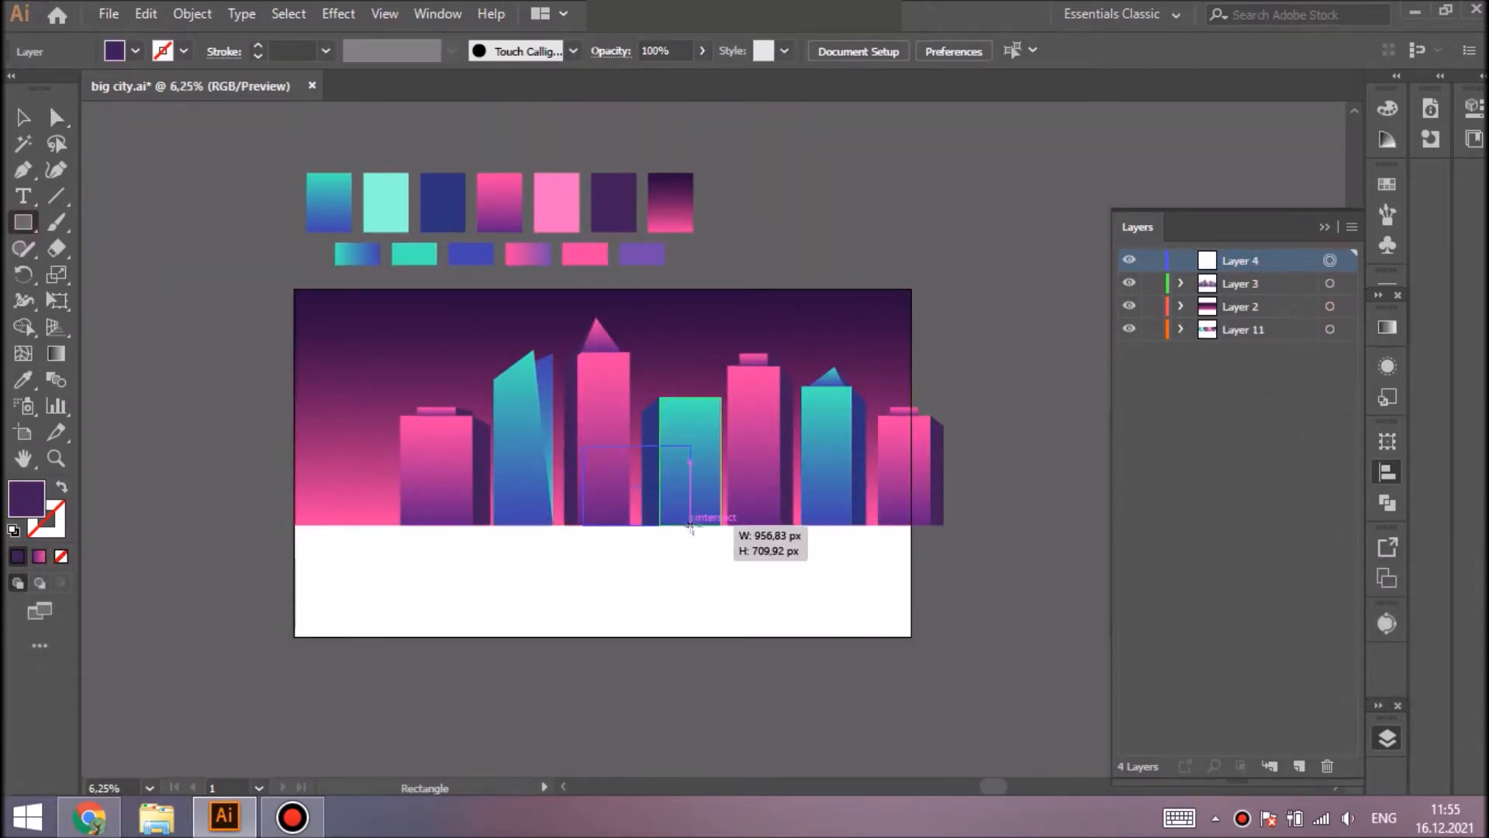
pyautogui.moveTo(690, 527); pyautogui.dragTo(690, 526)
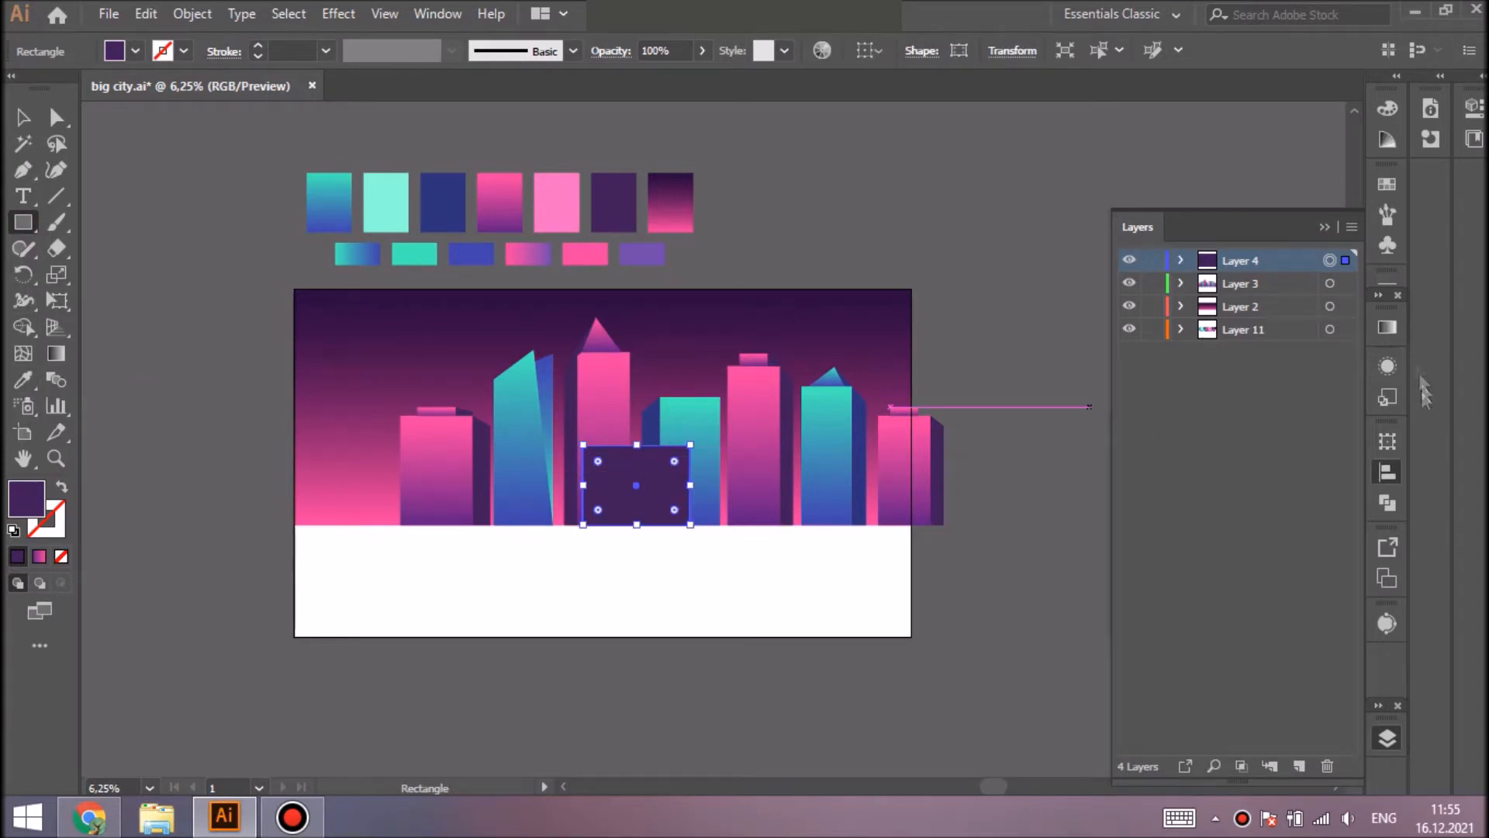
# Fill the rectangle with a linear gradient from the palette's dark purple to a darkened pink at a 90° angle
pyautogui.click(1387, 327)
pyautogui.click(1131, 523)
pyautogui.click(1133, 563)
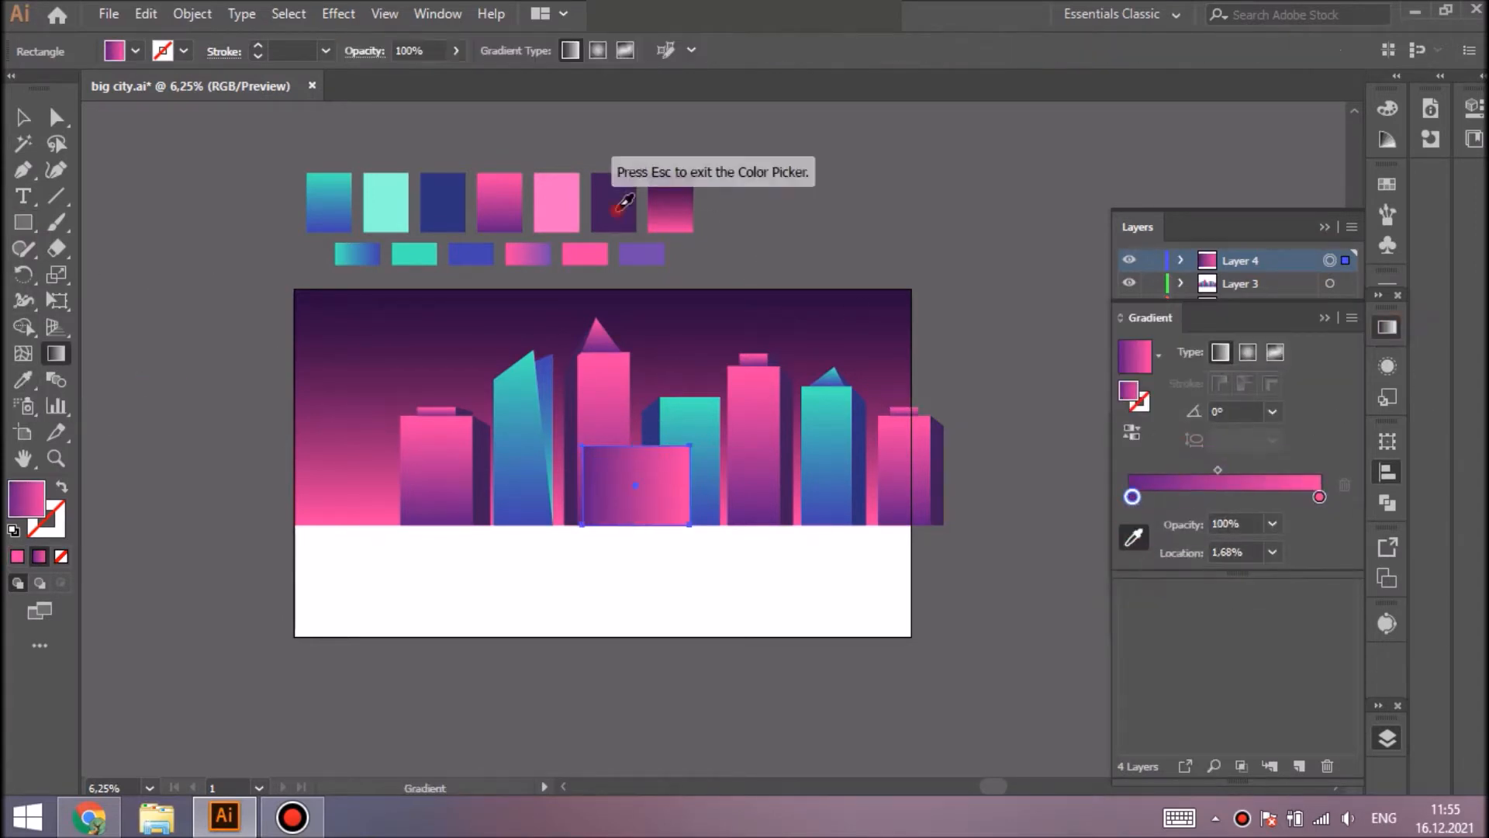
pyautogui.doubleClick(1319, 497)
pyautogui.moveTo(1243, 653); pyautogui.dragTo(1218, 653)
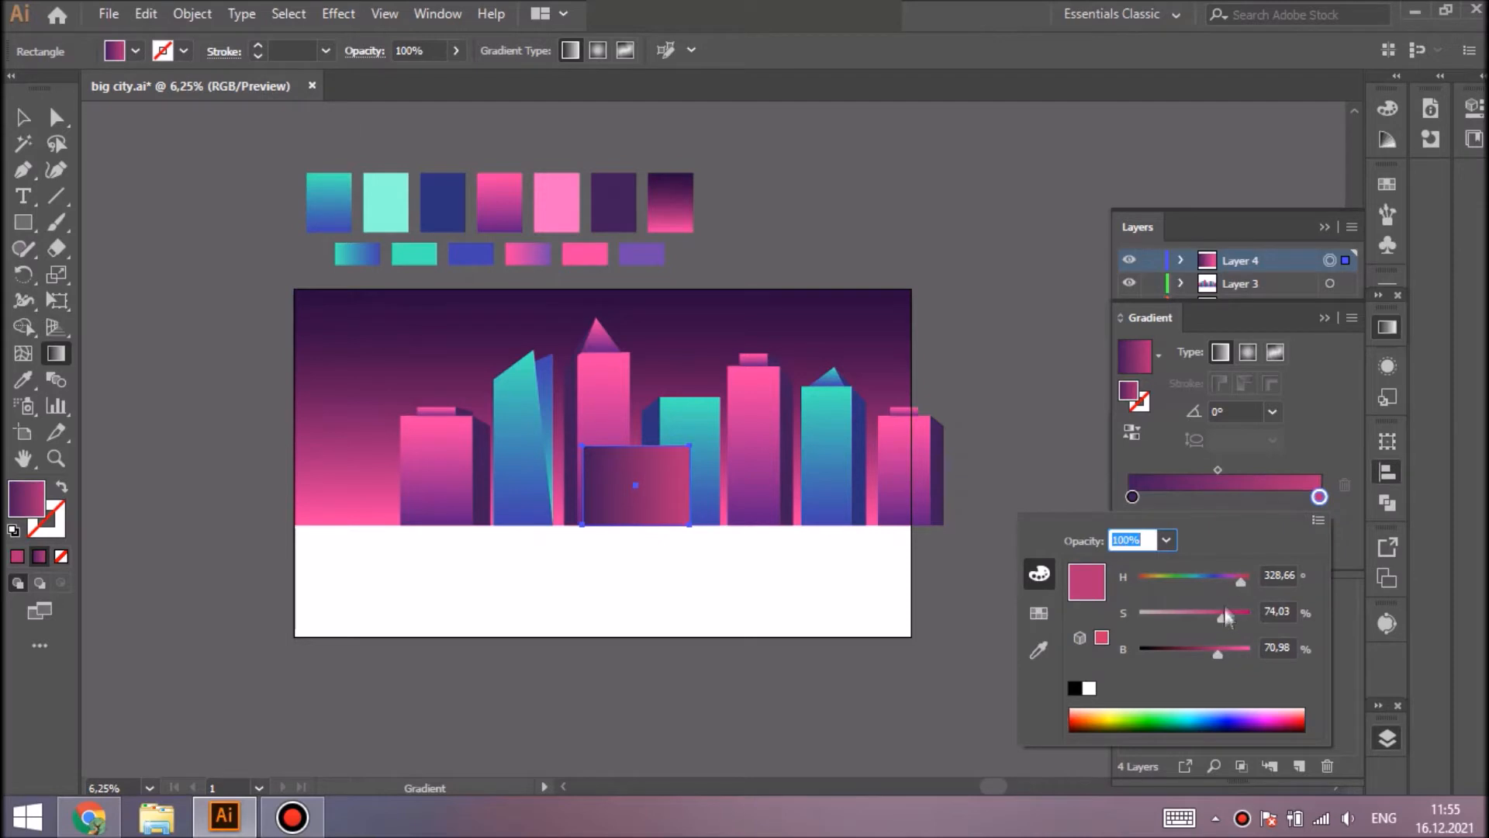
pyautogui.click(1272, 411)
pyautogui.click(1283, 127)
pyautogui.hotkey('ctrl', 'shift', 'a')
# Move the dark pink gradient rectangle slightly right and reduce its height
pyautogui.scroll(-1, 769, 292)
pyautogui.hscroll(-3, 768, 291)
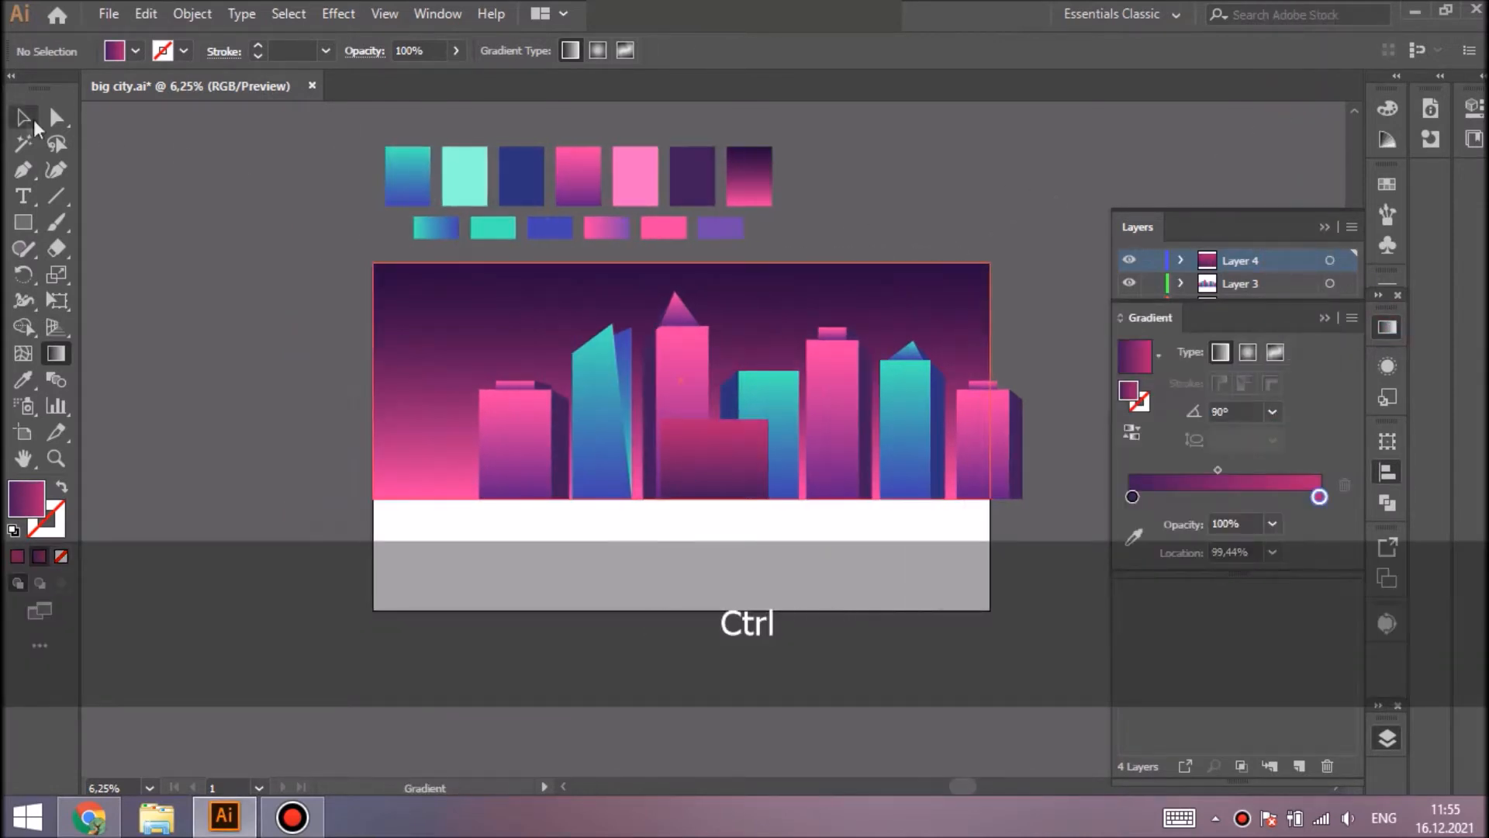
pyautogui.click(24, 118)
pyautogui.click(733, 469)
pyautogui.moveTo(733, 469); pyautogui.dragTo(747, 469)
pyautogui.moveTo(729, 416); pyautogui.dragTo(876, 468)
pyautogui.hotkey('ctrl', 'shift', 'a')
# Copy the dark pink rectangle to its right at about 791 px wide, and make the original taller
pyautogui.click(741, 462)
pyautogui.hotkey('ctrl', 'c')
pyautogui.hotkey('ctrl', 'f')
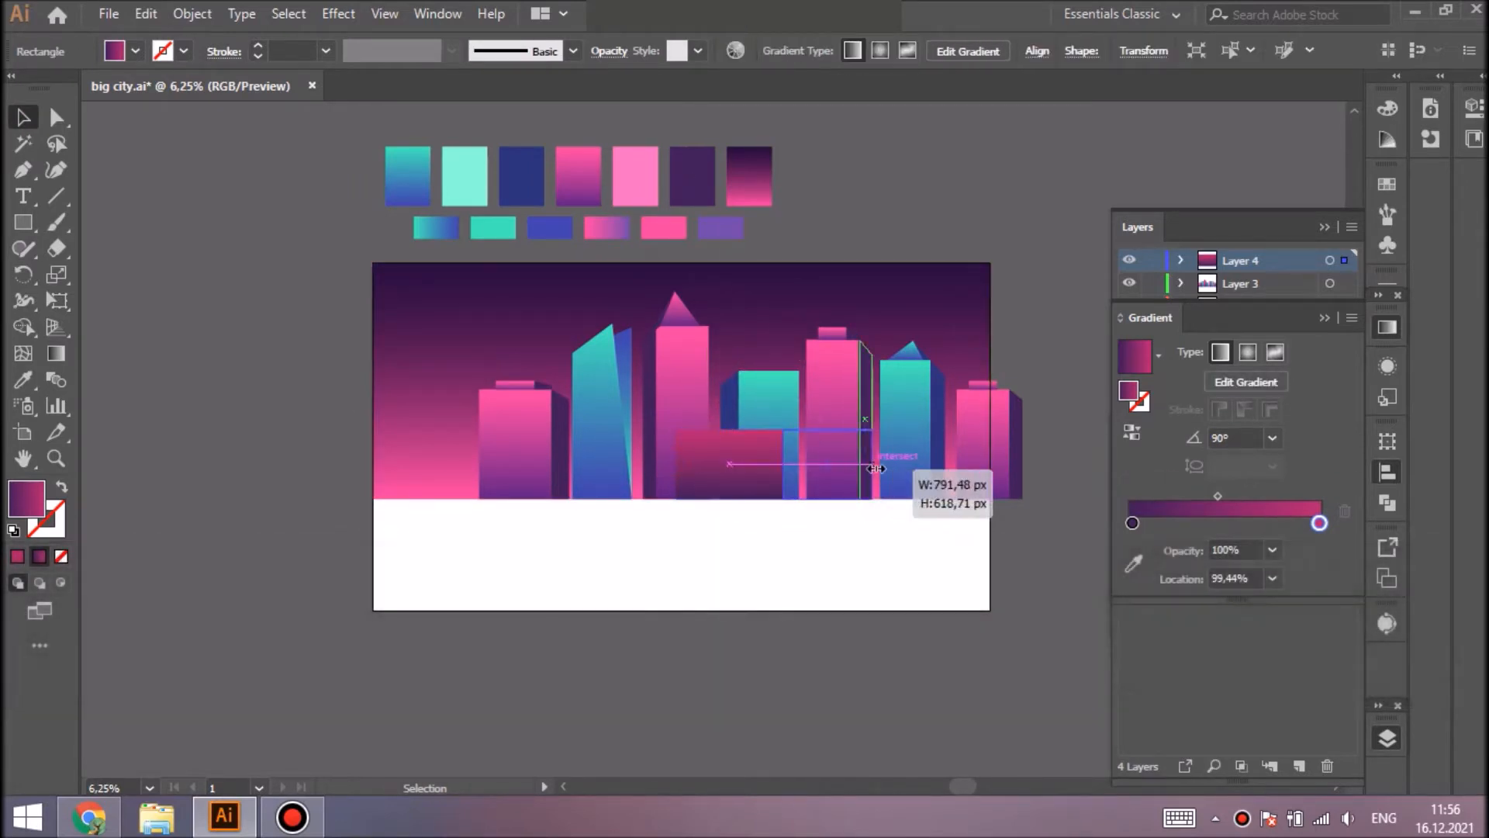
pyautogui.moveTo(724, 400); pyautogui.dragTo(725, 399)
pyautogui.moveTo(819, 455); pyautogui.dragTo(831, 452)
# Apply the teal-to-blue gradient of the neighbouring tower to the shorter front rectangle
pyautogui.press('i')
pyautogui.click(902, 414)
pyautogui.hscroll(2, 1064, 339)
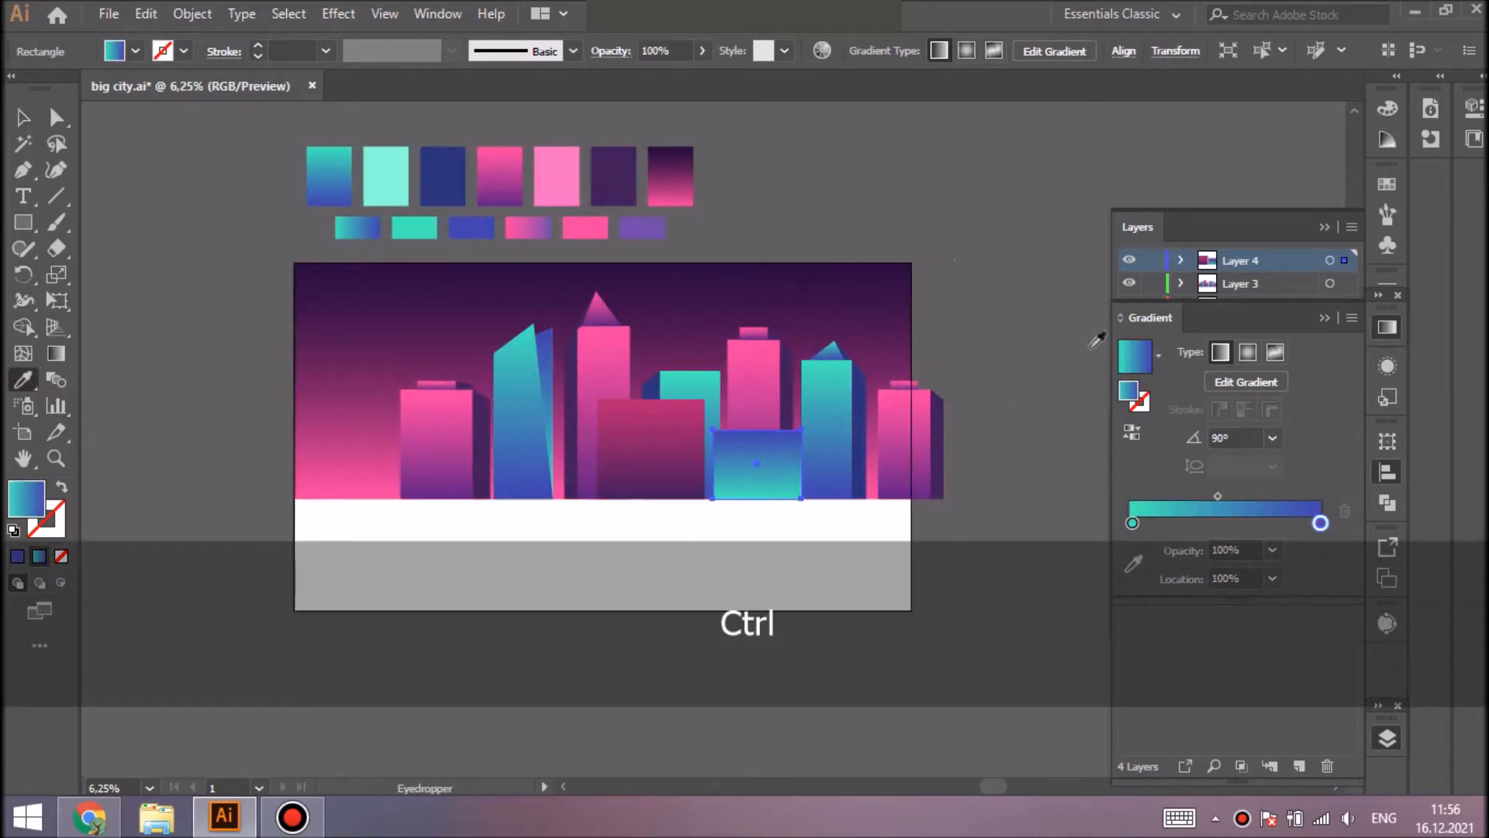
pyautogui.click(1320, 523)
pyautogui.click(1134, 564)
pyautogui.hotkey('ctrl', 'z')
# Replace the teal stop of the shorter rectangle's gradient with the palette's dark blue
pyautogui.click(1133, 497)
pyautogui.click(1134, 537)
pyautogui.click(446, 178)
pyautogui.keyDown('ctrl'); pyautogui.click(903, 214); pyautogui.keyUp('ctrl')
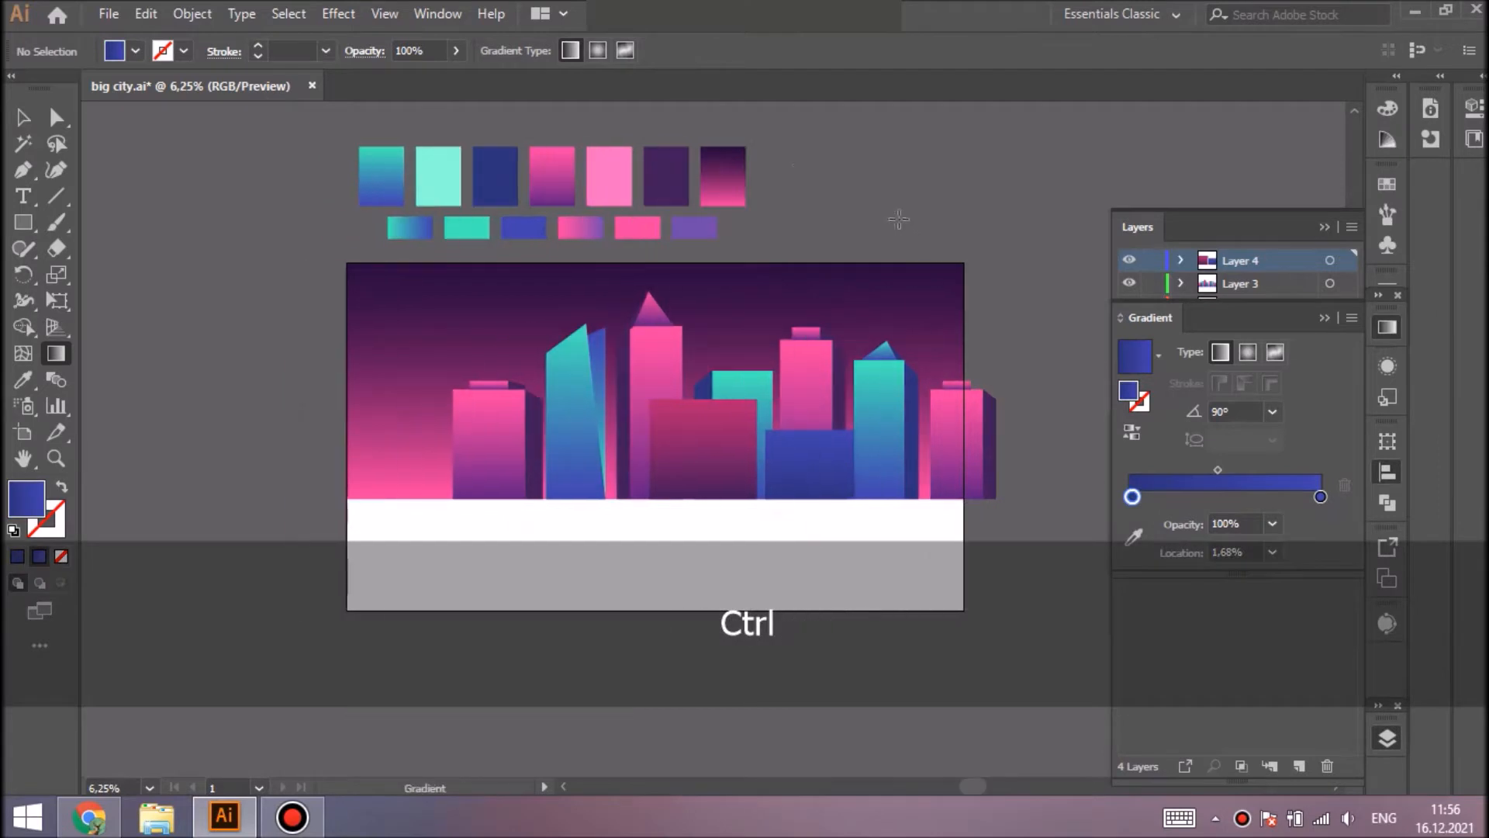
# Increase the saturation and brightness of the lighter blue gradient stop on the short blue rectangle
pyautogui.scroll(1, 901, 216)
pyautogui.click(23, 118)
pyautogui.click(652, 473)
pyautogui.keyDown('ctrl'); pyautogui.click(924, 280); pyautogui.keyUp('ctrl')
pyautogui.click(758, 476)
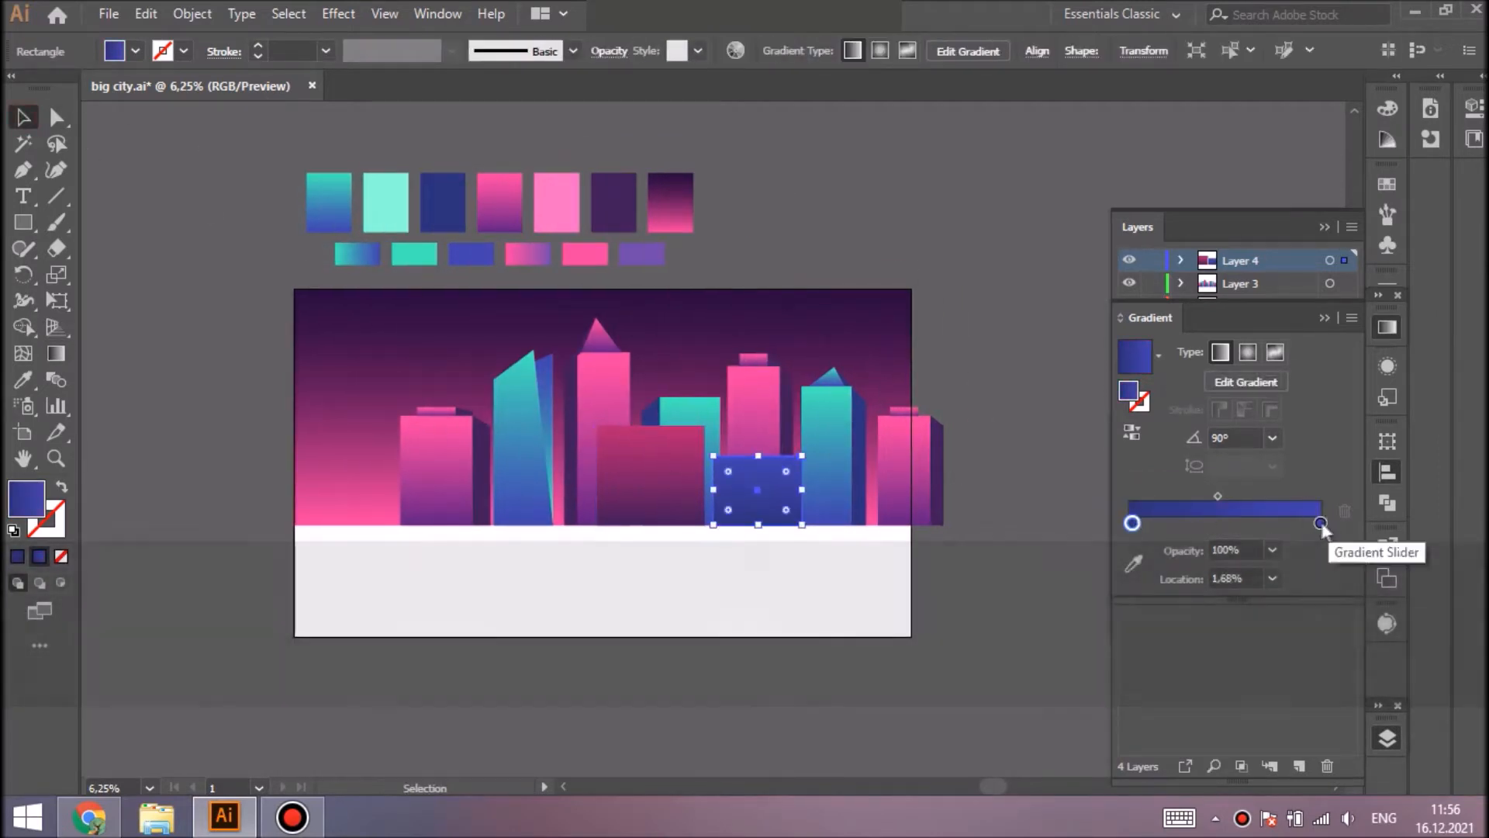
pyautogui.doubleClick(1320, 523)
pyautogui.moveTo(1209, 644); pyautogui.dragTo(1222, 644)
pyautogui.moveTo(1215, 680); pyautogui.dragTo(1230, 679)
pyautogui.hotkey('ctrl', 'shift', 'a')
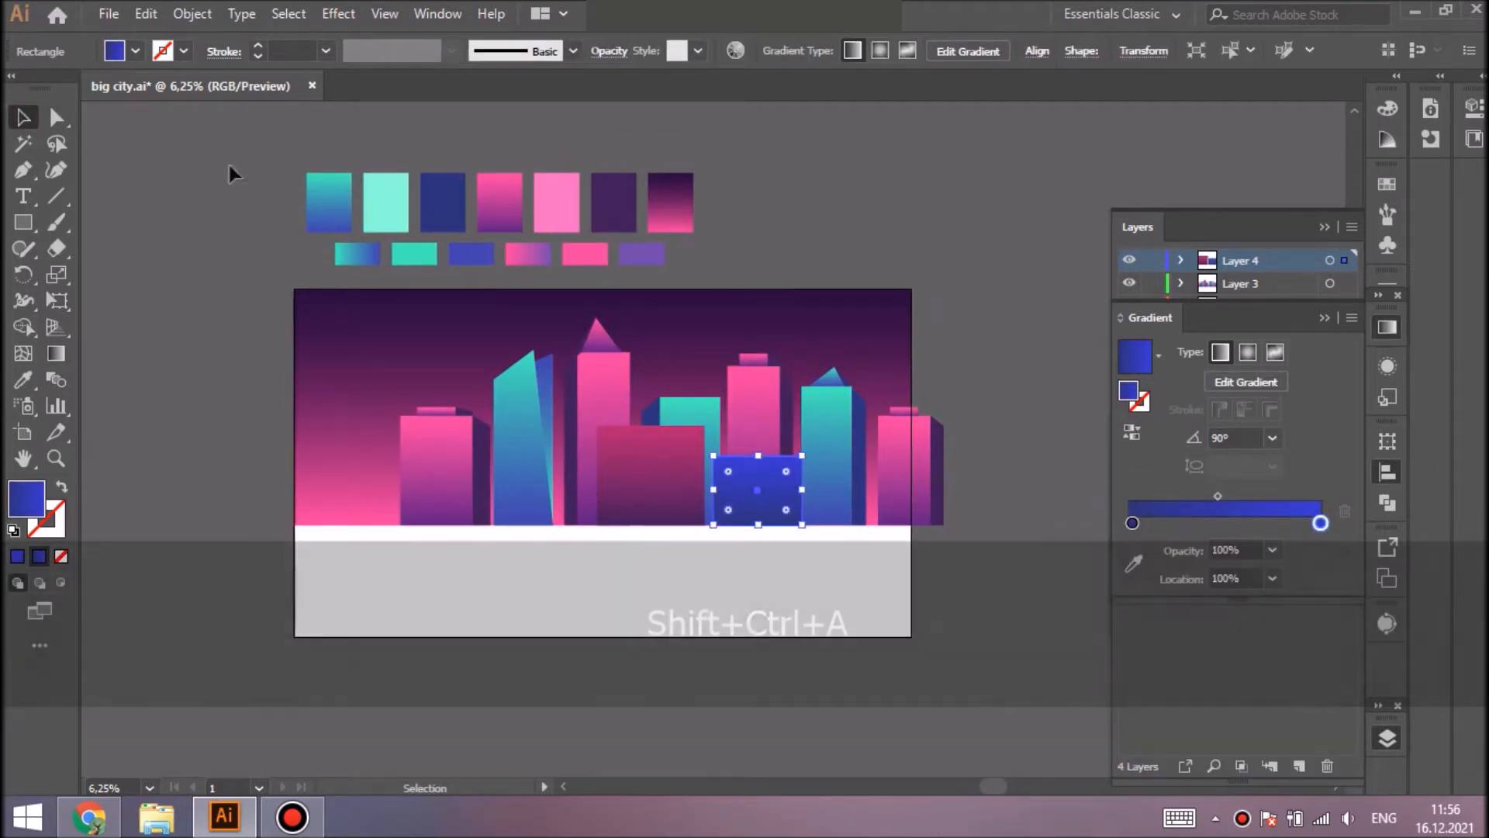
# Copy the dark pink front rectangle to the right of the blue one and narrow the copy
pyautogui.moveTo(653, 506); pyautogui.dragTo(787, 495)
pyautogui.moveTo(881, 496); pyautogui.dragTo(818, 478)
pyautogui.click(809, 459)
# Copy the narrow dark pink rectangle in front of the leftmost pink building and make the copy shorter
pyautogui.click(848, 467)
pyautogui.hotkey('ctrl', 'c')
pyautogui.hotkey('ctrl', 'f')
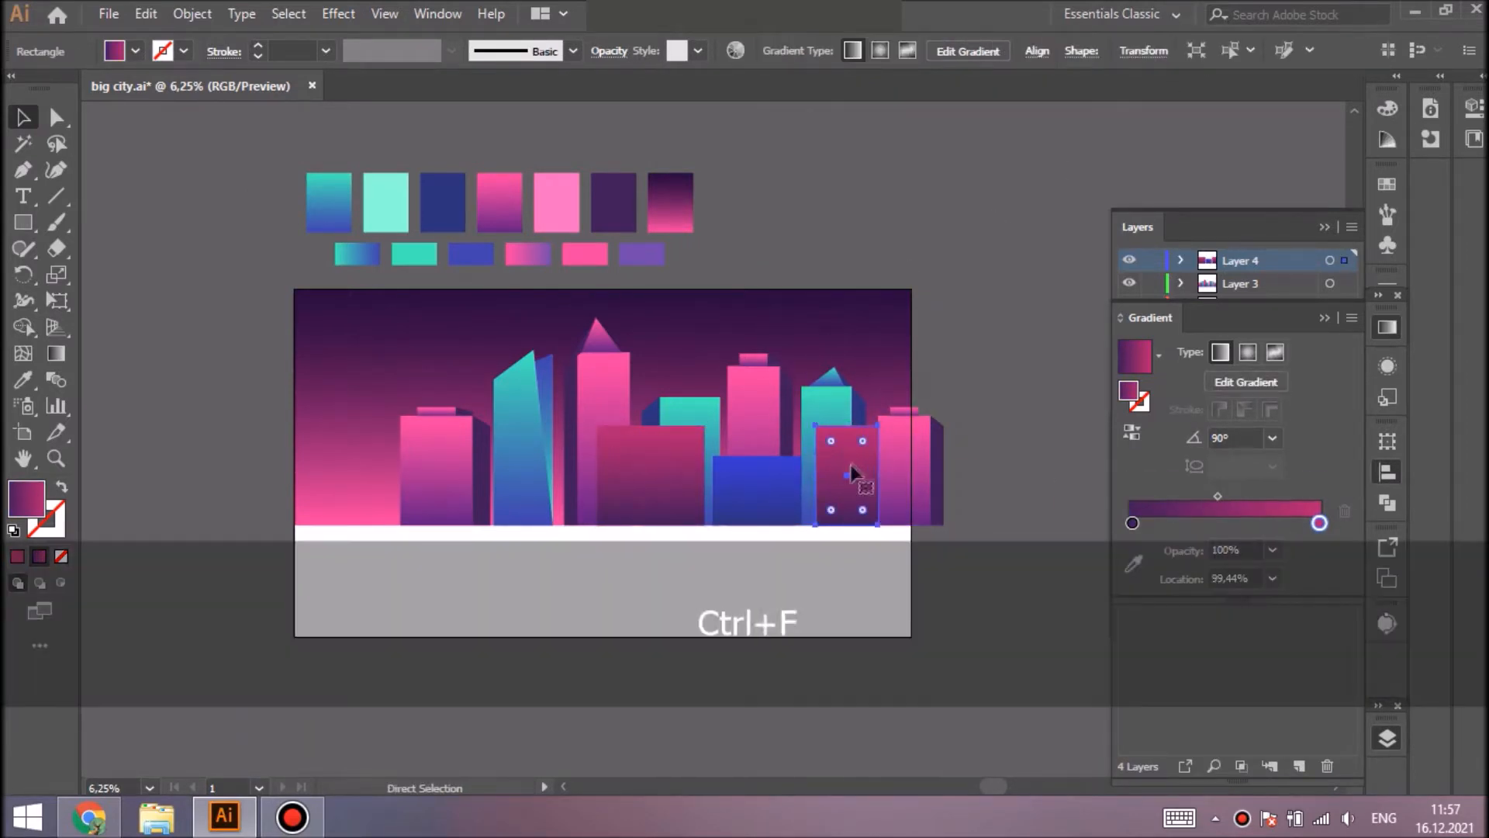
pyautogui.moveTo(480, 475); pyautogui.dragTo(461, 475)
pyautogui.moveTo(463, 425); pyautogui.dragTo(463, 464)
pyautogui.moveTo(470, 483); pyautogui.dragTo(502, 503)
# Move the wide dark pink, blue and narrow dark pink front rectangles together slightly right
pyautogui.click(737, 487)
pyautogui.keyDown('shift'); pyautogui.click(749, 480); pyautogui.keyUp('shift')
pyautogui.keyDown('shift'); pyautogui.click(861, 475); pyautogui.keyUp('shift')
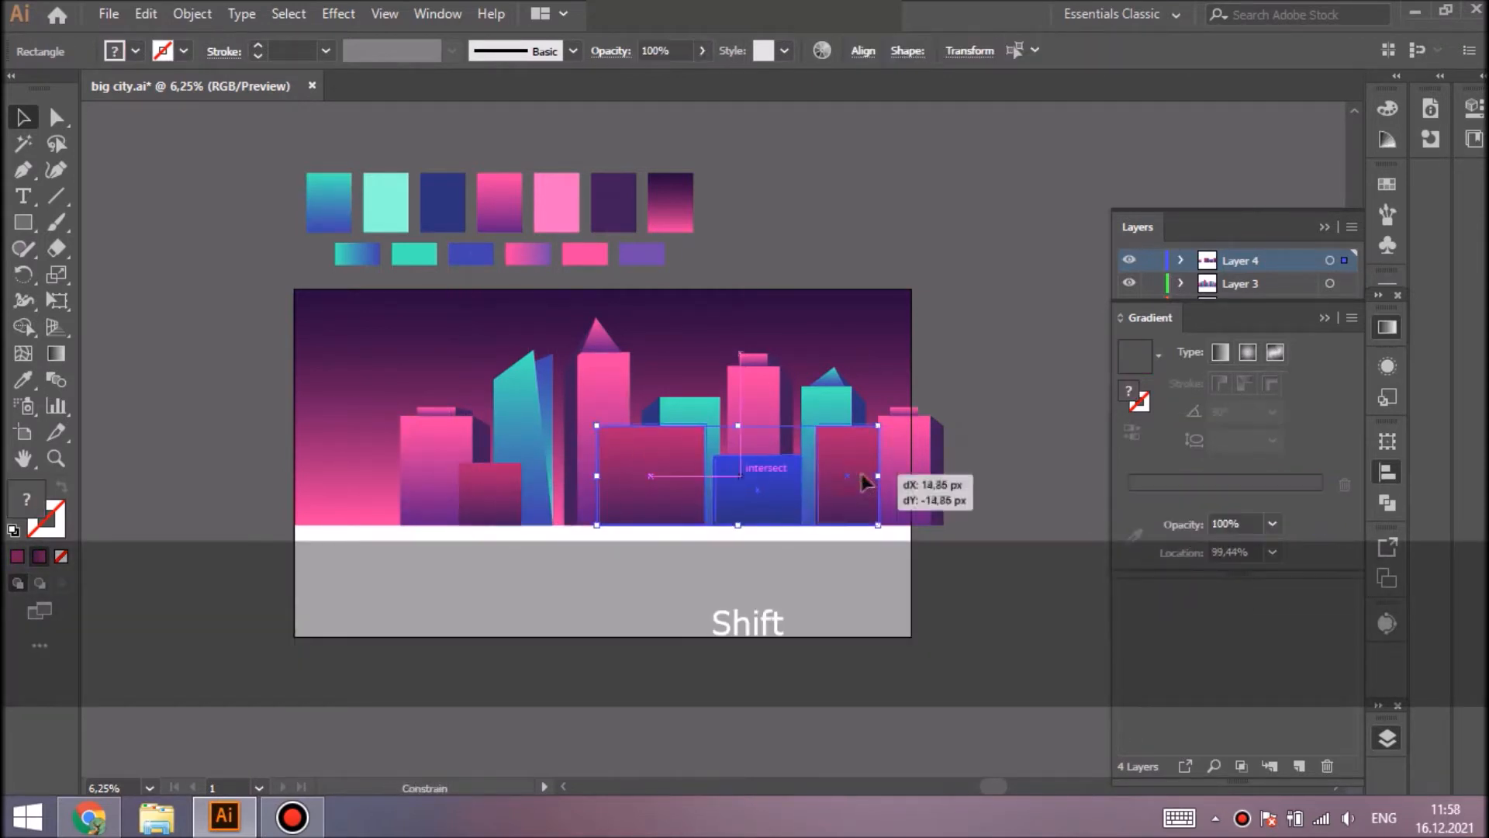
pyautogui.hotkey('shift', 'ctrl', 'a')
# Copy the blue front rectangle between the two left dark pink ones, then make the copy taller and narrower
pyautogui.click(806, 500)
pyautogui.hotkey('ctrl', 'f')
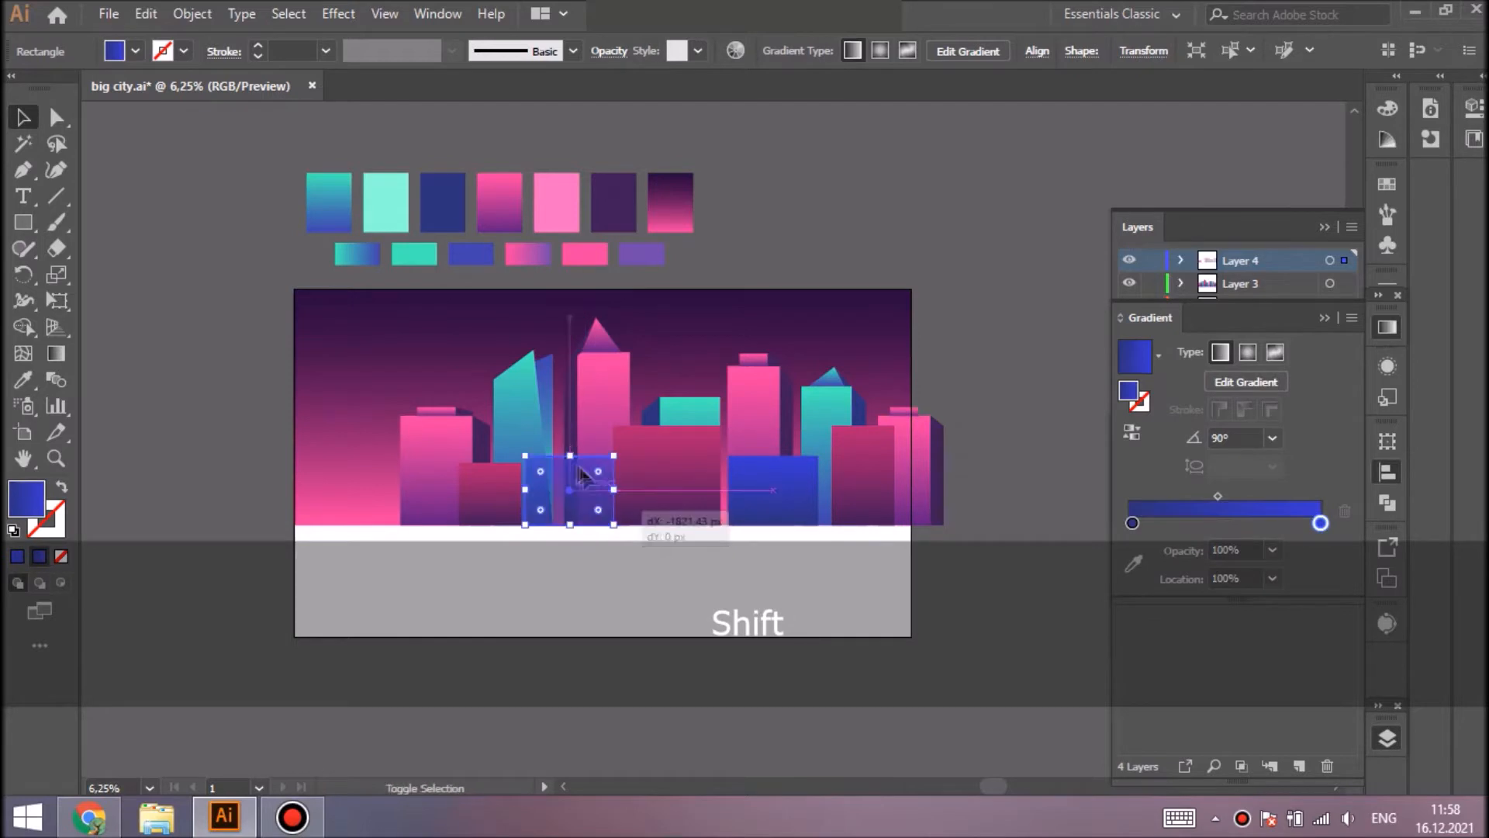
pyautogui.moveTo(570, 455); pyautogui.dragTo(570, 426)
pyautogui.moveTo(525, 475); pyautogui.dragTo(549, 473)
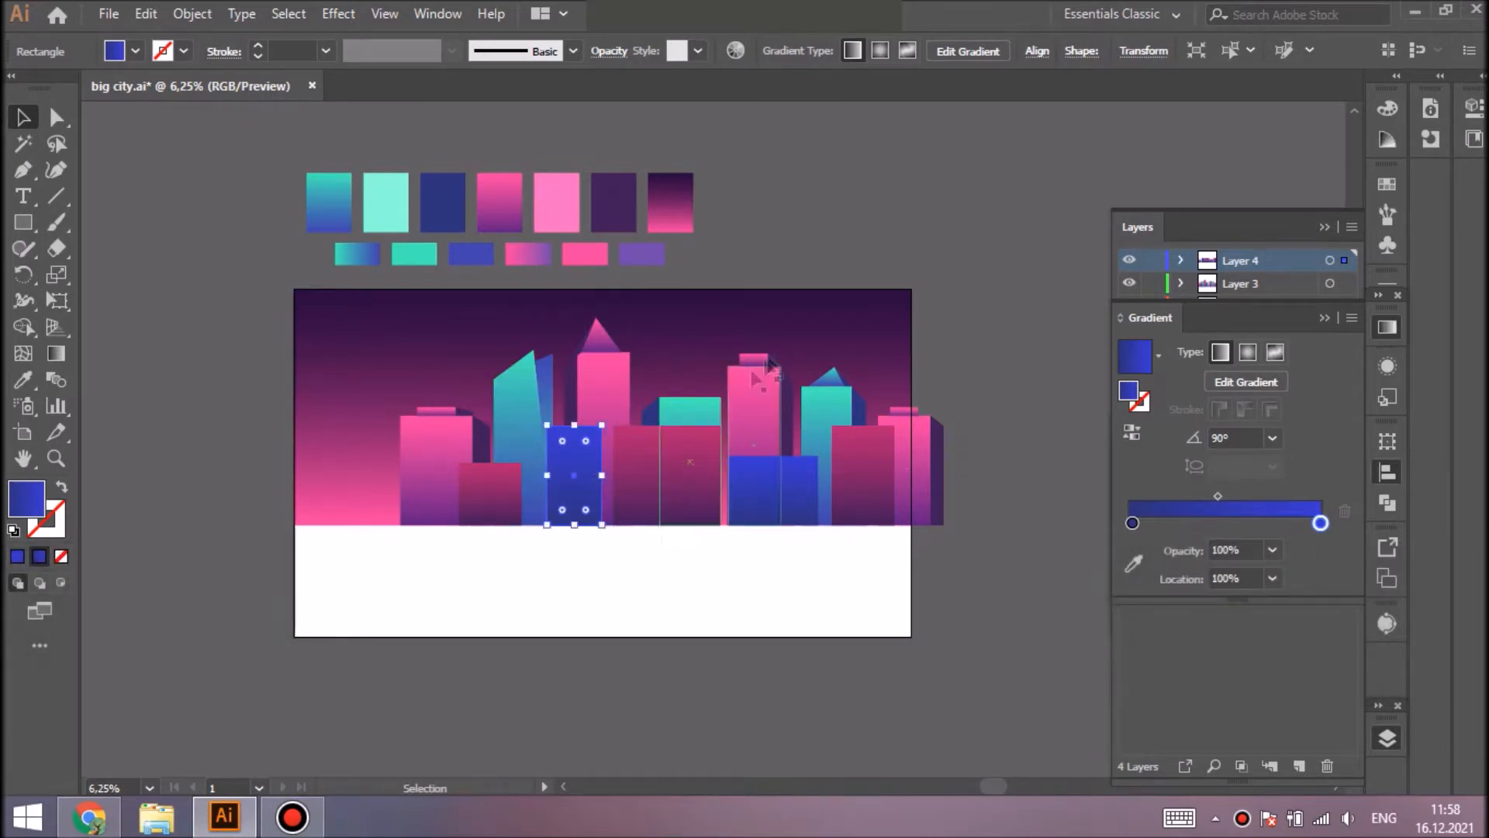
# Copy the short leftmost dark pink rectangle and resize the copy into a narrow side wall along its right edge
pyautogui.hotkey('shift', 'ctrl', 'a')
pyautogui.click(484, 491)
pyautogui.hotkey('ctrl', 'c')
pyautogui.hotkey('ctrl', 'f')
pyautogui.moveTo(459, 491); pyautogui.dragTo(536, 491)
# Fill the narrow side wall with the side walls' dark purple and darken the colour
pyautogui.click(23, 380)
pyautogui.click(481, 439)
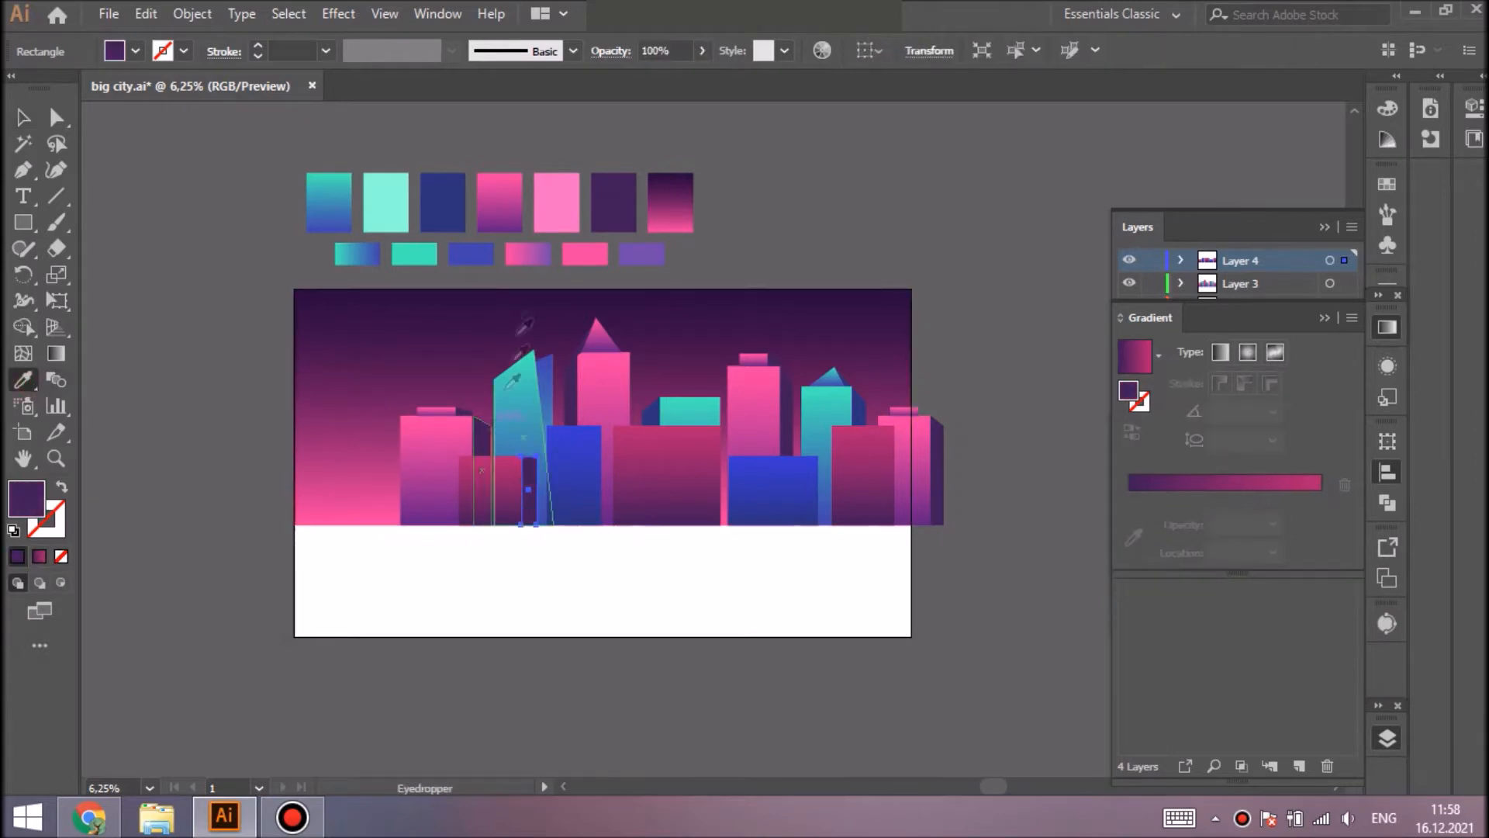
pyautogui.doubleClick(31, 500)
pyautogui.click(950, 286)
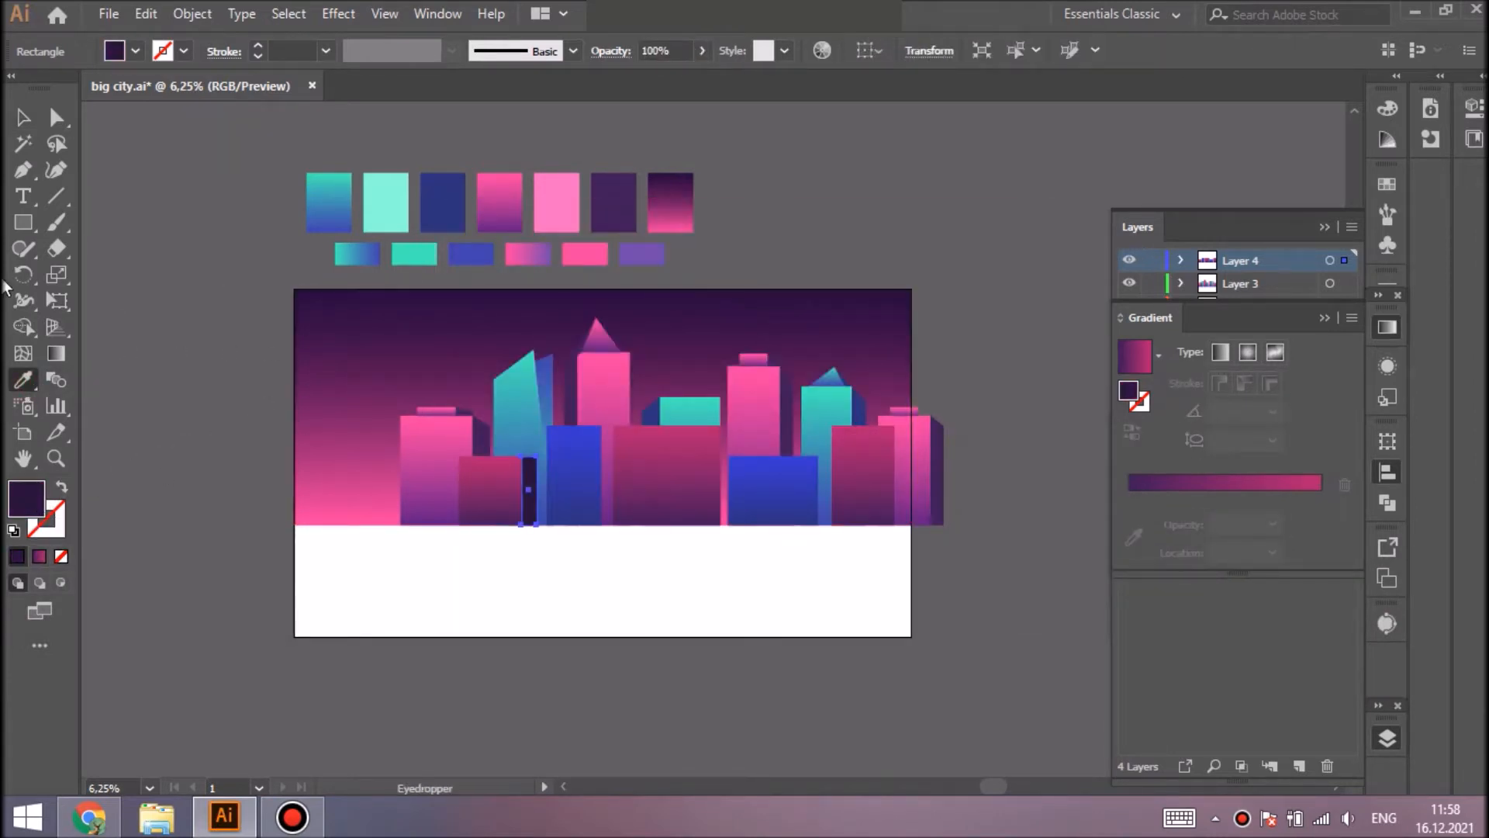
# Lower the outer top corner of the short dark pink building's side wall to slant its top edge
pyautogui.click(61, 126)
pyautogui.hotkey('ctrl', '=')
pyautogui.hotkey('ctrl', '=')
pyautogui.hotkey('ctrl', '=')
pyautogui.moveTo(734, 351); pyautogui.dragTo(746, 374)
pyautogui.hotkey('ctrl', 'z')
pyautogui.hotkey('shift', 'ctrl', 'a')
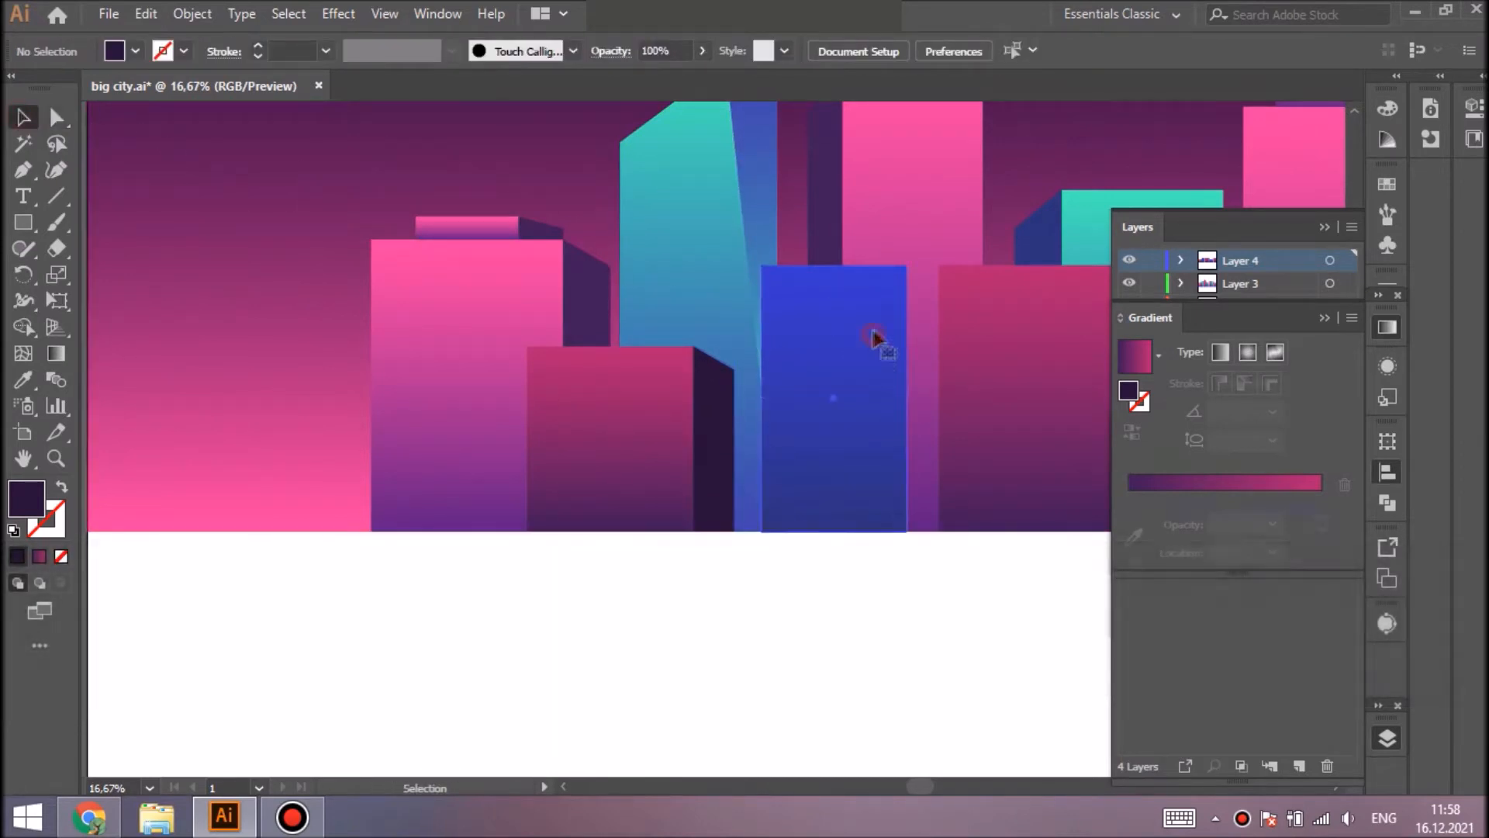
pyautogui.click(849, 361)
pyautogui.hotkey('ctrl', 'c')
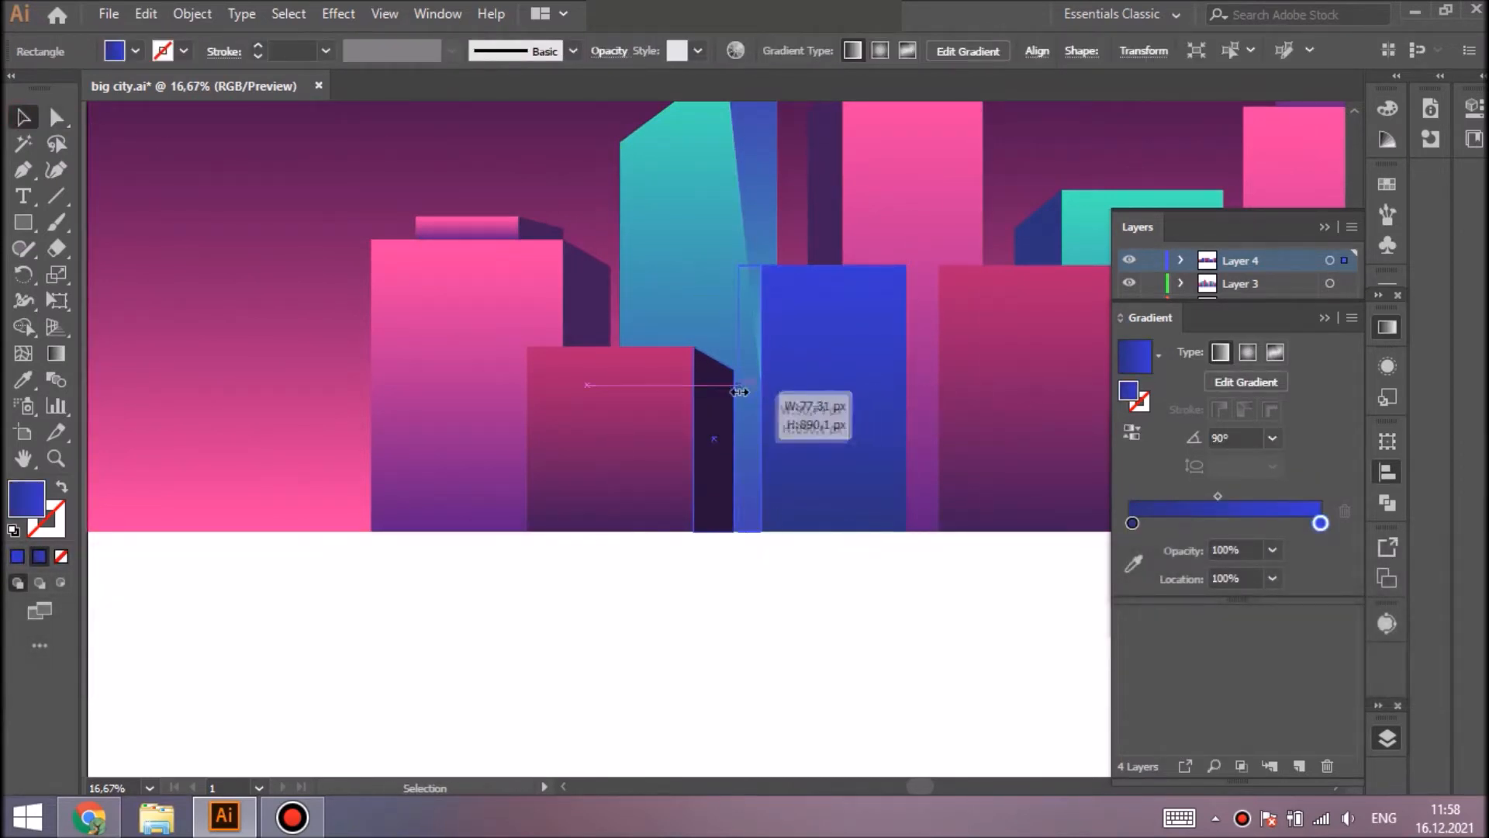
pyautogui.hotkey('ctrl', 'z')
# Move the tall blue front building slightly right and make a narrow dark navy left side wall from a copy of it
pyautogui.click(769, 355)
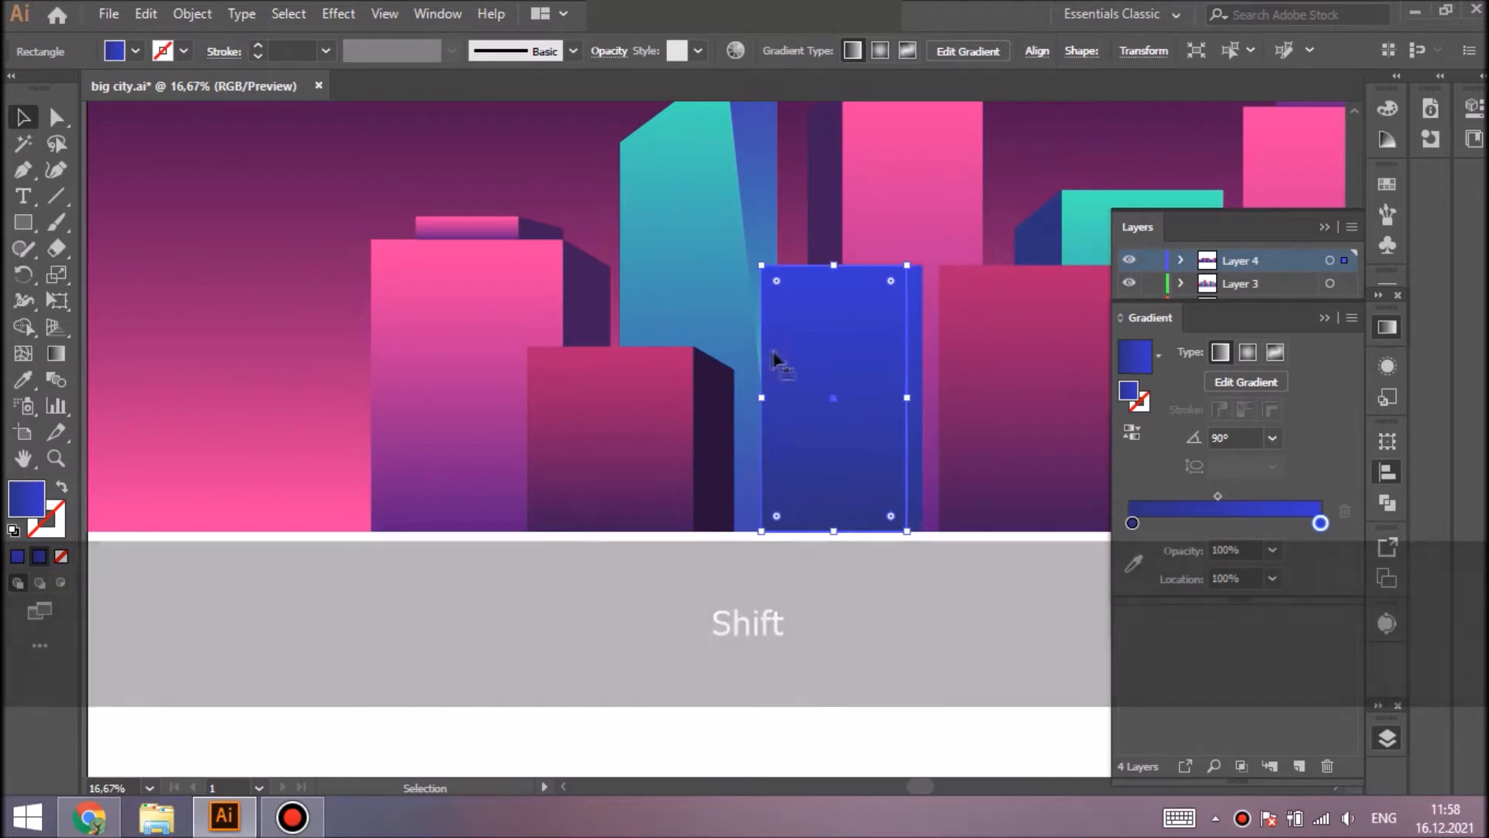
pyautogui.moveTo(907, 397); pyautogui.dragTo(747, 399)
pyautogui.press('i')
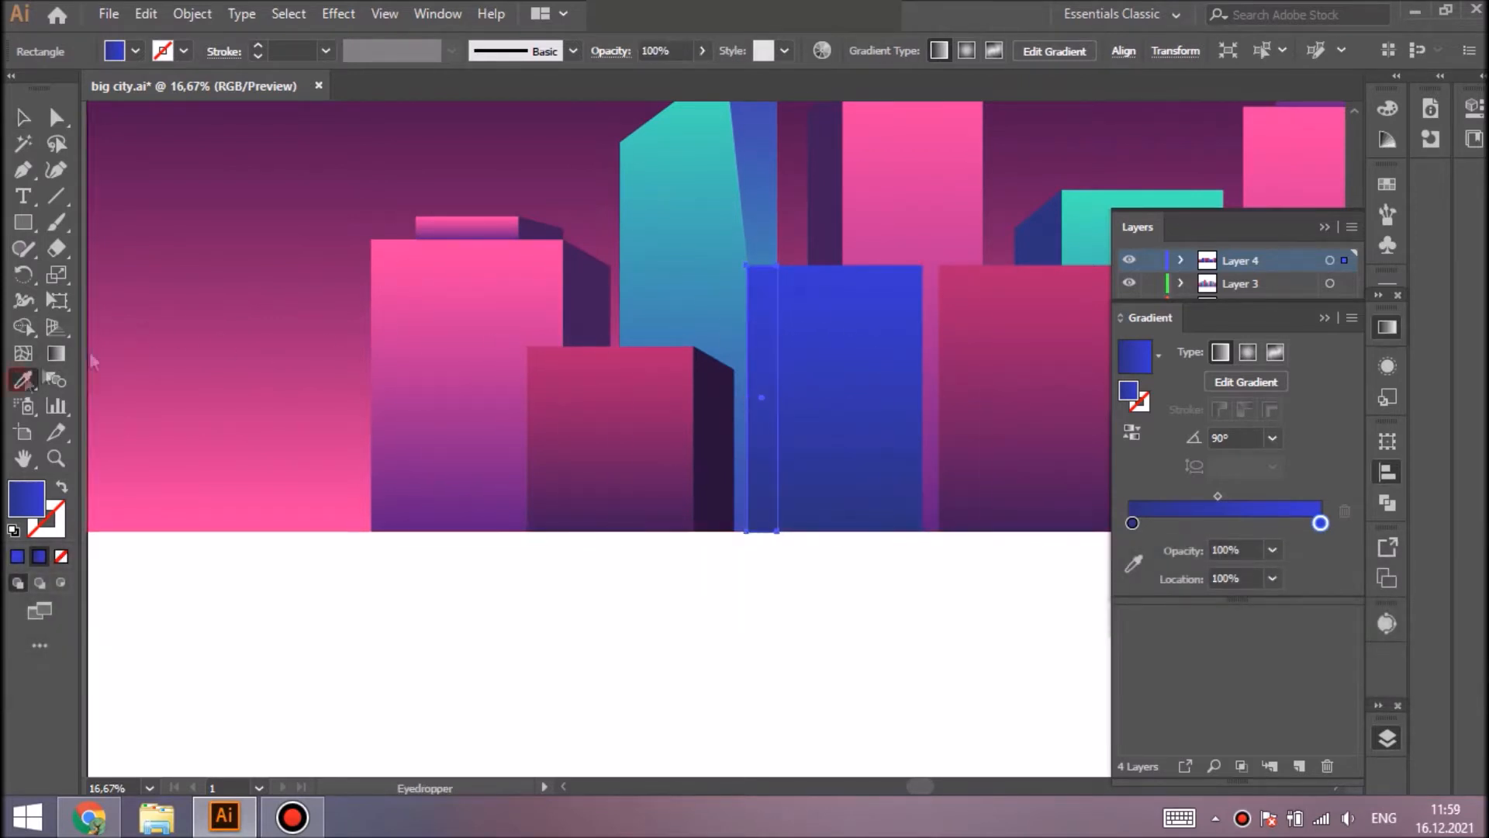
pyautogui.doubleClick(25, 504)
pyautogui.press('Return')
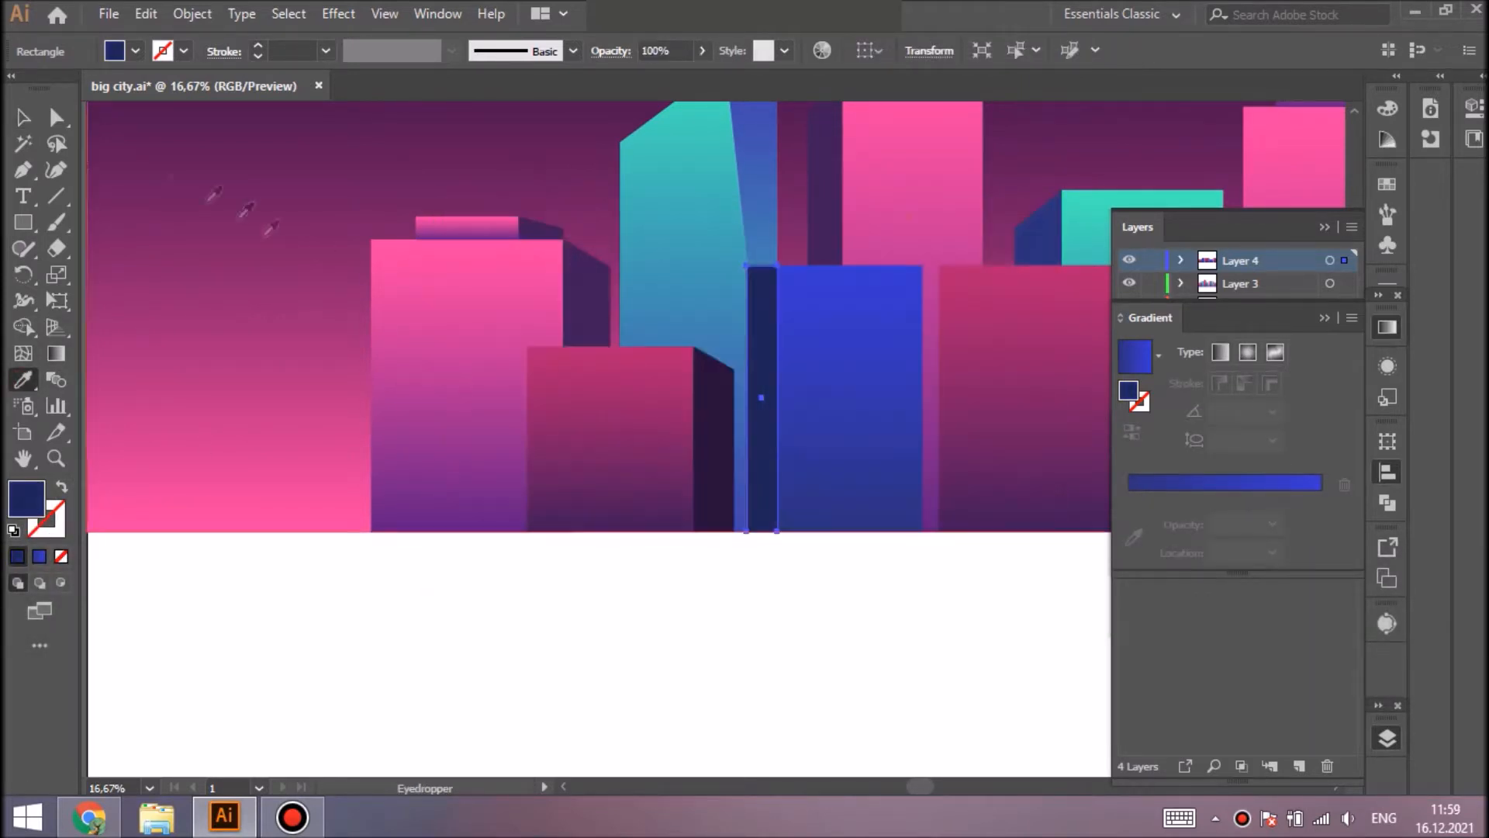
# Lower the outer top corner of the tall blue front building's navy left side wall to slant its top edge
pyautogui.moveTo(743, 267); pyautogui.dragTo(748, 288)
pyautogui.hotkey('ctrl', 'shift', 'a')
# Shorten the wide dark pink front building slightly and make a narrow side wall on its right edge from a copy
pyautogui.hscroll(5, 682, 337)
pyautogui.press('v')
pyautogui.click(682, 337)
pyautogui.moveTo(890, 399); pyautogui.dragTo(851, 408)
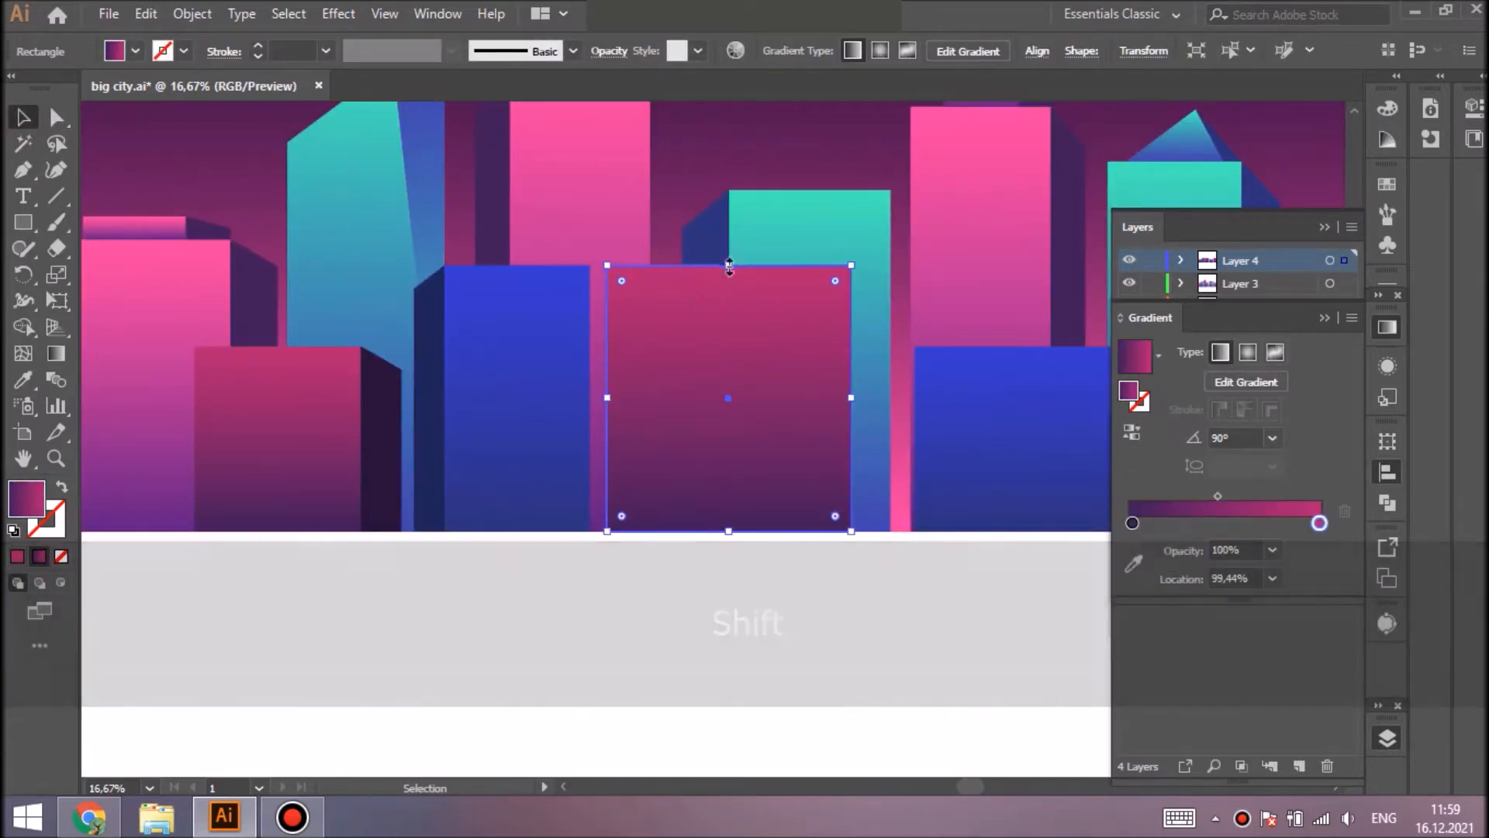
pyautogui.hotkey('ctrl', 'f')
pyautogui.moveTo(606, 408); pyautogui.dragTo(890, 408)
# Fill the wide building's new side wall with the short dark pink building's dark purple side colour and lower its outer top corner
pyautogui.press('i')
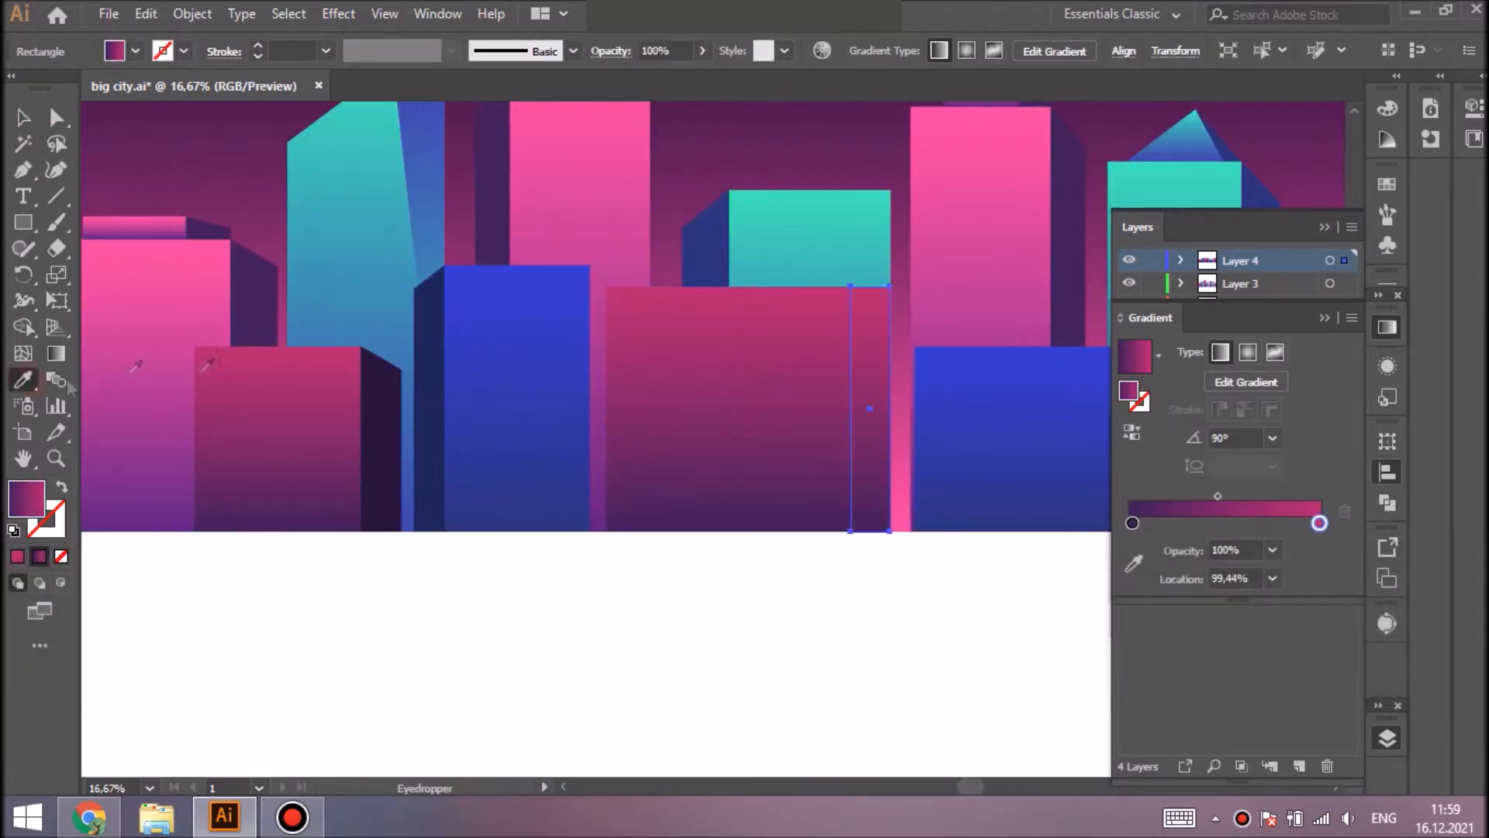
pyautogui.click(376, 372)
pyautogui.moveTo(894, 305); pyautogui.dragTo(887, 315)
pyautogui.hotkey('ctrl', 'shift', 'a')
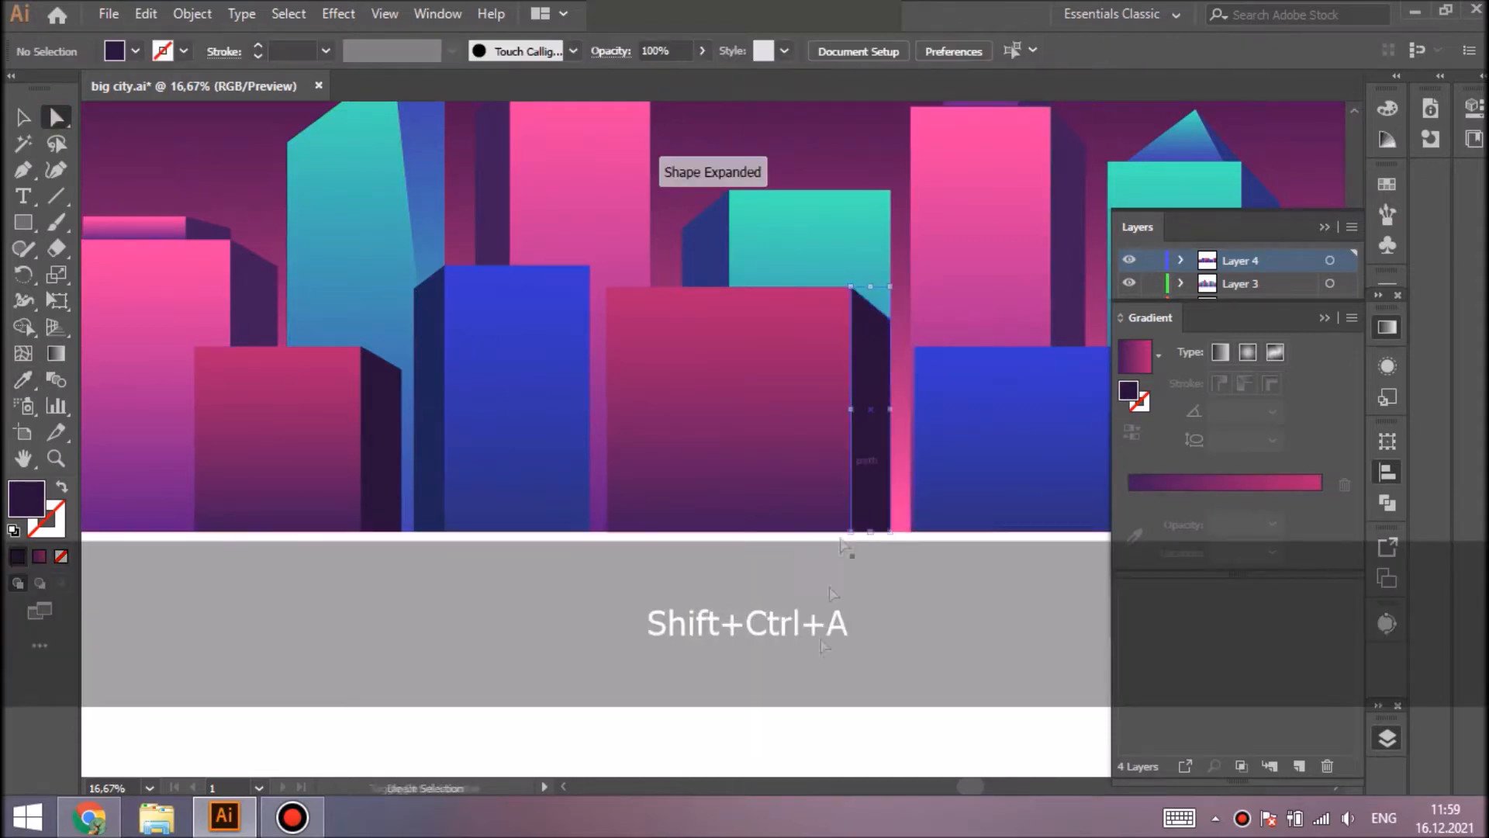
# Give the low blue front building a narrow dark navy right side wall with its outer top corner lowered
pyautogui.hscroll(4, 830, 586)
pyautogui.click(23, 118)
pyautogui.moveTo(885, 442); pyautogui.dragTo(882, 442)
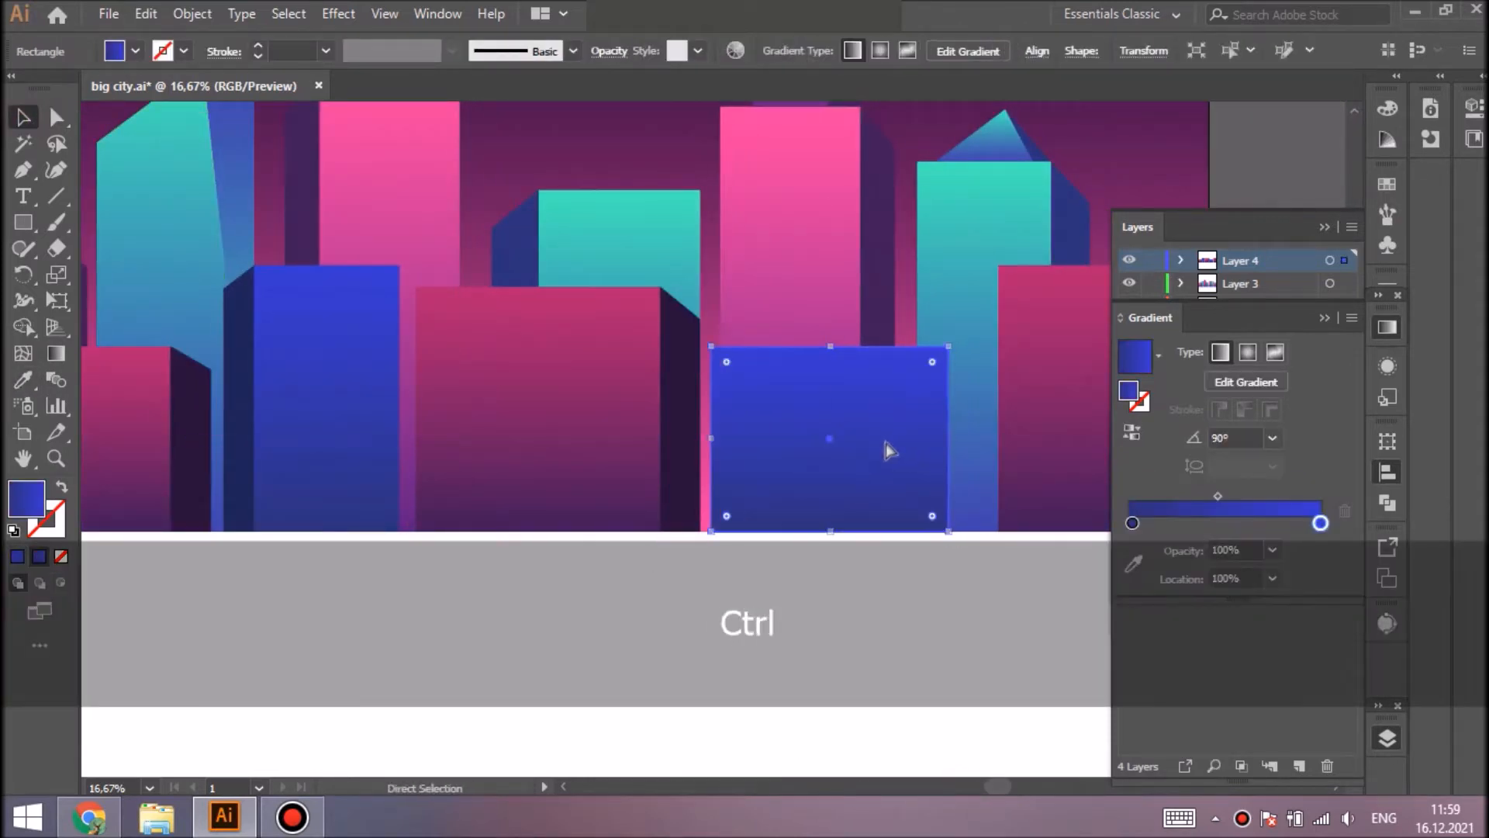
pyautogui.moveTo(712, 440); pyautogui.dragTo(984, 434)
pyautogui.press('i')
pyautogui.click(234, 333)
pyautogui.click(57, 117)
pyautogui.moveTo(984, 346); pyautogui.dragTo(985, 377)
# Make a narrow left side wall for the rightmost dark pink building from a copy of its front
pyautogui.moveTo(998, 787); pyautogui.dragTo(1026, 787)
pyautogui.hotkey('ctrl', 'shift', 'a')
pyautogui.moveTo(890, 400); pyautogui.dragTo(818, 390)
pyautogui.hotkey('ctrl', 'c')
pyautogui.hotkey('ctrl', 'f')
pyautogui.click(57, 117)
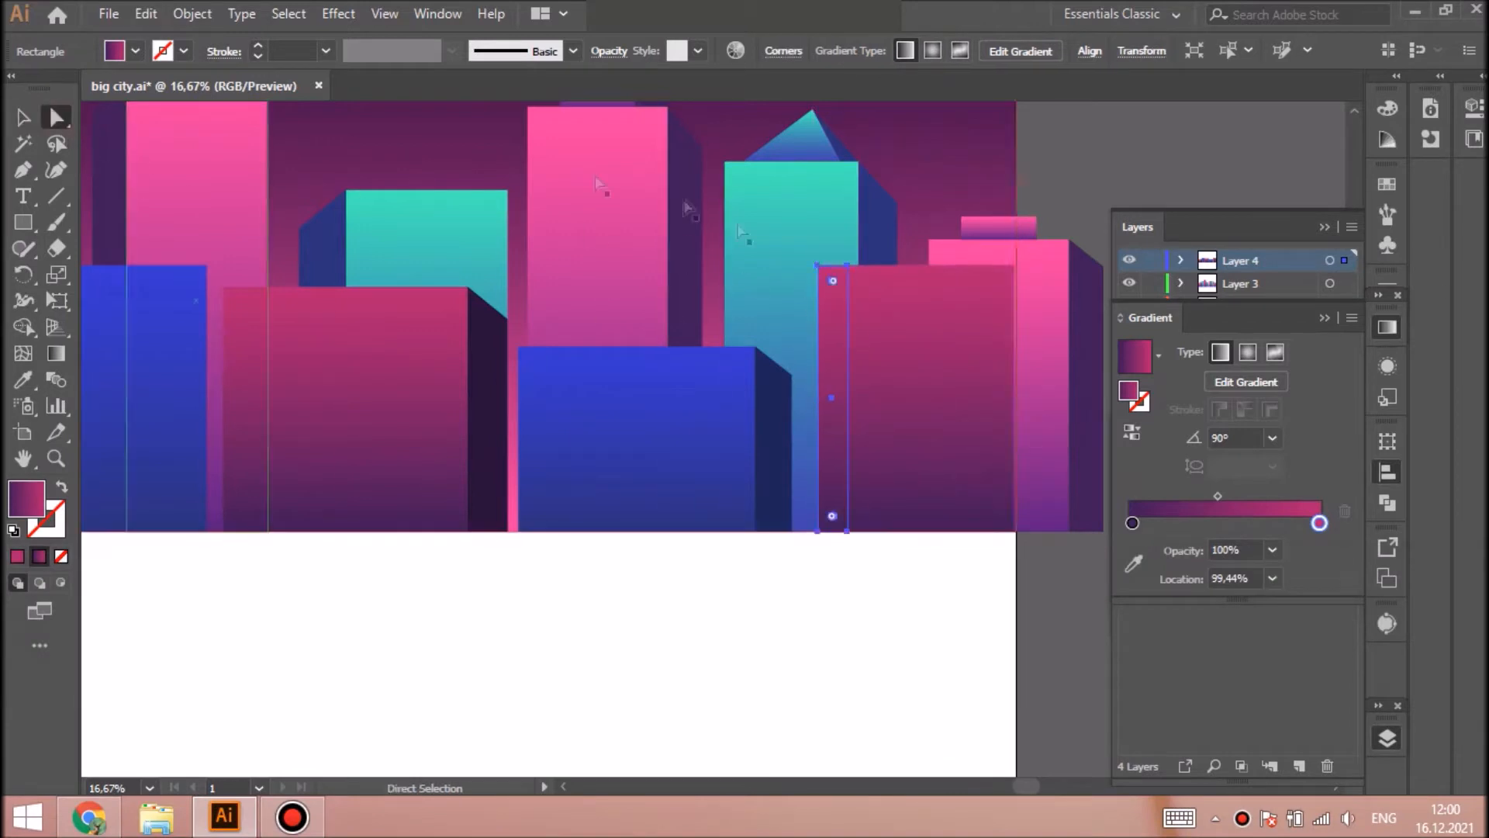
# Lower the outer top corner of the rightmost building's left wall and fill it with the other side walls' dark purple
pyautogui.moveTo(817, 266); pyautogui.dragTo(818, 279)
pyautogui.click(23, 380)
pyautogui.click(488, 365)
pyautogui.hotkey('ctrl', 'shift', 'a')
# Select all foreground buildings on Layer 4 and reduce their height together, keeping their base on the ground line
pyautogui.hotkey('ctrl', '-')
pyautogui.hotkey('ctrl', '-')
pyautogui.hotkey('ctrl', '-')
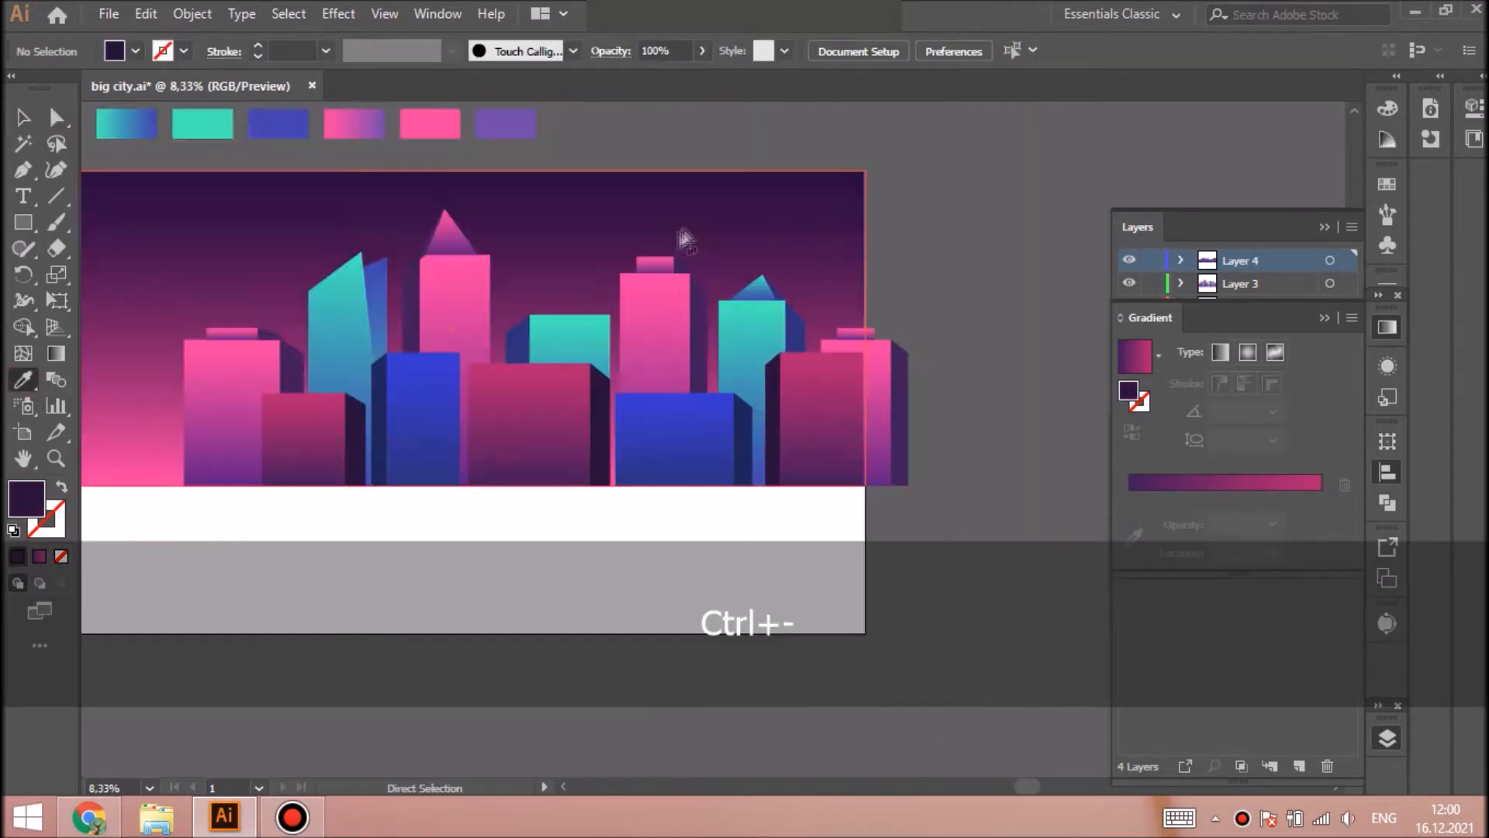
pyautogui.hscroll(-4, 678, 235)
pyautogui.hotkey('ctrl', '=')
pyautogui.hotkey('ctrl', '-')
pyautogui.click(23, 117)
pyautogui.click(1325, 227)
pyautogui.click(1386, 737)
pyautogui.click(1329, 261)
pyautogui.moveTo(828, 426); pyautogui.dragTo(828, 443)
pyautogui.hotkey('ctrl', 'z')
pyautogui.moveTo(826, 374); pyautogui.dragTo(829, 398)
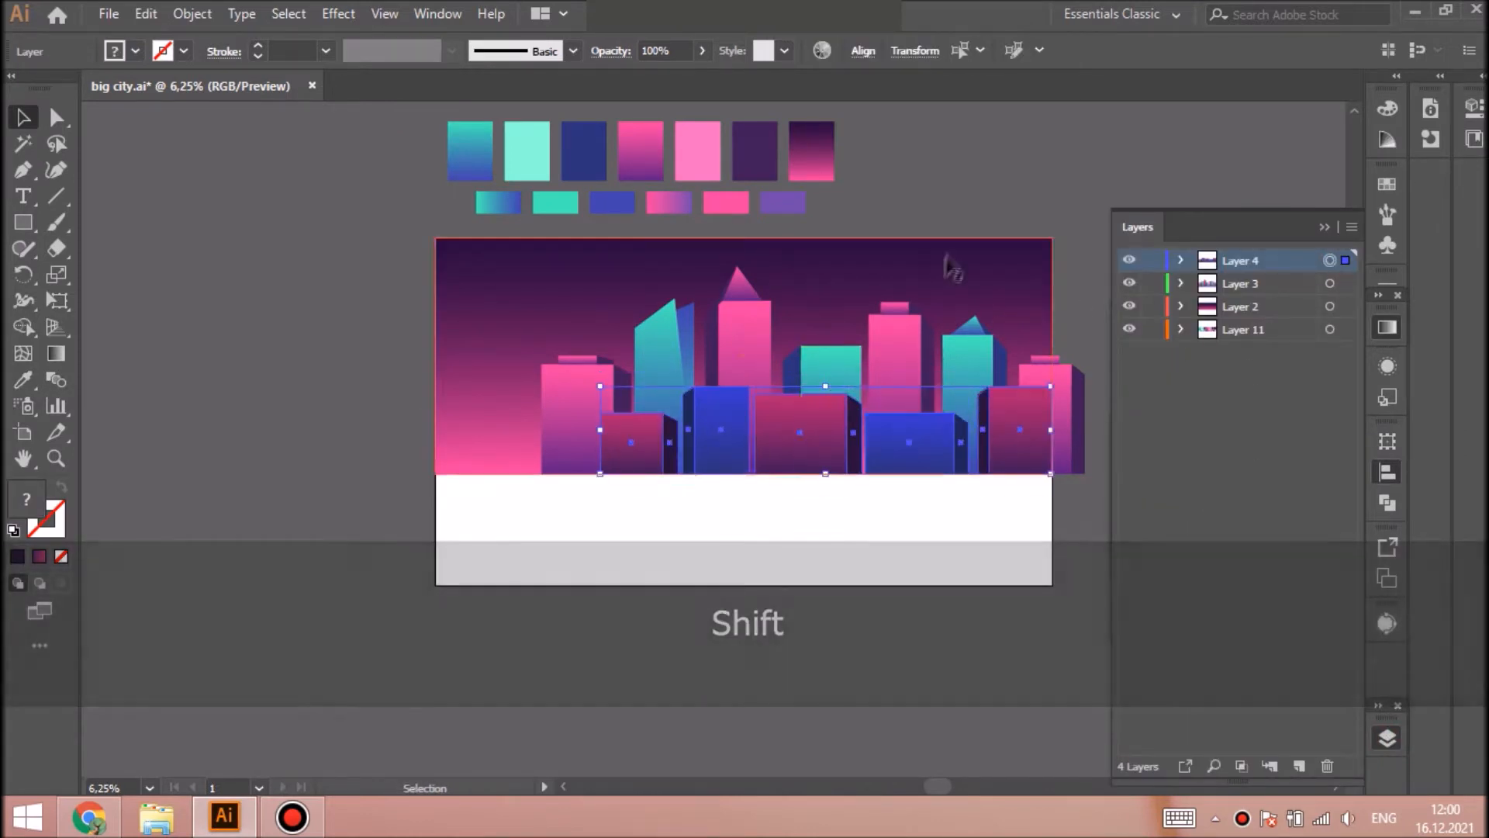
pyautogui.hotkey('ctrl', 'shift', 'a')
# Make the low teal background building slightly taller together with its side wall
pyautogui.click(837, 376)
pyautogui.moveTo(825, 341); pyautogui.dragTo(824, 336)
pyautogui.hotkey('ctrl', 'shift', 'a')
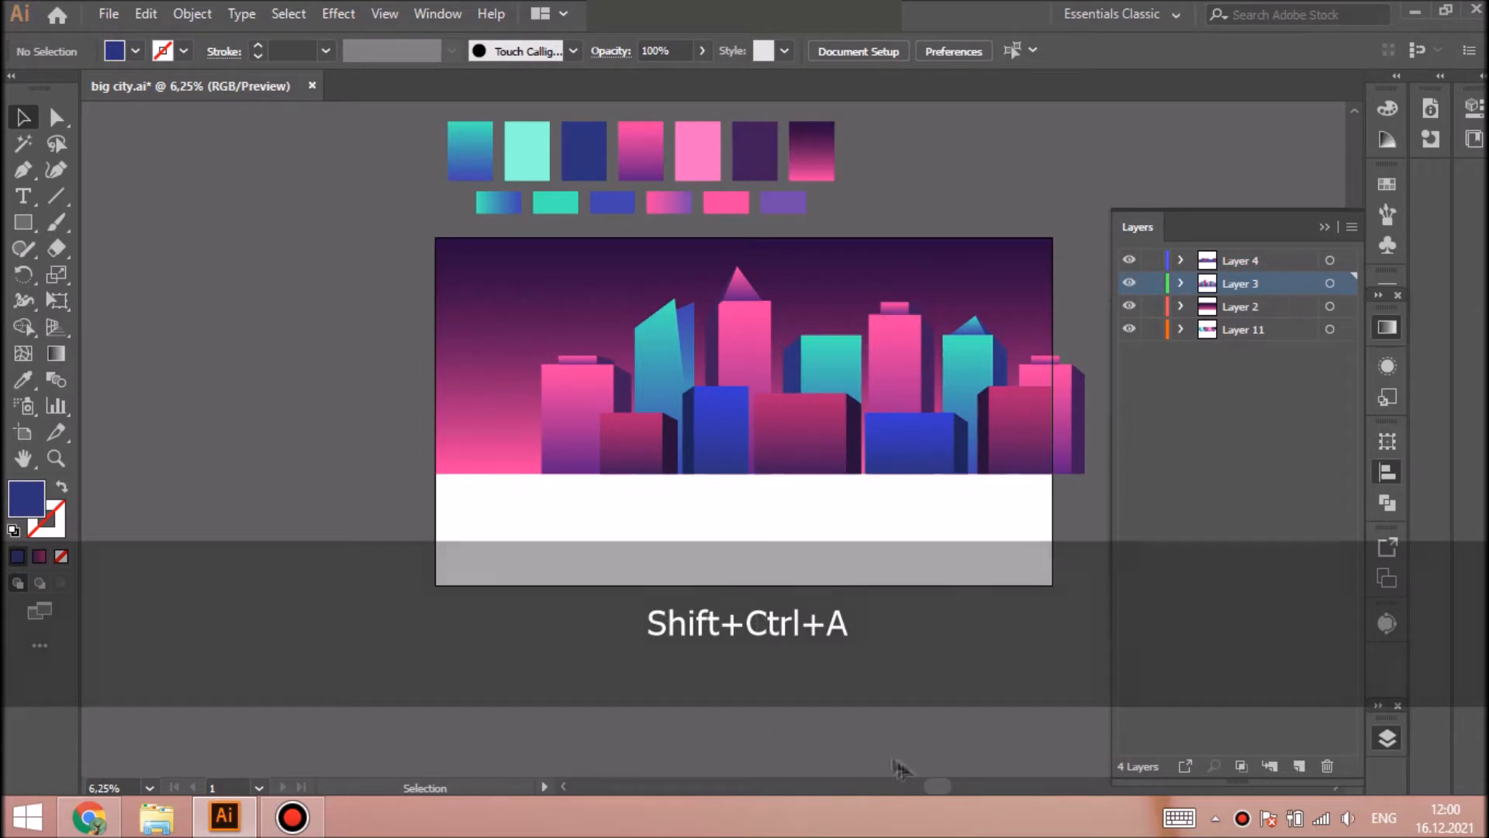
# Copy the leftmost pink building's roof block and its side onto the short dark pink building in Layer 4, behind its front
pyautogui.moveTo(937, 785); pyautogui.dragTo(947, 786)
pyautogui.click(565, 362)
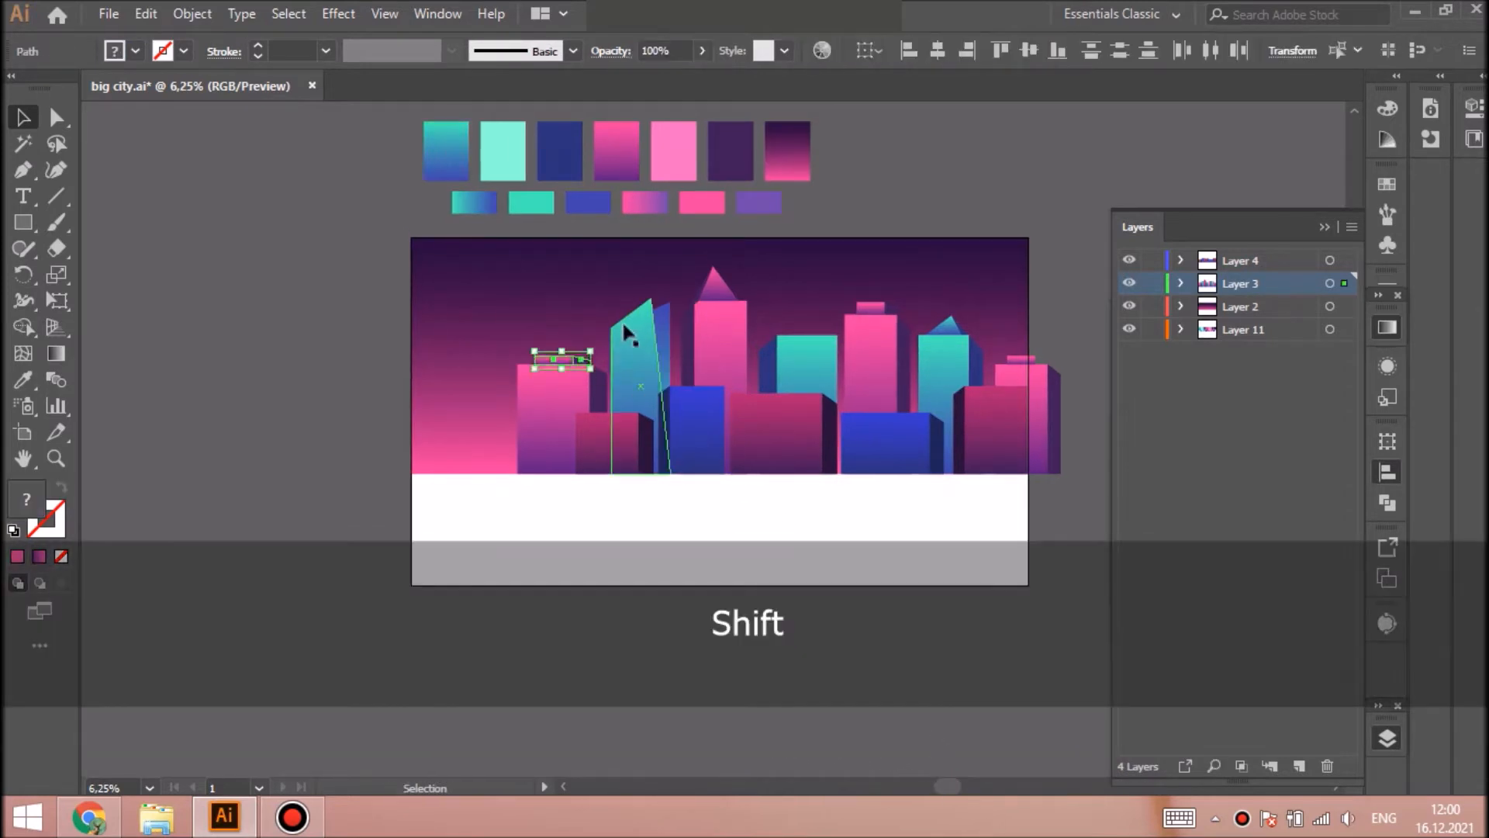
pyautogui.hotkey('ctrl', 'f')
pyautogui.hotkey('ctrl', '=')
pyautogui.hotkey('ctrl', '=')
pyautogui.hotkey('ctrl', '=')
pyautogui.moveTo(719, 442); pyautogui.dragTo(866, 578)
pyautogui.hotkey('ctrl', 'shift', '[')
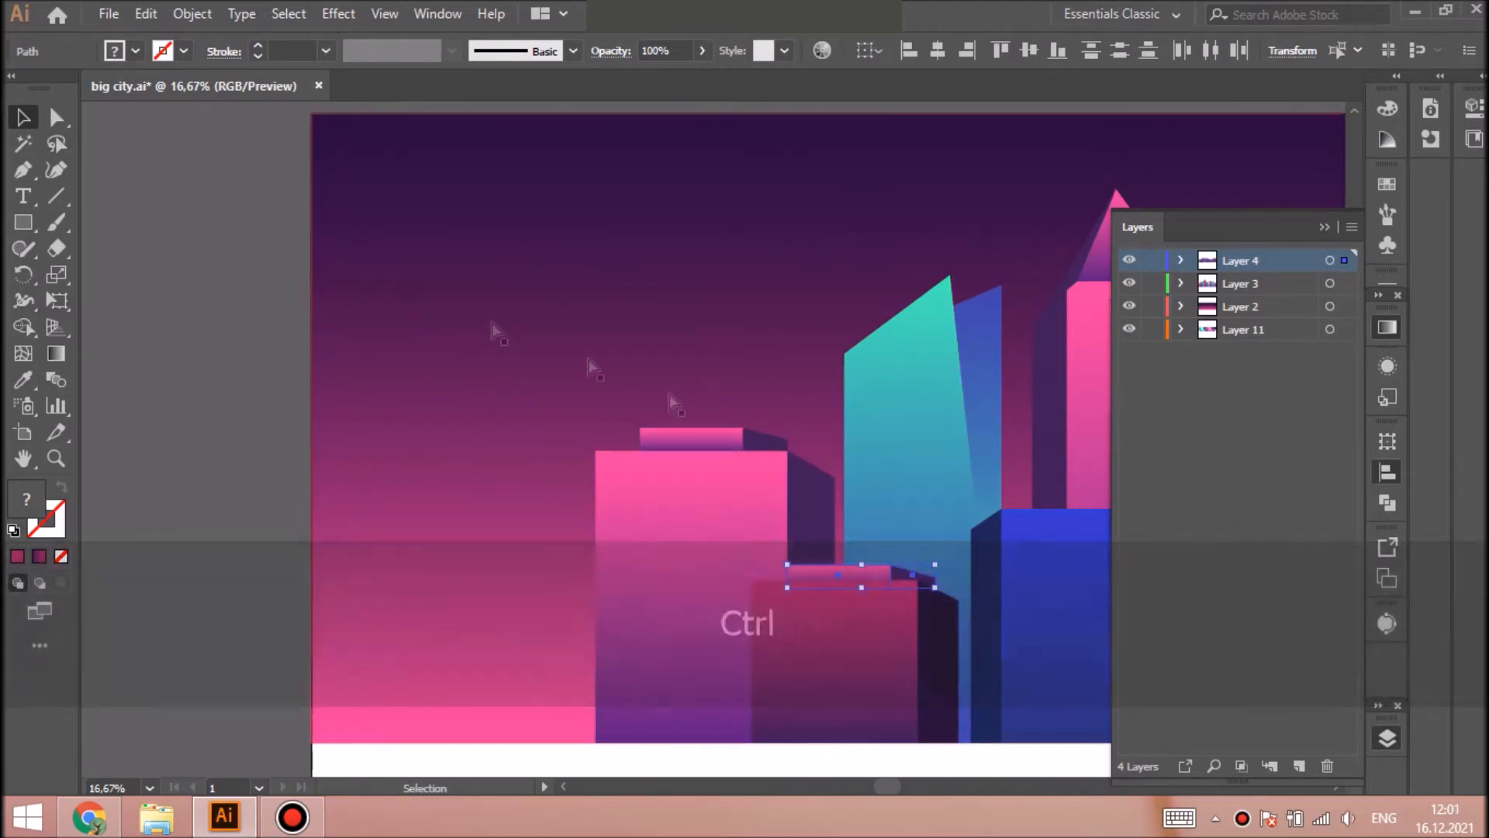
# Fill the short building's roof block with the building's dark pink gradient and its side with the wall's dark purple
pyautogui.hotkey('ctrl', 'shift', 'a')
pyautogui.click(23, 379)
pyautogui.click(862, 644)
pyautogui.click(24, 117)
pyautogui.hotkey('ctrl', 'shift', 'a')
pyautogui.click(912, 575)
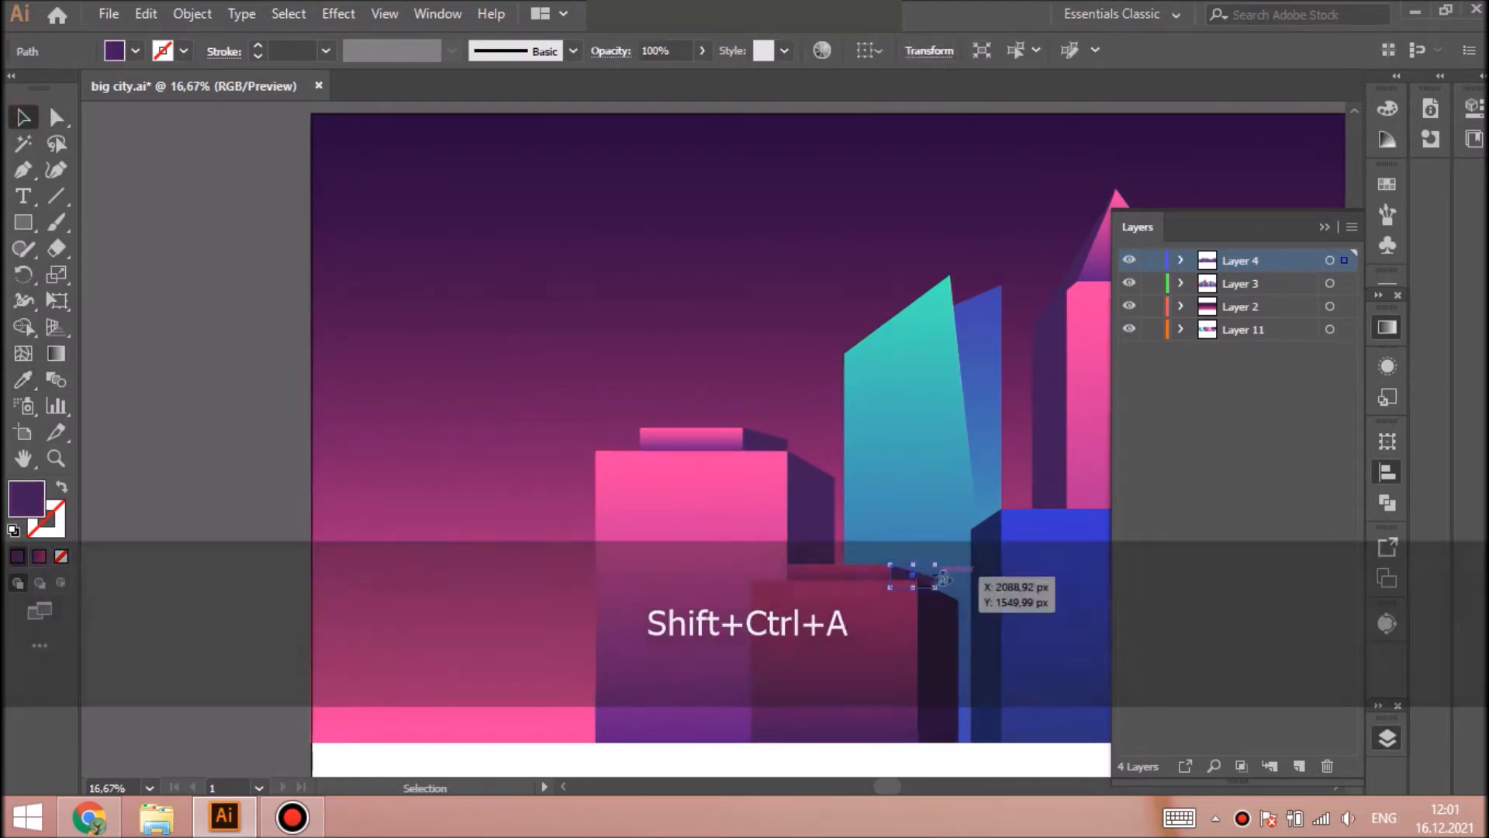
pyautogui.moveTo(936, 578); pyautogui.dragTo(929, 582)
pyautogui.click(939, 654)
pyautogui.hotkey('ctrl', 'shift', 'a')
# Copy the tall pink tower's pointed roof with its shaded side and place it on top of the tall blue front building
pyautogui.moveTo(891, 786); pyautogui.dragTo(967, 786)
pyautogui.click(23, 117)
pyautogui.click(601, 256)
pyautogui.keyDown('shift'); pyautogui.click(615, 282); pyautogui.keyUp('shift')
pyautogui.hotkey('ctrl', 'c')
pyautogui.hotkey('ctrl', 'f')
pyautogui.moveTo(605, 255); pyautogui.dragTo(536, 476)
pyautogui.hotkey('shift', 'Right')
pyautogui.hotkey('ctrl', 'shift', 'a')
# Fill the copied pointed roof with the front building's blue gradient and its side with navy, and reduce the roof's height
pyautogui.click(549, 473)
pyautogui.click(23, 380)
pyautogui.click(528, 554)
pyautogui.hotkey('ctrl', 'shift', 'a')
pyautogui.click(23, 117)
pyautogui.click(506, 492)
pyautogui.click(23, 380)
pyautogui.click(469, 605)
pyautogui.click(23, 117)
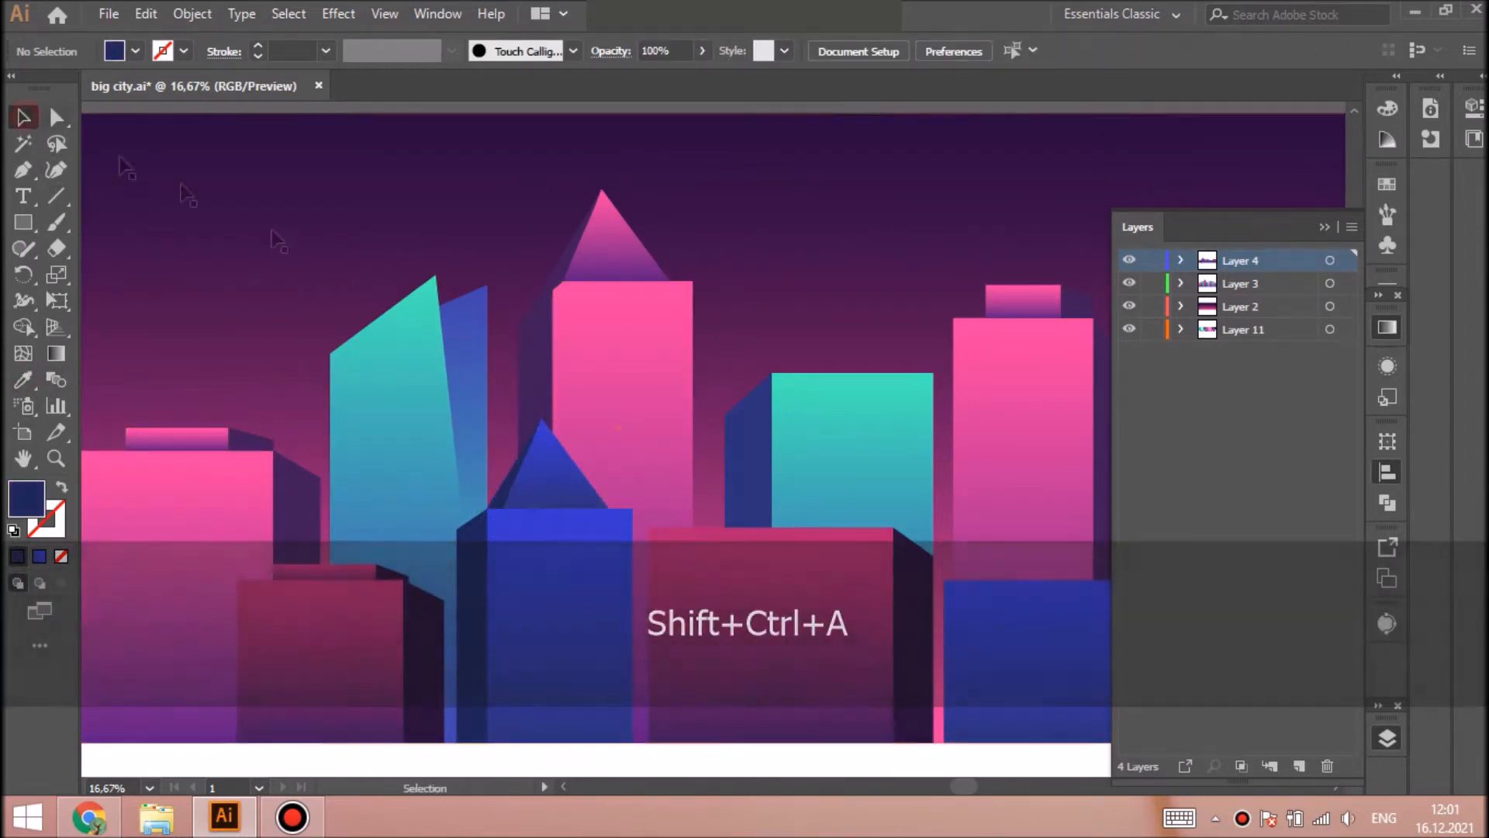
pyautogui.moveTo(540, 416); pyautogui.dragTo(541, 453)
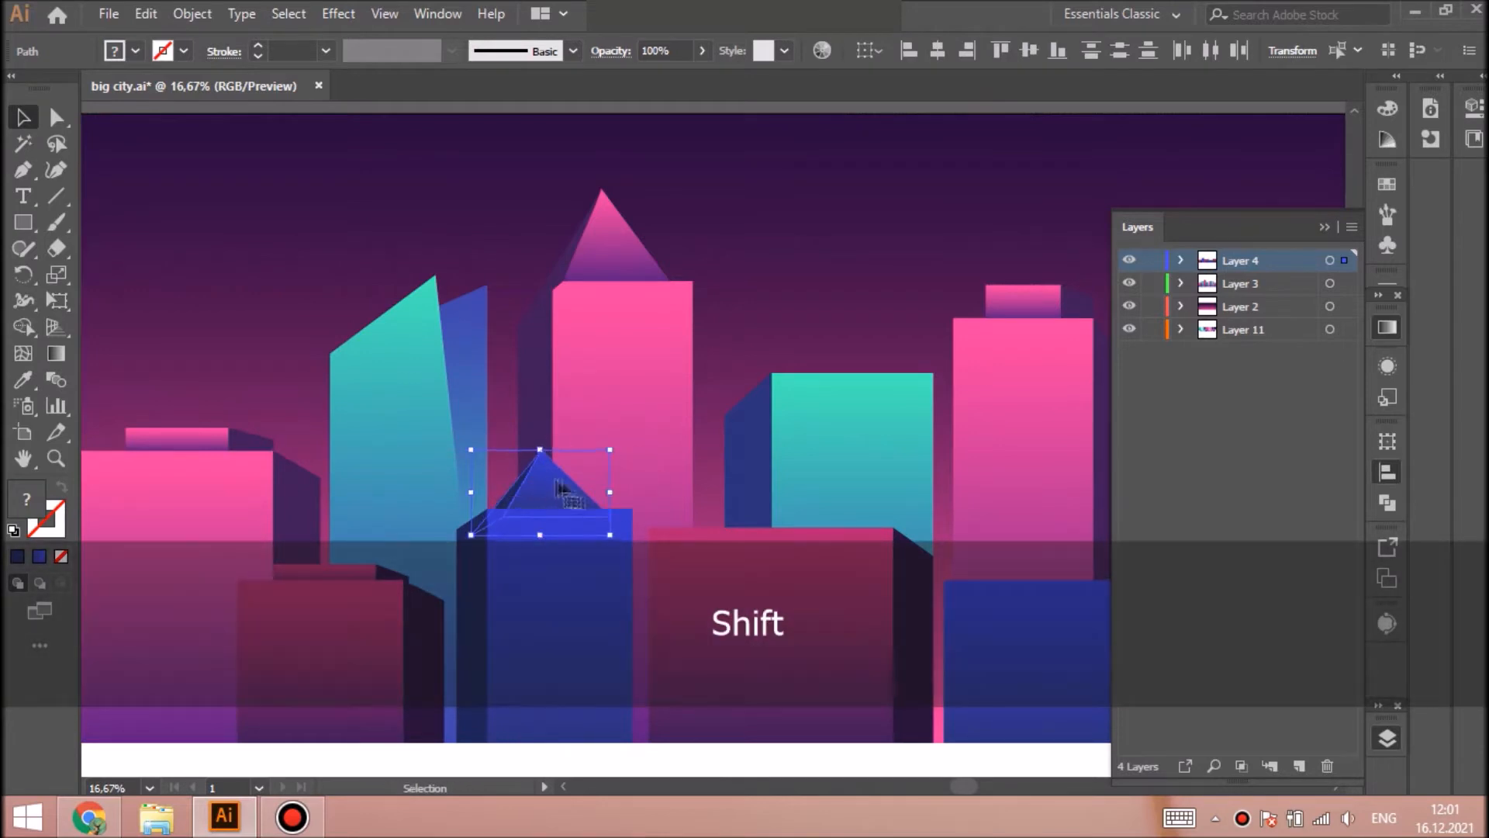
pyautogui.hotkey('ctrl', 'shift', 'a')
# Copy the second pink tower's roof block with its side onto the wide dark pink building and widen the copy
pyautogui.moveTo(963, 786); pyautogui.dragTo(1005, 787)
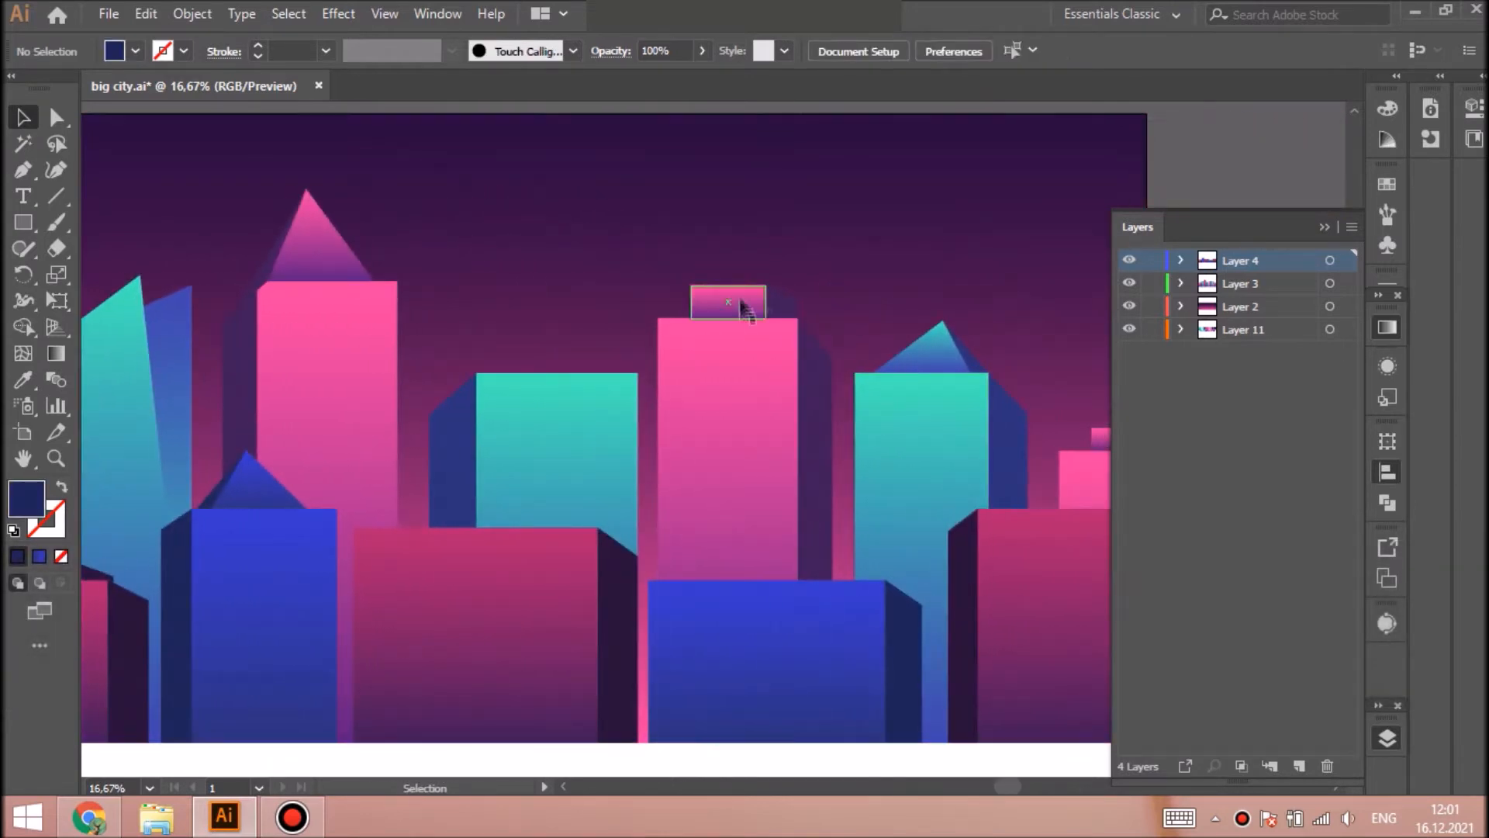
pyautogui.keyDown('shift'); pyautogui.click(746, 307); pyautogui.keyUp('shift')
pyautogui.click(528, 609)
pyautogui.hotkey('ctrl', 'c')
pyautogui.hotkey('ctrl', 'f')
pyautogui.moveTo(733, 301); pyautogui.dragTo(594, 516)
# Fill the copied block's side with dark purple and its front with the building's dark pink gradient, and send the front to the back
pyautogui.click(590, 517)
pyautogui.click(23, 380)
pyautogui.click(614, 609)
pyautogui.click(23, 119)
pyautogui.hotkey('ctrl', 'shift', 'a')
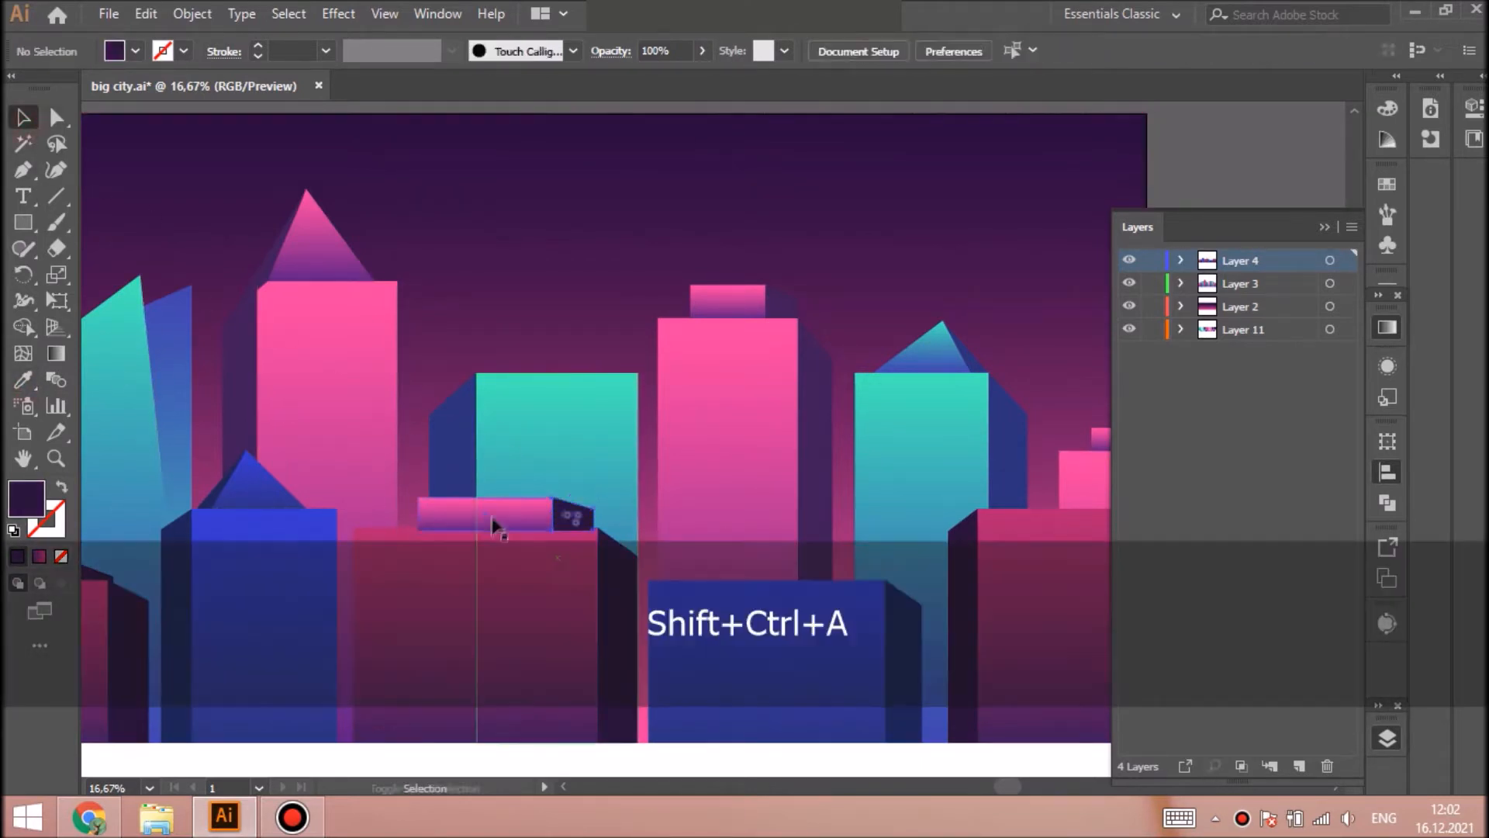
pyautogui.click(504, 512)
pyautogui.hotkey('ctrl', 'shift', '[')
pyautogui.hotkey('ctrl', 'shift', 'a')
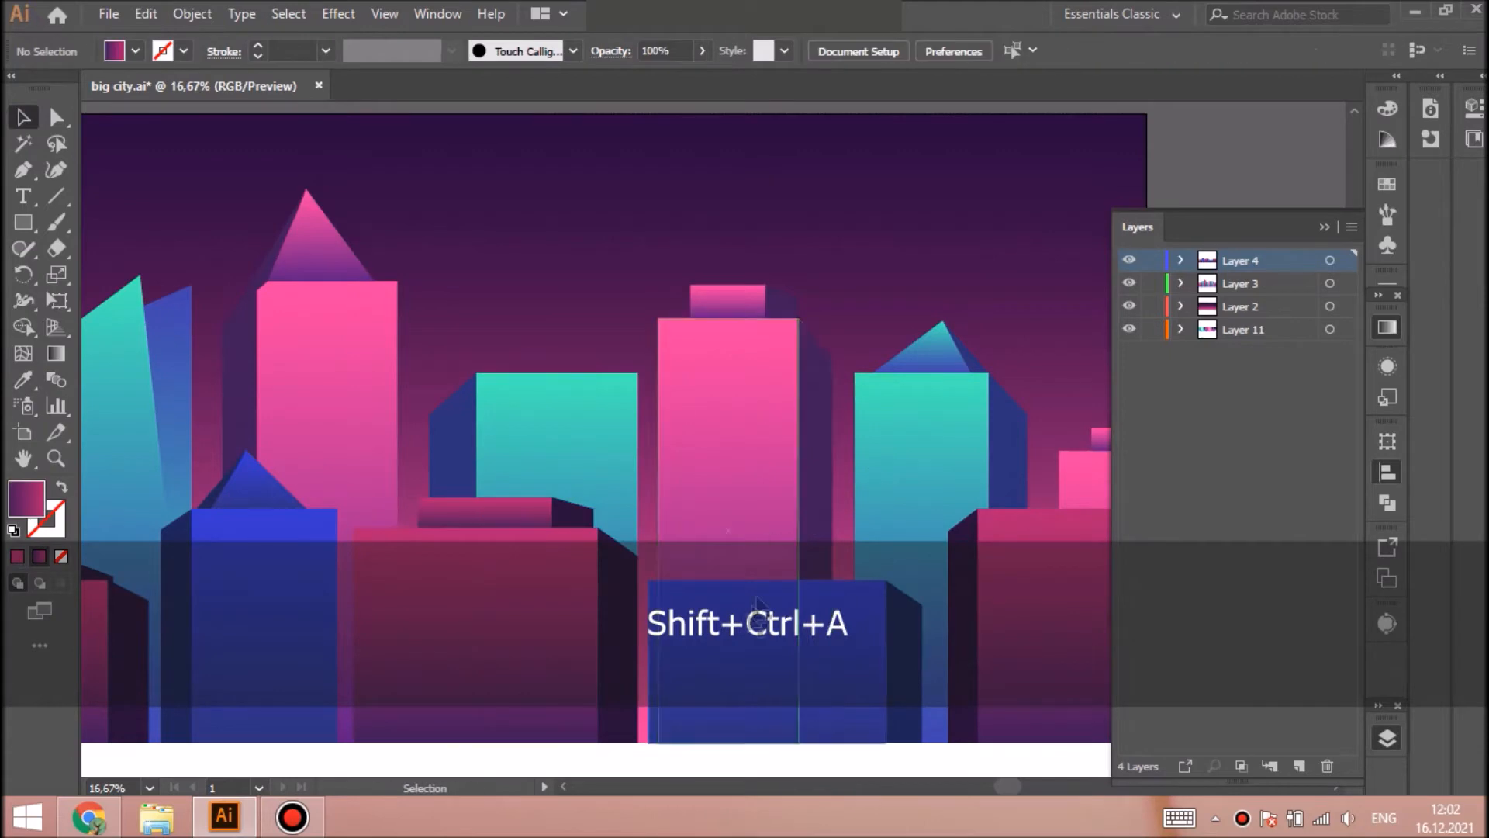
# Copy the tall pink tower's pointed roof onto the rightmost dark pink building, make it flatter, and send it to the back in Layer 4
pyautogui.hotkey('ctrl', '-')
pyautogui.hotkey('ctrl', '=')
pyautogui.click(386, 299)
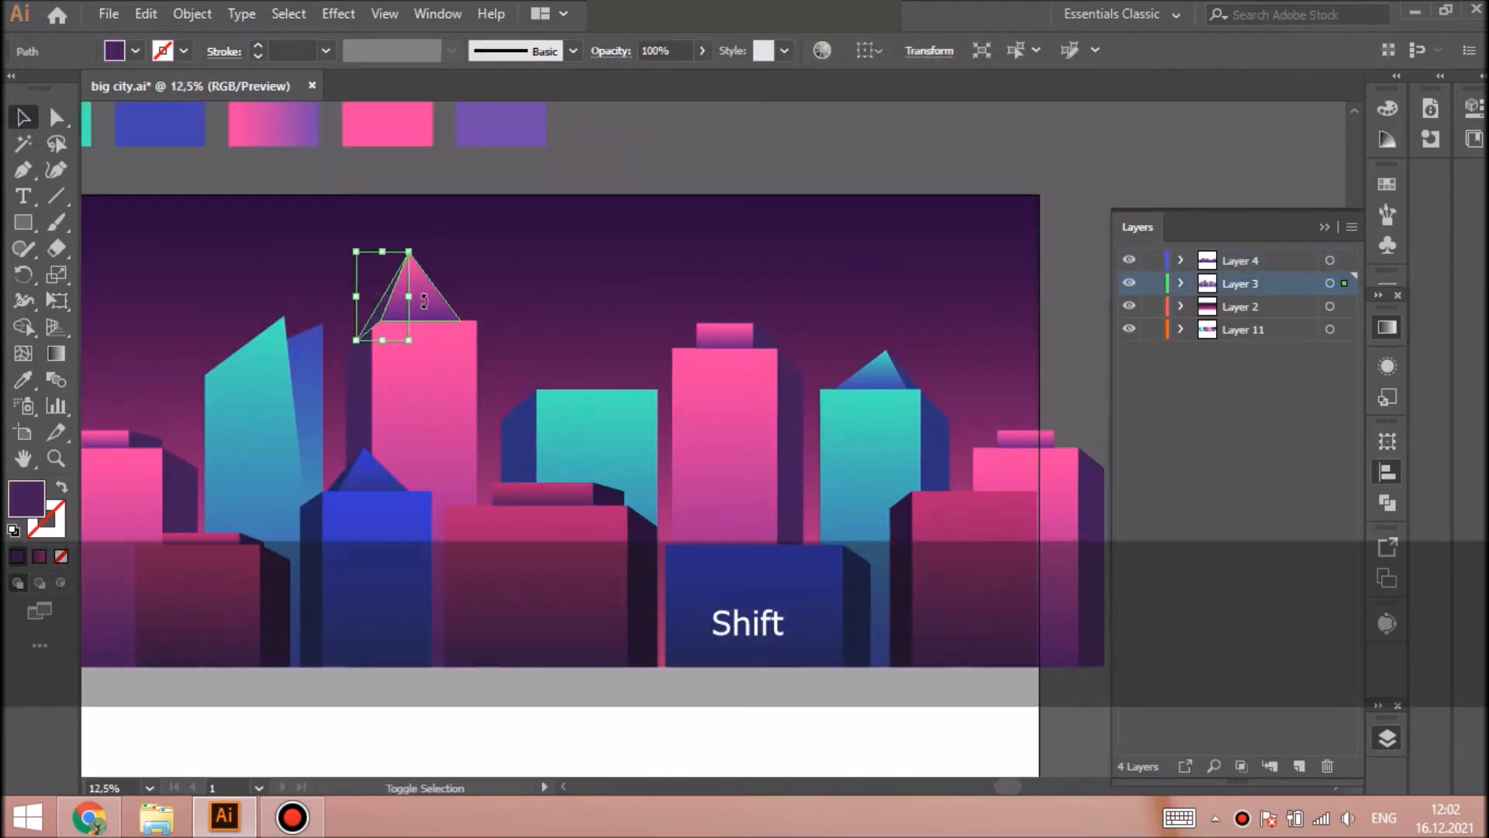
pyautogui.keyDown('shift'); pyautogui.click(422, 301); pyautogui.keyUp('shift')
pyautogui.hotkey('ctrl', 'c')
pyautogui.hotkey('ctrl', 'f')
pyautogui.moveTo(415, 310); pyautogui.dragTo(1037, 476)
pyautogui.hotkey('shift', 'Down')
pyautogui.hotkey('ctrl', 'shift', '[')
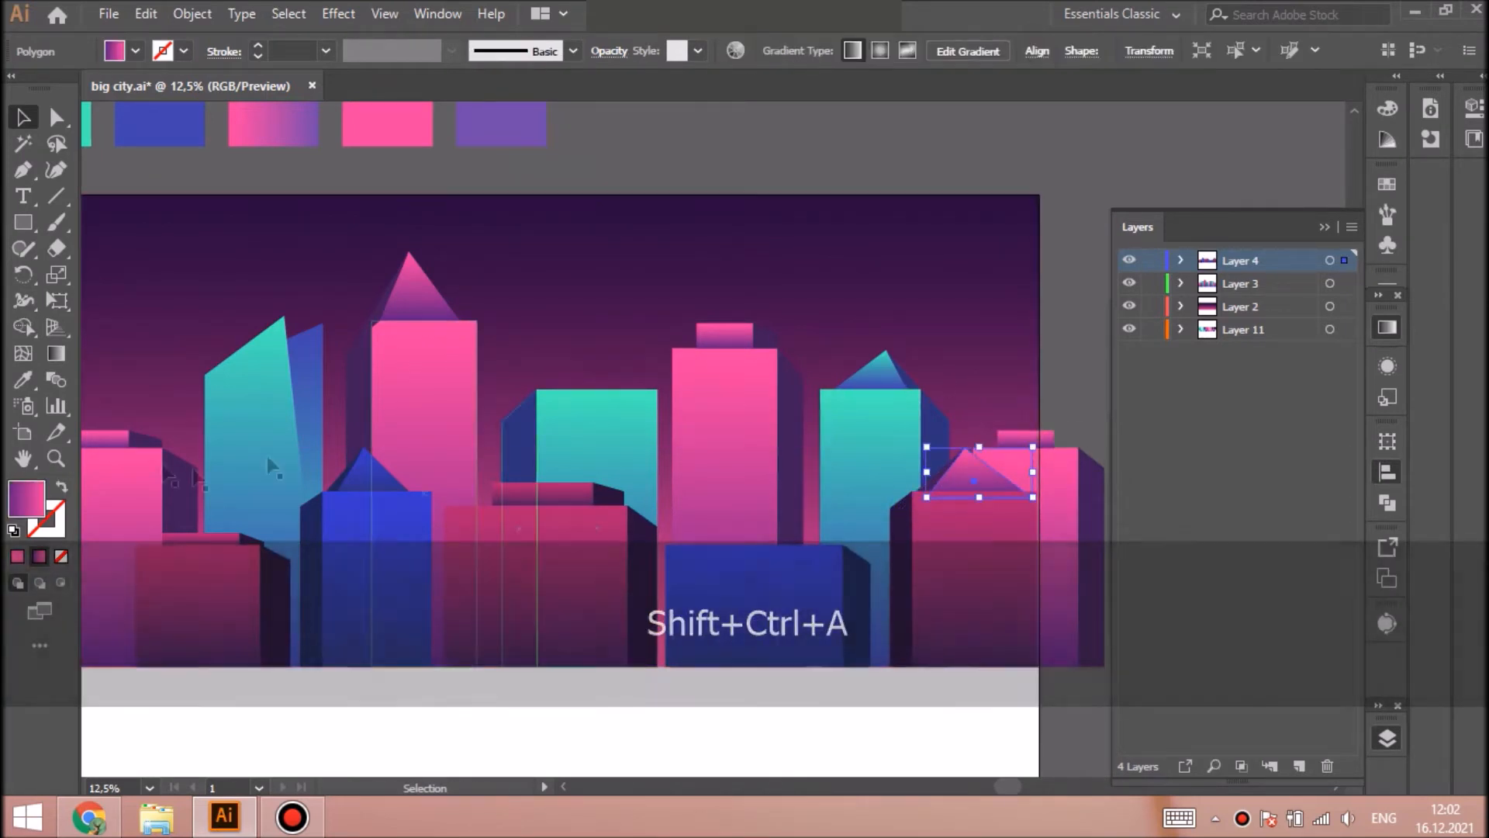
# Recolour the rightmost building's pointed roof with the building's dark pink gradient and the side wall's dark purple
pyautogui.keyDown('ctrl'); pyautogui.click(950, 497); pyautogui.keyUp('ctrl')
pyautogui.click(23, 380)
pyautogui.click(903, 529)
pyautogui.hotkey('ctrl', 'shift', 'a')
# Select everything on Layer 4 and narrow the foreground buildings from their left side
pyautogui.click(1329, 260)
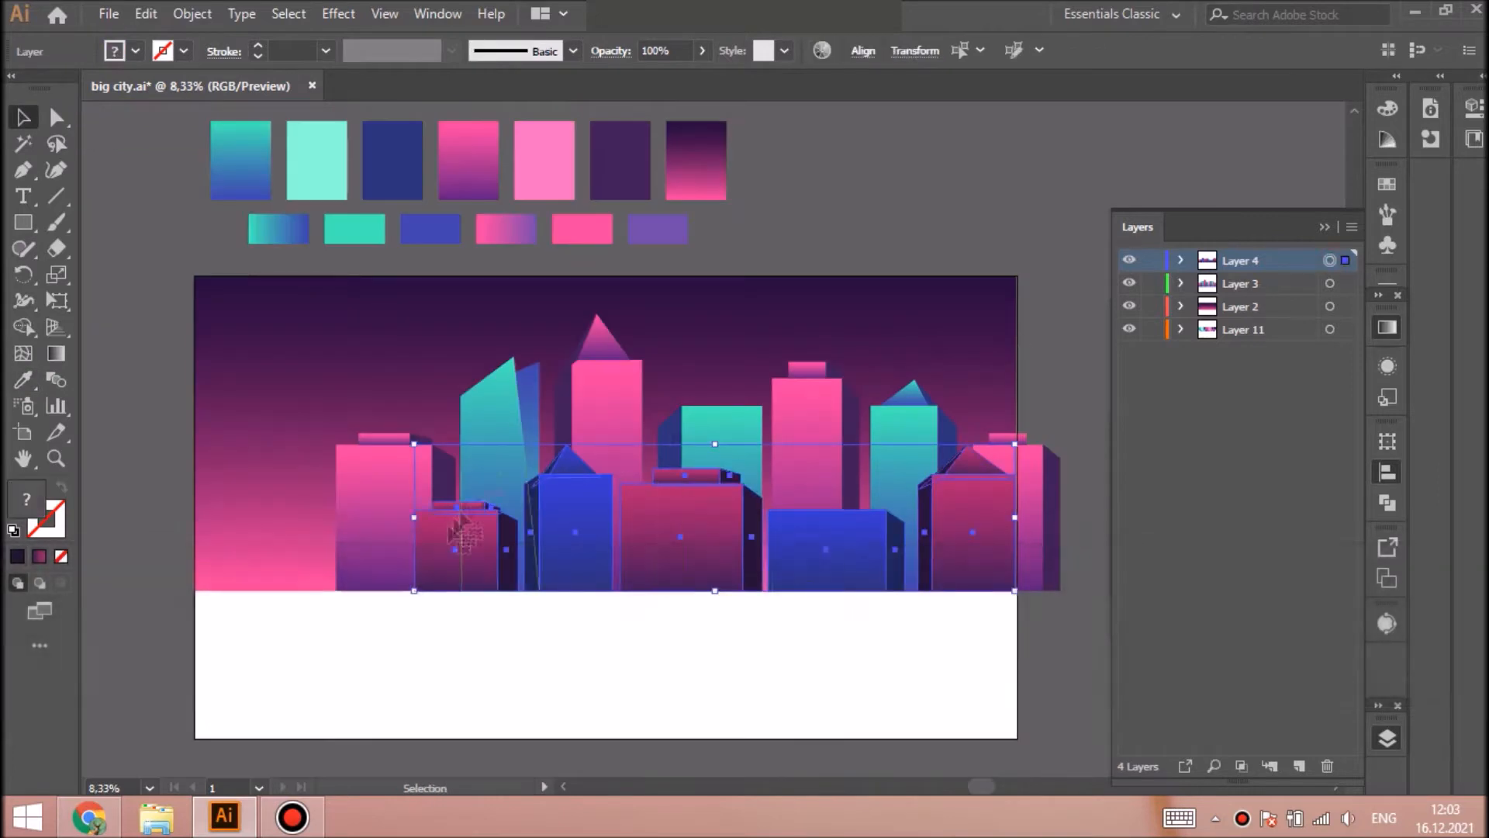
pyautogui.moveTo(414, 518); pyautogui.dragTo(532, 514)
pyautogui.hotkey('ctrl', 'shift', 'a')
# Move the leftmost pink building with its roof block and side wall to the right and make it narrower
pyautogui.click(432, 484)
pyautogui.hotkey('ctrl', 'shift', 'a')
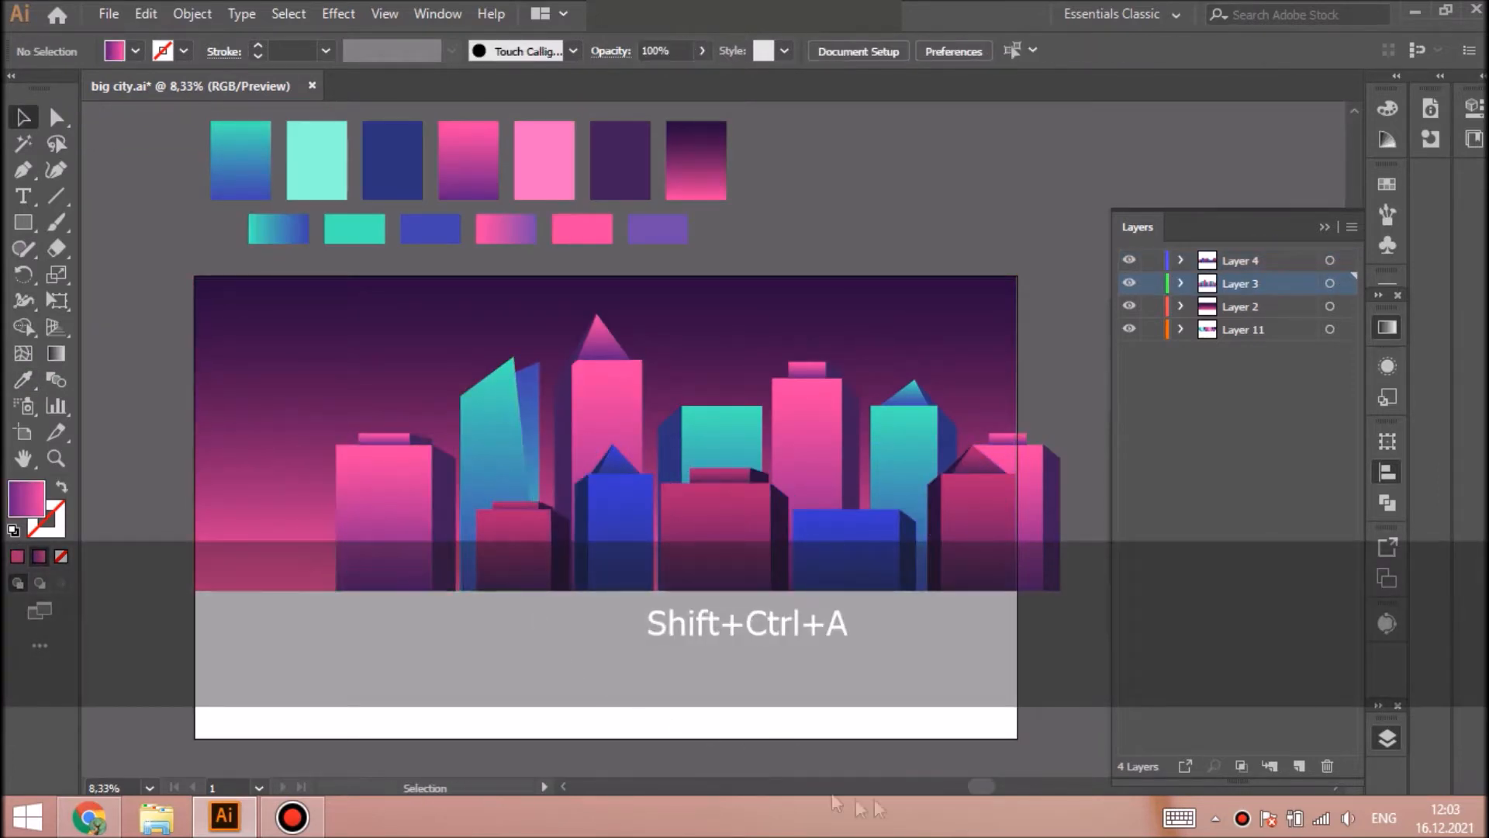
pyautogui.click(396, 443)
pyautogui.keyDown('shift'); pyautogui.click(417, 477); pyautogui.keyUp('shift')
pyautogui.hotkey('shift', 'Right')
pyautogui.hotkey('shift', 'Right')
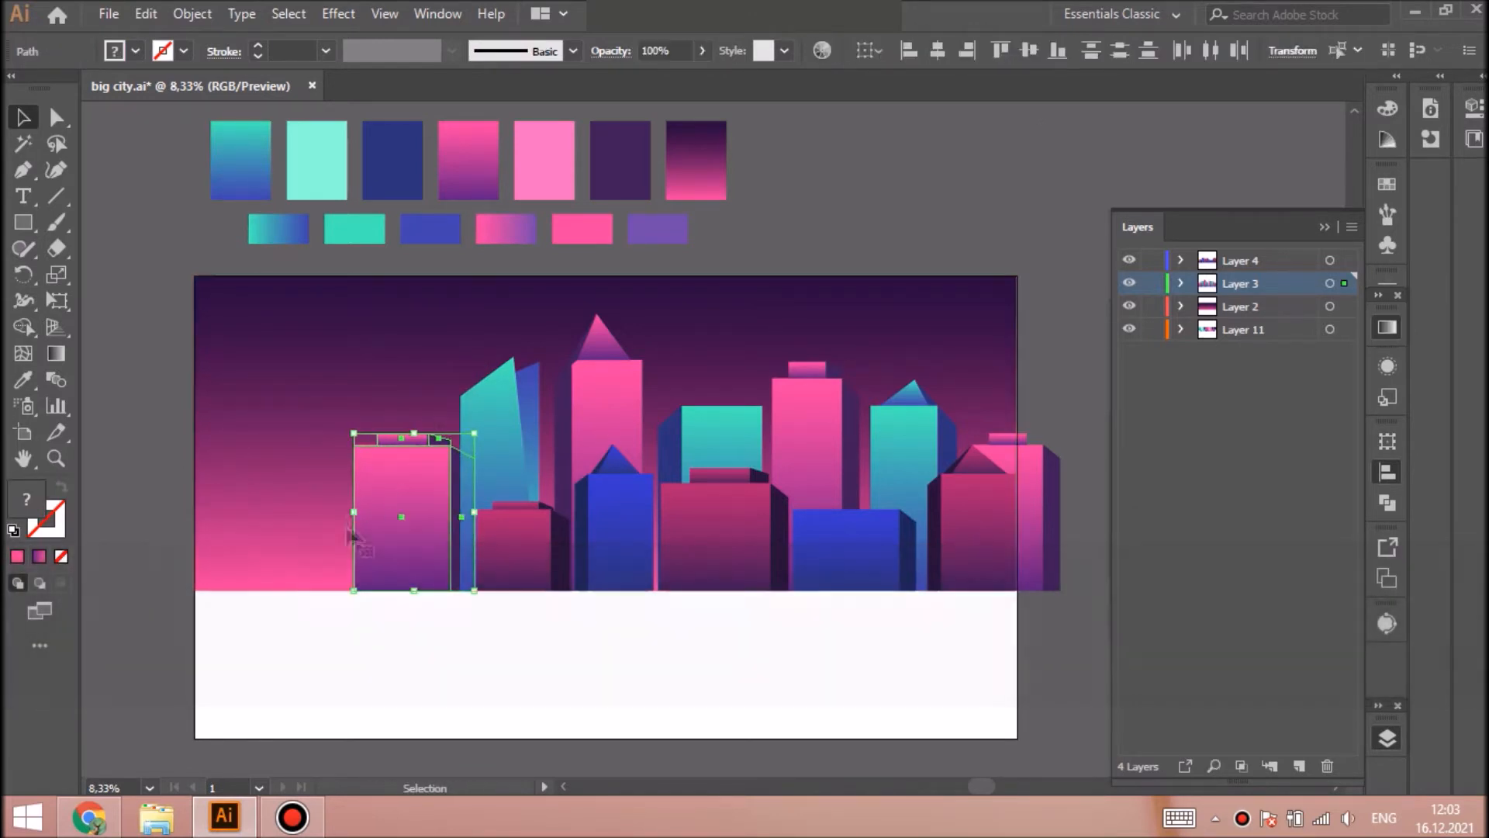
pyautogui.moveTo(379, 514); pyautogui.dragTo(379, 514)
pyautogui.press('shift')
pyautogui.hotkey('shift', 'ctrl', 'a')
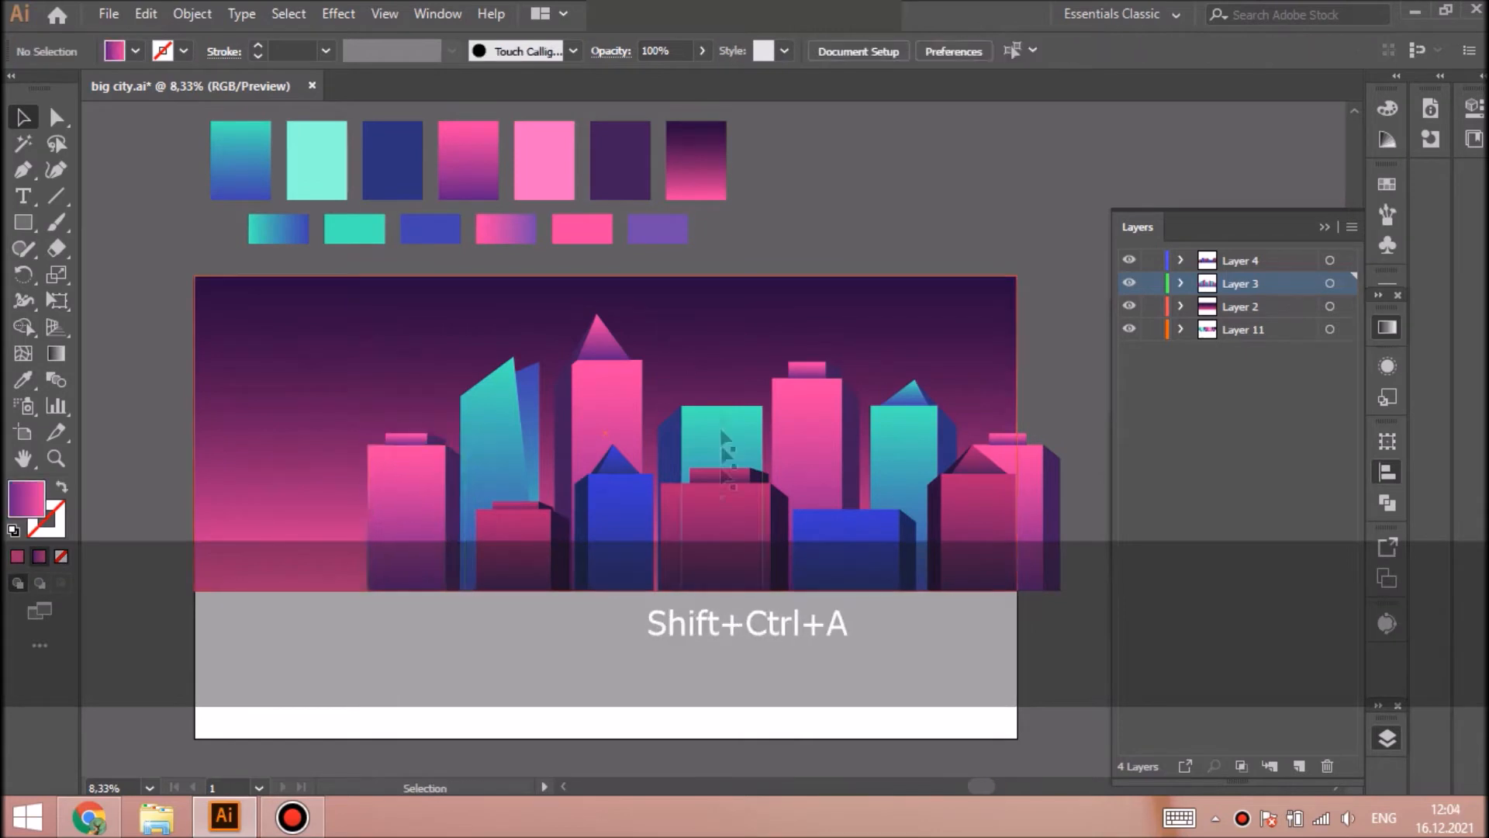
# On a new Layer 5, draw a thin bridge strip from the artboard's left edge to the leftmost pink building, filled light purple
pyautogui.click(1256, 260)
pyautogui.moveTo(224, 505); pyautogui.dragTo(233, 513)
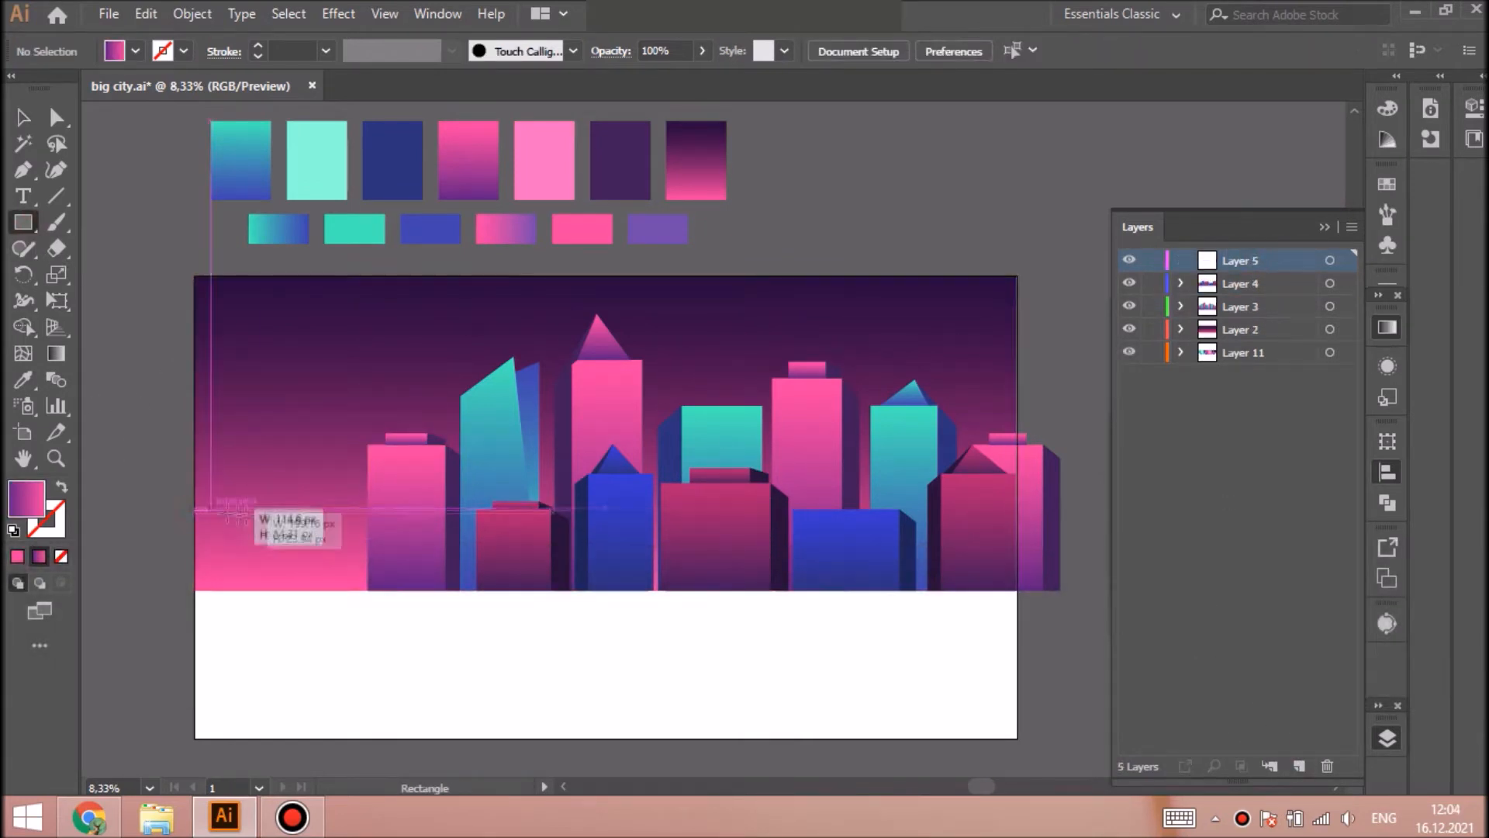
pyautogui.moveTo(368, 524); pyautogui.dragTo(281, 553)
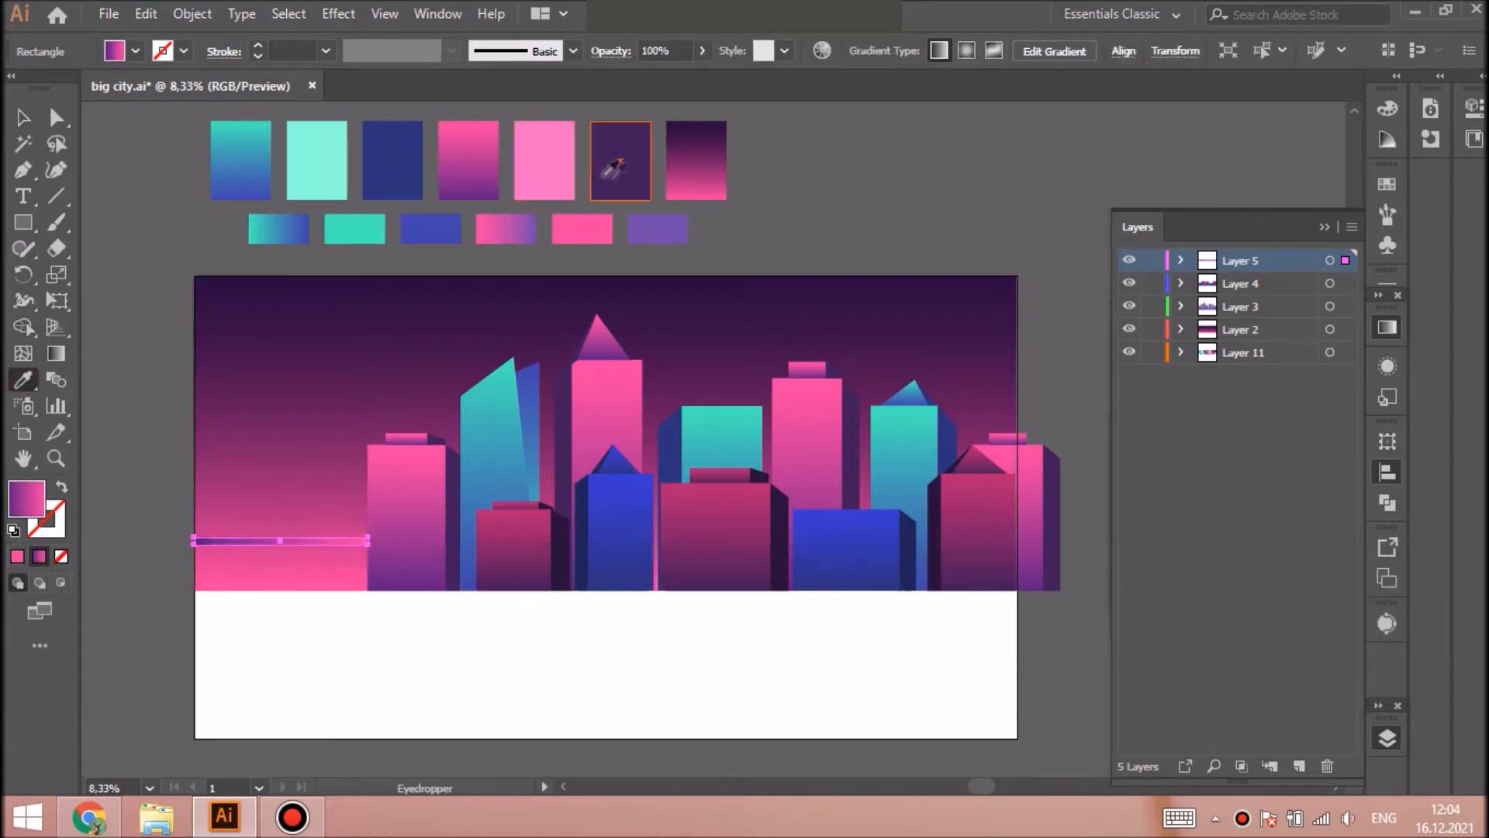
pyautogui.hotkey('ctrl', 'shift', 'a')
pyautogui.press('v')
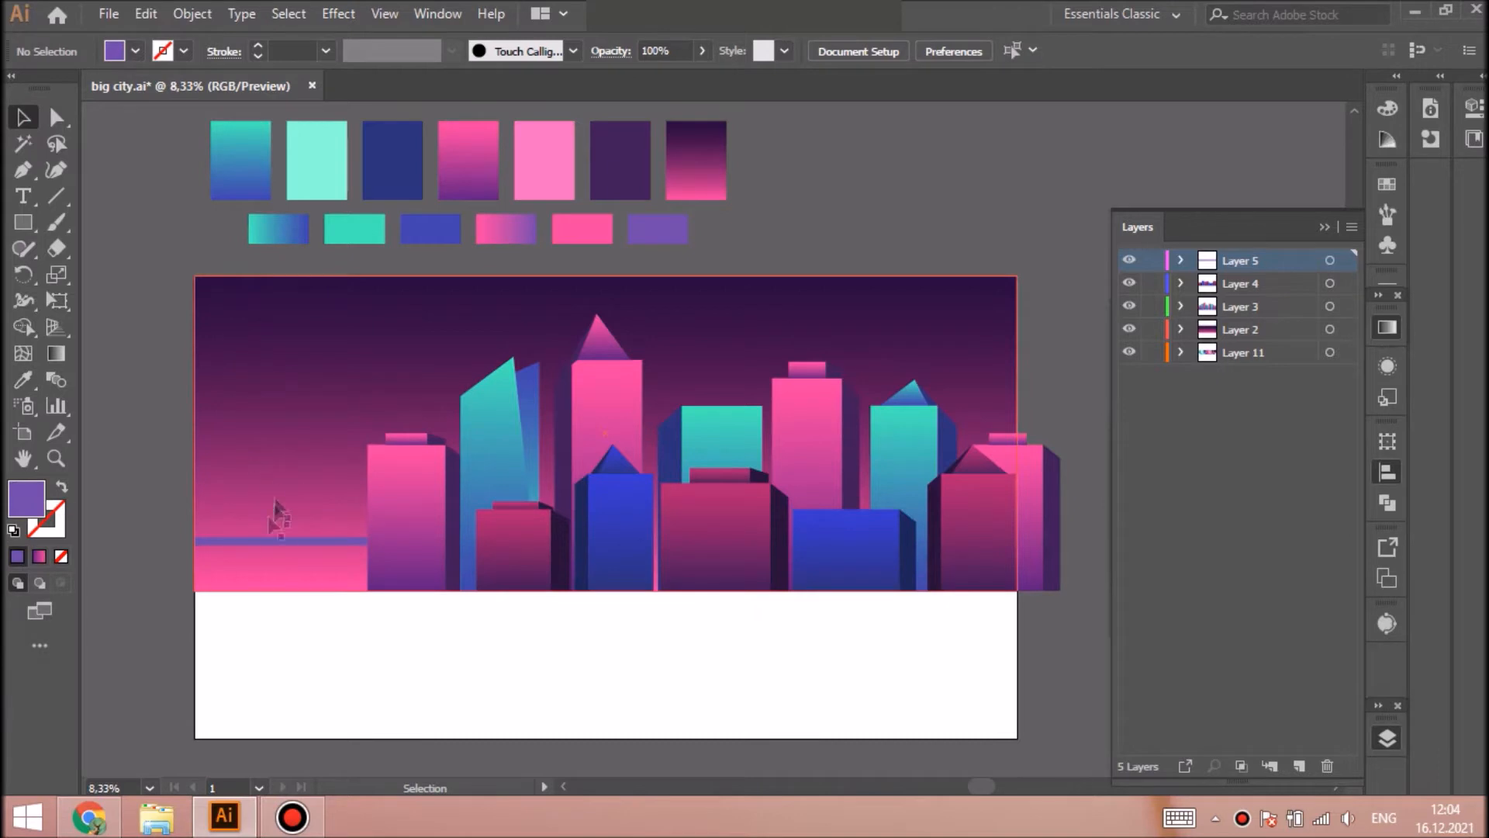
# Copy the bridge strip, extend the copy down to the buildings' base, and fill it with the dark purple swatch
pyautogui.click(279, 541)
pyautogui.hotkey('ctrl', 'f')
pyautogui.moveTo(280, 543); pyautogui.dragTo(287, 591)
pyautogui.press('i')
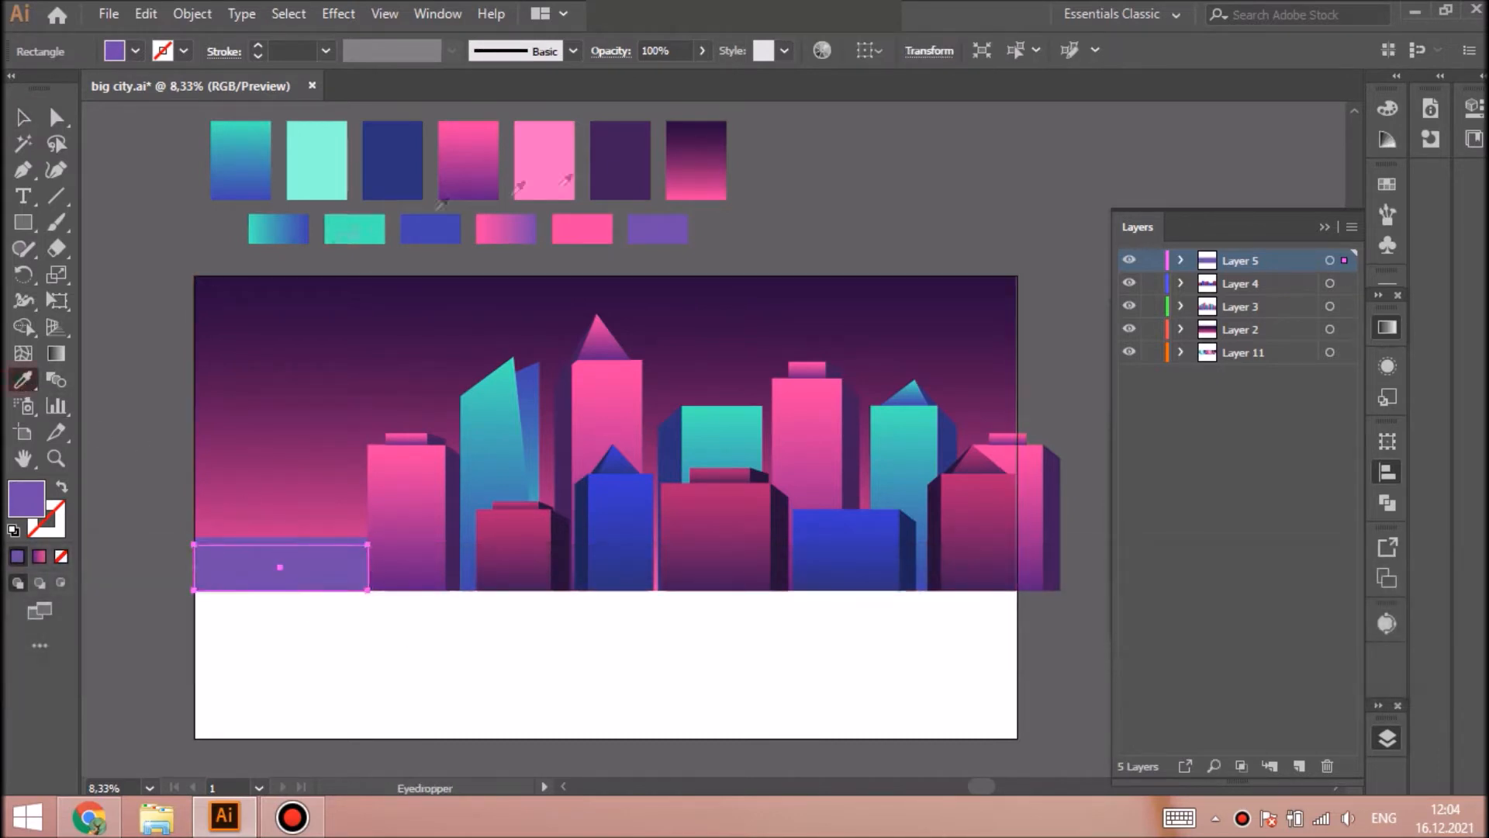
pyautogui.click(618, 172)
pyautogui.hotkey('ctrl', 'shift', 'a')
# Draw a white circle about 416 px wide at the bridge wall's lower left corner and place two copies in a row along the base
pyautogui.moveTo(22, 221); pyautogui.dragTo(72, 277)
pyautogui.moveTo(178, 568)
pyautogui.mouseDown()
pyautogui.moveTo(241, 604)
pyautogui.moveTo(206, 600)
pyautogui.mouseUp()
pyautogui.press('i')
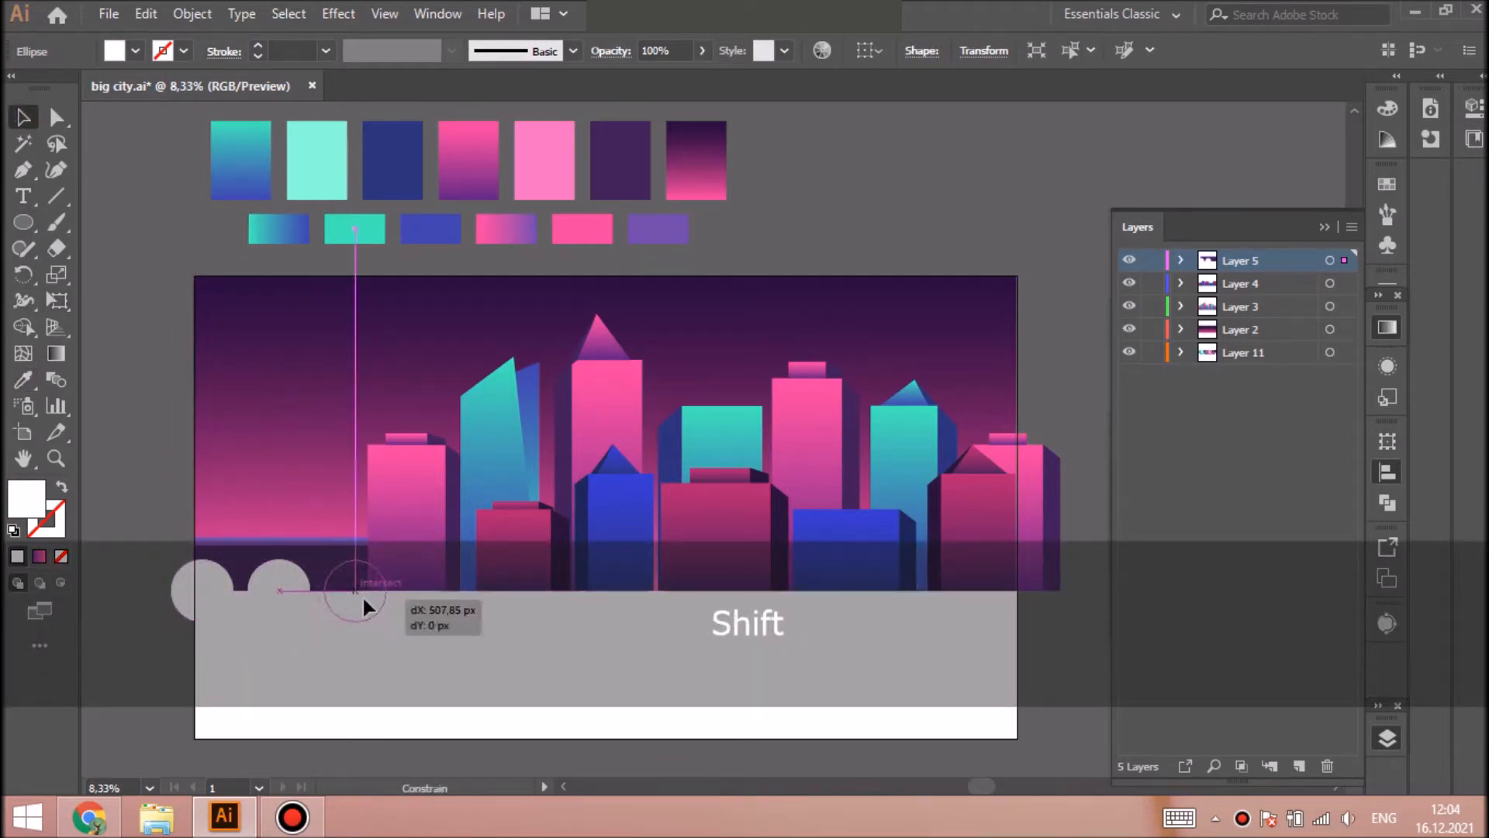
pyautogui.click(1386, 478)
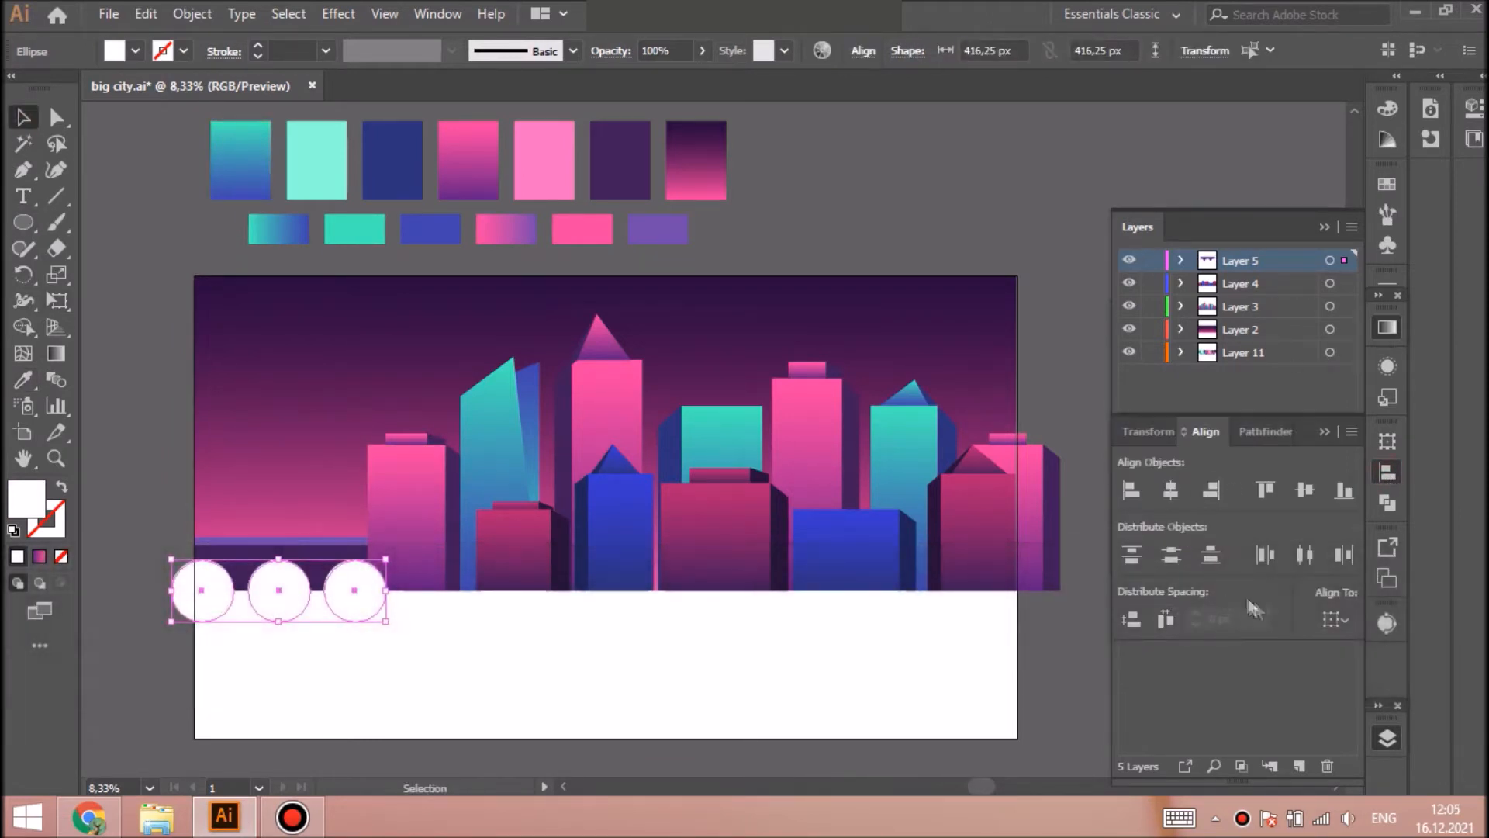
# Subtract the three circles from the dark purple bridge wall to form arches
pyautogui.keyDown('shift'); pyautogui.click(331, 568); pyautogui.keyUp('shift')
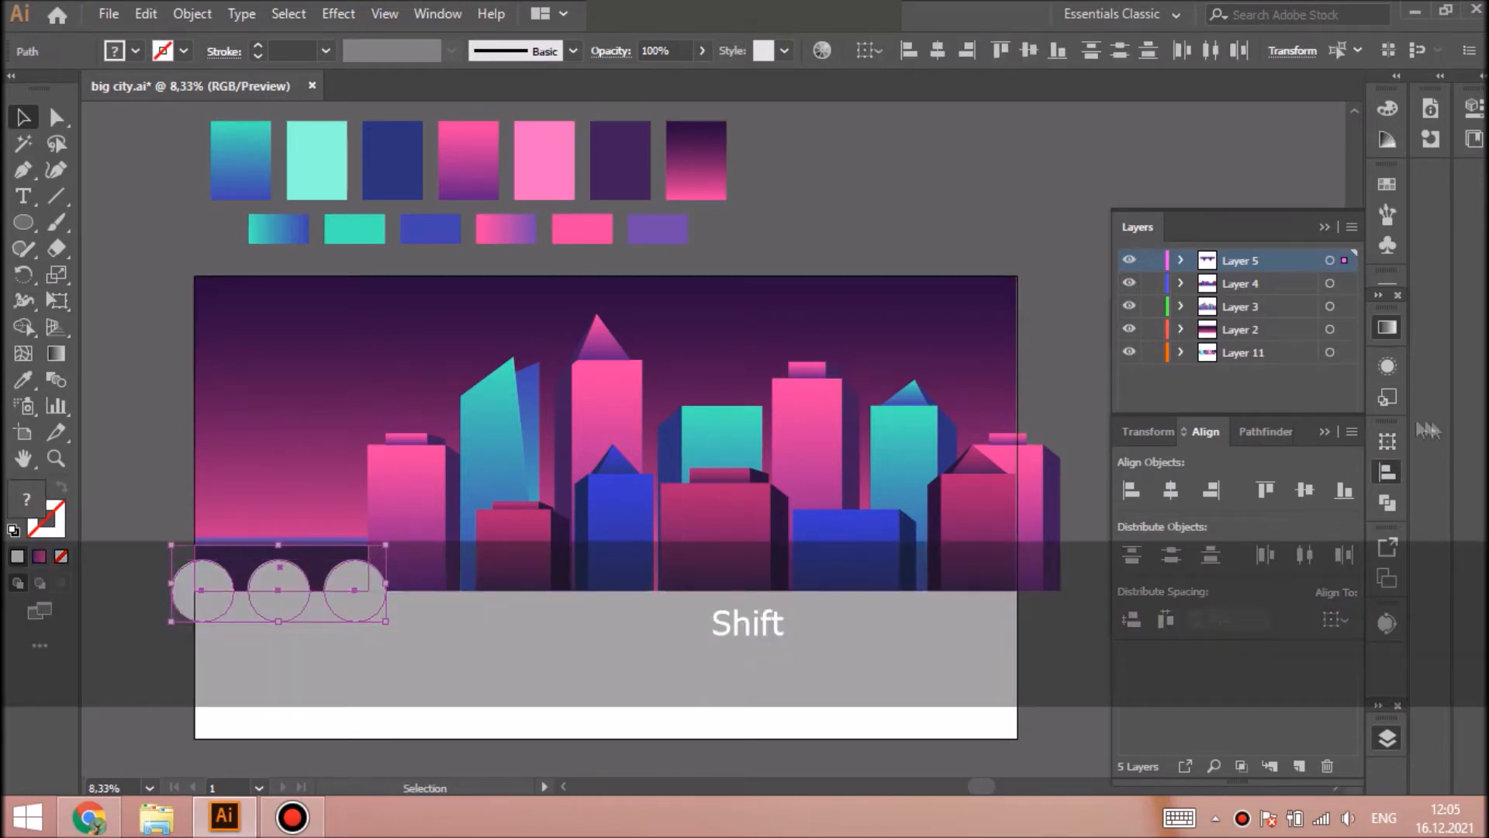
pyautogui.click(1180, 503)
pyautogui.hotkey('shift', 'ctrl', 'a')
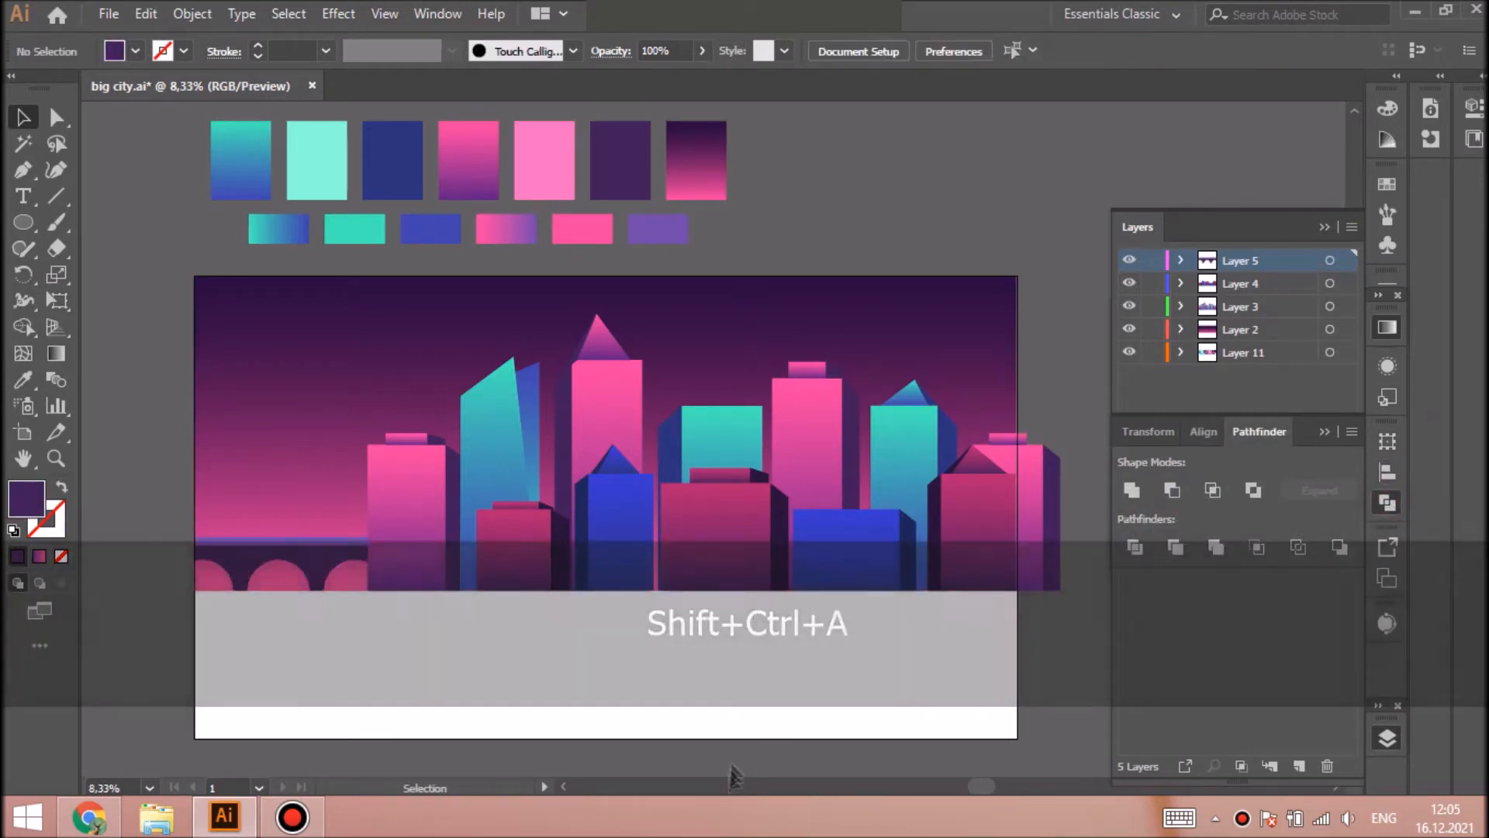
# Select the sky, bridge and all buildings and stretch them slightly downward over the white area
pyautogui.moveTo(979, 786); pyautogui.dragTo(985, 784)
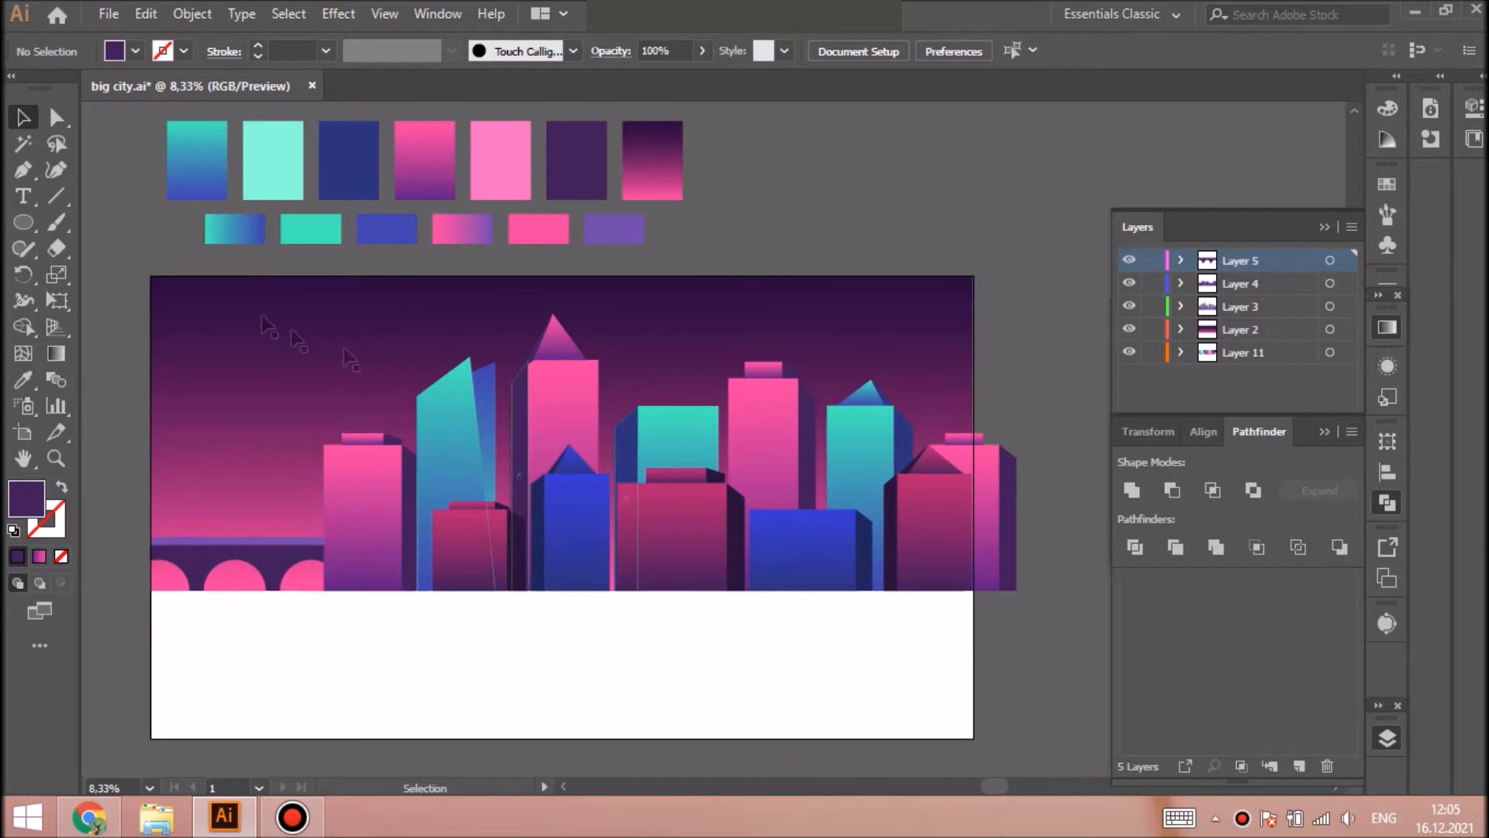
pyautogui.moveTo(1044, 571); pyautogui.dragTo(592, 608)
pyautogui.hotkey('shift', 'ctrl', 'a')
# Hide Layer 4 with the front buildings and select the front of the leftmost pink building on Layer 3
pyautogui.hotkey('ctrl', '-')
pyautogui.hotkey('ctrl', '=')
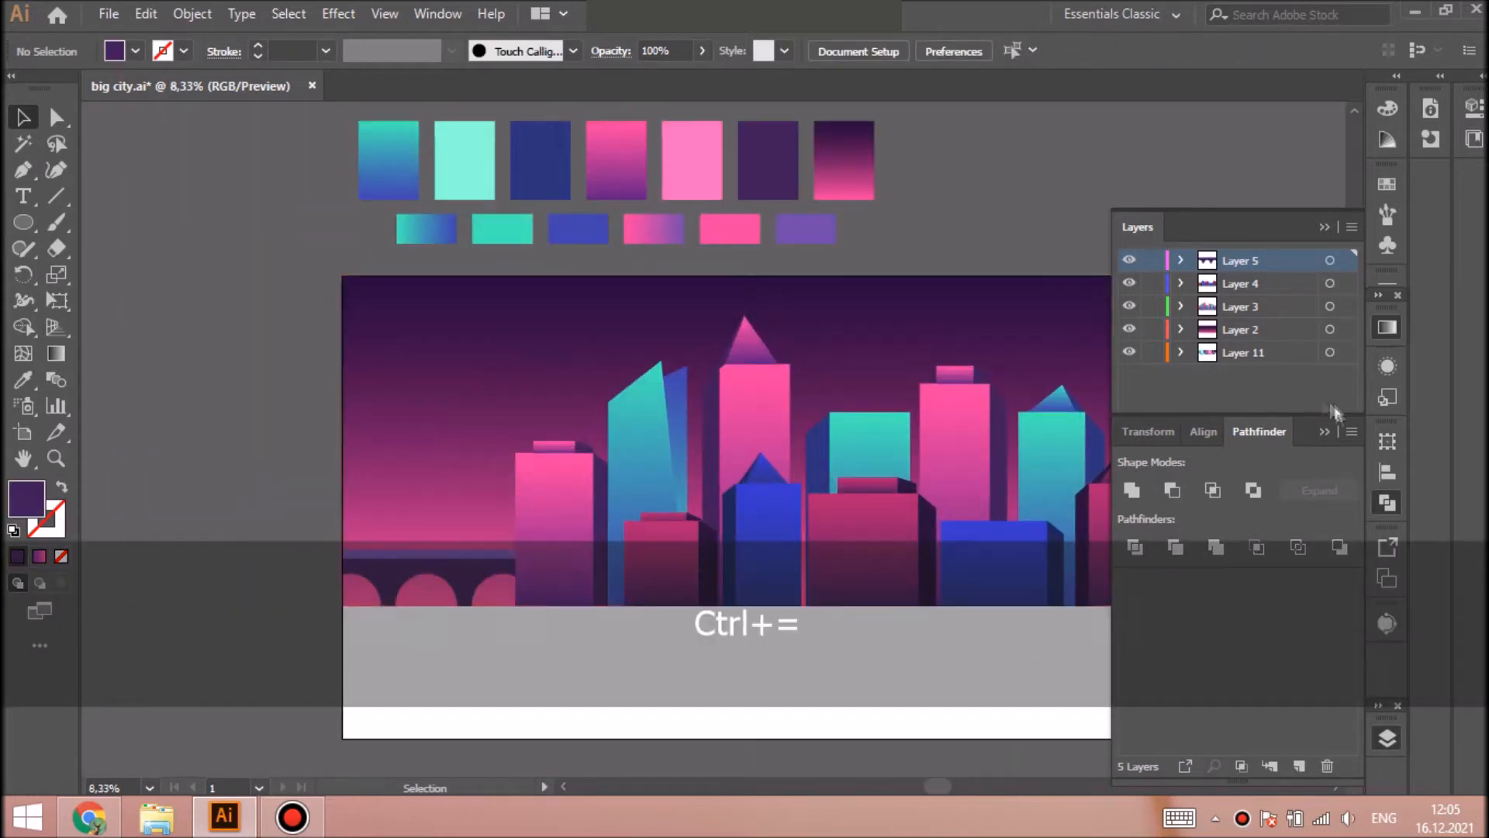
pyautogui.click(1129, 283)
pyautogui.click(547, 504)
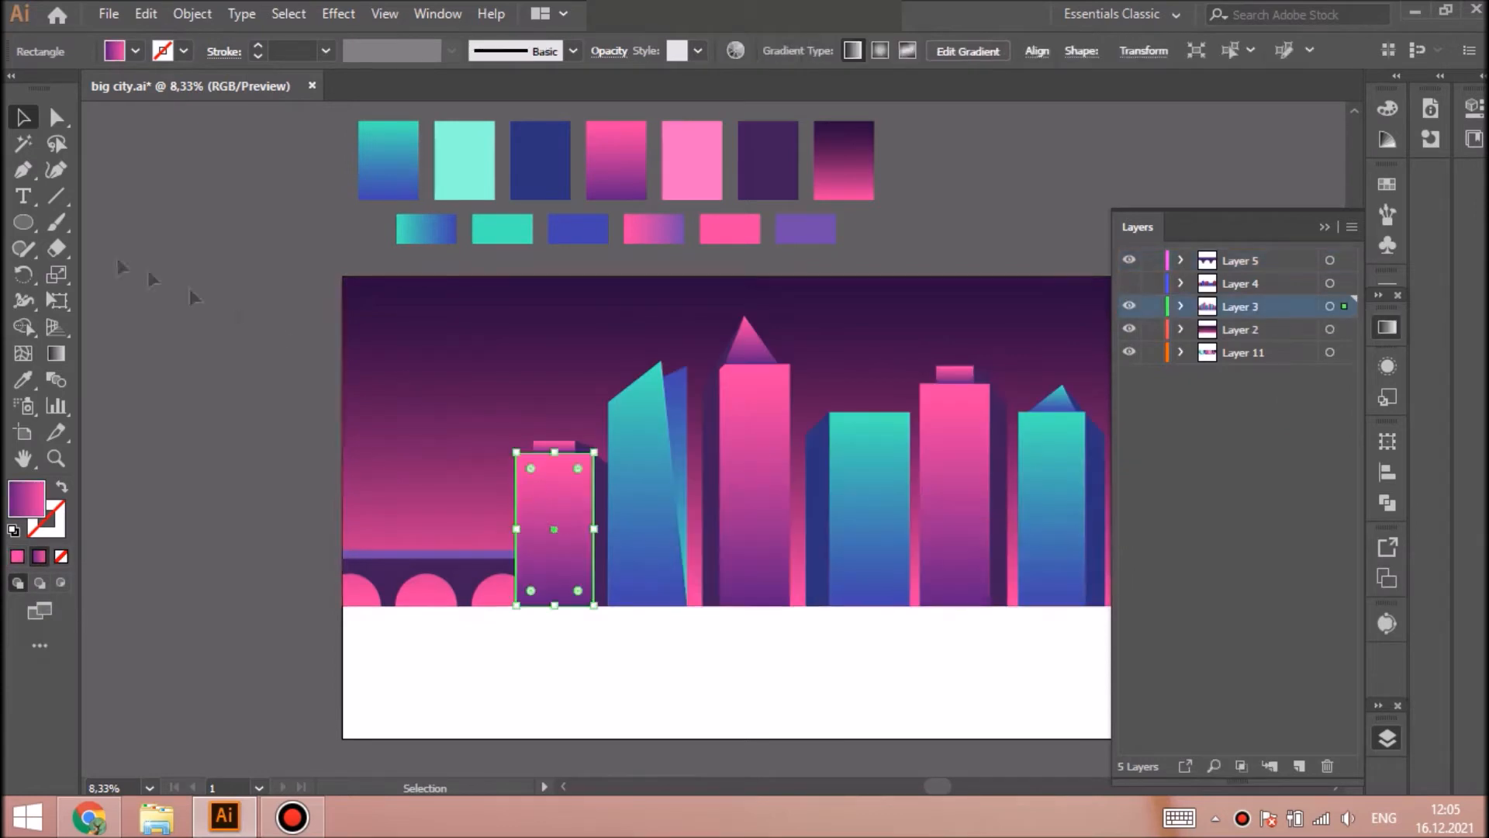
# Draw a thin horizontal window rectangle near the upper left corner of the leftmost pink building
pyautogui.click(23, 223)
pyautogui.click(87, 225)
pyautogui.hotkey('ctrl', '=')
pyautogui.hotkey('ctrl', '=')
pyautogui.hotkey('ctrl', '=')
pyautogui.moveTo(608, 237); pyautogui.dragTo(661, 241)
# Fill the thin window rectangle with the light pink swatch color
pyautogui.click(23, 380)
pyautogui.hotkey('ctrl', '-')
pyautogui.hotkey('ctrl', '-')
pyautogui.hotkey('ctrl', '-')
pyautogui.click(877, 161)
# Place two copies of the window strip beside it to form a row of three across the building
pyautogui.hotkey('ctrl', '=')
pyautogui.hotkey('ctrl', '=')
pyautogui.hotkey('ctrl', '=')
pyautogui.hotkey('ctrl', '=')
pyautogui.press('v')
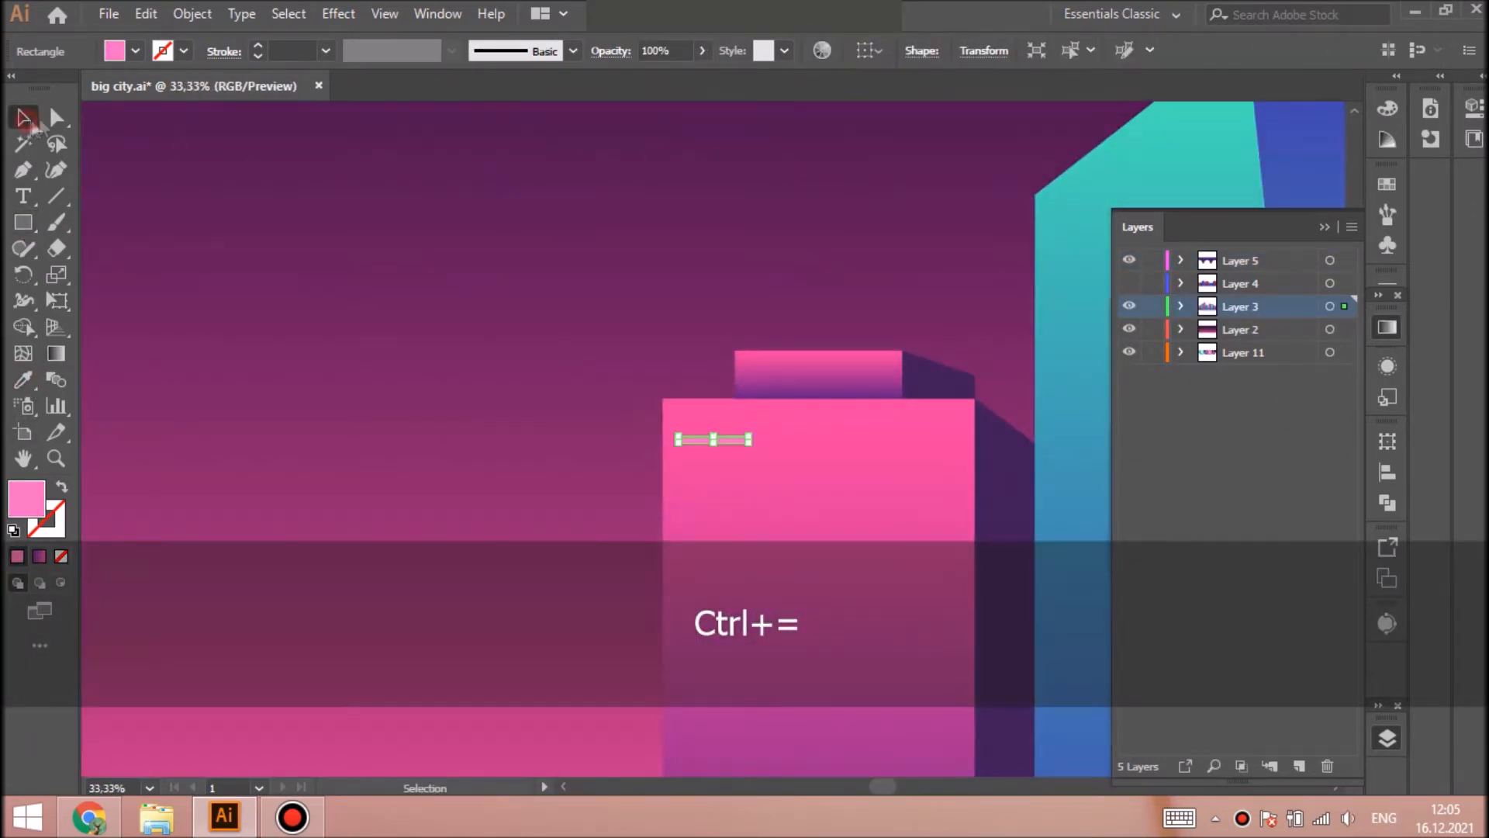
pyautogui.hotkey('ctrl', 'f')
pyautogui.moveTo(733, 433); pyautogui.dragTo(832, 443)
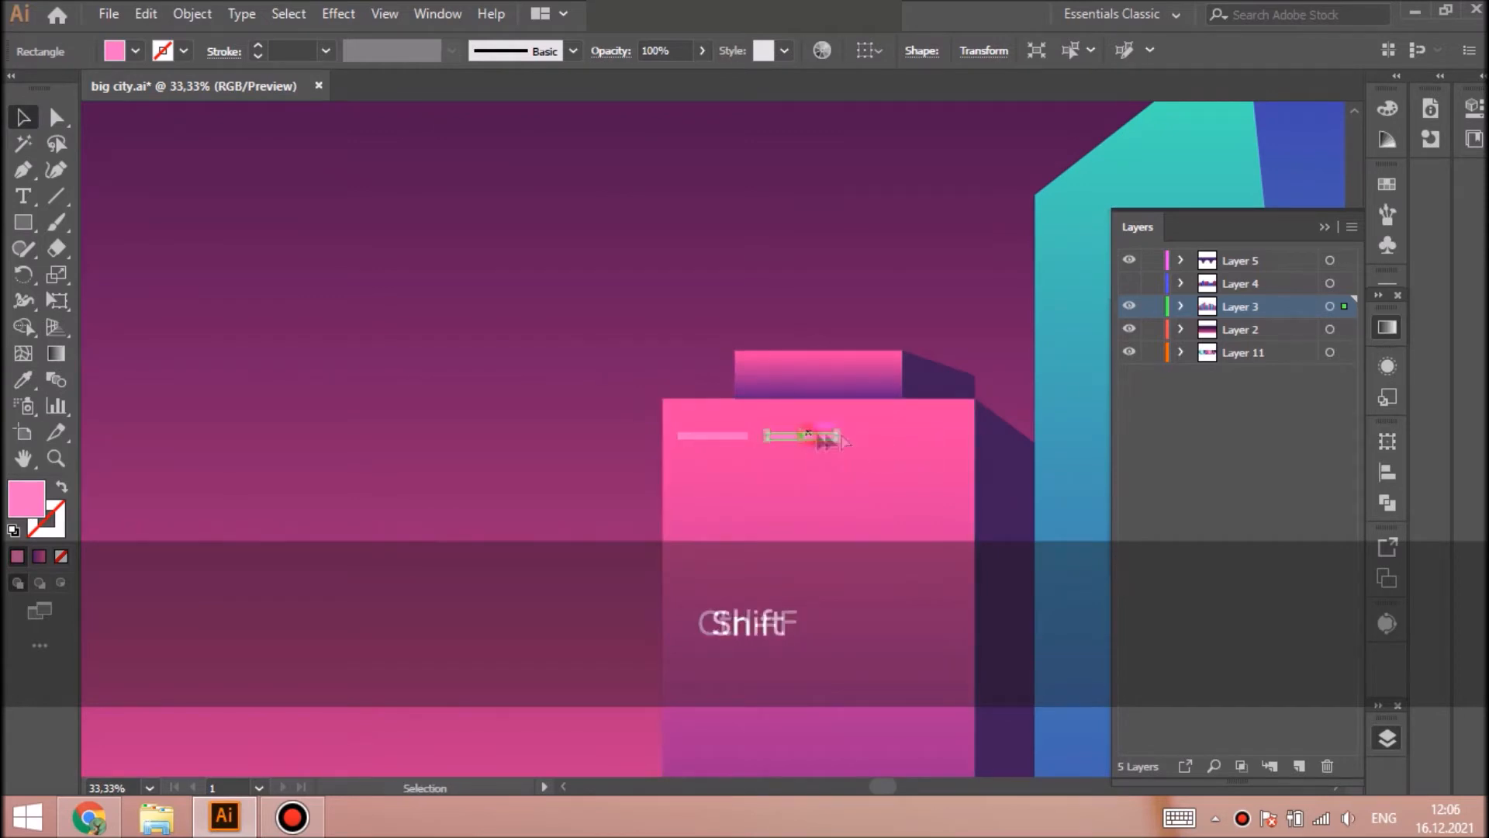
pyautogui.moveTo(926, 435); pyautogui.dragTo(952, 436)
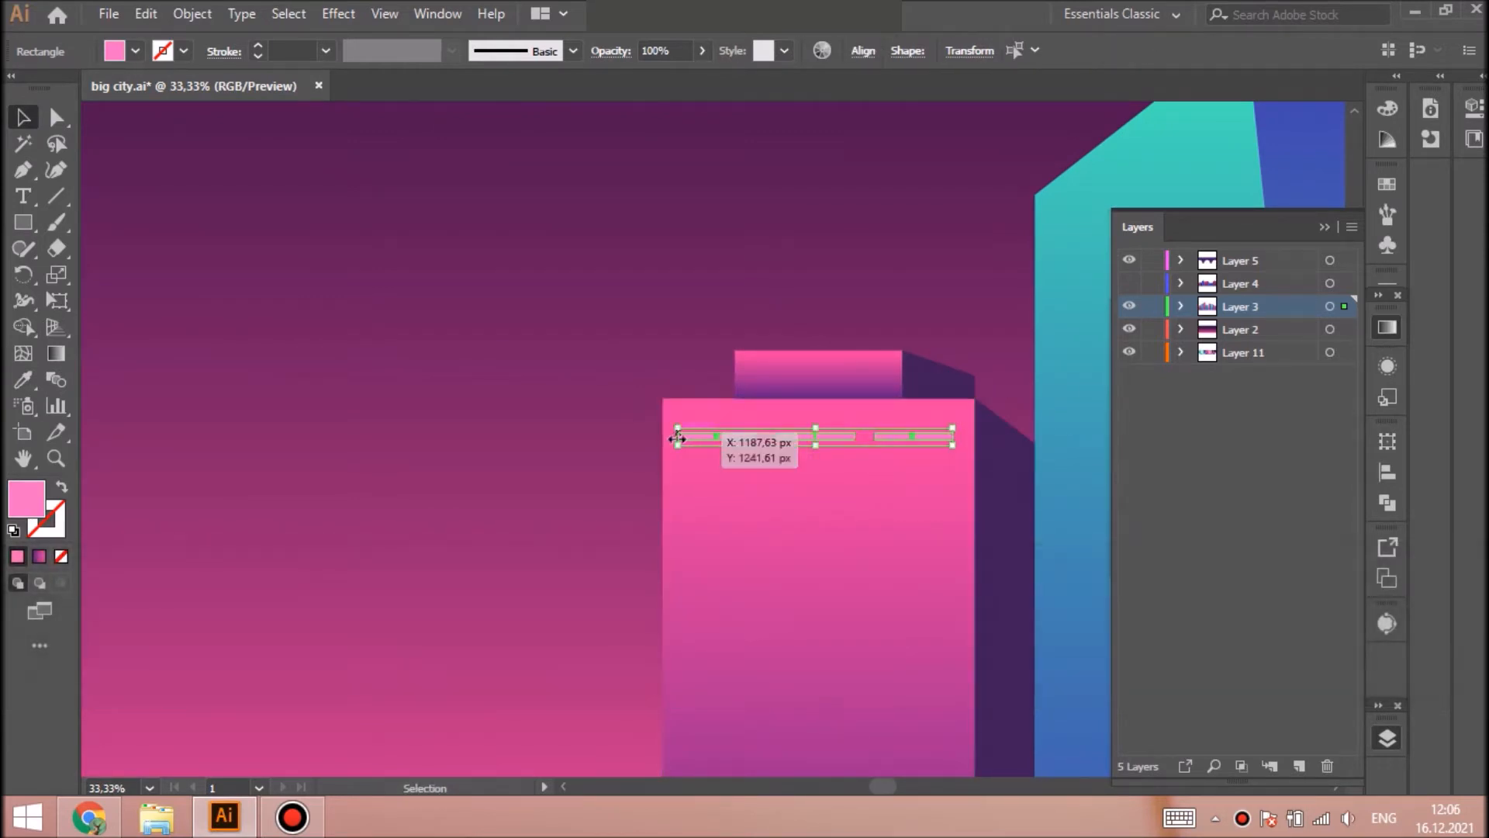
# Group the three window strips and center the row horizontally on the pink building's front
pyautogui.hotkey('ctrl', 'g')
pyautogui.click(1388, 472)
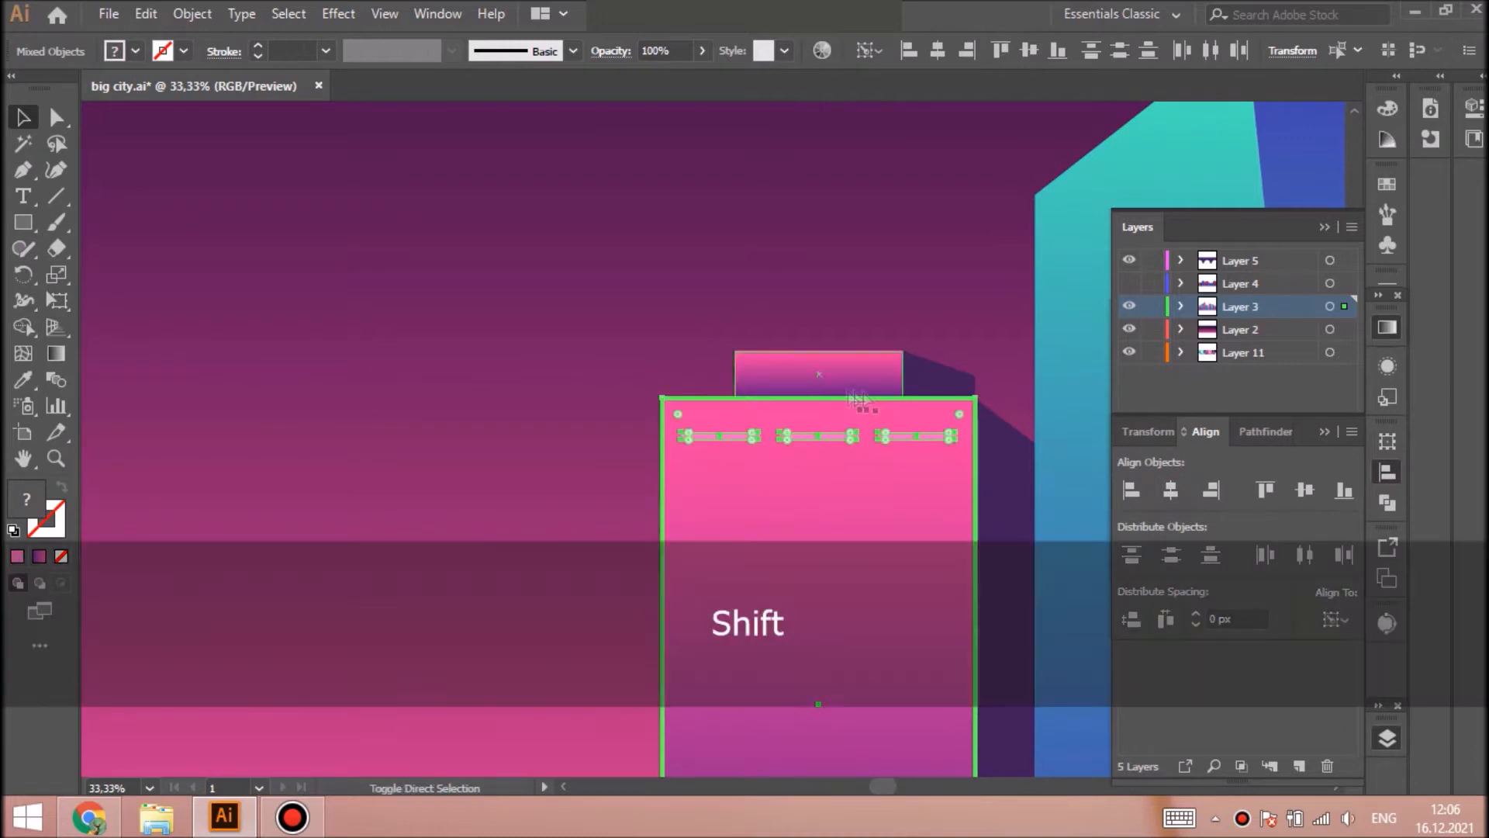
pyautogui.click(923, 438)
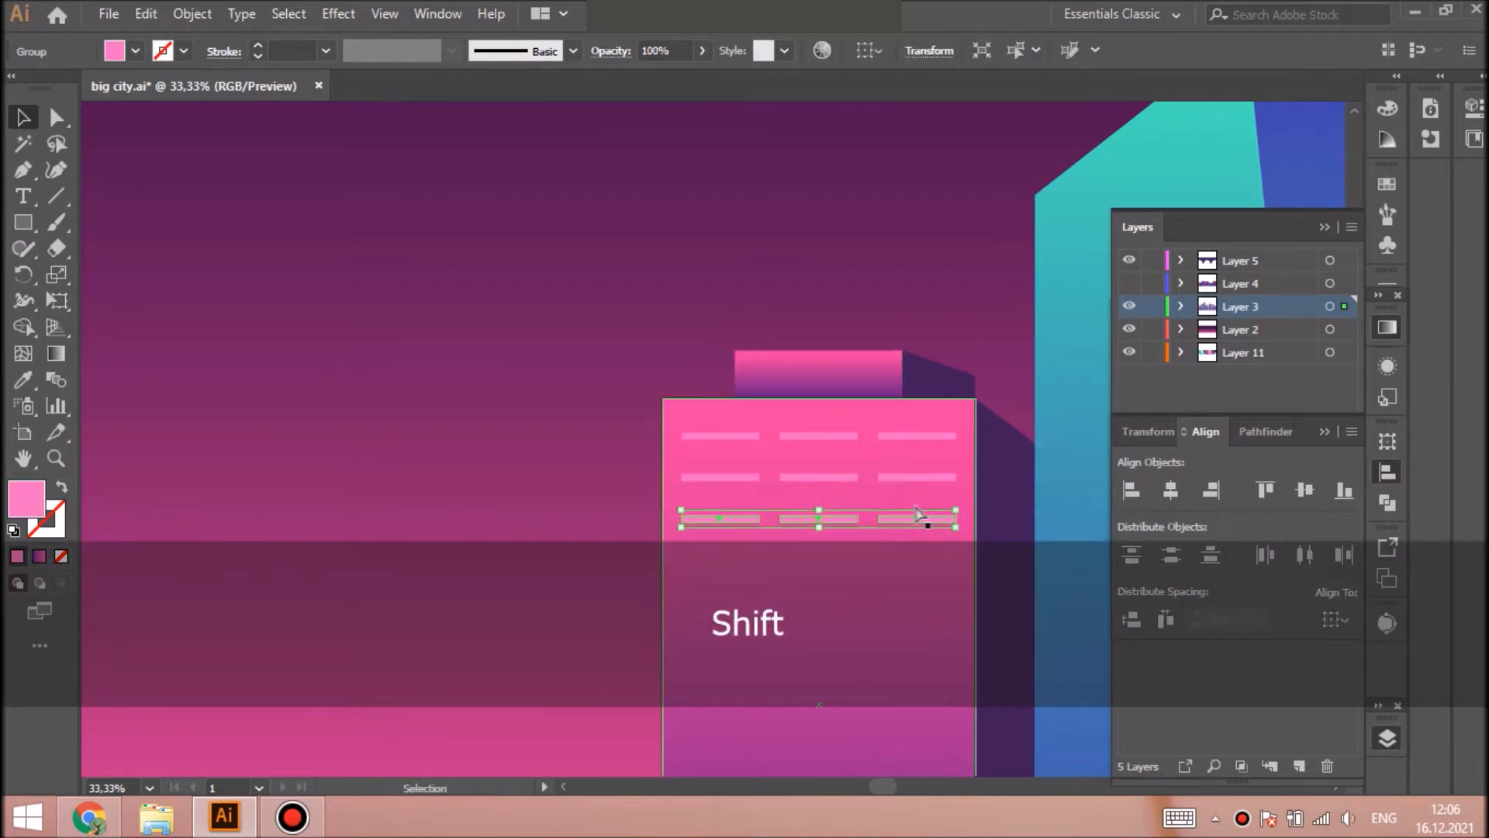
# Copy the window row repeatedly down the front of the leftmost pink building
pyautogui.hotkey('ctrl', '-')
pyautogui.hotkey('ctrl', '-')
pyautogui.hotkey('ctrl', '-')
pyautogui.hotkey('ctrl', '-')
pyautogui.hotkey('ctrl', '-')
pyautogui.hotkey('ctrl', '-')
pyautogui.hotkey('ctrl', '=')
pyautogui.hotkey('ctrl', '=')
pyautogui.hotkey('ctrl', '=')
pyautogui.hotkey('ctrl', '=')
pyautogui.hotkey('ctrl', '=')
pyautogui.hotkey('ctrl', '=')
pyautogui.click(1387, 737)
pyautogui.click(1387, 327)
pyautogui.click(1387, 472)
pyautogui.scroll(-3, 967, 369)
pyautogui.moveTo(803, 196); pyautogui.dragTo(796, 277)
pyautogui.hotkey('ctrl', 'c')
pyautogui.hotkey('ctrl', 'f')
pyautogui.hotkey('ctrl', 'c')
pyautogui.hotkey('ctrl', 'f')
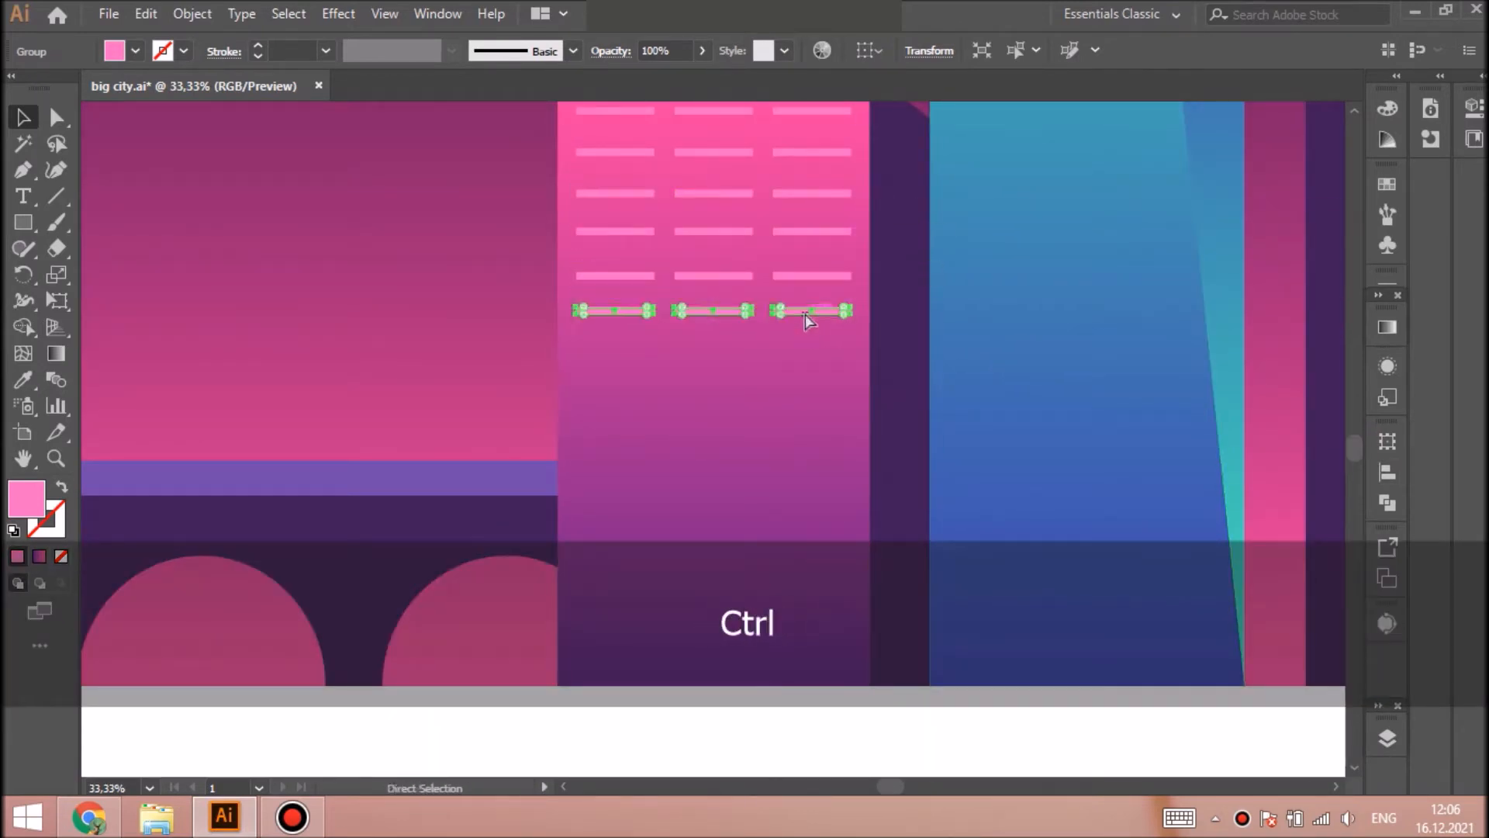
pyautogui.moveTo(804, 340); pyautogui.dragTo(804, 341)
# Copy a block of several window rows down to the lower part of the leftmost pink building
pyautogui.scroll(3, 804, 349)
pyautogui.keyDown('shift'); pyautogui.click(806, 416); pyautogui.keyUp('shift')
pyautogui.keyDown('shift'); pyautogui.click(813, 381); pyautogui.keyUp('shift')
pyautogui.moveTo(812, 217); pyautogui.dragTo(812, 486)
pyautogui.moveTo(1354, 445); pyautogui.dragTo(1354, 448)
# Select the building's window rows and distribute them evenly in the vertical direction
pyautogui.keyDown('shift'); pyautogui.click(812, 416); pyautogui.keyUp('shift')
pyautogui.keyDown('shift'); pyautogui.click(813, 381); pyautogui.keyUp('shift')
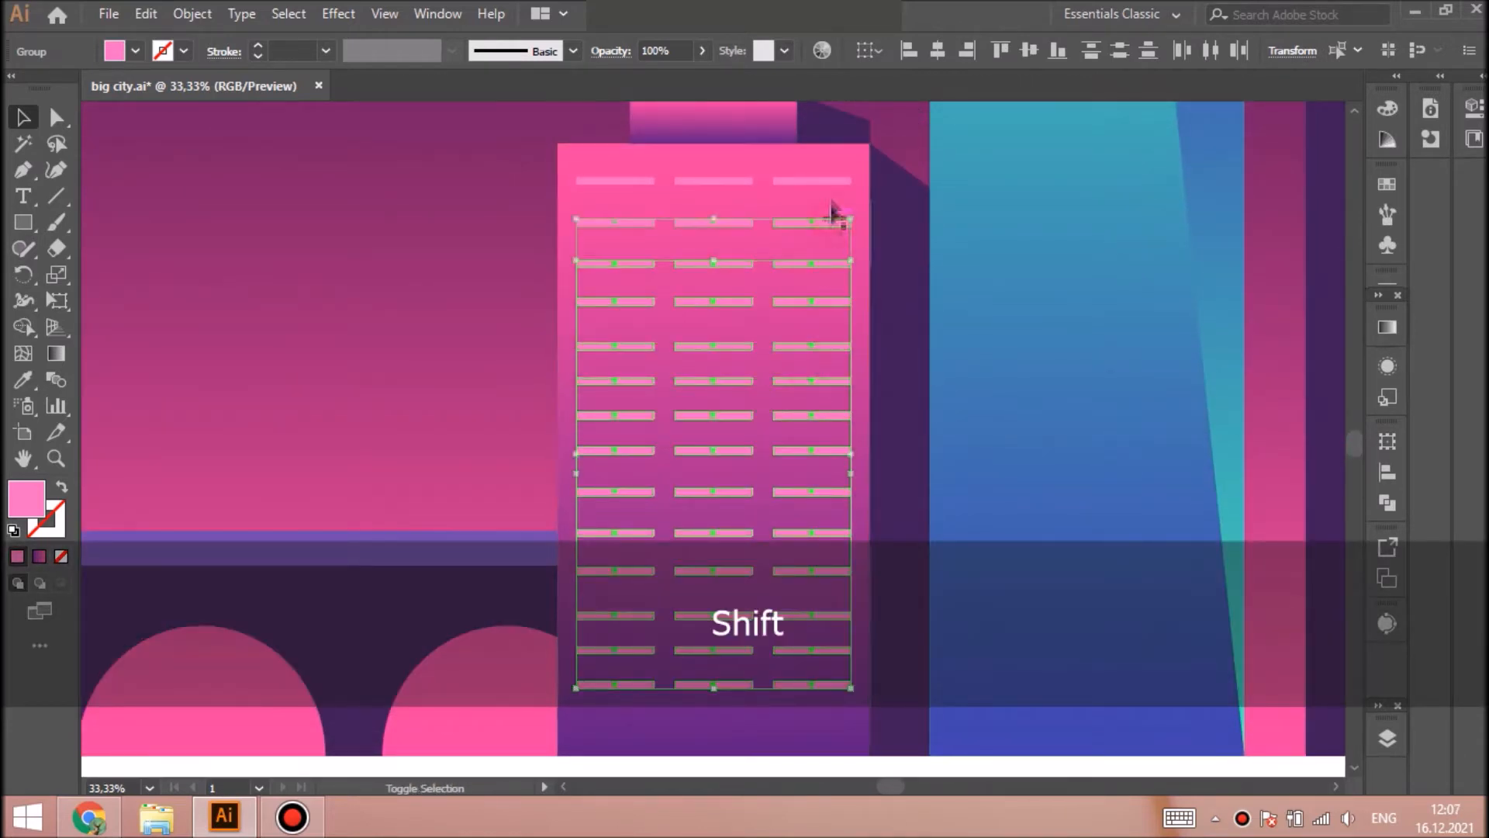
pyautogui.click(1387, 471)
pyautogui.click(1171, 554)
pyautogui.hotkey('ctrl', 'shift', 'a')
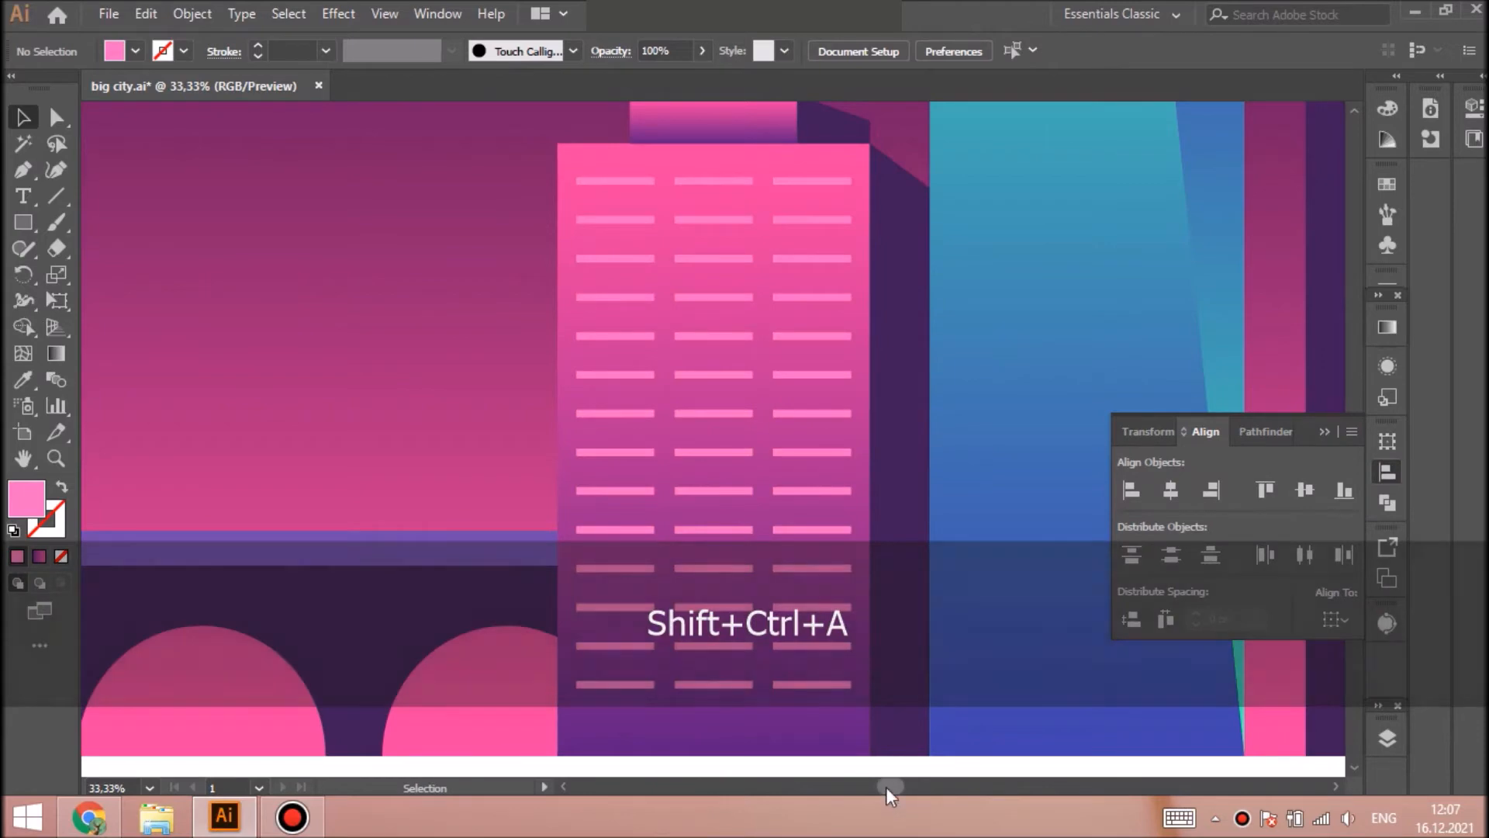
# Copy all window rows of the leftmost pink building onto the slanted teal tower
pyautogui.hotkey('ctrl', '-')
pyautogui.hotkey('ctrl', '=')
pyautogui.keyDown('shift'); pyautogui.click(616, 332); pyautogui.keyUp('shift')
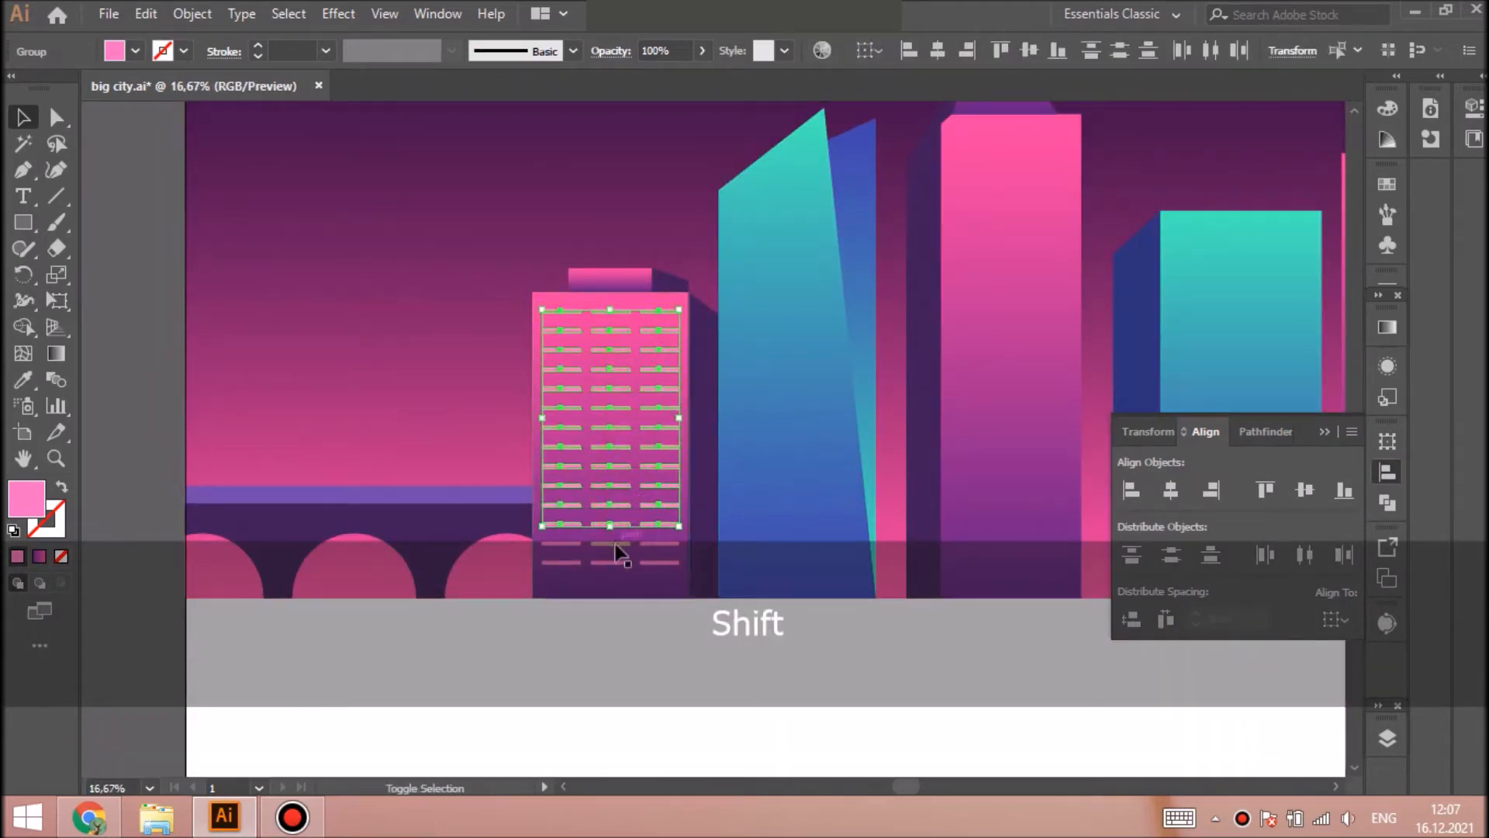
pyautogui.hotkey('ctrl', 'f')
pyautogui.moveTo(623, 311); pyautogui.dragTo(826, 252)
pyautogui.click(56, 117)
pyautogui.hotkey('ctrl', 'z')
pyautogui.click(157, 294)
pyautogui.moveTo(865, 308); pyautogui.dragTo(816, 142)
pyautogui.hotkey('ctrl', 'z')
# Move and narrow the copied windows to fit the slanted tower's front, and distort them to follow its sloping edges
pyautogui.press('v')
pyautogui.moveTo(801, 336); pyautogui.dragTo(803, 233)
pyautogui.moveTo(866, 332); pyautogui.dragTo(832, 335)
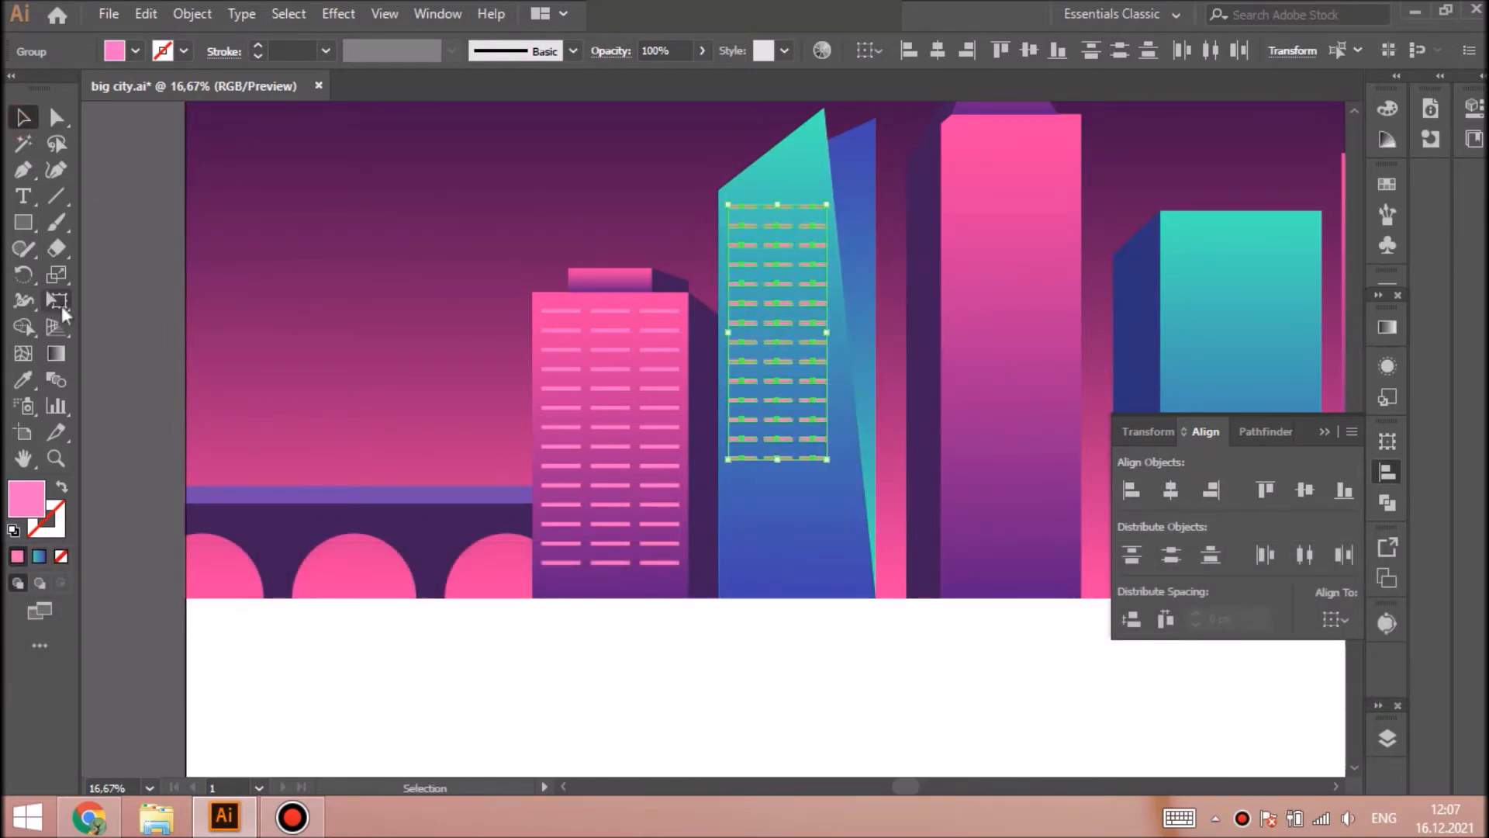
pyautogui.click(61, 307)
pyautogui.moveTo(830, 206); pyautogui.dragTo(850, 142)
pyautogui.moveTo(827, 458); pyautogui.dragTo(853, 471)
# Recolor the slanted tower's windows with the teal swatch and lighten that fill to a pale aqua
pyautogui.click(24, 379)
pyautogui.hotkey('ctrl', '-')
pyautogui.hotkey('ctrl', '-')
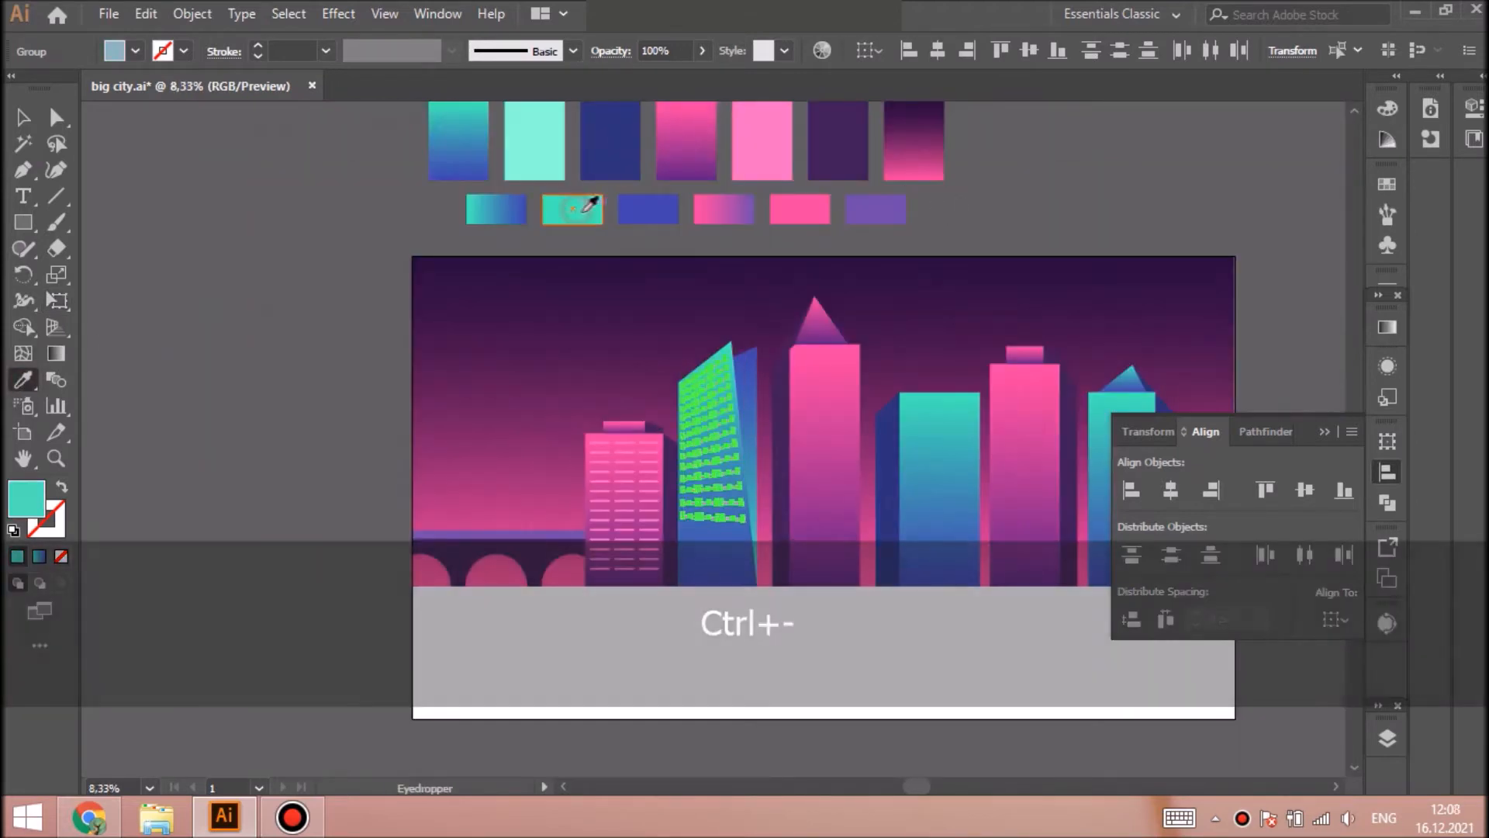
pyautogui.click(580, 205)
pyautogui.hotkey('ctrl', '=')
pyautogui.hotkey('ctrl', '=')
pyautogui.doubleClick(27, 498)
pyautogui.click(977, 284)
pyautogui.hotkey('ctrl', 'shift', 'a')
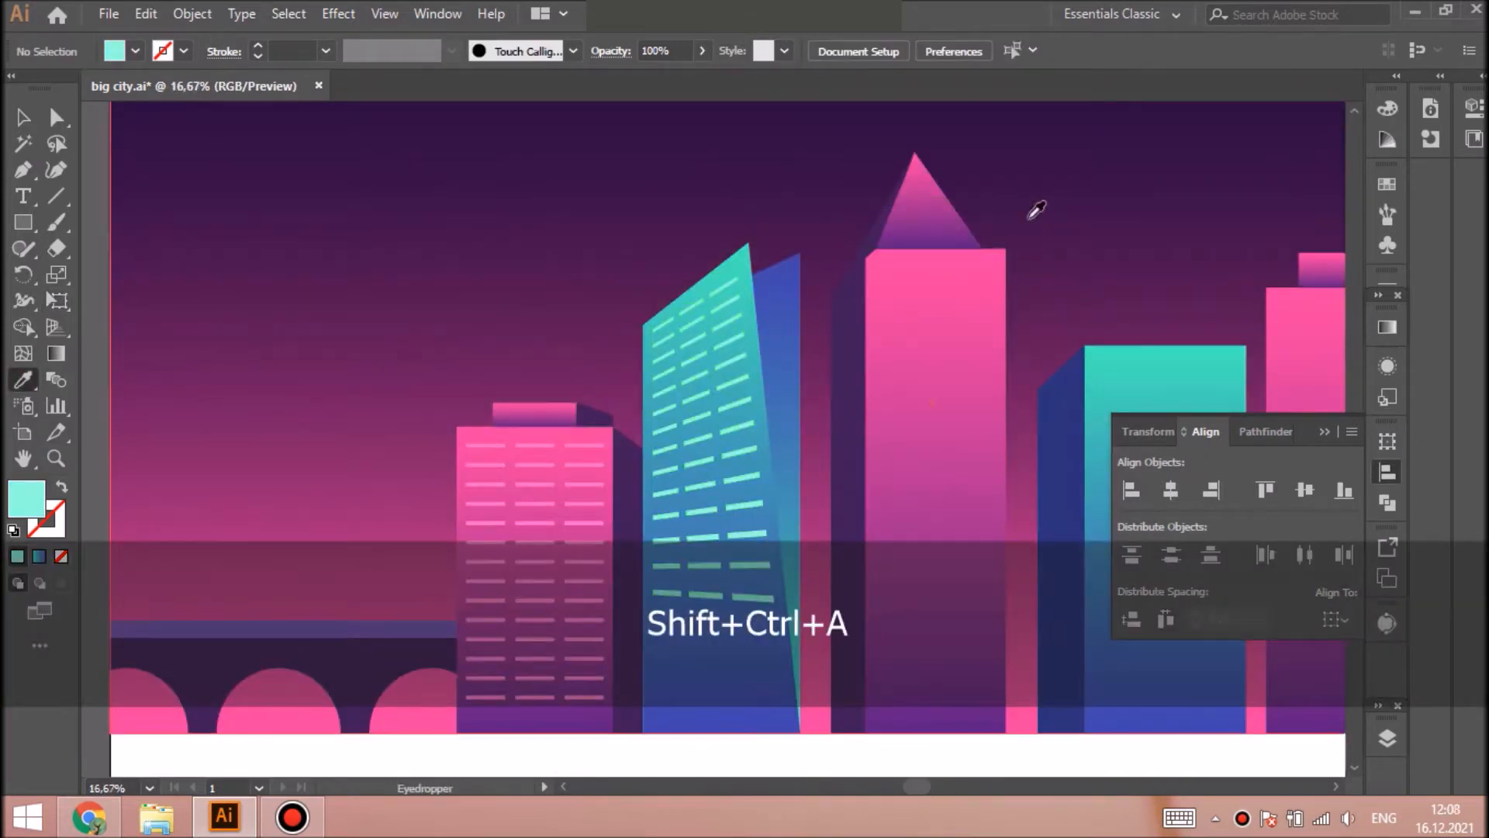
# Select all window rows of the leftmost pink building and group them
pyautogui.hotkey('ctrl', '-')
pyautogui.hotkey('ctrl', '-')
pyautogui.click(26, 118)
pyautogui.click(635, 446)
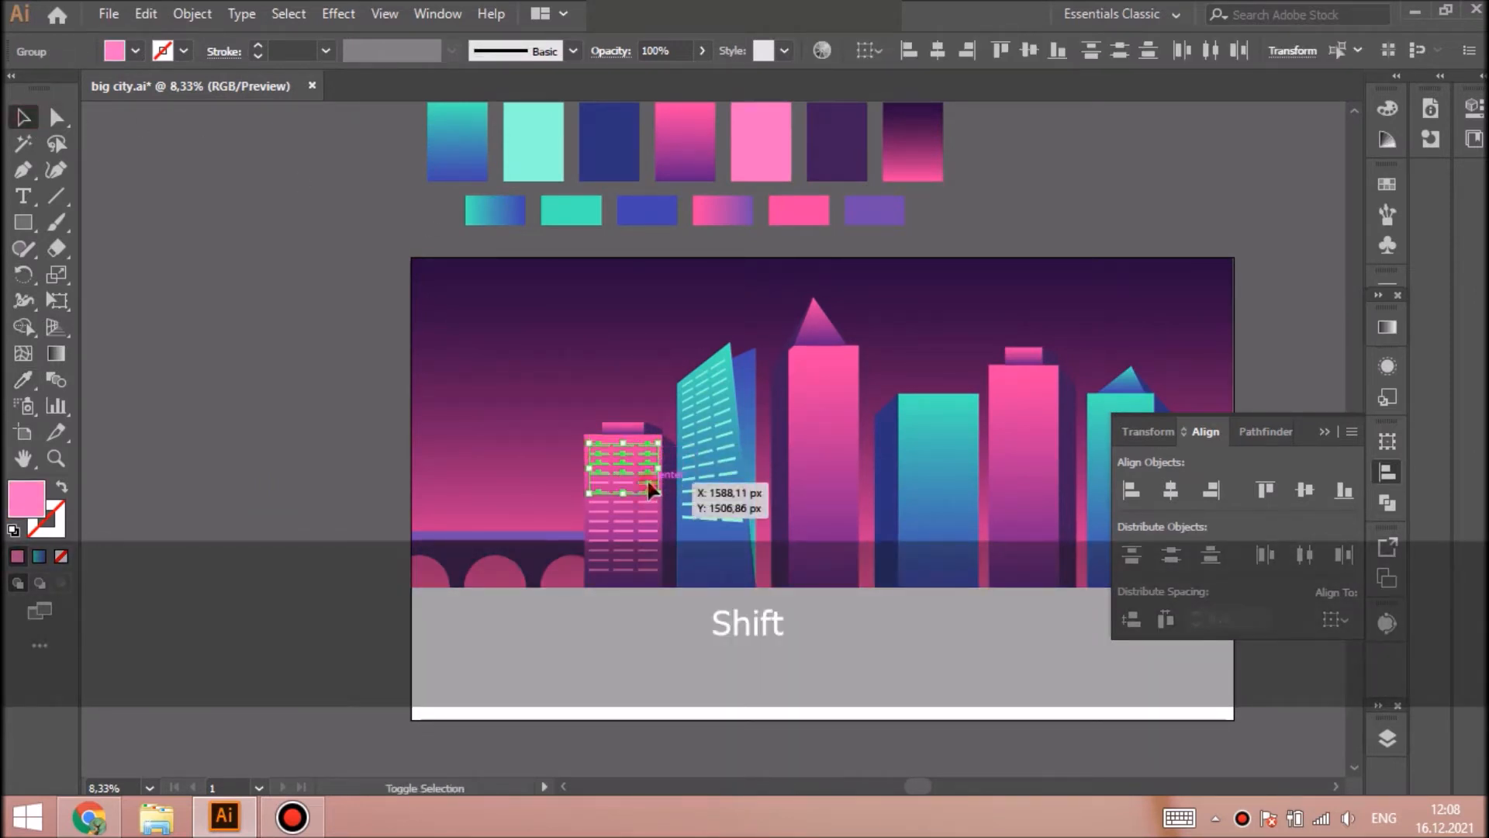
pyautogui.hotkey('ctrl', '=')
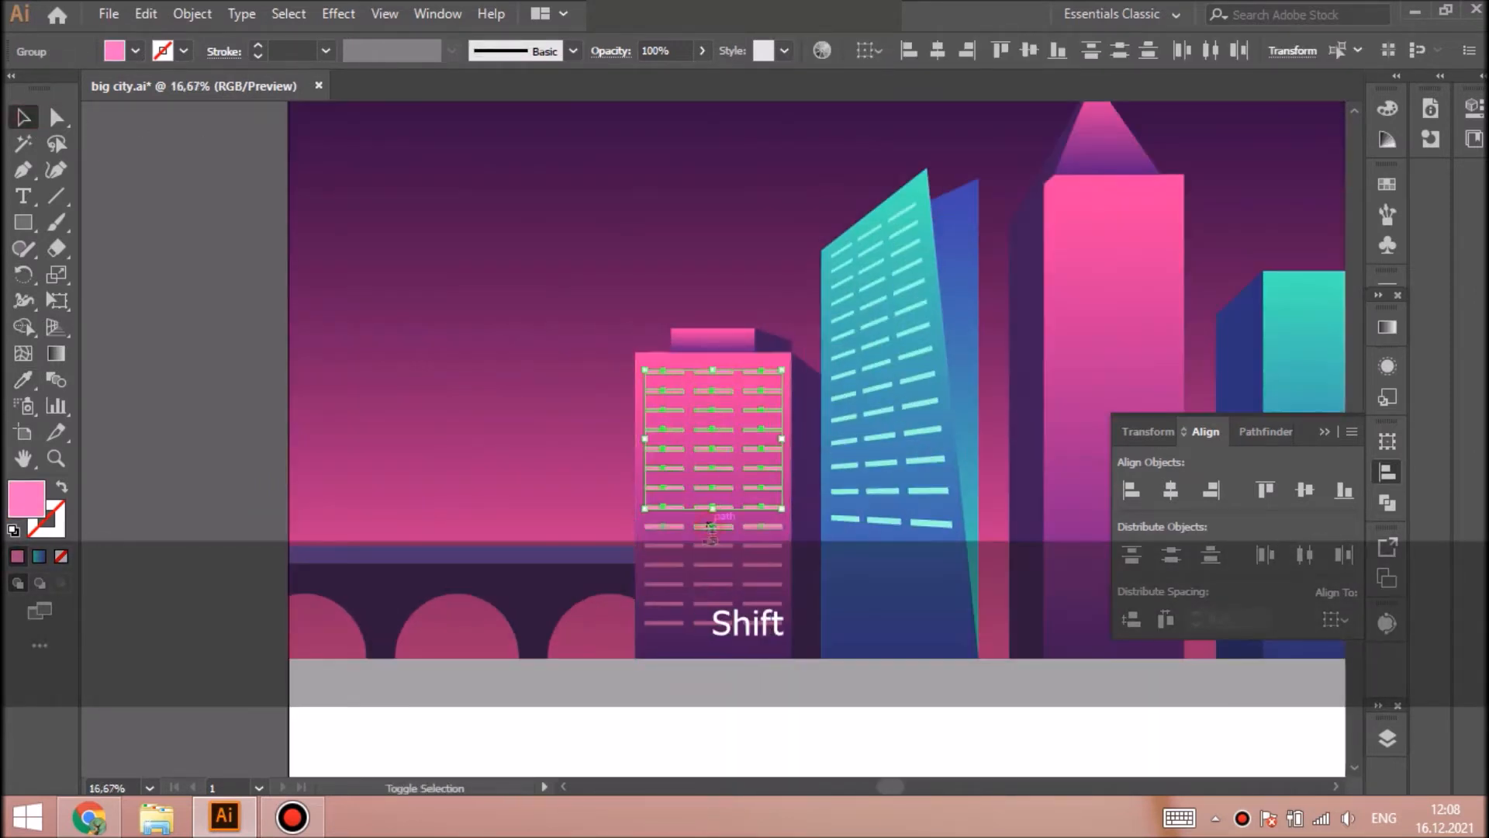
pyautogui.keyDown('shift'); pyautogui.click(710, 623); pyautogui.keyUp('shift')
pyautogui.hotkey('ctrl', 'g')
# Copy the window group onto the tall pink tower with the spire and narrow it to fit the front
pyautogui.hotkey('ctrl', 'c')
pyautogui.click(1098, 323)
pyautogui.hotkey('ctrl', 'f')
pyautogui.moveTo(713, 389); pyautogui.dragTo(1126, 214)
pyautogui.moveTo(1195, 322); pyautogui.dragTo(1170, 321)
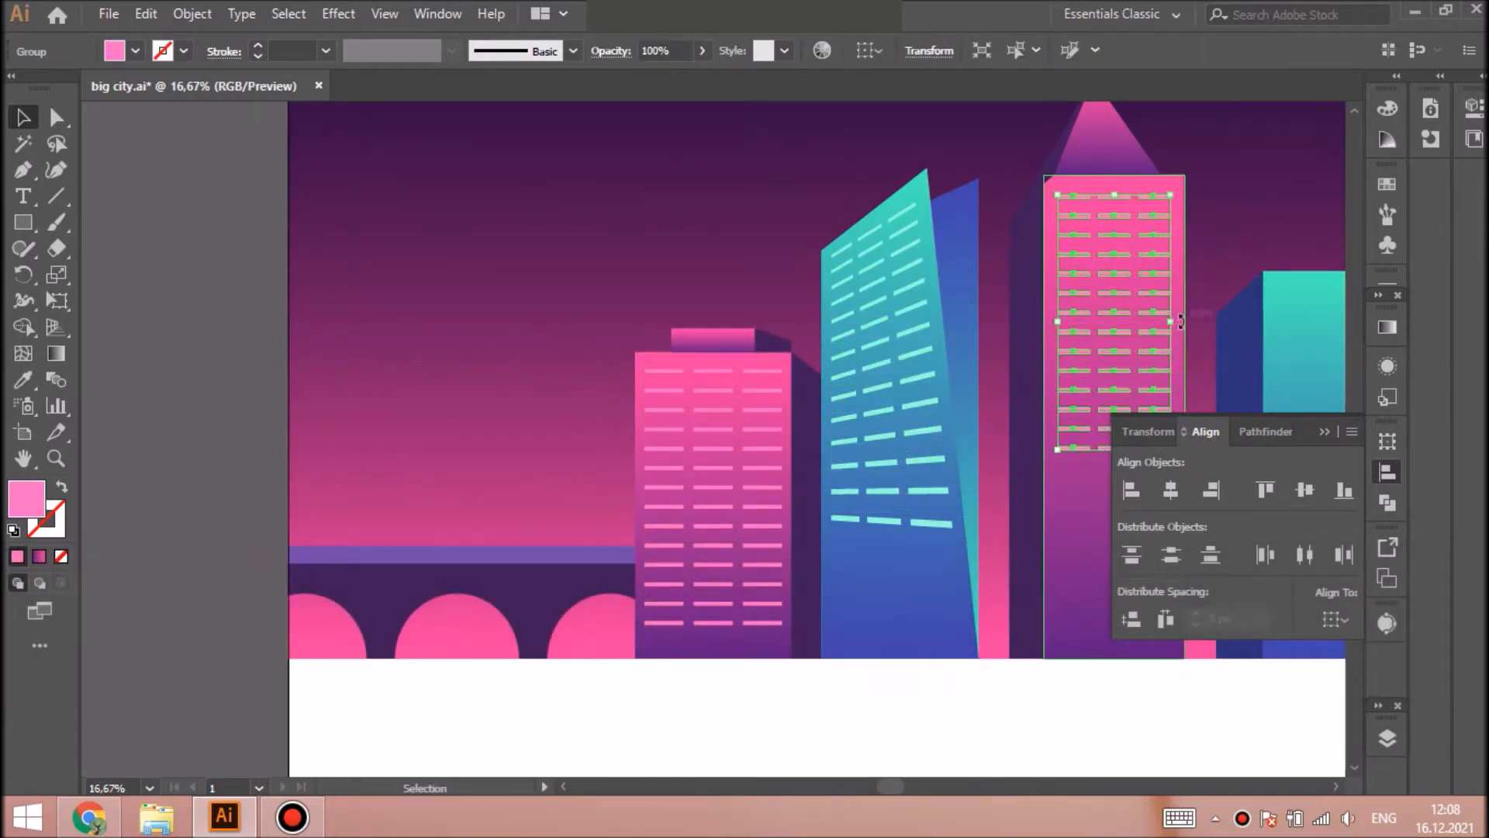
# Change the spired tower's windows to a paler pink fill
pyautogui.doubleClick(33, 504)
pyautogui.click(563, 278)
pyautogui.click(974, 285)
pyautogui.hotkey('ctrl', 'shift', 'a')
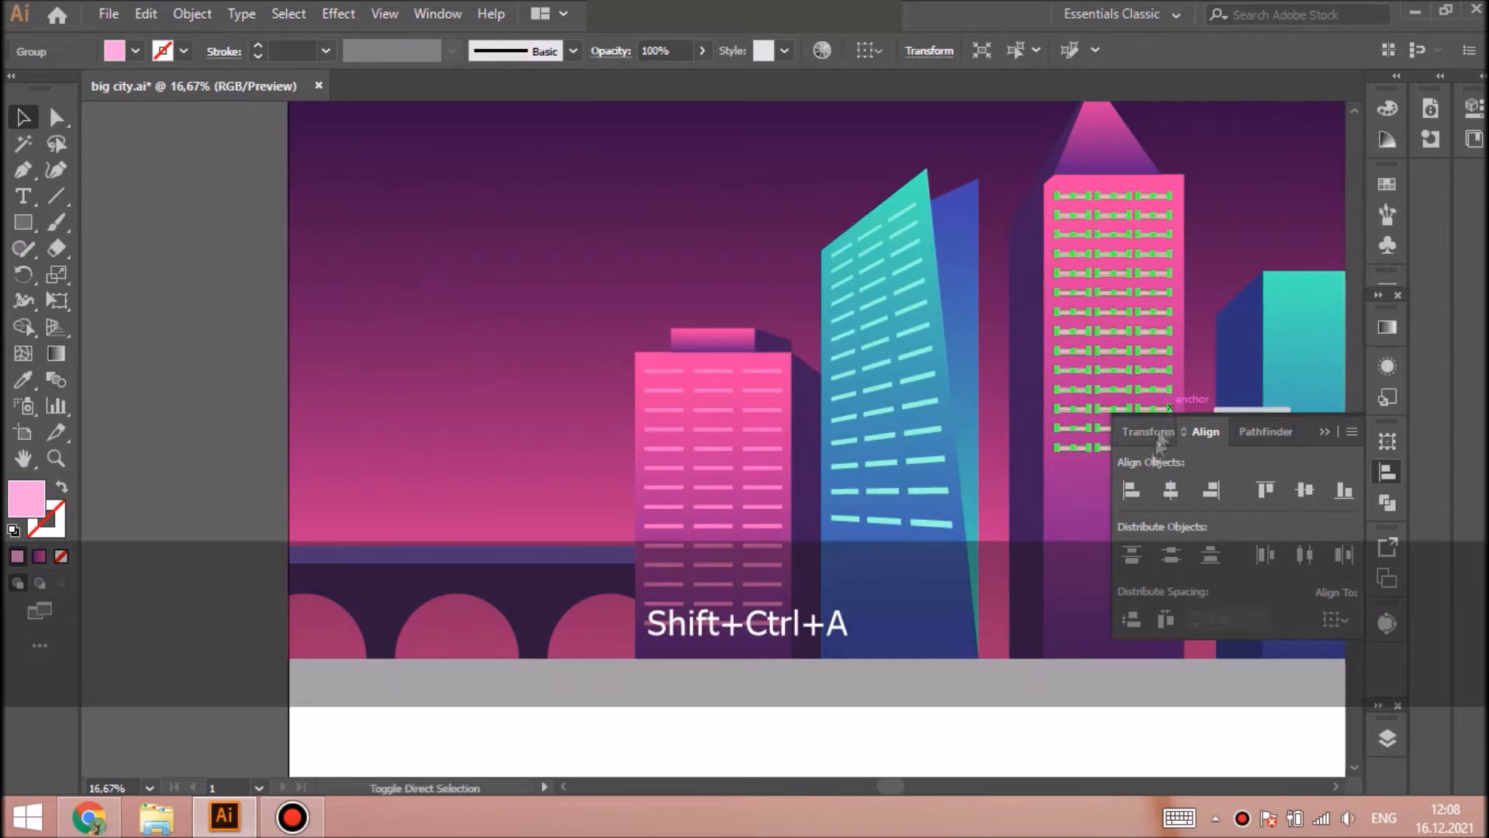
# Isolate the spired tower's window group and delete its lower rows, keeping the upper six
pyautogui.moveTo(893, 788); pyautogui.dragTo(938, 788)
pyautogui.doubleClick(810, 268)
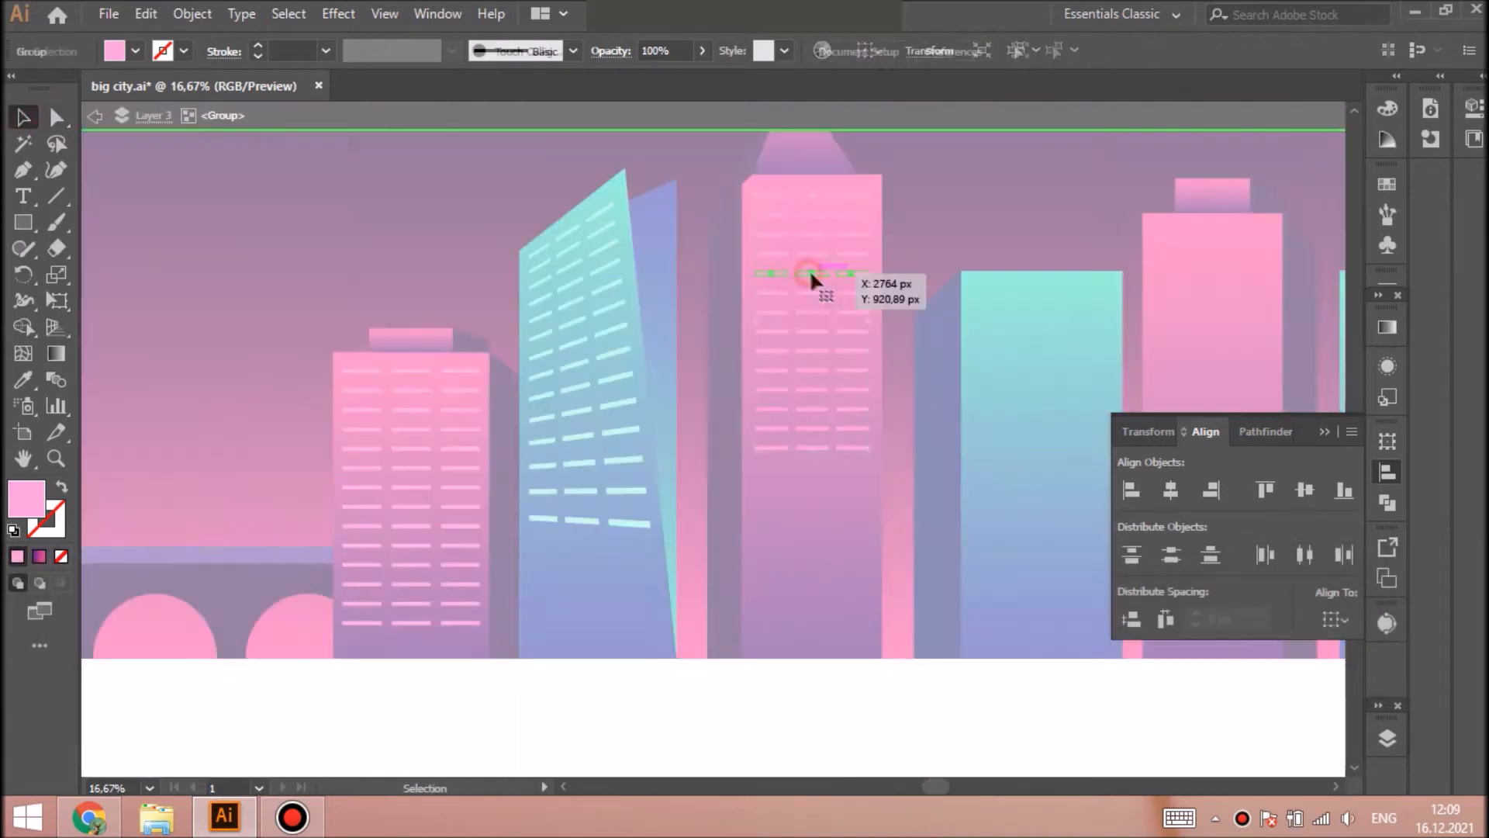
pyautogui.hotkey('ctrl', 'shift', 'a')
pyautogui.click(798, 355)
pyautogui.press('Delete')
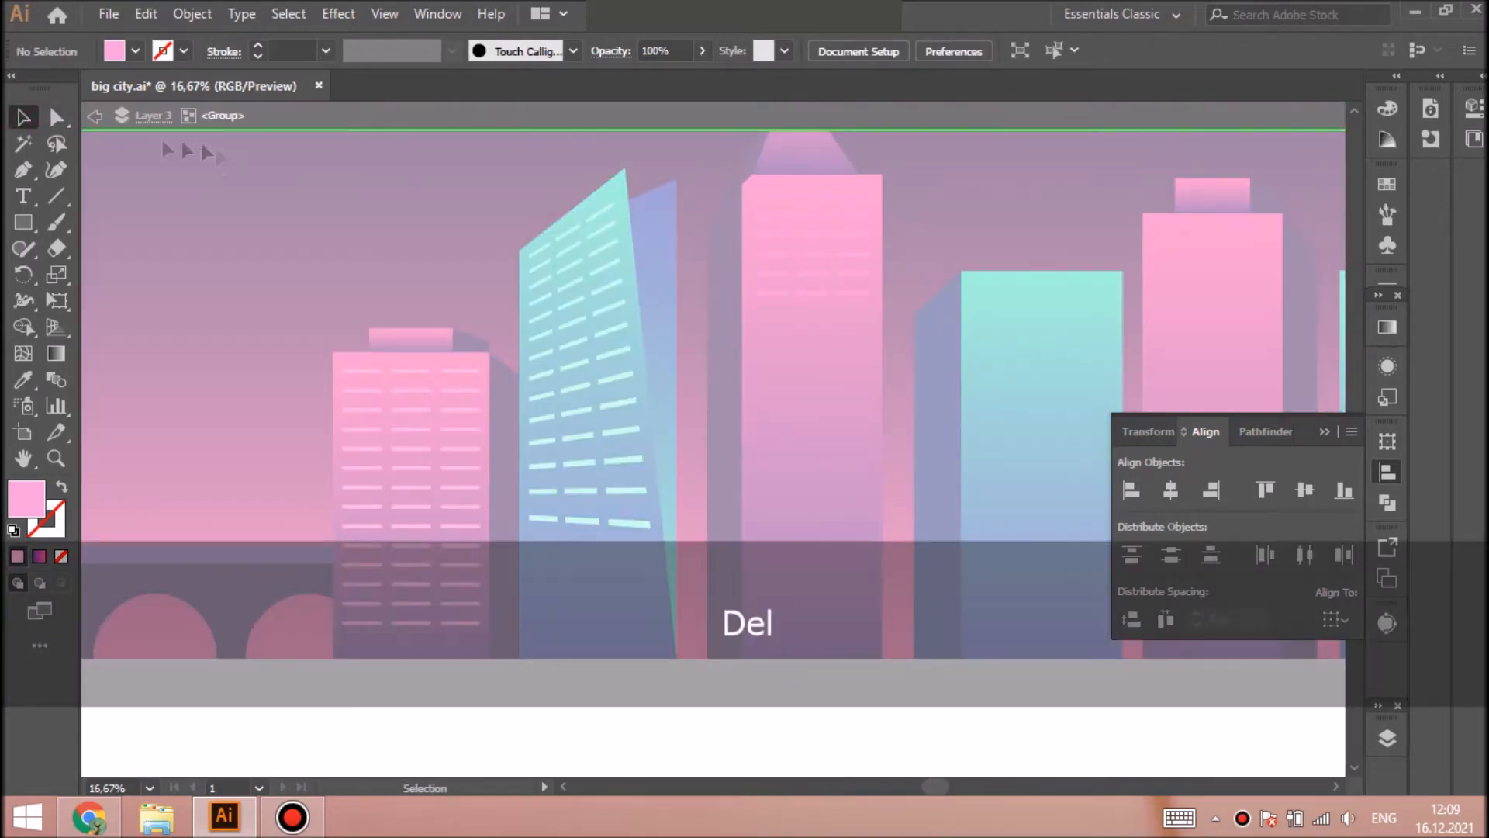
# Try to repeat the six-row window block down the spired tower with two copies
pyautogui.click(820, 207)
pyautogui.hotkey('ctrl', 'c')
pyautogui.hotkey('ctrl', 'f')
pyautogui.moveTo(819, 223); pyautogui.dragTo(821, 549)
pyautogui.hotkey('ctrl', 'c')
pyautogui.hotkey('ctrl', 'f')
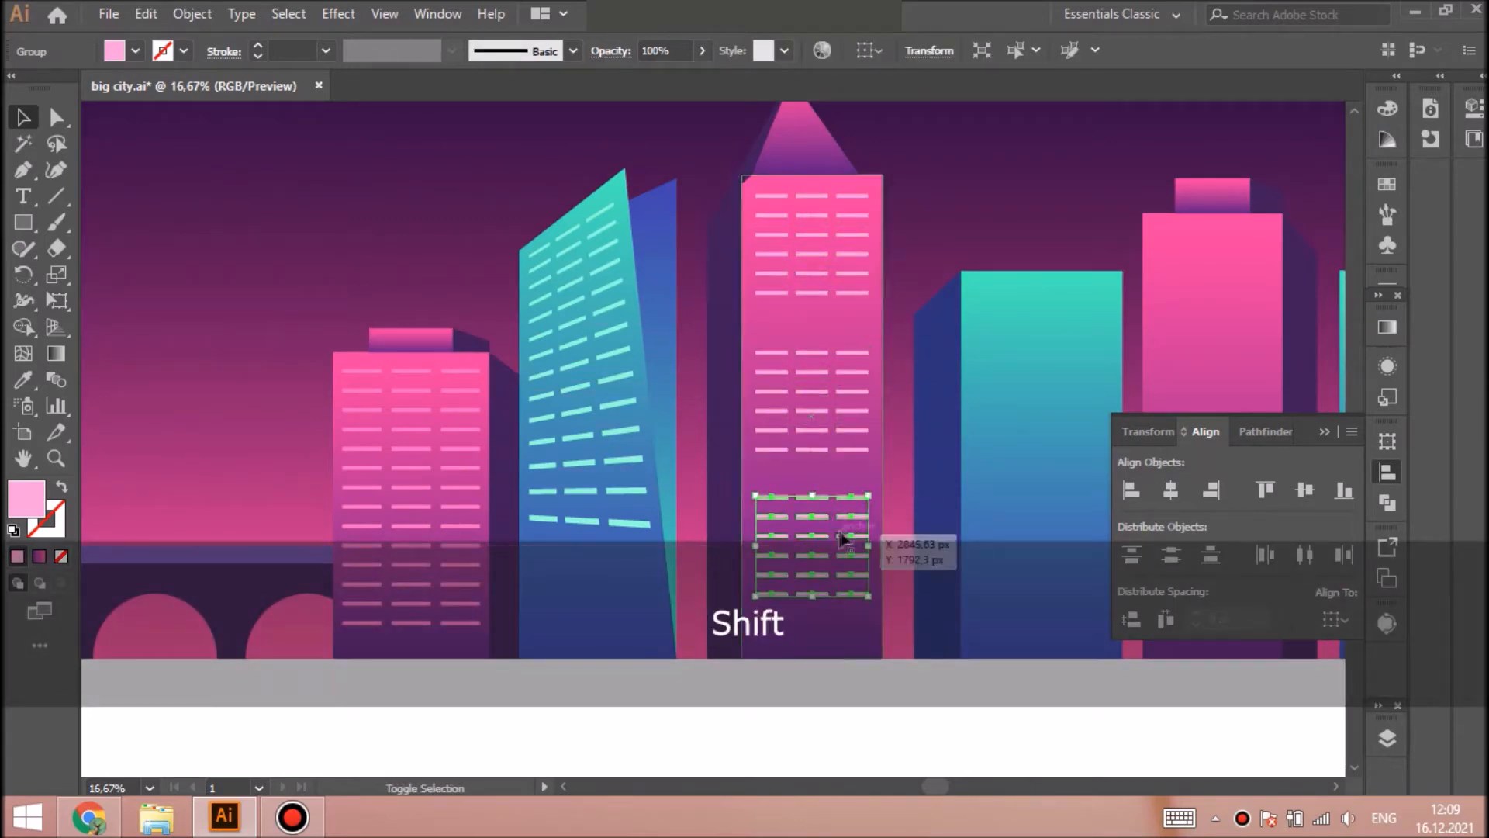
pyautogui.hotkey('shift', 'ctrl', 'a')
pyautogui.hotkey('ctrl', 'z')
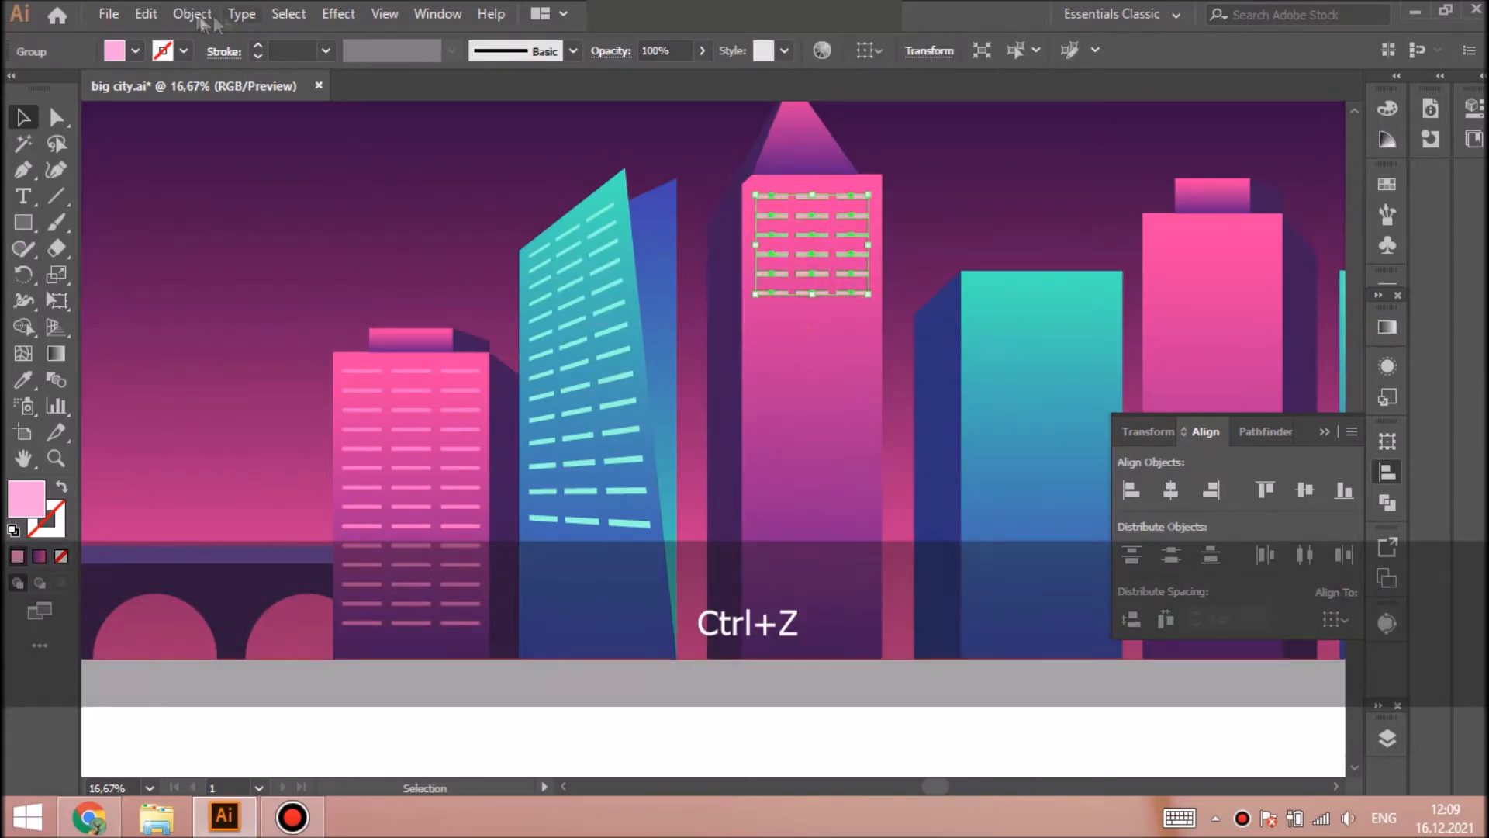
# Rotate the spired tower's window block a quarter turn so its strips stand vertically
pyautogui.click(192, 14)
pyautogui.moveTo(310, 29)
pyautogui.click(581, 86)
pyautogui.write('9')
pyautogui.click(764, 487)
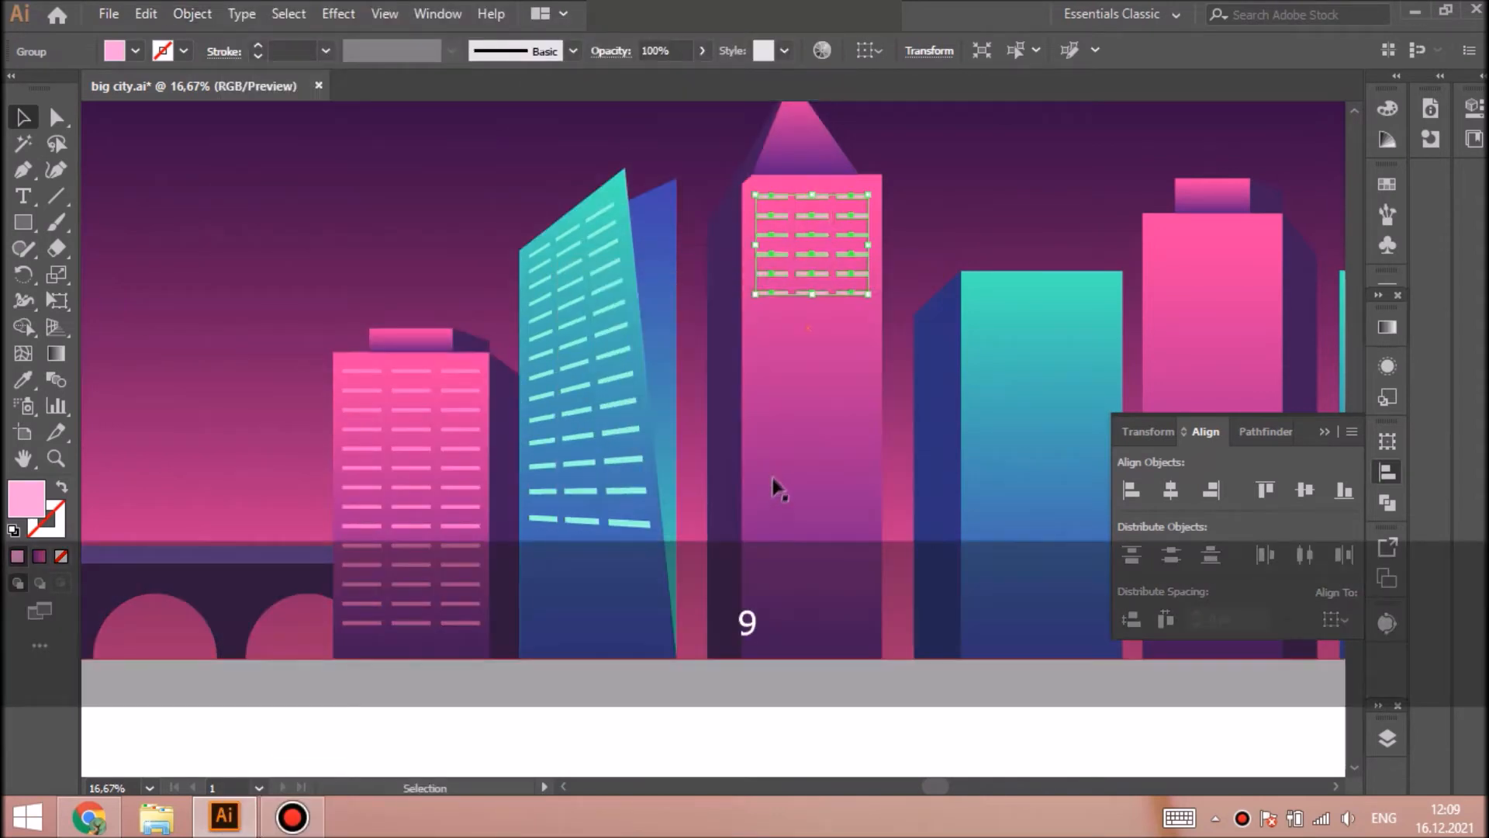
# Center the vertical window block horizontally on the spired tower and adjust its width slightly to fit
pyautogui.hotkey('shift', 'ctrl', 'a')
pyautogui.click(804, 213)
pyautogui.keyDown('shift'); pyautogui.click(838, 406); pyautogui.keyUp('shift')
pyautogui.click(837, 405)
pyautogui.click(1171, 490)
pyautogui.hotkey('shift', 'ctrl', 'a')
pyautogui.click(862, 247)
pyautogui.moveTo(874, 247); pyautogui.dragTo(871, 247)
# Place two copies of the vertical window block at even spacing down the spired tower's front
pyautogui.hotkey('ctrl', 'shift', 'a')
pyautogui.click(846, 199)
pyautogui.moveTo(800, 203); pyautogui.dragTo(800, 367)
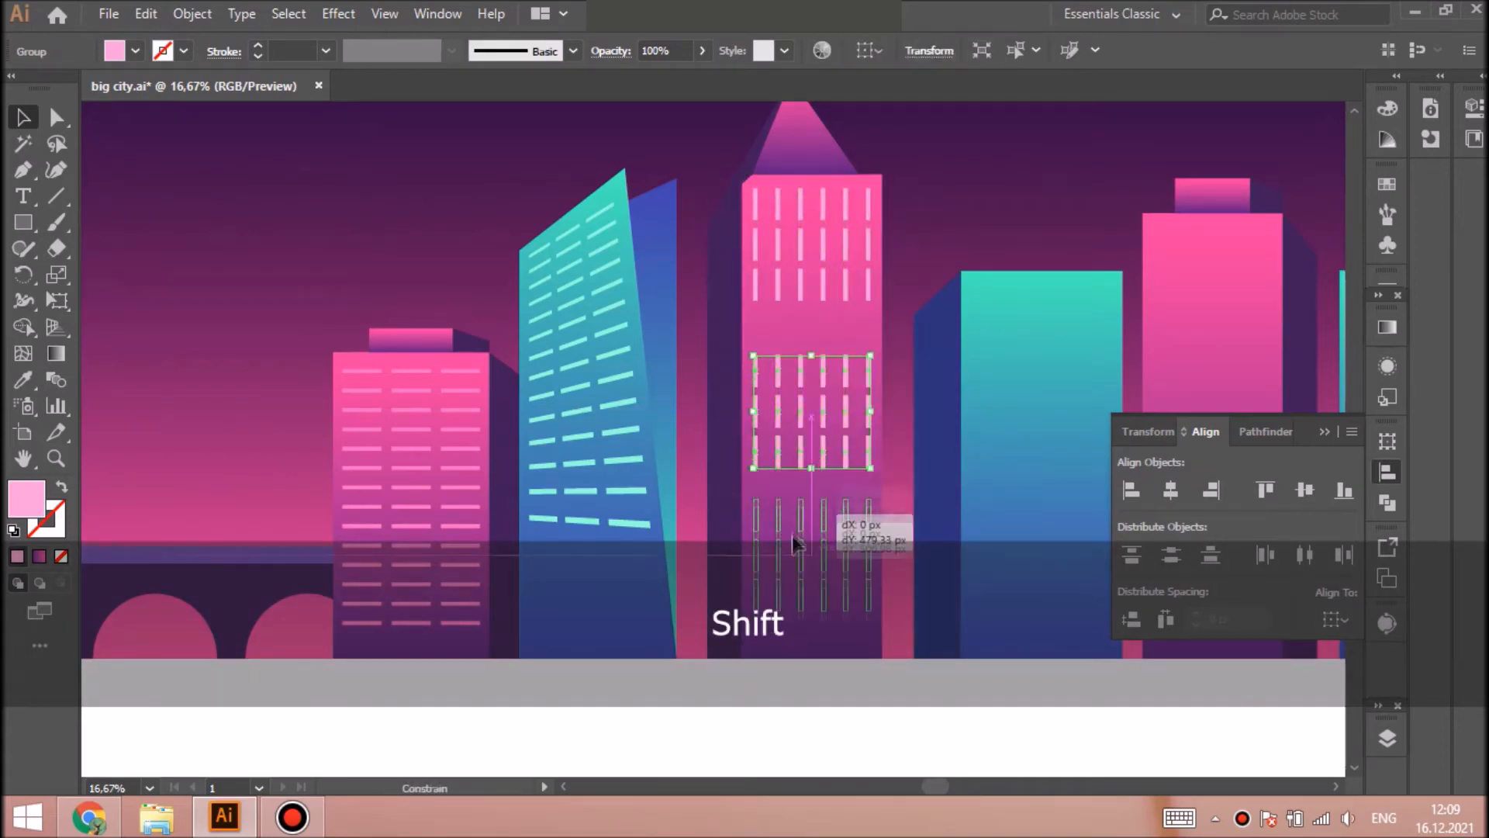
pyautogui.hotkey('ctrl', 'shift', 'a')
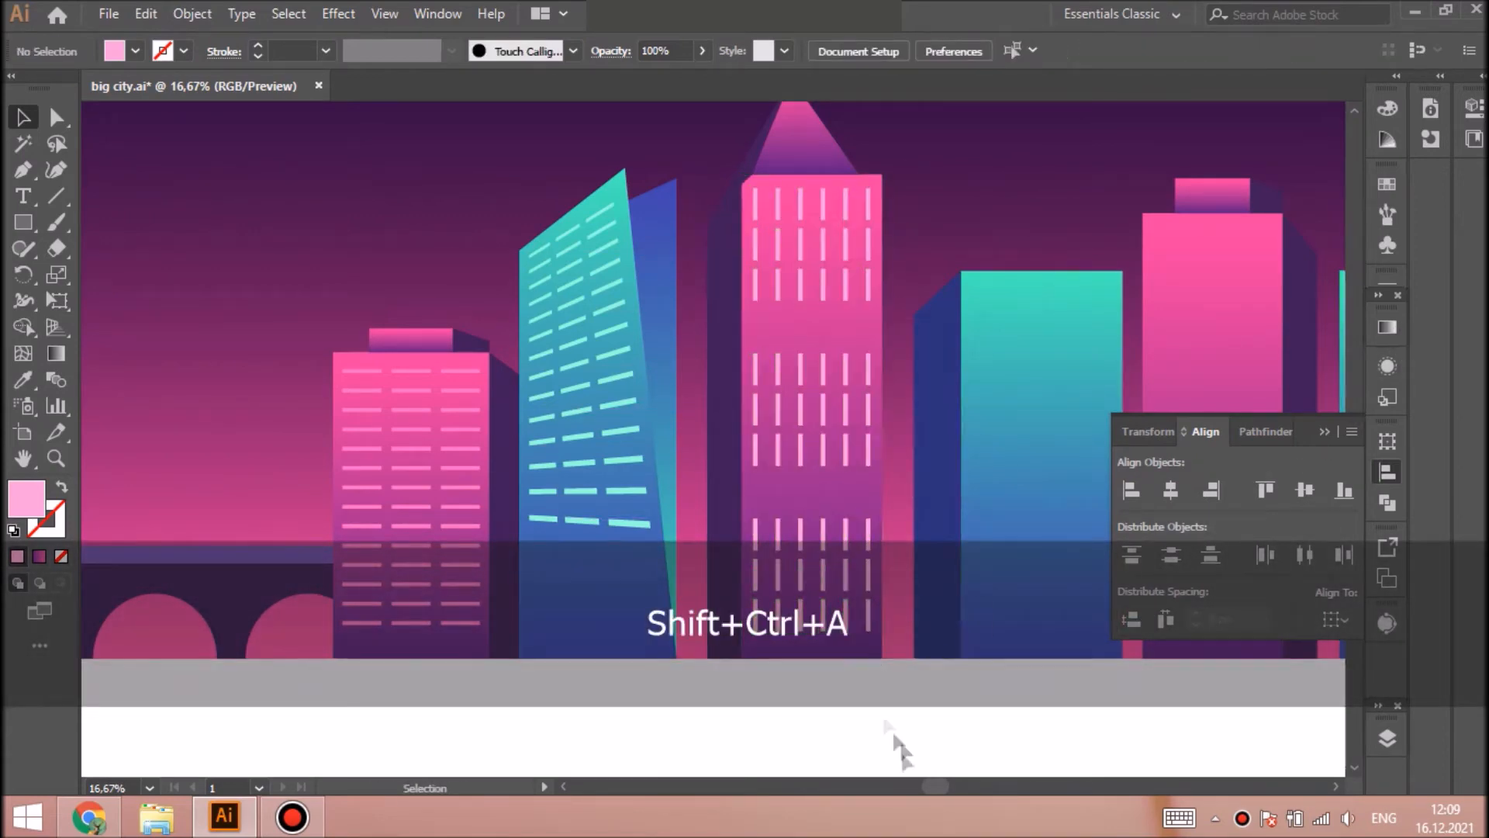
# Copy the horizontal window group from the leftmost pink building onto the wide teal building
pyautogui.hscroll(3, 880, 682)
pyautogui.click(332, 380)
pyautogui.hotkey('ctrl', 'c')
pyautogui.hotkey('ctrl', 'f')
pyautogui.moveTo(353, 373); pyautogui.dragTo(884, 408)
pyautogui.hotkey('ctrl', 'z')
pyautogui.moveTo(328, 389); pyautogui.dragTo(959, 357)
# Match the wide teal building's window fill to the pale aqua windows of the slanted tower
pyautogui.press('i')
pyautogui.click(454, 335)
pyautogui.hotkey('ctrl', 'shift', 'a')
# Copy the spired tower's upper window block onto the pink tower with the flat rooftop box
pyautogui.moveTo(949, 786); pyautogui.dragTo(984, 788)
pyautogui.press('v')
pyautogui.click(496, 209)
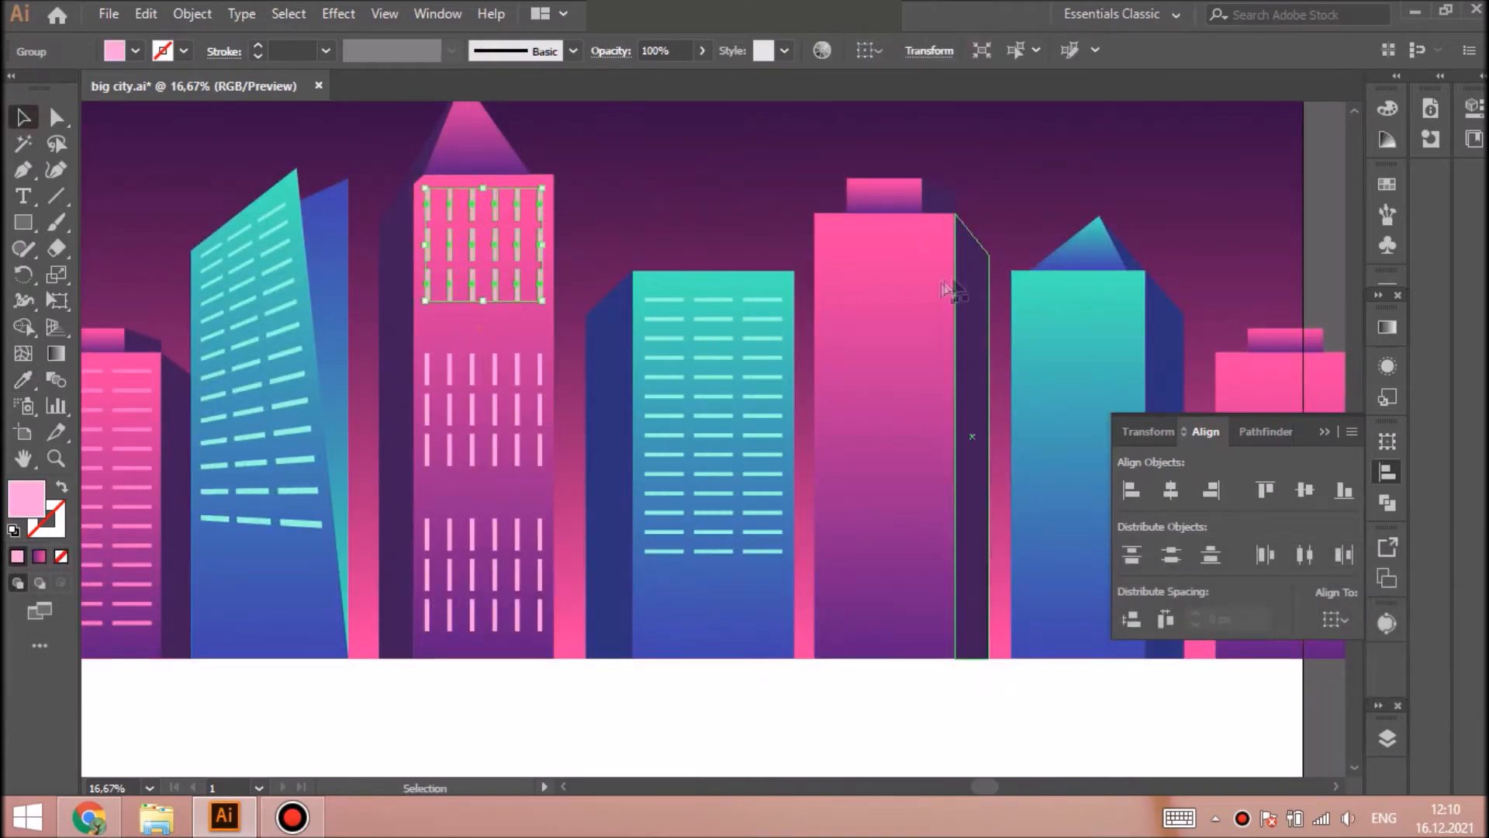
pyautogui.hotkey('ctrl', 'c')
pyautogui.hotkey('ctrl', 'f')
pyautogui.moveTo(496, 210); pyautogui.dragTo(892, 249)
# Fill the flat-topped pink tower's front with three stacked blocks of long vertical window strips
pyautogui.moveTo(885, 347); pyautogui.dragTo(885, 630)
pyautogui.hotkey('ctrl', 'shift', 'a')
pyautogui.keyDown('shift'); pyautogui.click(894, 250); pyautogui.keyUp('shift')
pyautogui.hotkey('ctrl', 'shift', 'a')
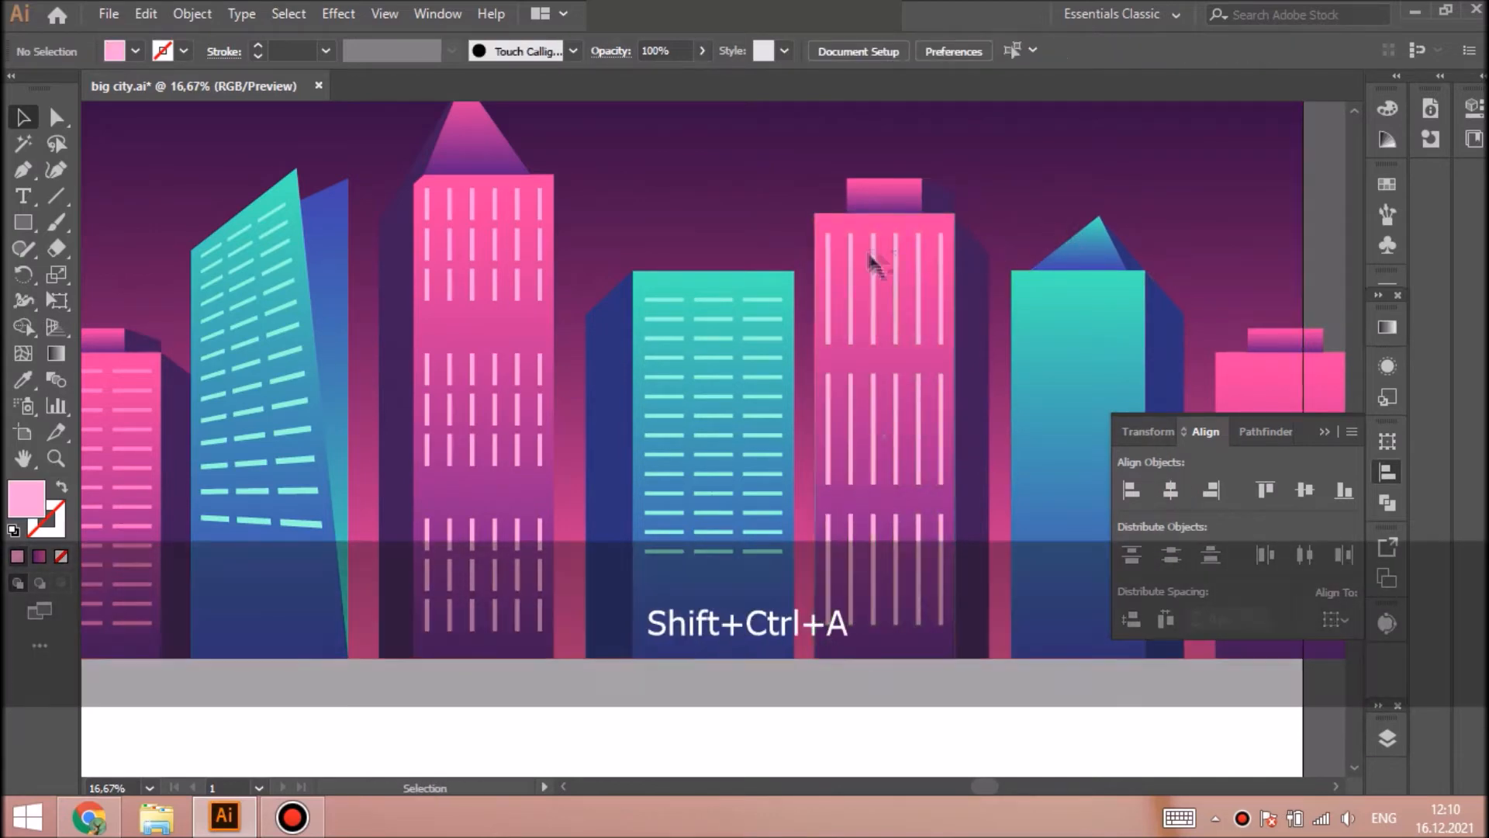
# Copy the spired tower's upper window block onto the upper part of the teal building with the pointed roof
pyautogui.click(535, 234)
pyautogui.hotkey('ctrl', 'f')
pyautogui.hotkey('ctrl', 'x')
pyautogui.hotkey('ctrl', 'f')
pyautogui.moveTo(476, 245); pyautogui.dragTo(1078, 346)
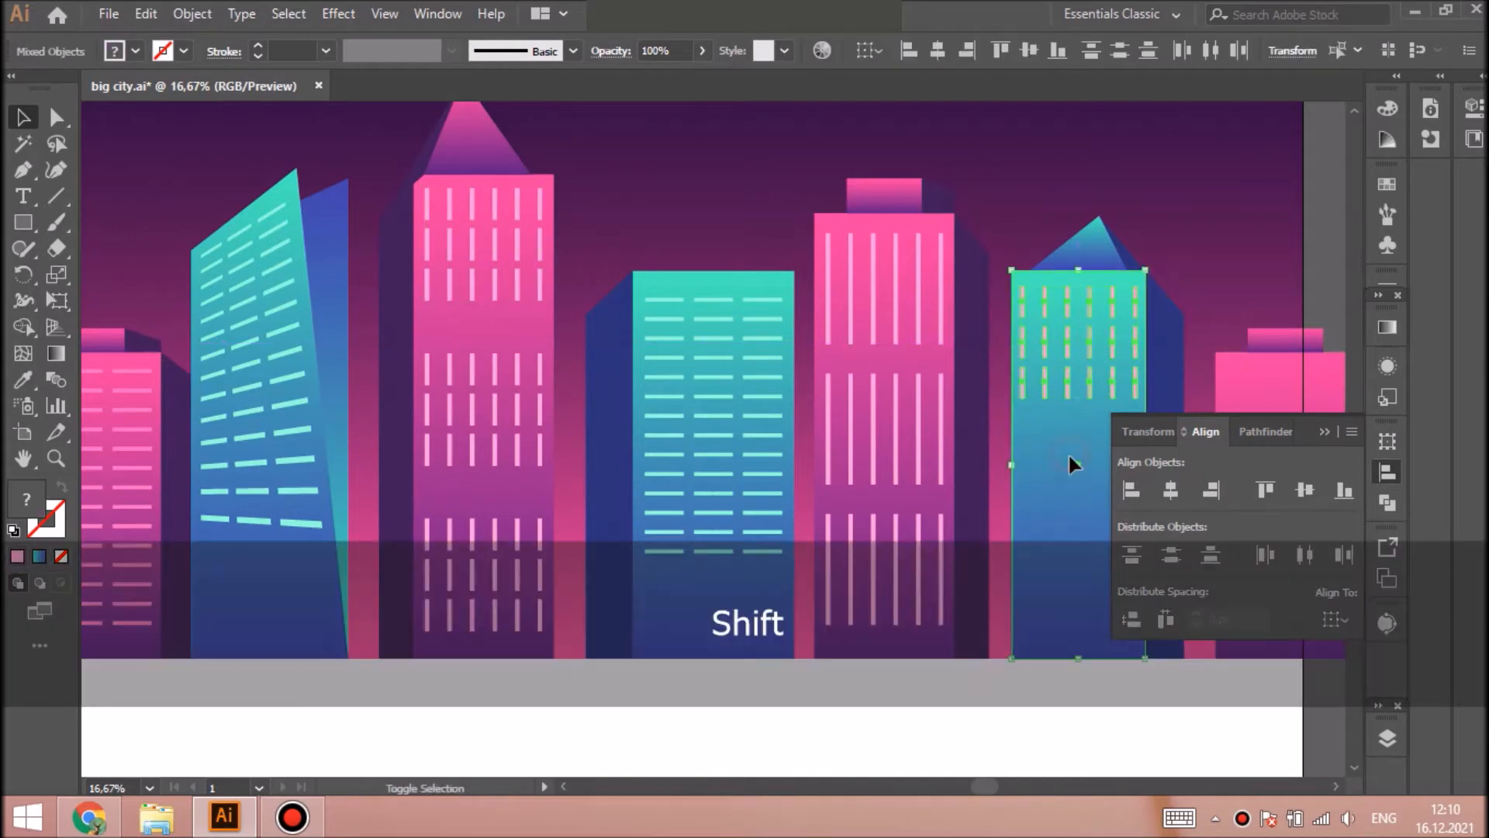
# Match the pointed-roof teal building's window fill to the pale aqua windows of the wide teal building
pyautogui.hotkey('ctrl', 'shift', 'a')
pyautogui.click(24, 380)
pyautogui.click(669, 338)
pyautogui.hotkey('ctrl', 'shift', 'a')
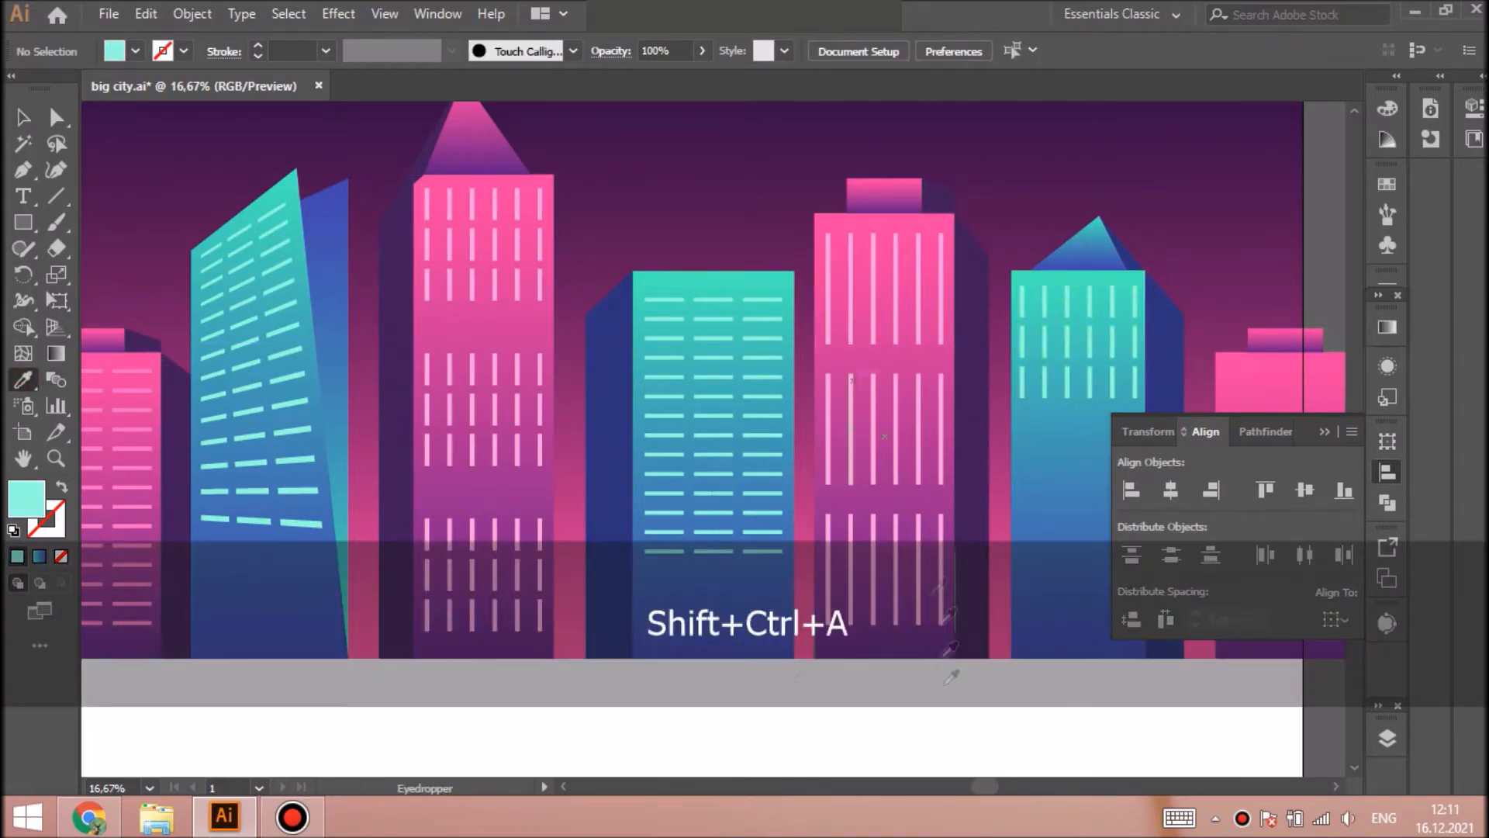
# Duplicate the pale aqua window block onto the lower part of the teal building with the pointed roof
pyautogui.moveTo(985, 786); pyautogui.dragTo(1029, 786)
pyautogui.click(768, 310)
pyautogui.hotkey('ctrl', 'c')
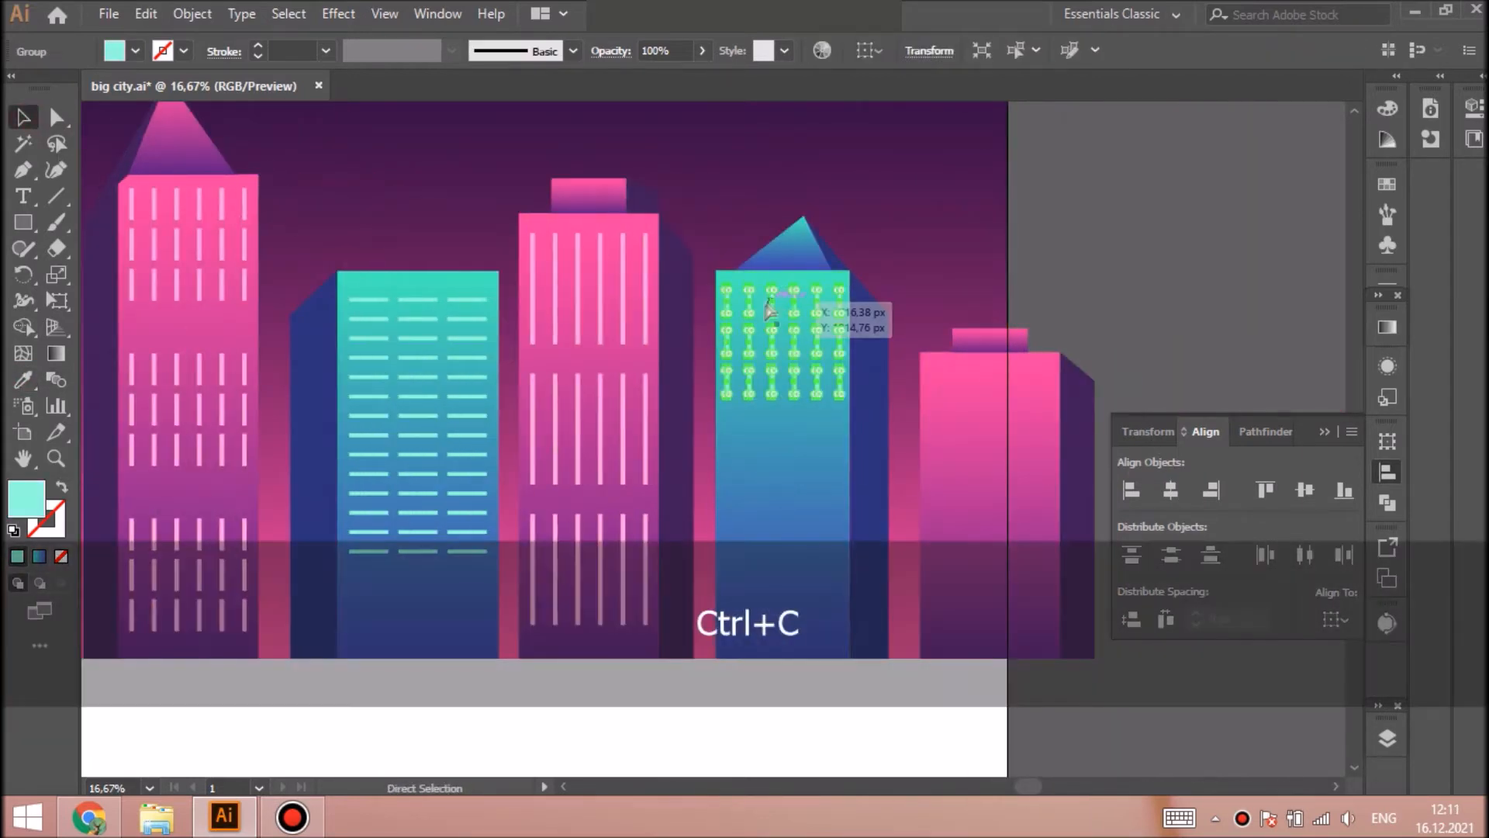
pyautogui.hotkey('ctrl', 'shift', 'a')
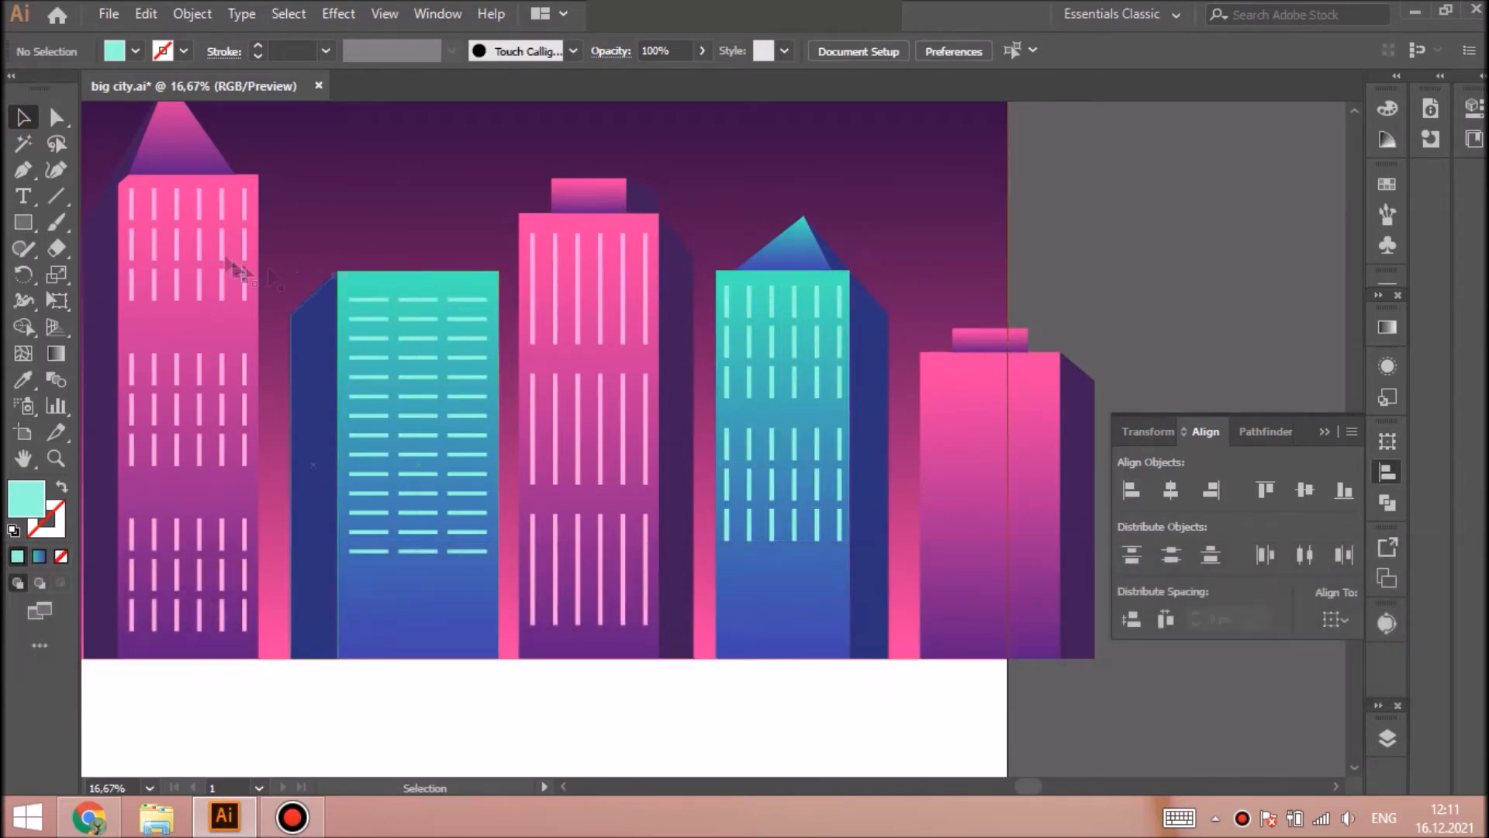
# Copy the wide teal building's window grid onto the rightmost pink building, colour it light pink and fit it centred on the front
pyautogui.moveTo(1028, 788)
pyautogui.mouseDown()
pyautogui.moveTo(972, 788)
pyautogui.moveTo(1055, 786)
pyautogui.mouseUp()
pyautogui.click(173, 375)
pyautogui.press('i')
pyautogui.click(553, 250)
pyautogui.hotkey('ctrl', 'c')
pyautogui.click(807, 504)
pyautogui.hotkey('ctrl', 'v')
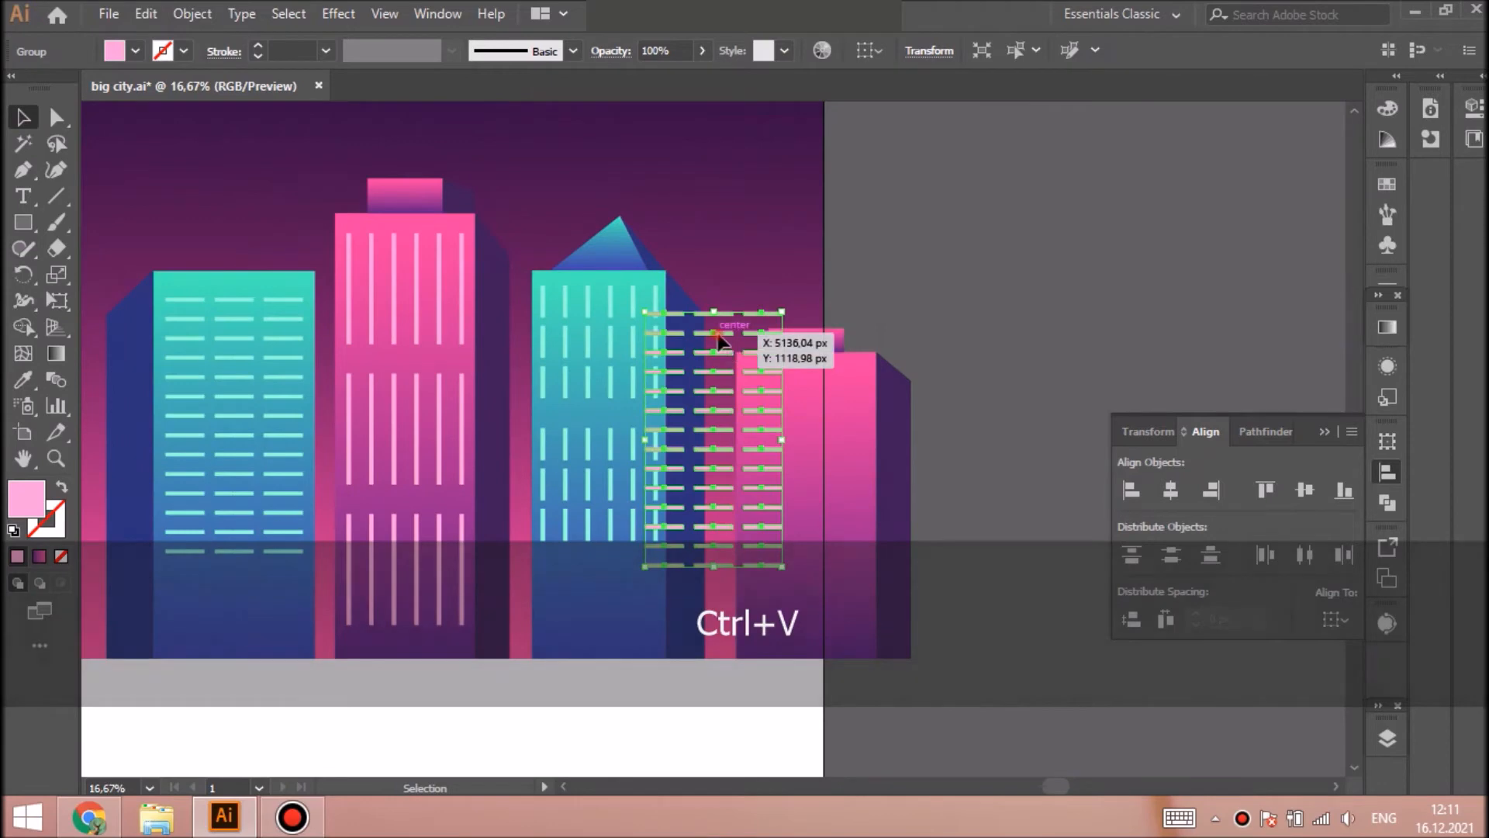
pyautogui.moveTo(719, 340); pyautogui.dragTo(818, 392)
pyautogui.moveTo(870, 494); pyautogui.dragTo(881, 658)
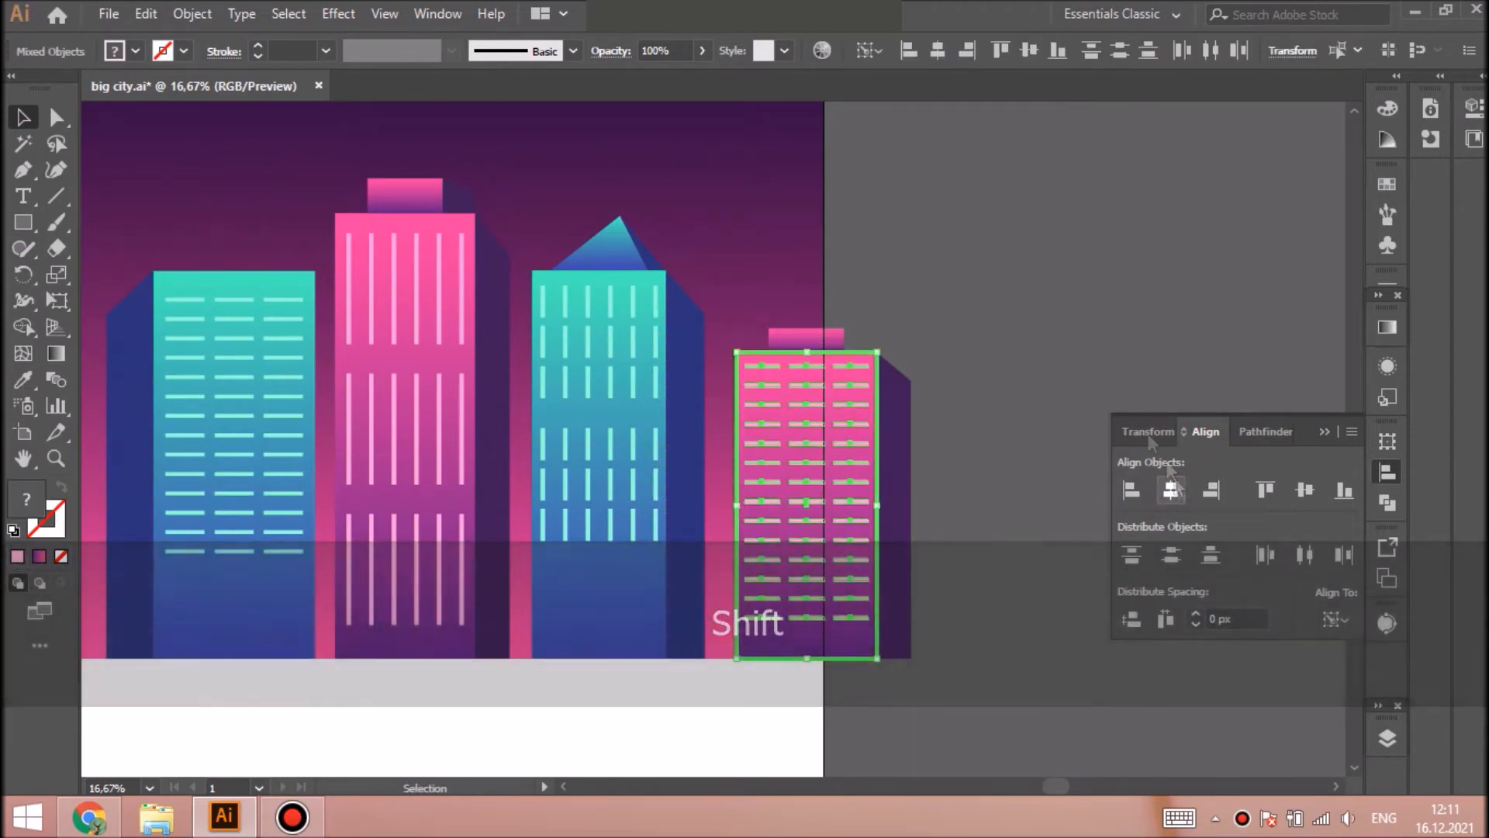
pyautogui.click(974, 322)
# Scale down the buildings on Layer 3 and Layer 4, and enlarge the Layer 5 bridge to reach the leftmost building
pyautogui.hotkey('ctrl', '-')
pyautogui.hotkey('ctrl', '-')
pyautogui.hotkey('ctrl', '-')
pyautogui.hotkey('ctrl', '-')
pyautogui.click(1388, 738)
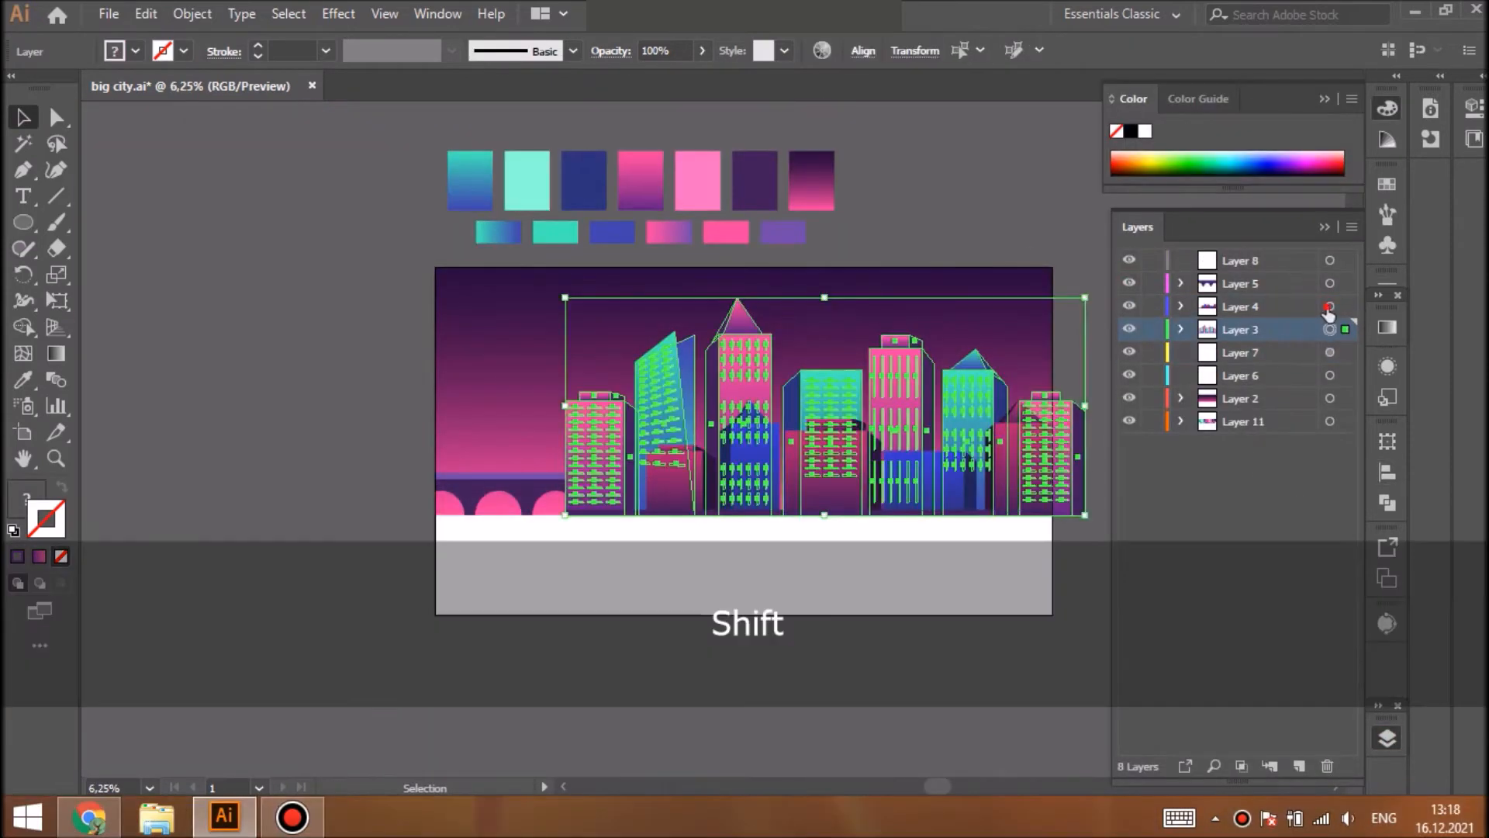
pyautogui.moveTo(564, 297); pyautogui.dragTo(608, 316)
pyautogui.hotkey('ctrl', 'shift', 'a')
pyautogui.click(1329, 284)
pyautogui.moveTo(566, 493); pyautogui.dragTo(630, 477)
pyautogui.hotkey('ctrl', 'shift', 'a')
# Shorten the dark purple ground strip's left end and make the strip slightly thinner beneath the buildings
pyautogui.click(857, 512)
pyautogui.hotkey('ctrl', '=')
pyautogui.hotkey('ctrl', '=')
pyautogui.hotkey('ctrl', '=')
pyautogui.moveTo(122, 435)
pyautogui.mouseDown()
pyautogui.moveTo(101, 430)
pyautogui.moveTo(149, 435)
pyautogui.mouseUp()
pyautogui.moveTo(760, 435); pyautogui.dragTo(760, 433)
pyautogui.hotkey('ctrl', 'shift', 'a')
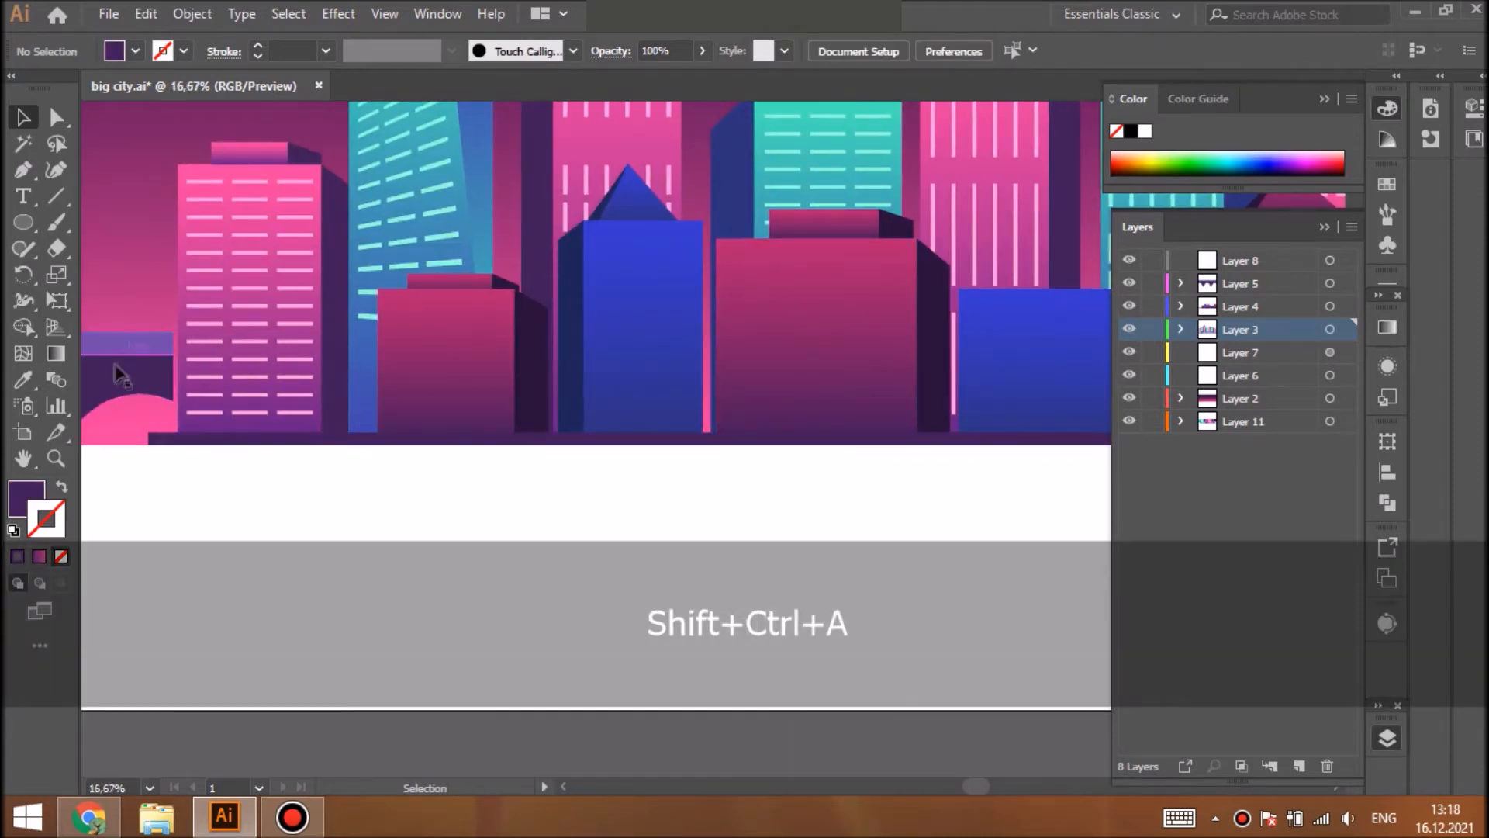
# Reshape the bridge with a thinner deck strip and taller arches
pyautogui.click(140, 376)
pyautogui.keyDown('shift'); pyautogui.click(138, 344); pyautogui.keyUp('shift')
pyautogui.hotkey('ctrl', '-')
pyautogui.hotkey('ctrl', '-')
pyautogui.moveTo(711, 479); pyautogui.dragTo(714, 398)
pyautogui.hotkey('ctrl', '=')
pyautogui.hotkey('ctrl', '-')
pyautogui.hotkey('ctrl', '-')
pyautogui.hotkey('ctrl', '-')
pyautogui.hotkey('ctrl', '-')
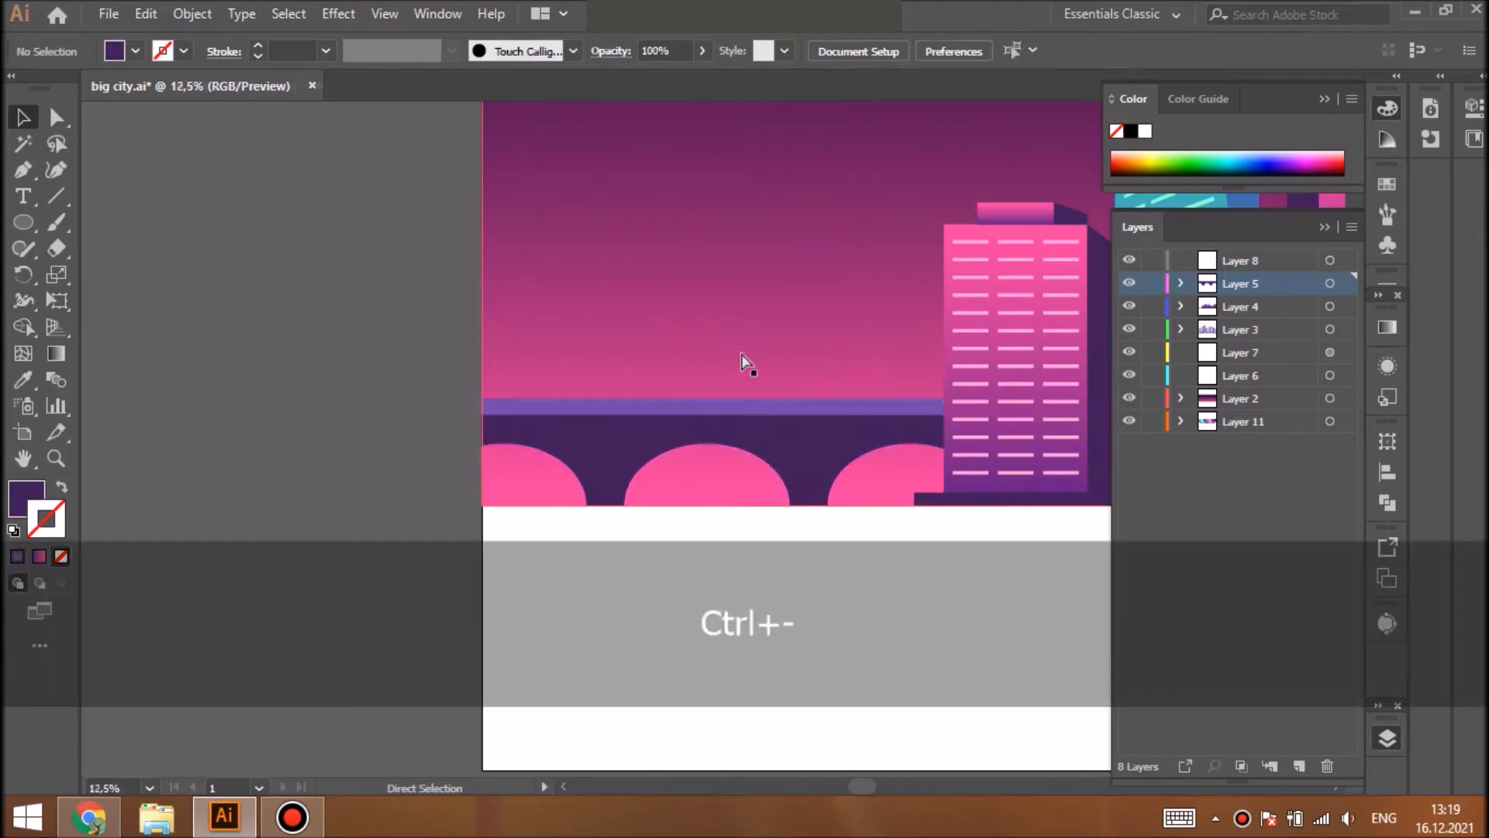
pyautogui.click(737, 432)
# Copy window rows from the leftmost pink building onto the small magenta building and enlarge them into two rows of three large windows
pyautogui.hotkey('ctrl', '=')
pyautogui.hotkey('ctrl', '=')
pyautogui.hotkey('ctrl', '=')
pyautogui.click(421, 341)
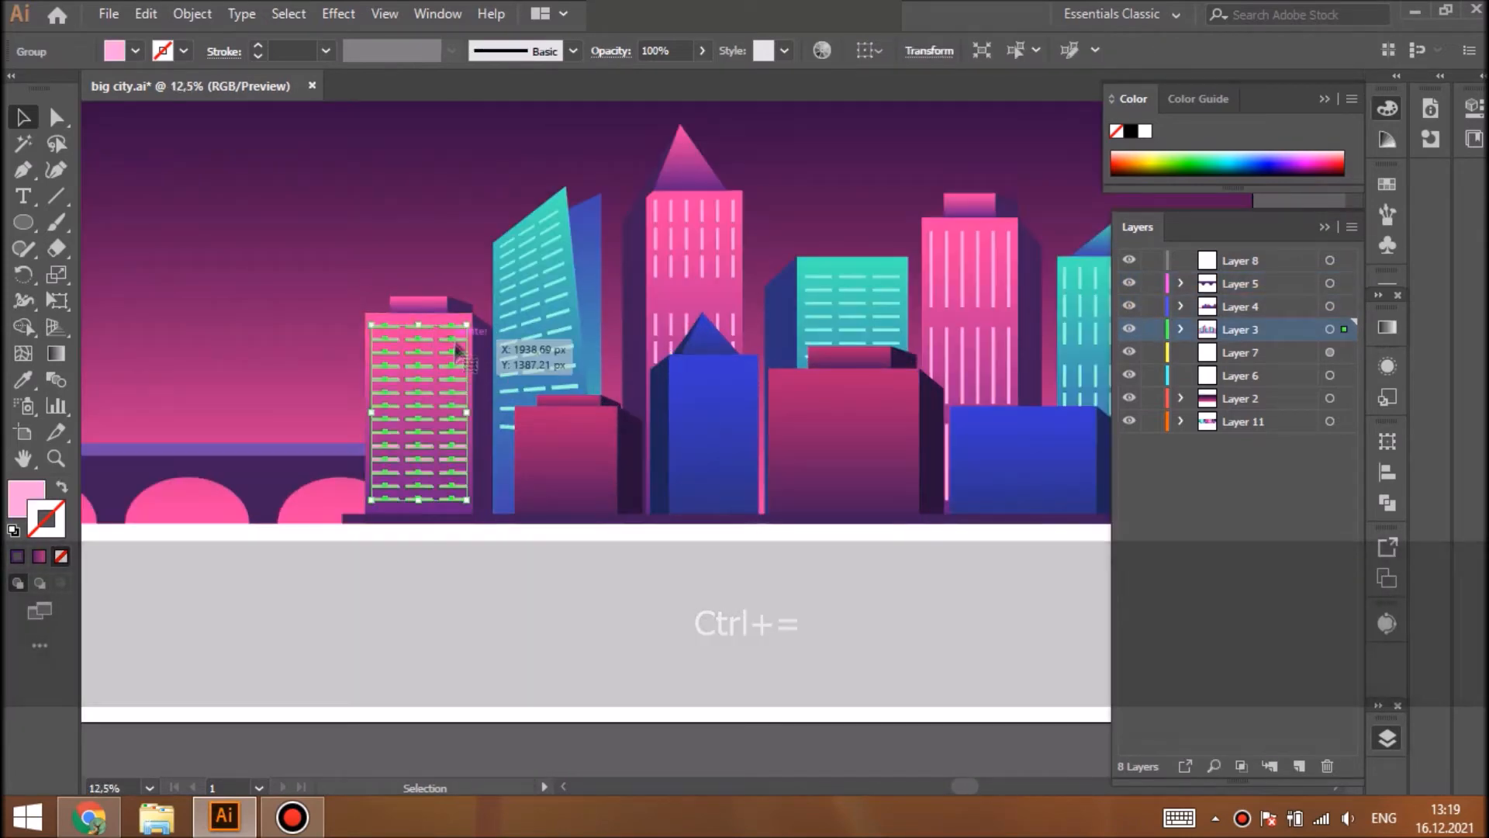
pyautogui.doubleClick(446, 336)
pyautogui.hotkey('ctrl', 'c')
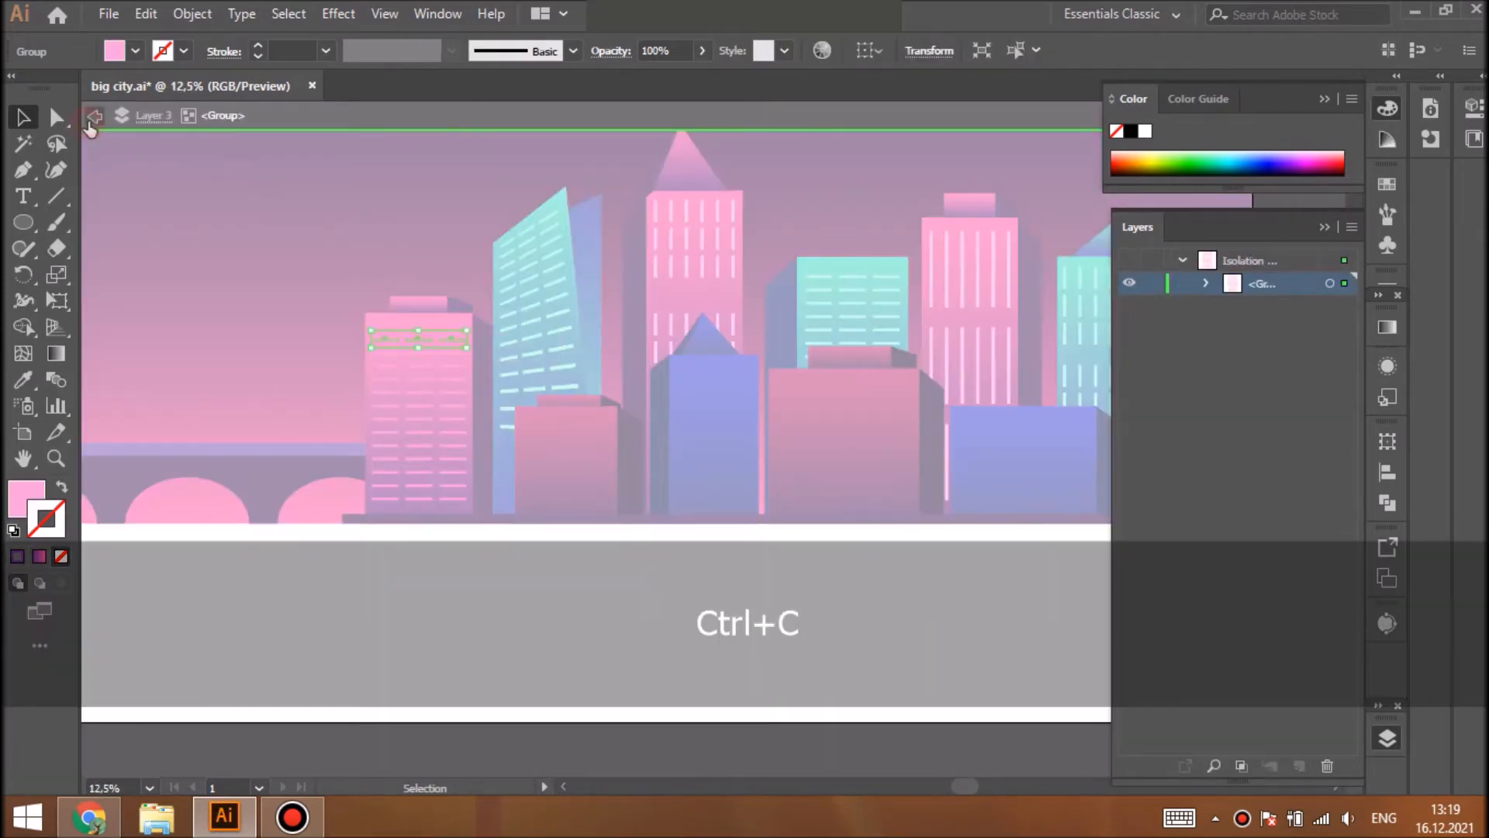
pyautogui.press('Escape')
pyautogui.hotkey('ctrl', 'v')
pyautogui.moveTo(737, 439); pyautogui.dragTo(714, 499)
pyautogui.hotkey('ctrl', '=')
pyautogui.hotkey('ctrl', '=')
pyautogui.keyDown('shift'); pyautogui.click(781, 449); pyautogui.keyUp('shift')
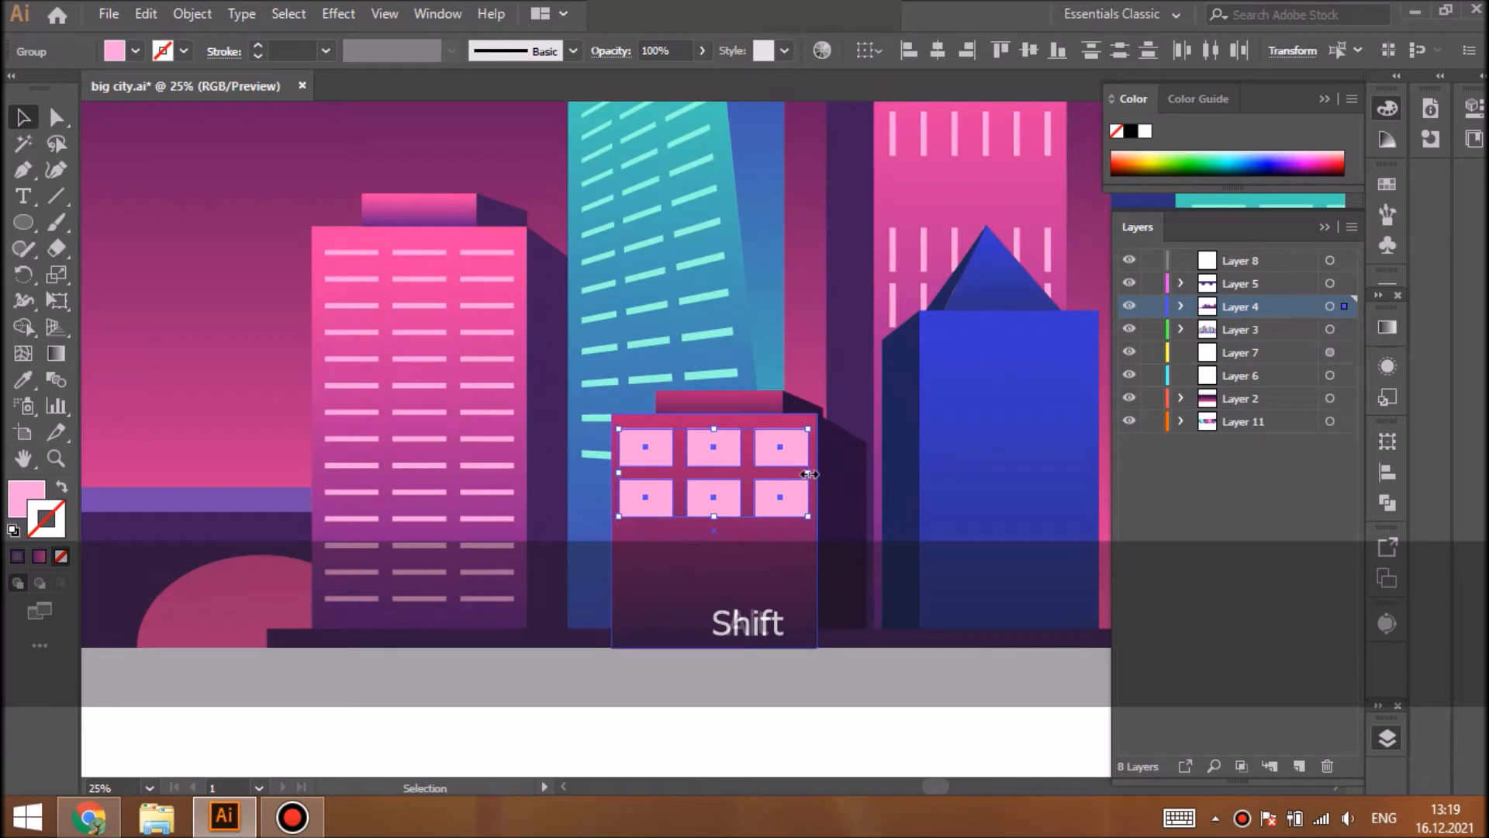
# Duplicate the window row as a third row on the small magenta building and space the three rows evenly
pyautogui.hotkey('ctrl', 'shift', 'a')
pyautogui.click(778, 494)
pyautogui.hotkey('ctrl', 'c')
pyautogui.hotkey('ctrl', 'f')
pyautogui.moveTo(779, 494); pyautogui.dragTo(777, 545)
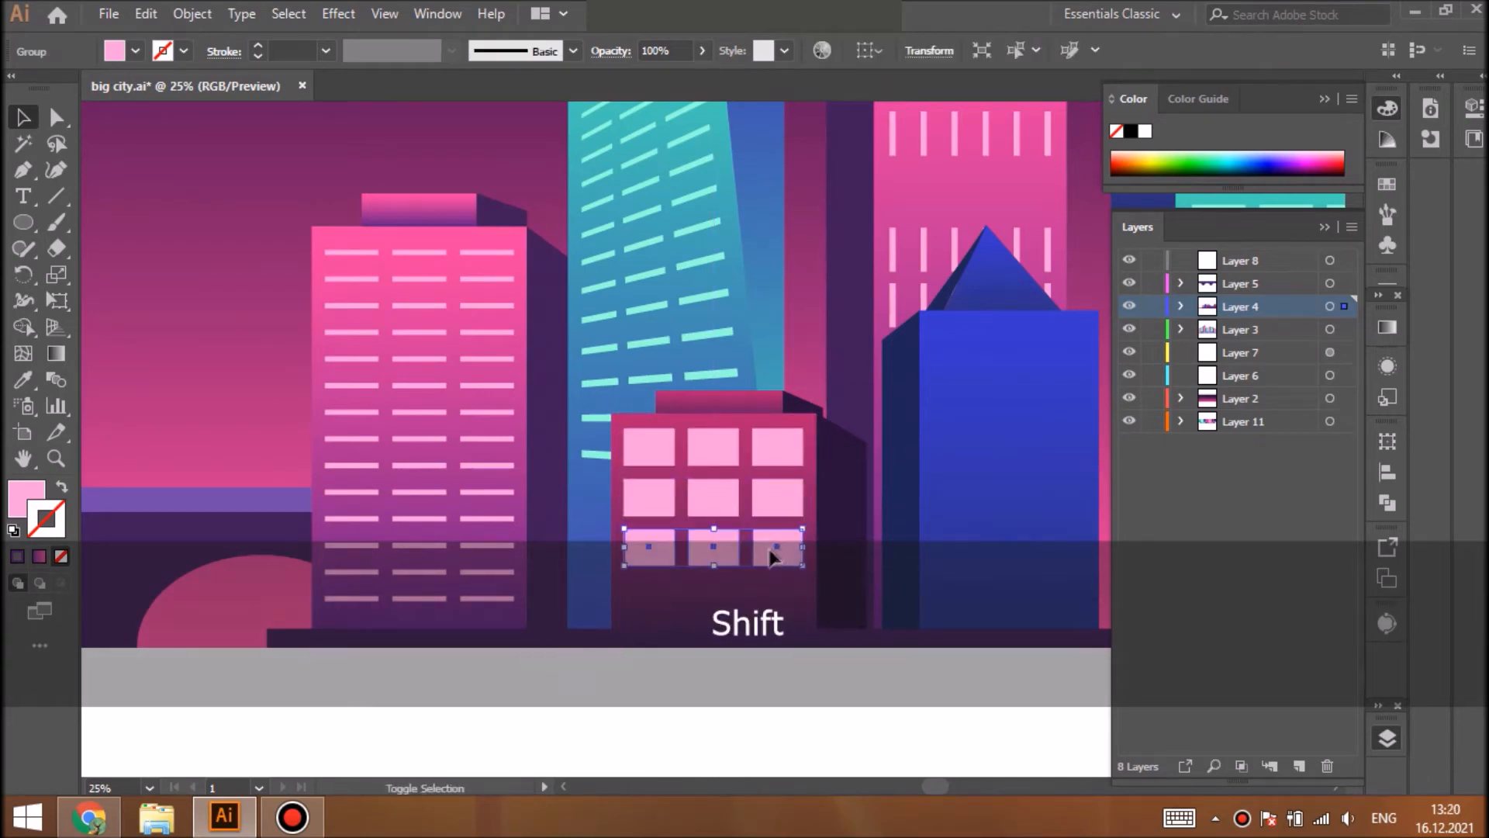
pyautogui.keyDown('shift'); pyautogui.click(774, 494); pyautogui.keyUp('shift')
pyautogui.keyDown('shift'); pyautogui.click(777, 452); pyautogui.keyUp('shift')
pyautogui.click(1387, 472)
pyautogui.hotkey('ctrl', 'shift', 'a')
# Copy a row of three large pink windows from the small magenta building onto the blue building with the pointed roof
pyautogui.hscroll(3, 612, 450)
pyautogui.click(610, 449)
pyautogui.hotkey('ctrl', 'c')
pyautogui.hotkey('ctrl', 'f')
pyautogui.moveTo(610, 449); pyautogui.dragTo(884, 390)
pyautogui.click(189, 14)
pyautogui.moveTo(266, 31)
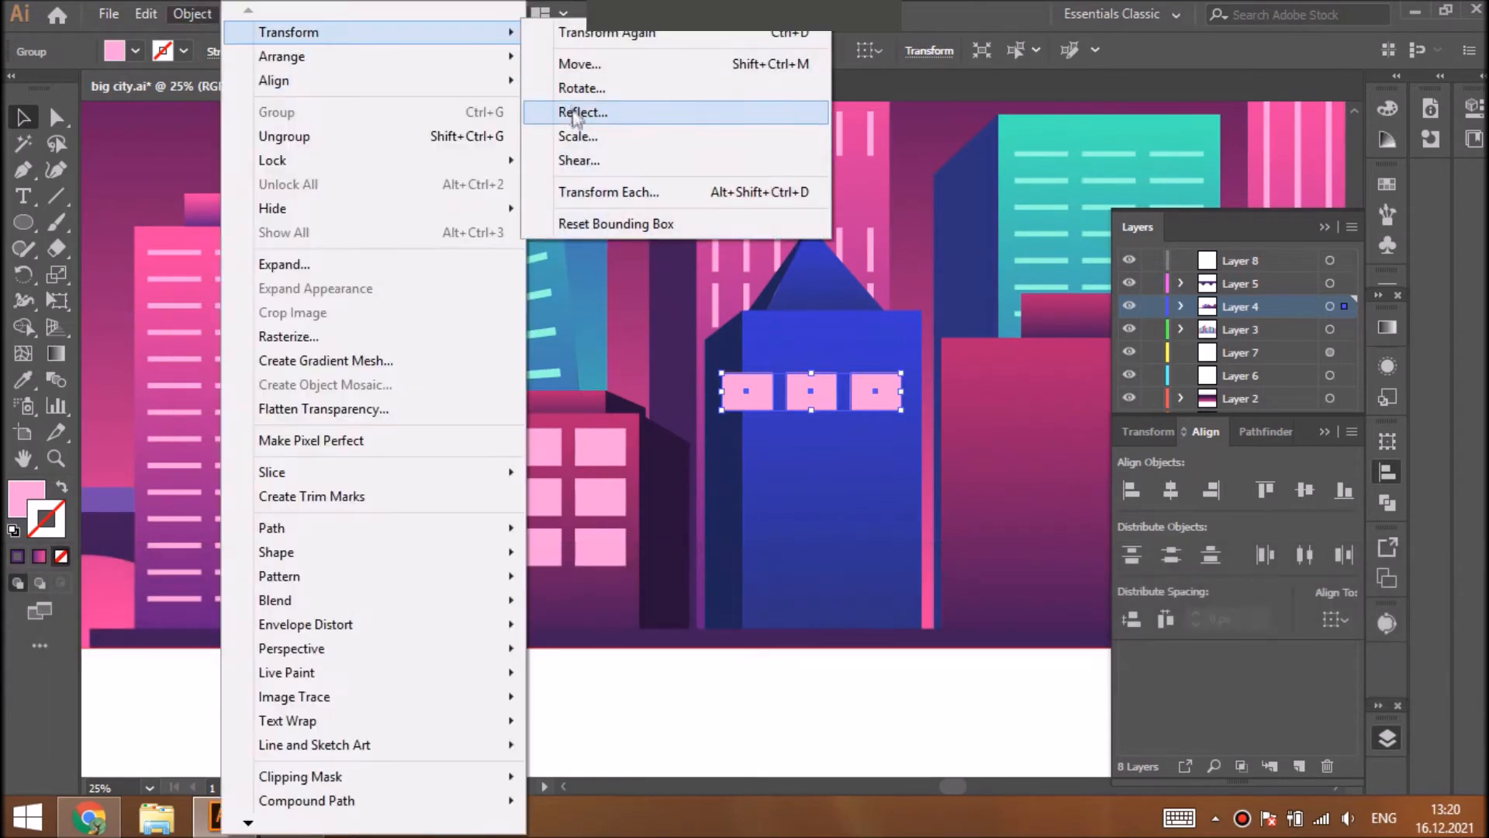
pyautogui.click(574, 104)
pyautogui.click(752, 546)
# Rotate the copied window row upright and build three evenly spaced pale aqua window columns from it on the pointed-roof blue building
pyautogui.click(193, 13)
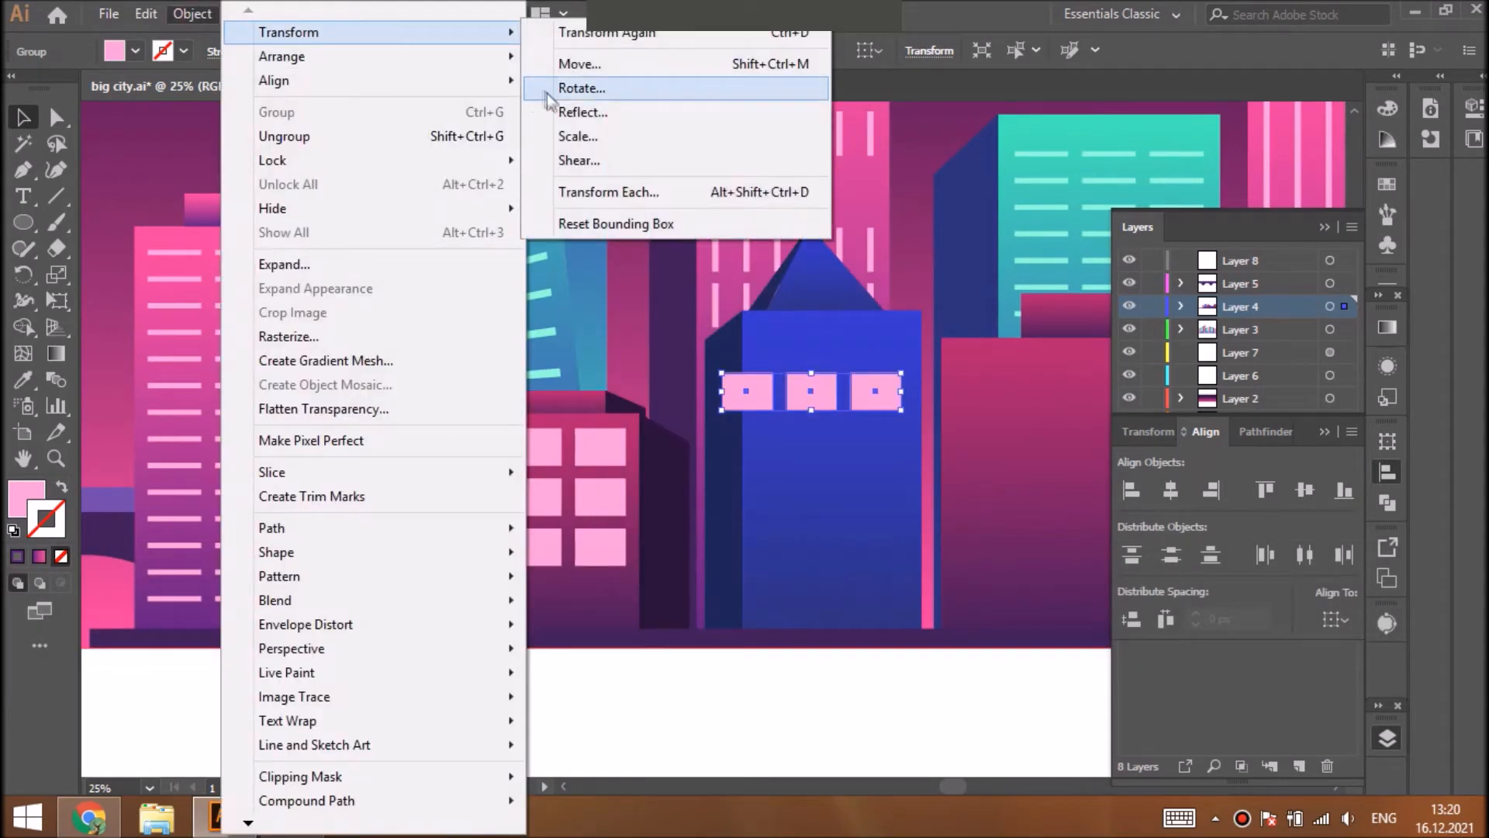
pyautogui.click(598, 86)
pyautogui.click(754, 487)
pyautogui.moveTo(797, 358); pyautogui.dragTo(889, 366)
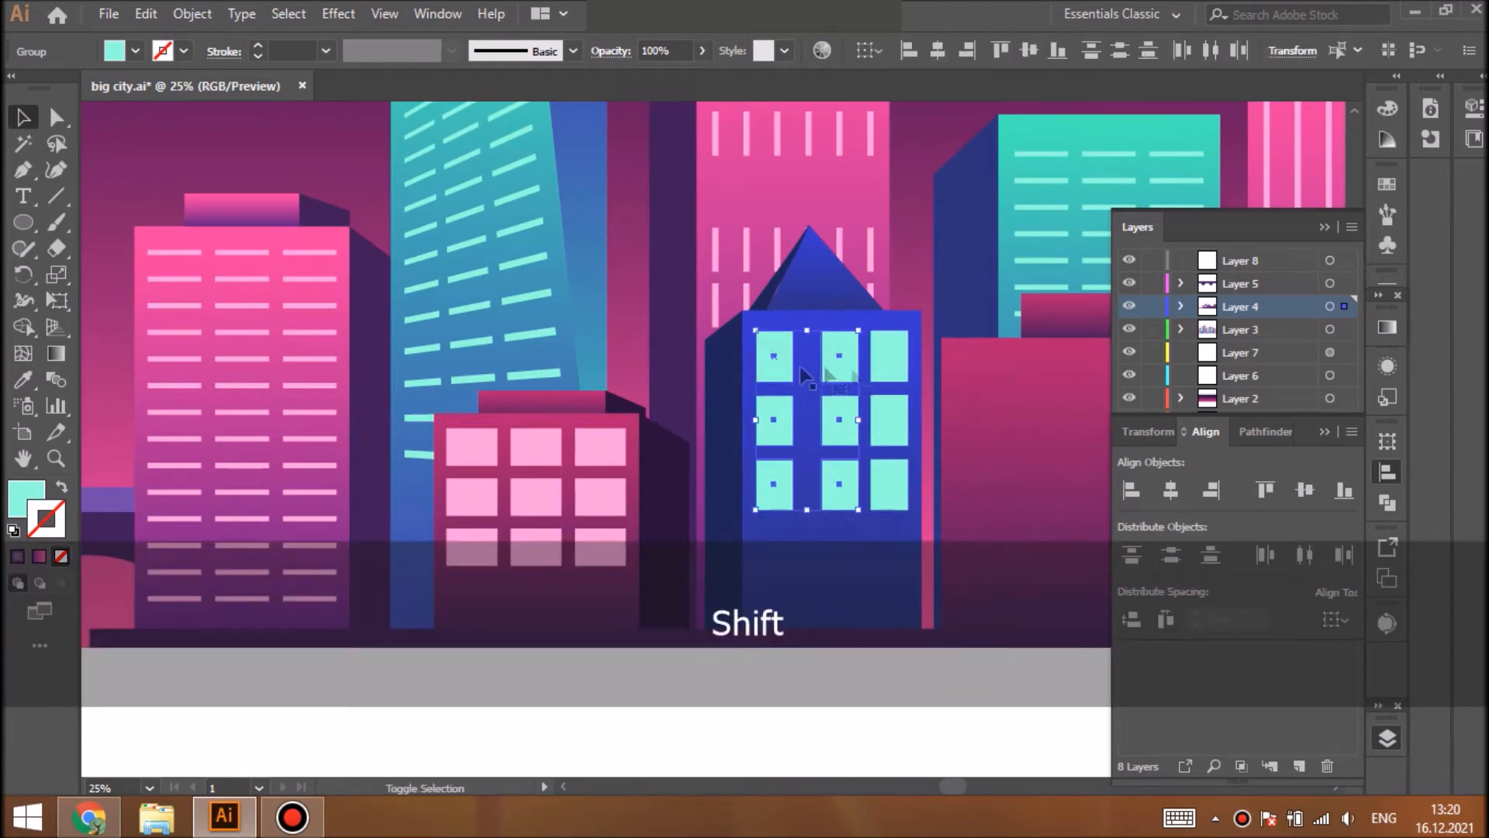
pyautogui.click(1164, 619)
pyautogui.hotkey('shift', 'ctrl', 'a')
# Draw a wide rectangular entrance at the base of the small magenta building and fill it with the windows' light pink
pyautogui.moveTo(23, 223); pyautogui.dragTo(93, 219)
pyautogui.moveTo(487, 588); pyautogui.dragTo(590, 628)
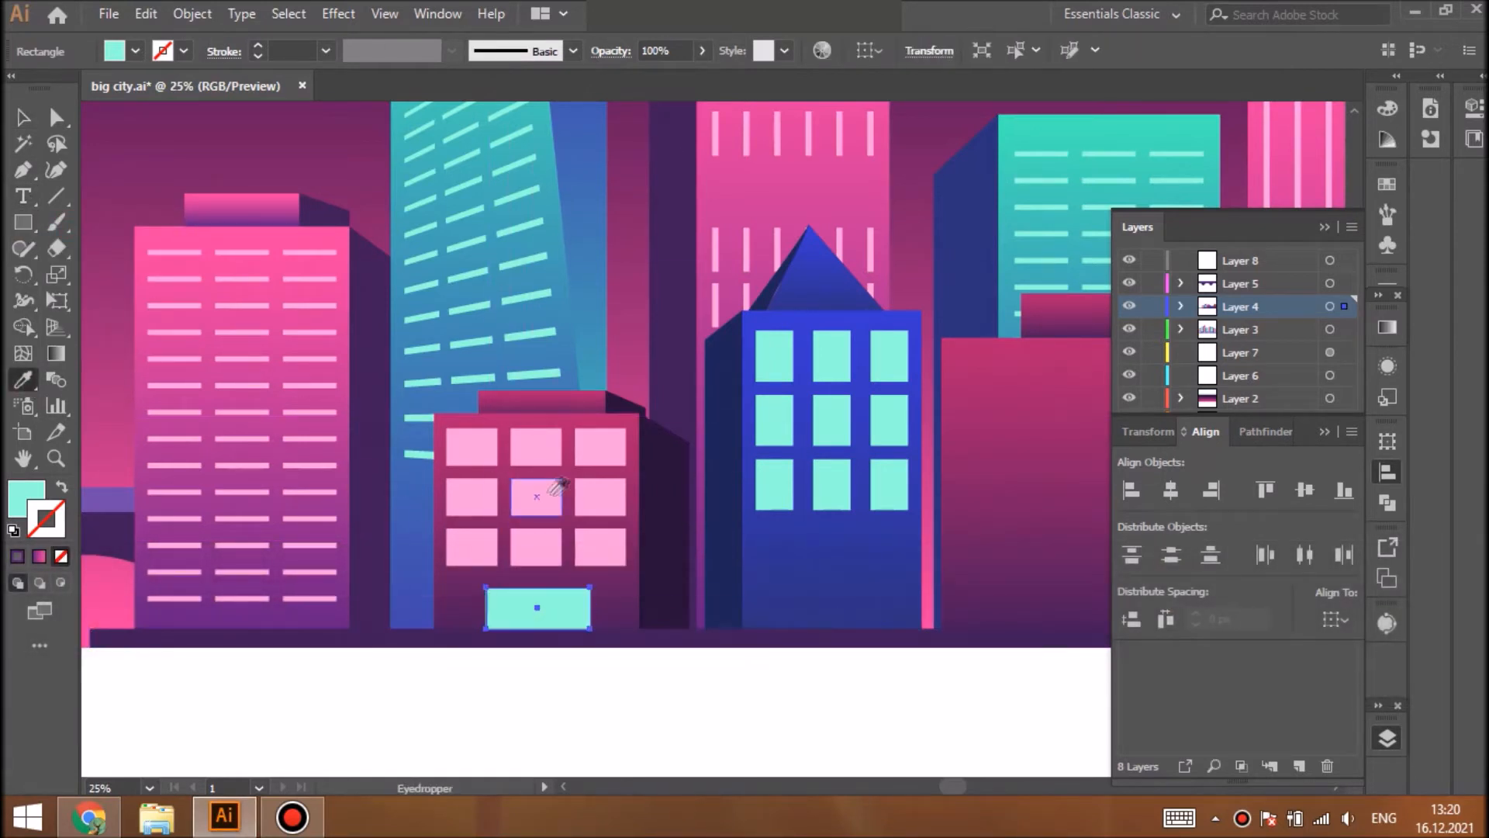
pyautogui.press('i')
pyautogui.click(535, 547)
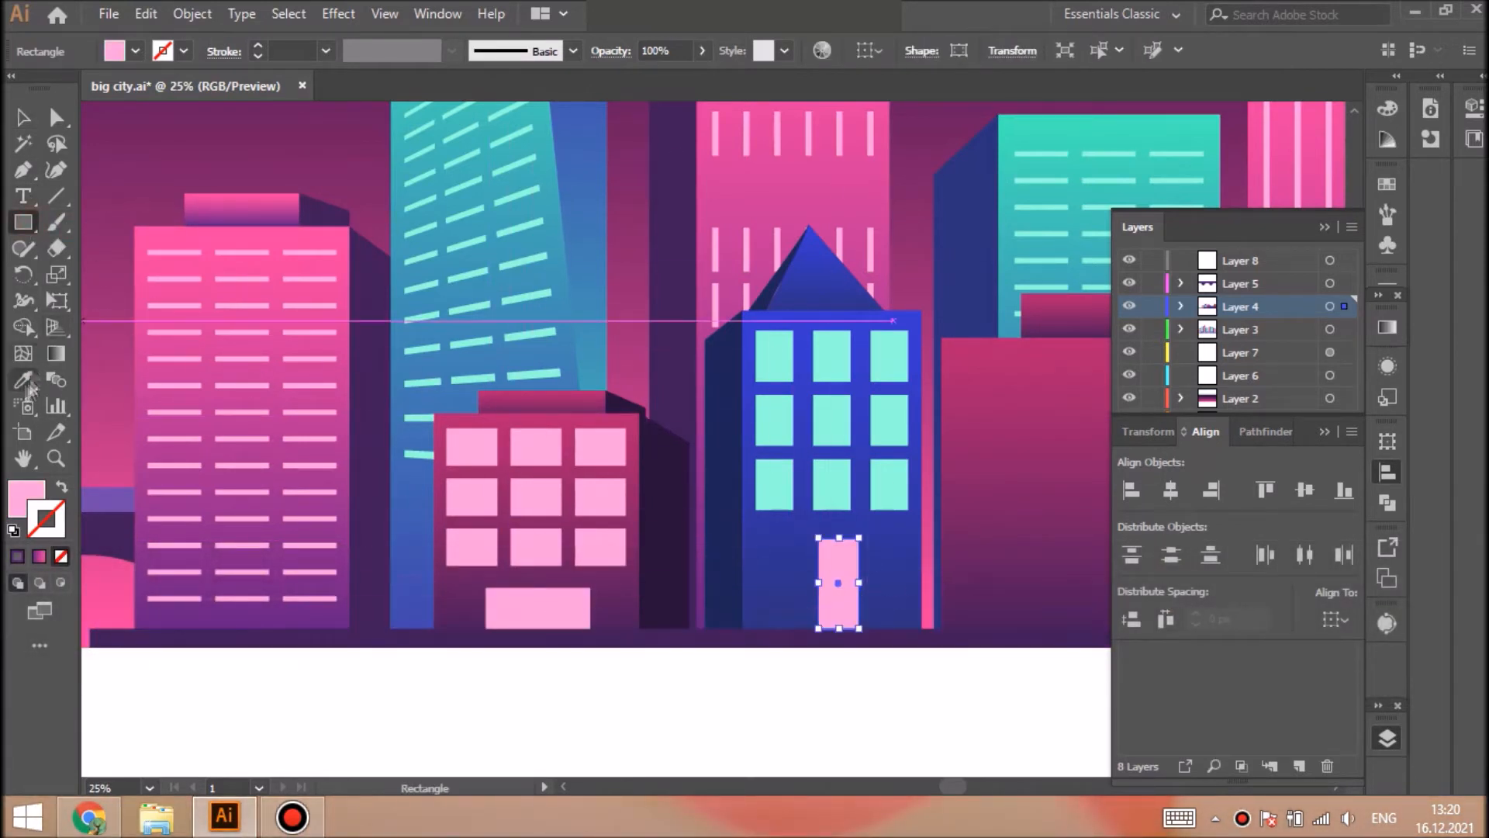
# Centre the tall door on the pointed-roof blue building's front and match it to the pale aqua windows
pyautogui.keyDown('shift'); pyautogui.click(892, 573); pyautogui.keyUp('shift')
pyautogui.click(1171, 490)
pyautogui.hotkey('shift', 'ctrl', 'a')
# Copy the small magenta building's nine windows onto the upper left of the wide magenta building and scale them down
pyautogui.moveTo(954, 787); pyautogui.dragTo(979, 787)
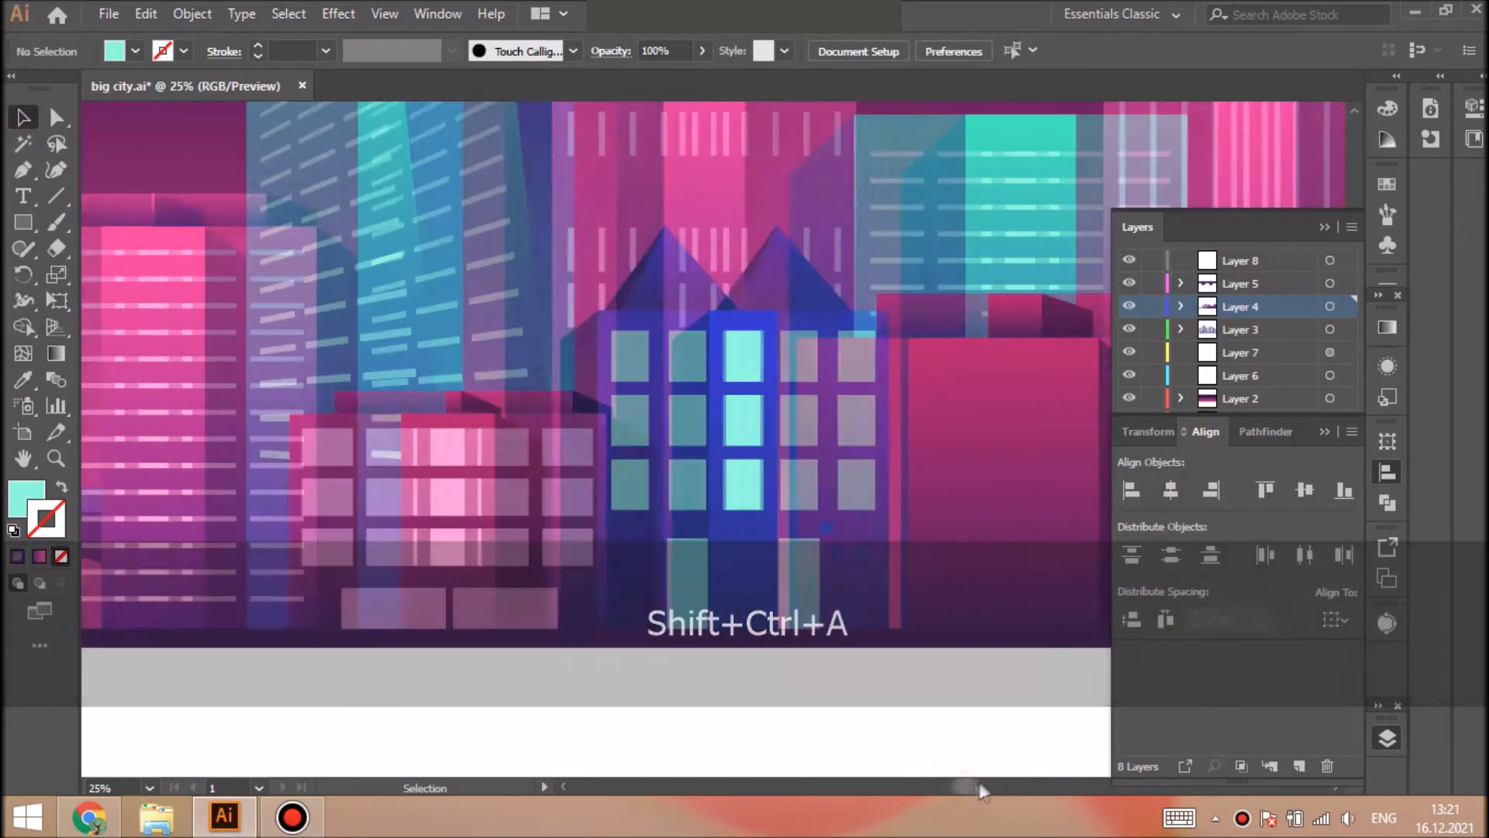
pyautogui.click(234, 451)
pyautogui.keyDown('shift'); pyautogui.click(240, 498); pyautogui.keyUp('shift')
pyautogui.keyDown('shift'); pyautogui.click(289, 541); pyautogui.keyUp('shift')
pyautogui.hotkey('ctrl', 'c')
pyautogui.hotkey('ctrl', 'v')
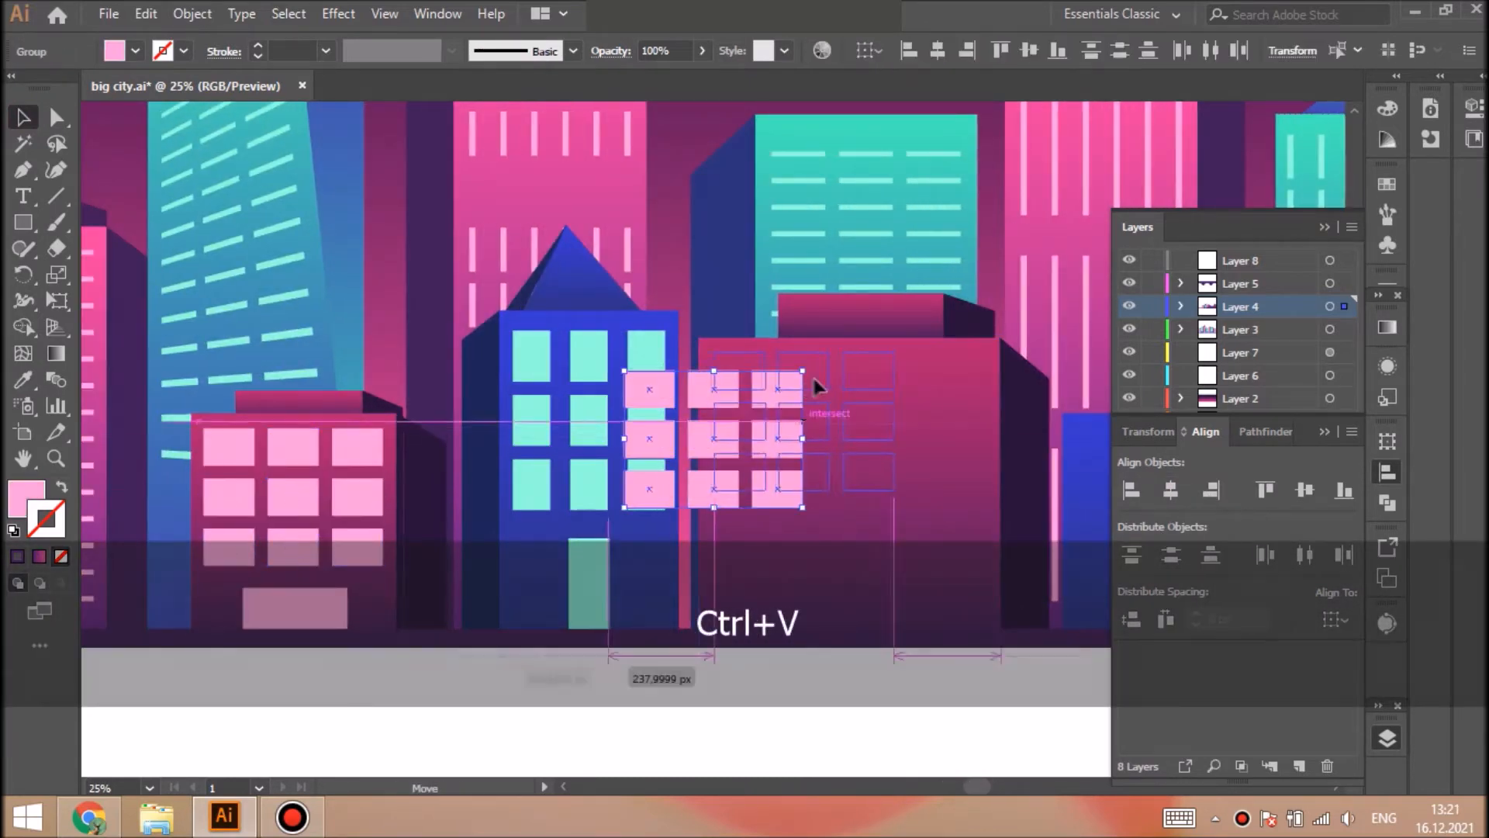
pyautogui.moveTo(814, 382); pyautogui.dragTo(886, 382)
pyautogui.moveTo(884, 490); pyautogui.dragTo(824, 443)
pyautogui.moveTo(764, 379); pyautogui.dragTo(779, 378)
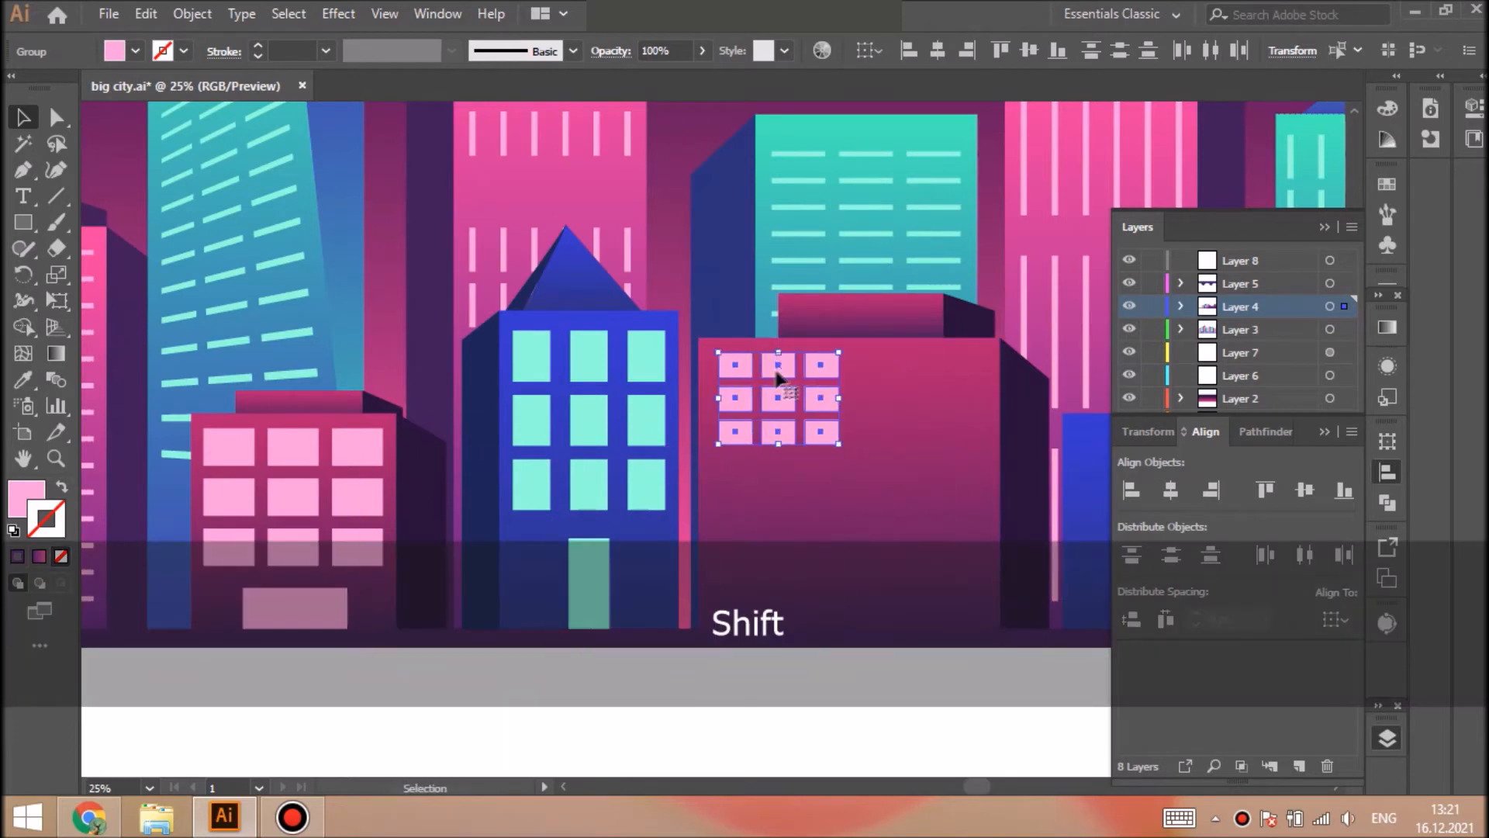
# Group the nine small windows, duplicate the block alongside and position both blocks on the wide magenta building's upper front
pyautogui.hotkey('ctrl', 'g')
pyautogui.moveTo(770, 365); pyautogui.dragTo(928, 361)
pyautogui.click(835, 371)
pyautogui.hotkey('shift', 'Down')
pyautogui.click(884, 365)
pyautogui.click(816, 439)
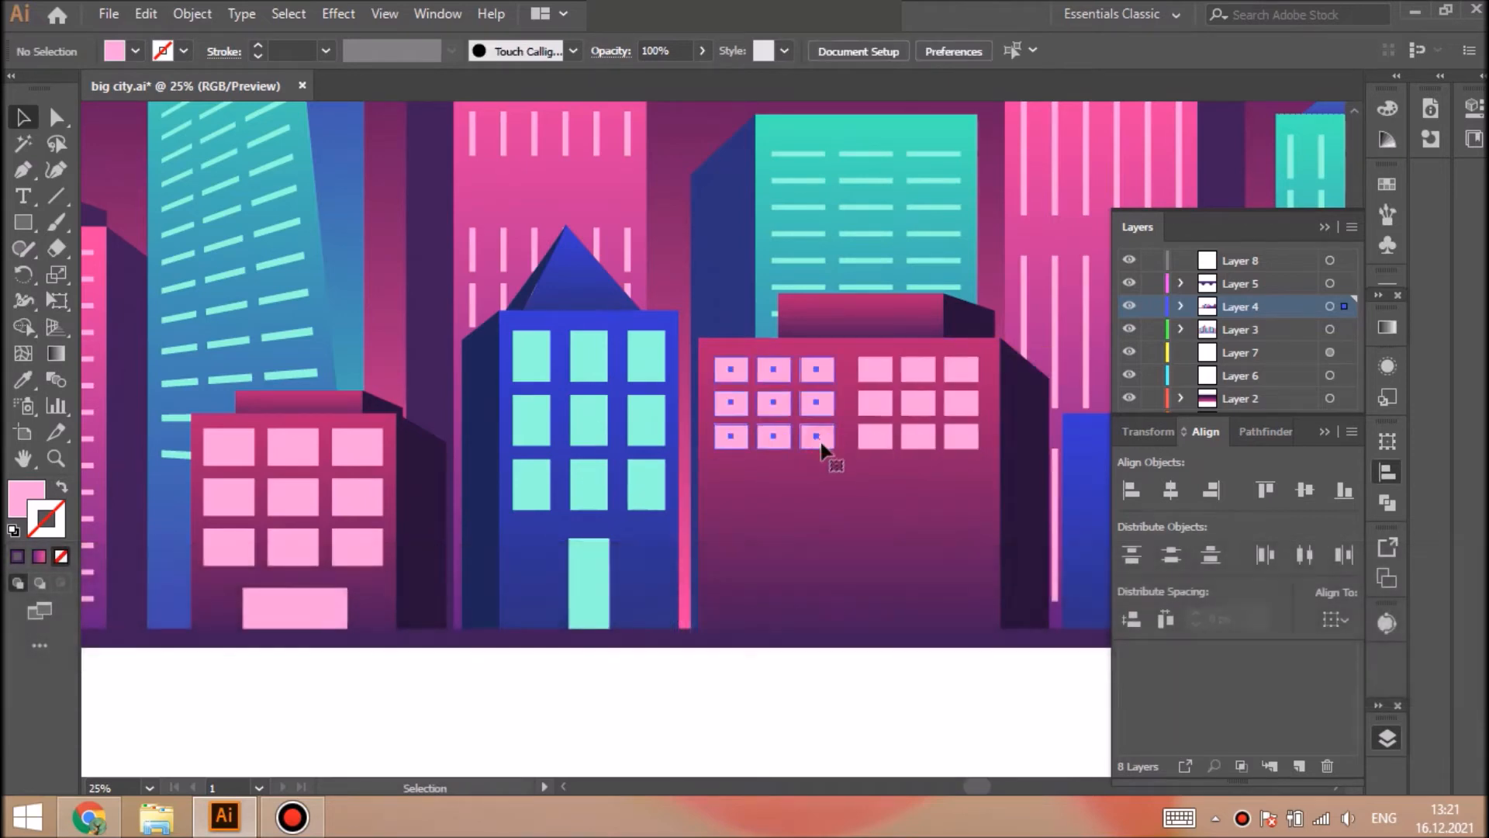
pyautogui.hotkey('shift', 'ctrl', 'a')
# Add a narrow dark purple band across the wide magenta building's front and copy both window blocks below it
pyautogui.click(844, 505)
pyautogui.press('Escape')
pyautogui.hotkey('ctrl', 'f')
pyautogui.moveTo(850, 338); pyautogui.dragTo(850, 471)
pyautogui.moveTo(850, 647); pyautogui.dragTo(850, 490)
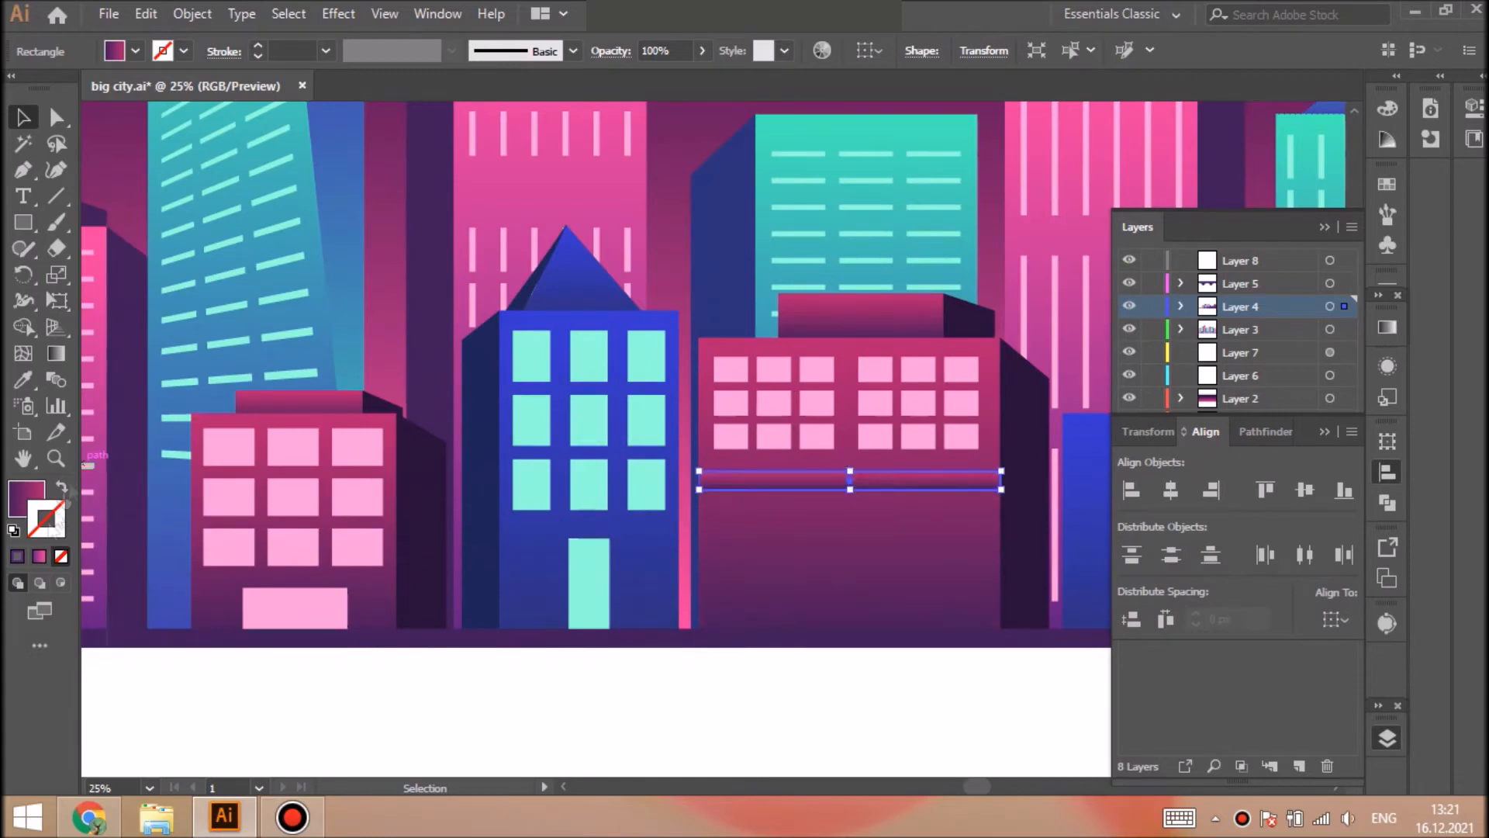
pyautogui.click(26, 508)
pyautogui.click(1311, 173)
pyautogui.hotkey('shift', 'ctrl', 'a')
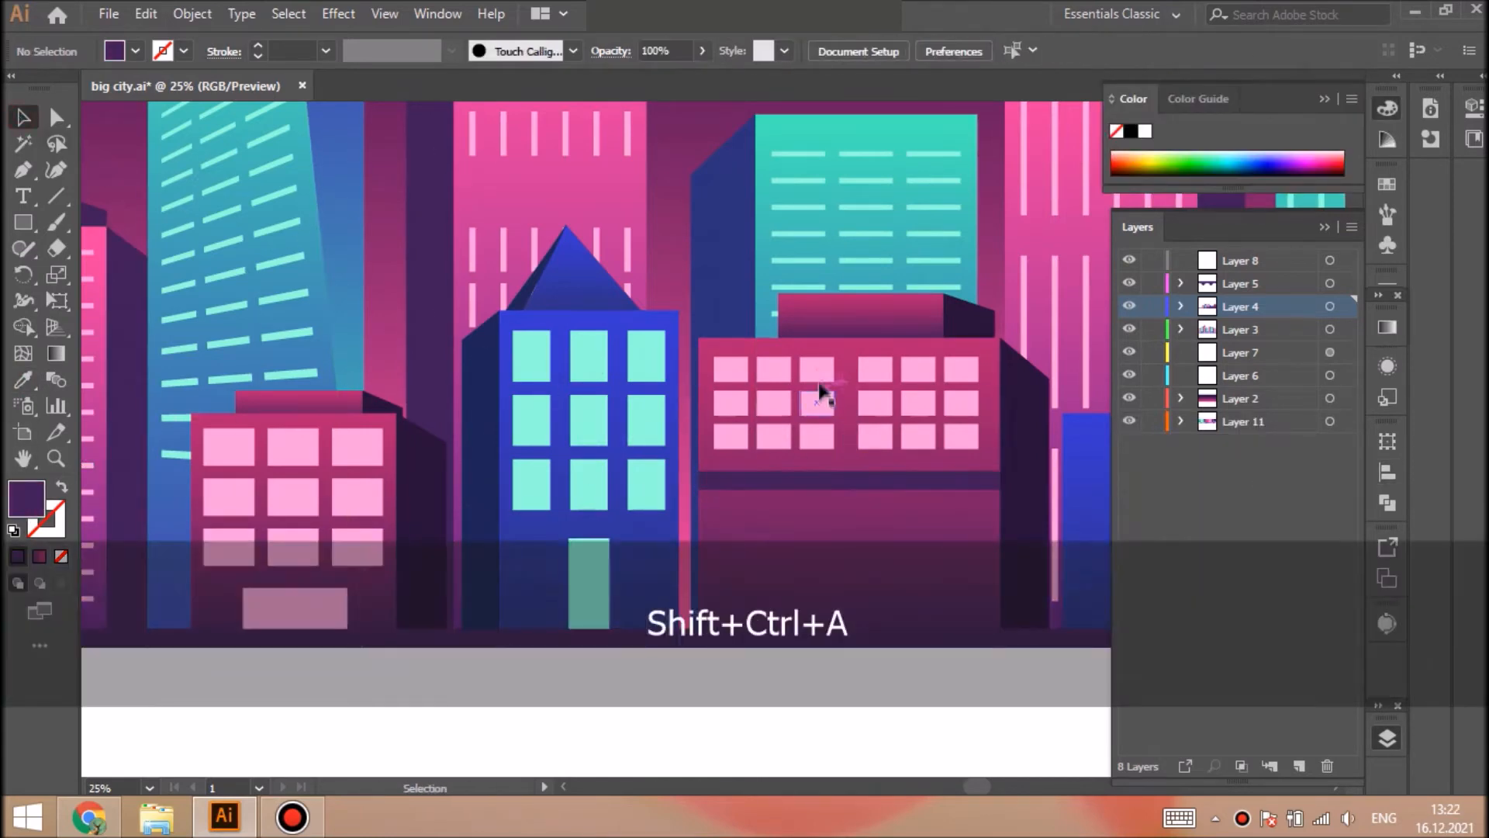
pyautogui.moveTo(912, 431); pyautogui.dragTo(902, 566)
pyautogui.hotkey('shift', 'ctrl', 'a')
# Copy a nine-window block onto the low blue building, colour it pale aqua and enlarge it to span the front
pyautogui.moveTo(979, 786); pyautogui.dragTo(1016, 778)
pyautogui.click(519, 402)
pyautogui.hotkey('ctrl', 'c')
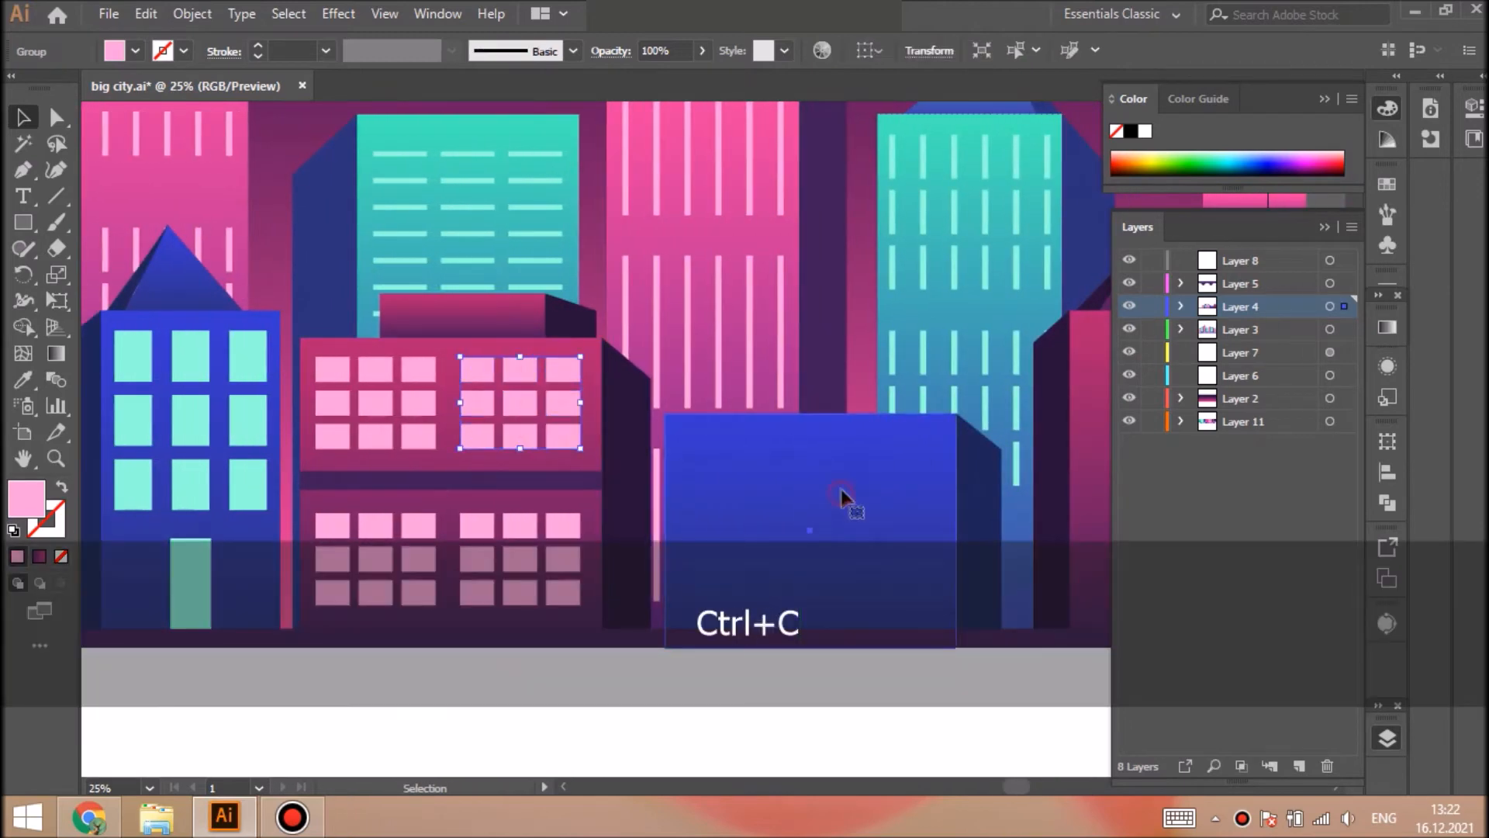
pyautogui.hotkey('ctrl', 'v')
pyautogui.press('i')
pyautogui.click(134, 356)
pyautogui.press('v')
pyautogui.moveTo(722, 448); pyautogui.dragTo(754, 491)
pyautogui.moveTo(807, 528); pyautogui.dragTo(903, 600)
pyautogui.moveTo(793, 600); pyautogui.dragTo(794, 571)
pyautogui.moveTo(903, 503); pyautogui.dragTo(935, 503)
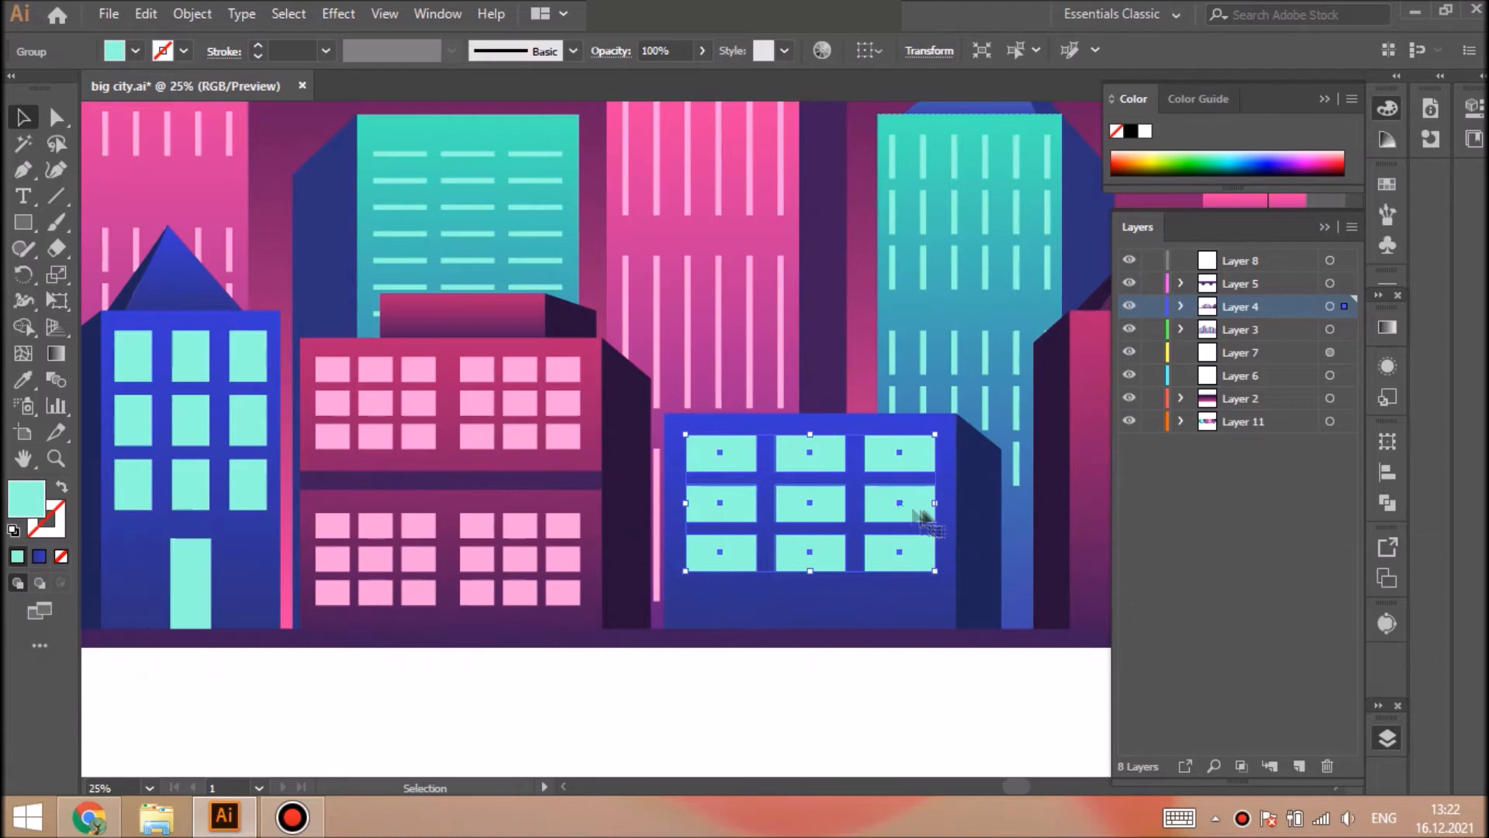
pyautogui.hotkey('shift', 'ctrl', 'a')
# Copy a pink nine-window block onto the magenta building with the pointed roof, then flatten and widen it to fit the front
pyautogui.moveTo(1016, 786); pyautogui.dragTo(1039, 788)
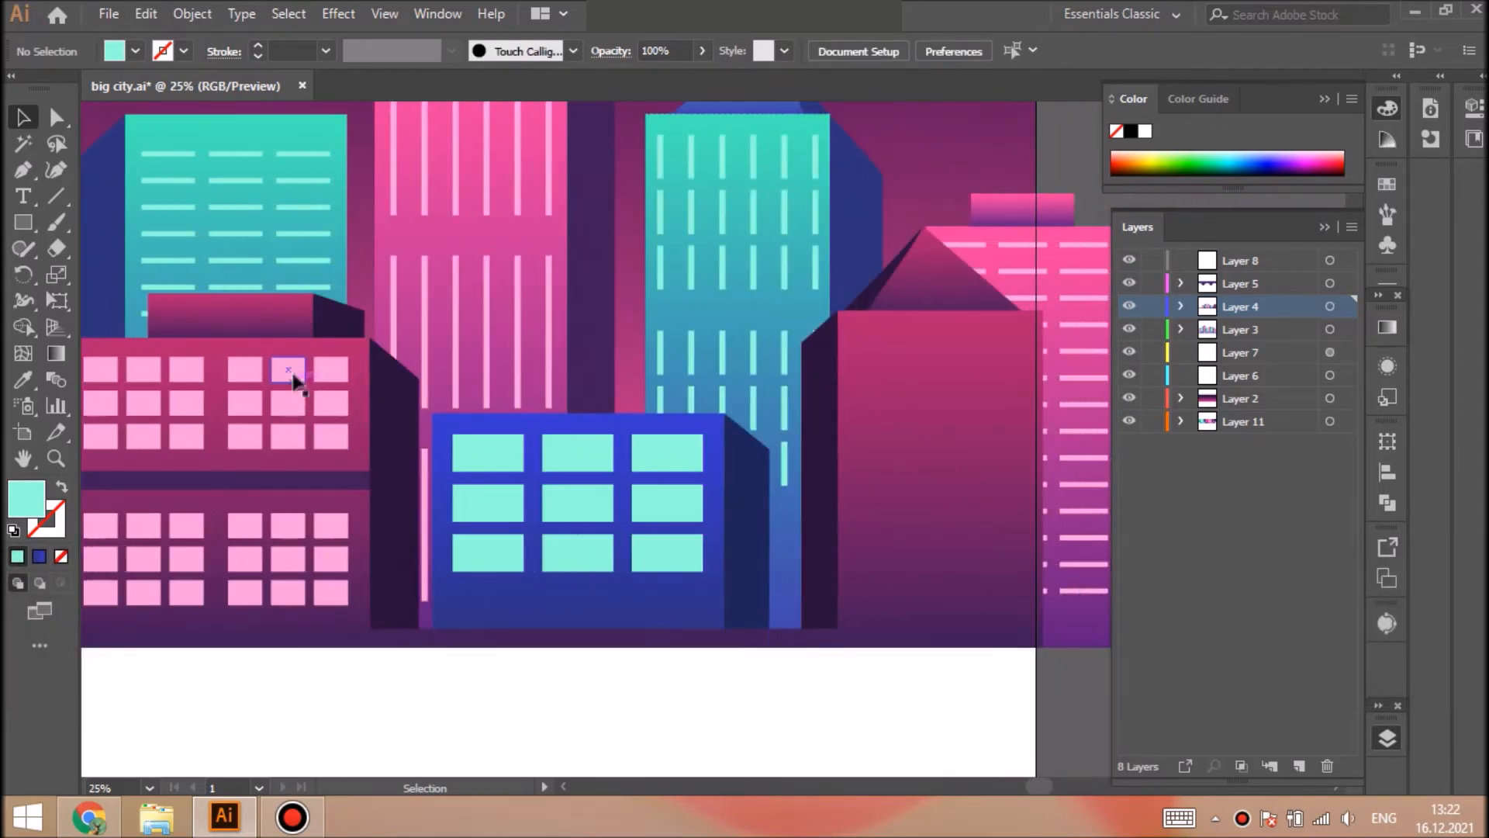
pyautogui.click(292, 389)
pyautogui.hotkey('ctrl', 'c')
pyautogui.hotkey('ctrl', 'f')
pyautogui.hotkey('ctrl', 'x')
pyautogui.click(961, 393)
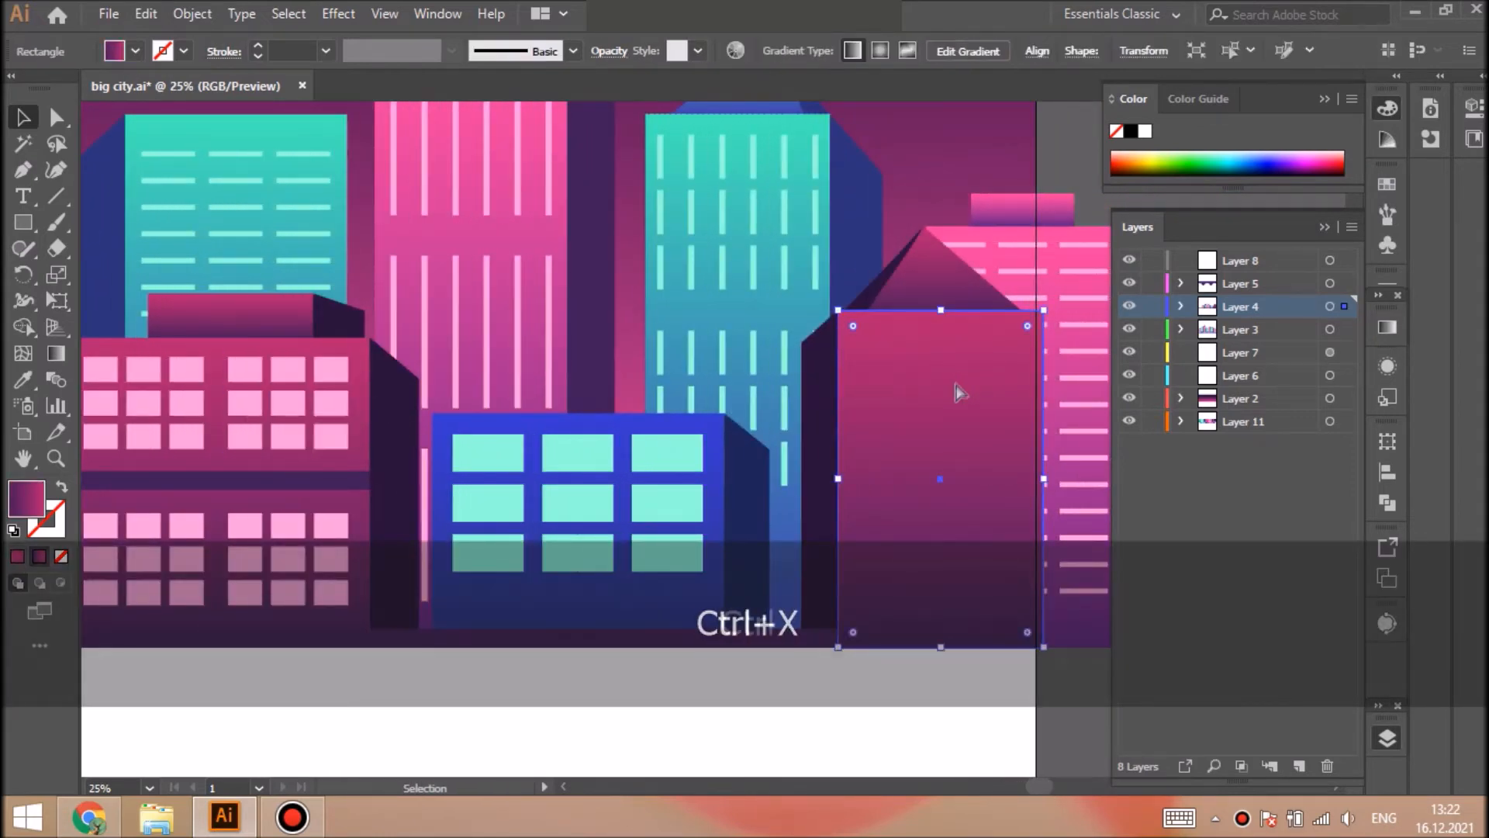
pyautogui.hotkey('ctrl', 'v')
pyautogui.moveTo(715, 406); pyautogui.dragTo(916, 341)
pyautogui.moveTo(917, 421); pyautogui.dragTo(917, 381)
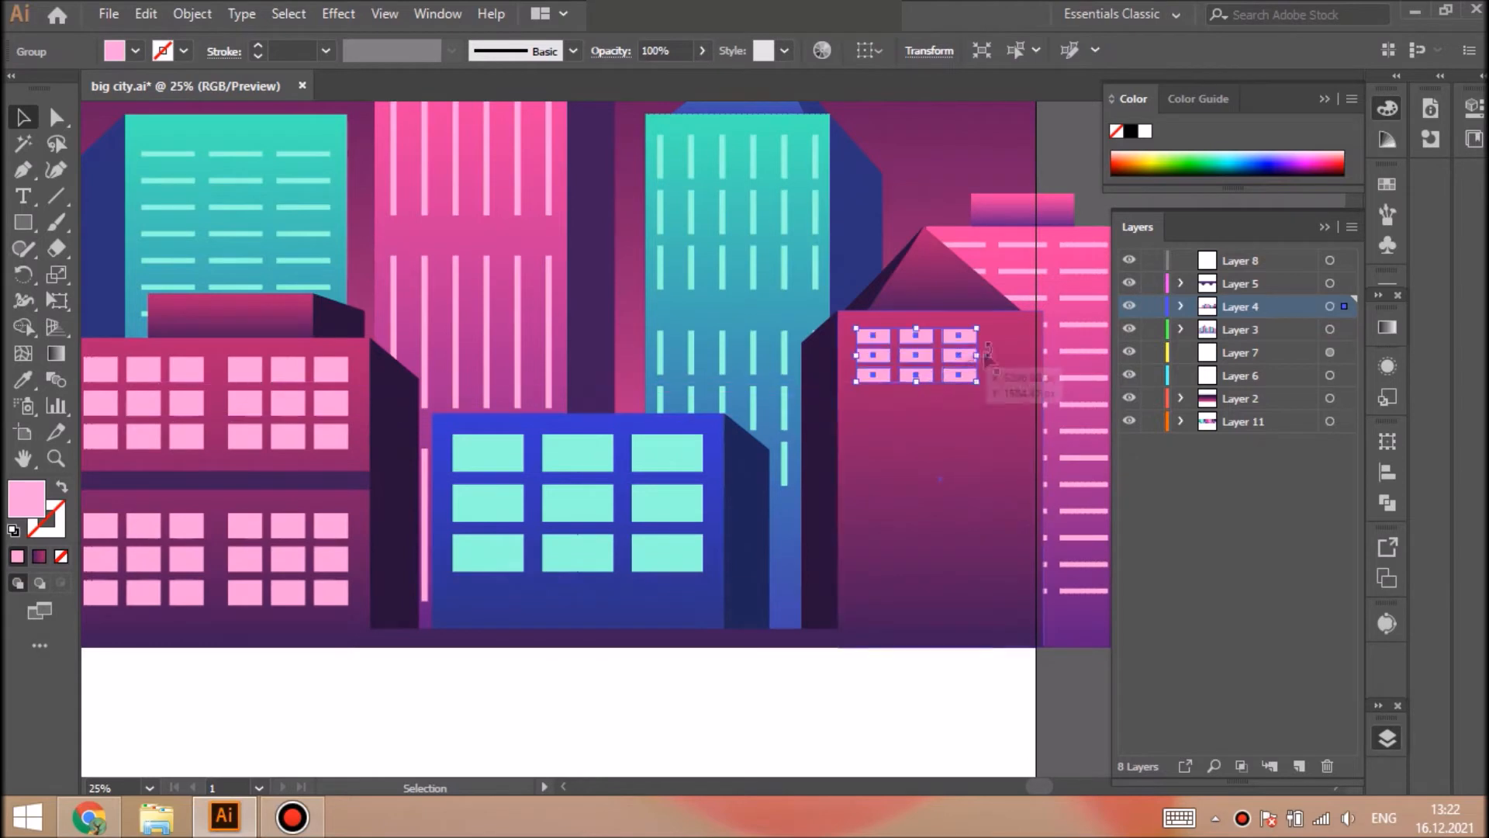
pyautogui.moveTo(1029, 358); pyautogui.dragTo(1027, 358)
# Duplicate the flattened window block twice down the pointed-roof magenta building and space the three blocks evenly
pyautogui.hotkey('ctrl', 'c')
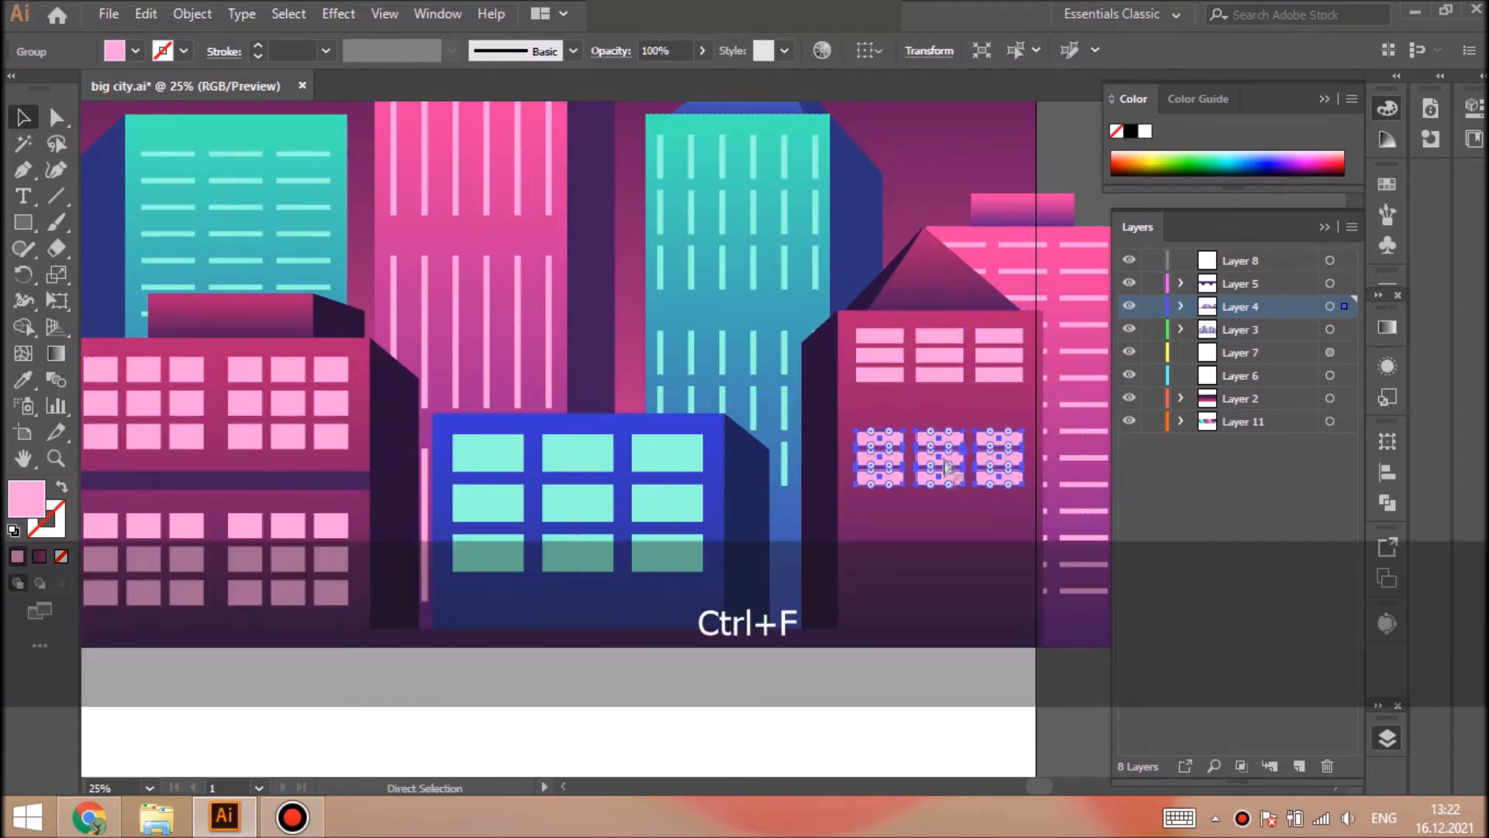
pyautogui.moveTo(936, 578); pyautogui.dragTo(937, 578)
pyautogui.hotkey('shift', 'ctrl', 'a')
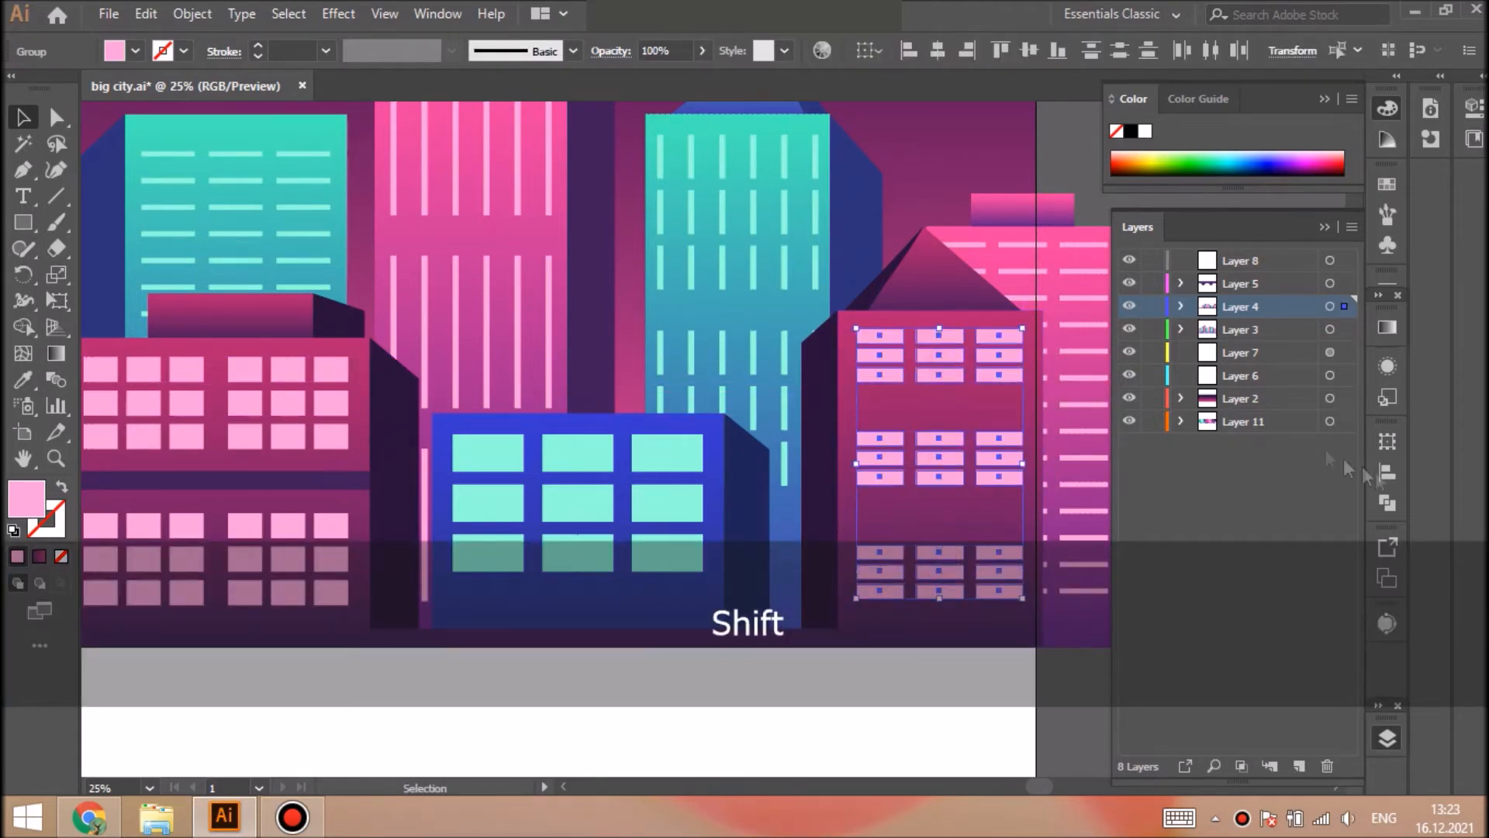
pyautogui.click(1387, 472)
pyautogui.hotkey('shift', 'ctrl', 'a')
# Add two narrow dark purple bands between the window blocks of the pointed-roof magenta building
pyautogui.moveTo(941, 646); pyautogui.dragTo(941, 402)
pyautogui.click(23, 379)
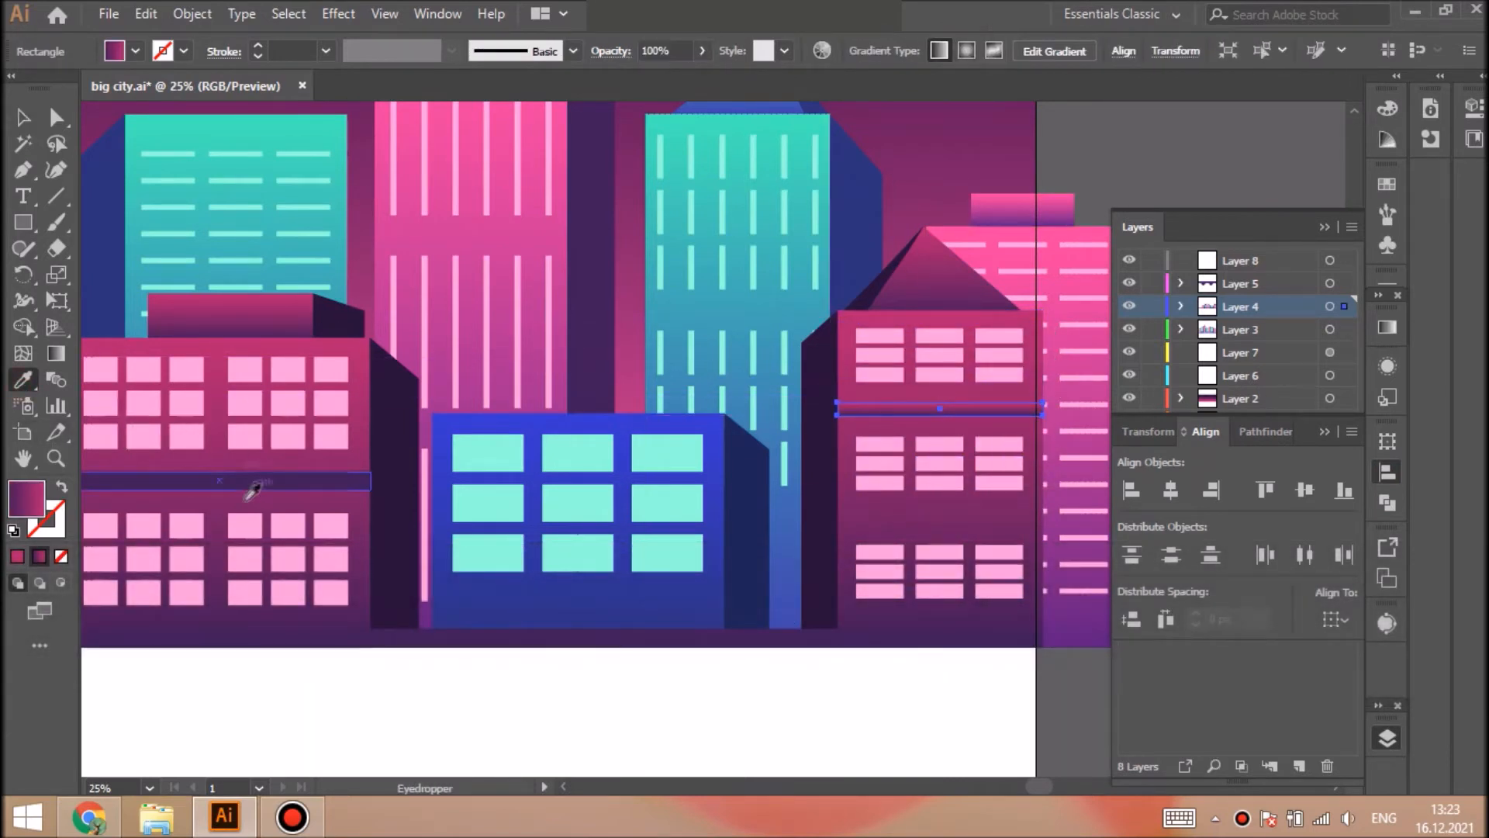
pyautogui.click(241, 481)
pyautogui.click(23, 117)
pyautogui.hotkey('ctrl', 'f')
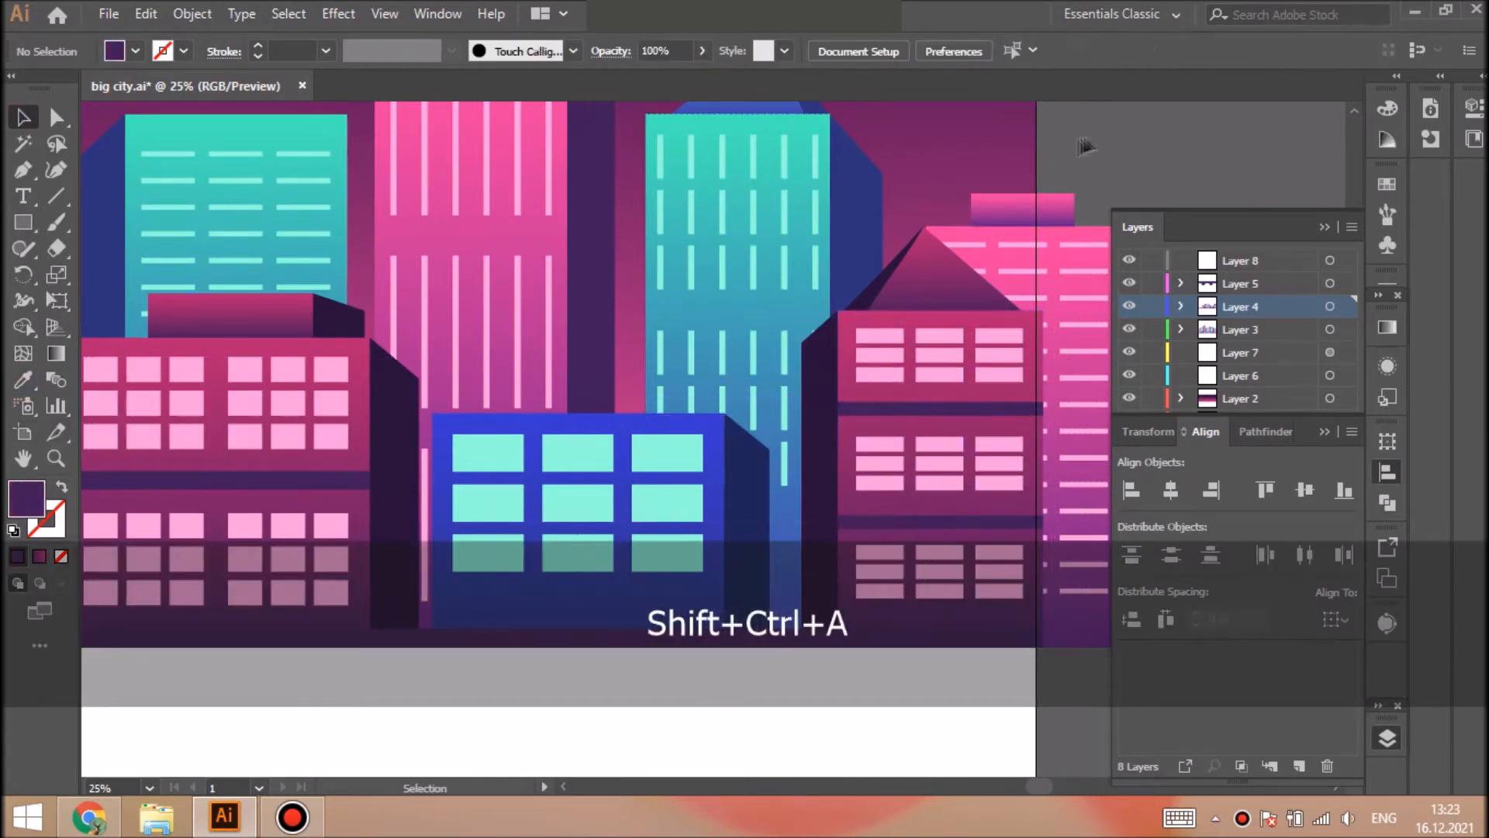
# Duplicate the pink tower's rooftop box with its shaded side, scaled down, and stack it on top of the original box
pyautogui.hotkey('ctrl', '-')
pyautogui.hotkey('ctrl', '-')
pyautogui.moveTo(1030, 785); pyautogui.dragTo(978, 753)
pyautogui.click(854, 298)
pyautogui.hotkey('ctrl', '=')
pyautogui.hotkey('ctrl', '=')
pyautogui.hotkey('ctrl', '=')
pyautogui.hotkey('ctrl', '=')
pyautogui.hotkey('ctrl', '=')
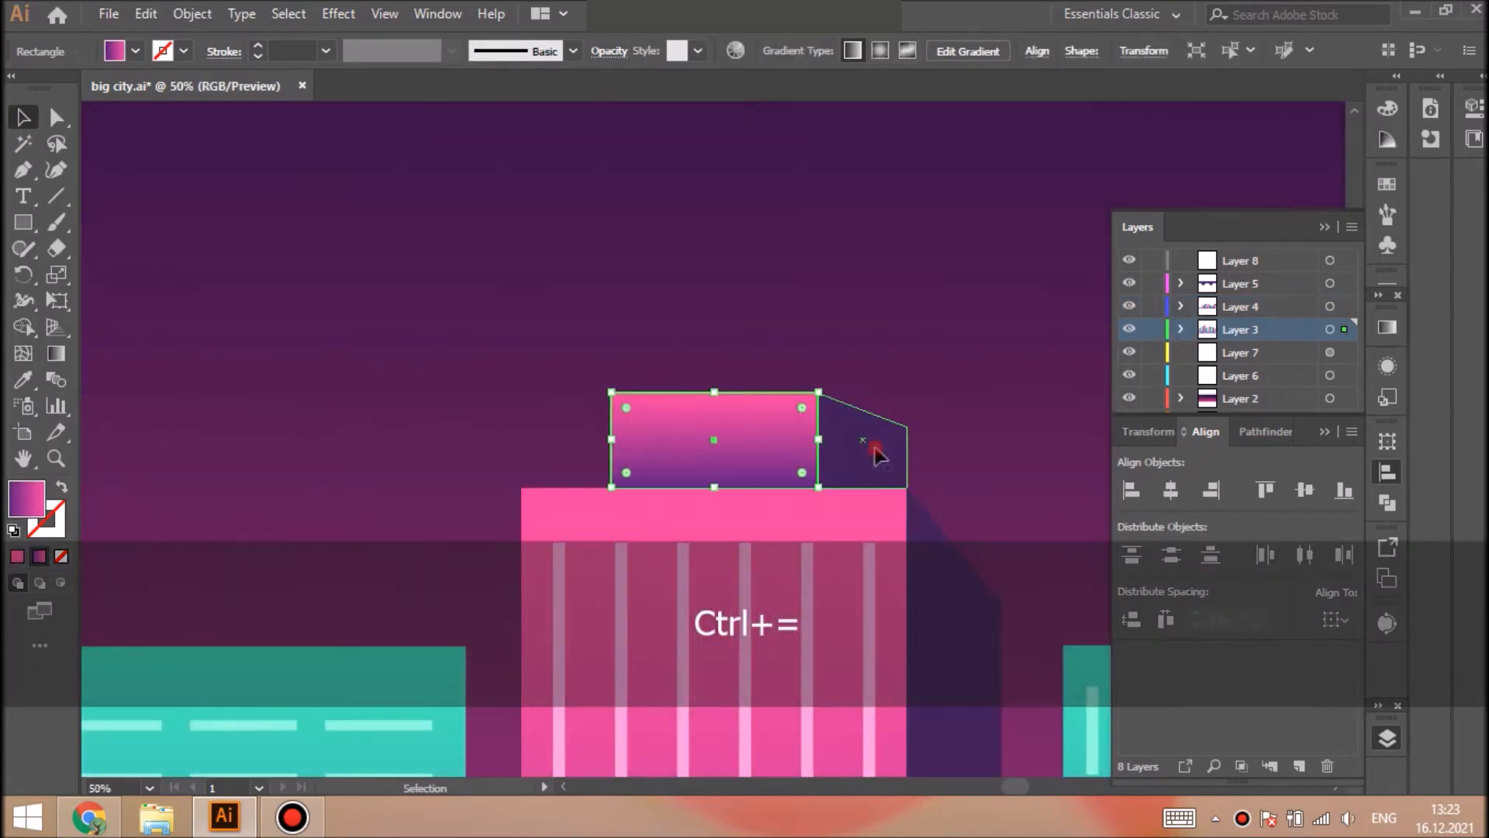
pyautogui.keyDown('shift'); pyautogui.click(875, 454); pyautogui.keyUp('shift')
pyautogui.moveTo(768, 349); pyautogui.dragTo(768, 367)
pyautogui.moveTo(759, 297); pyautogui.dragTo(759, 333)
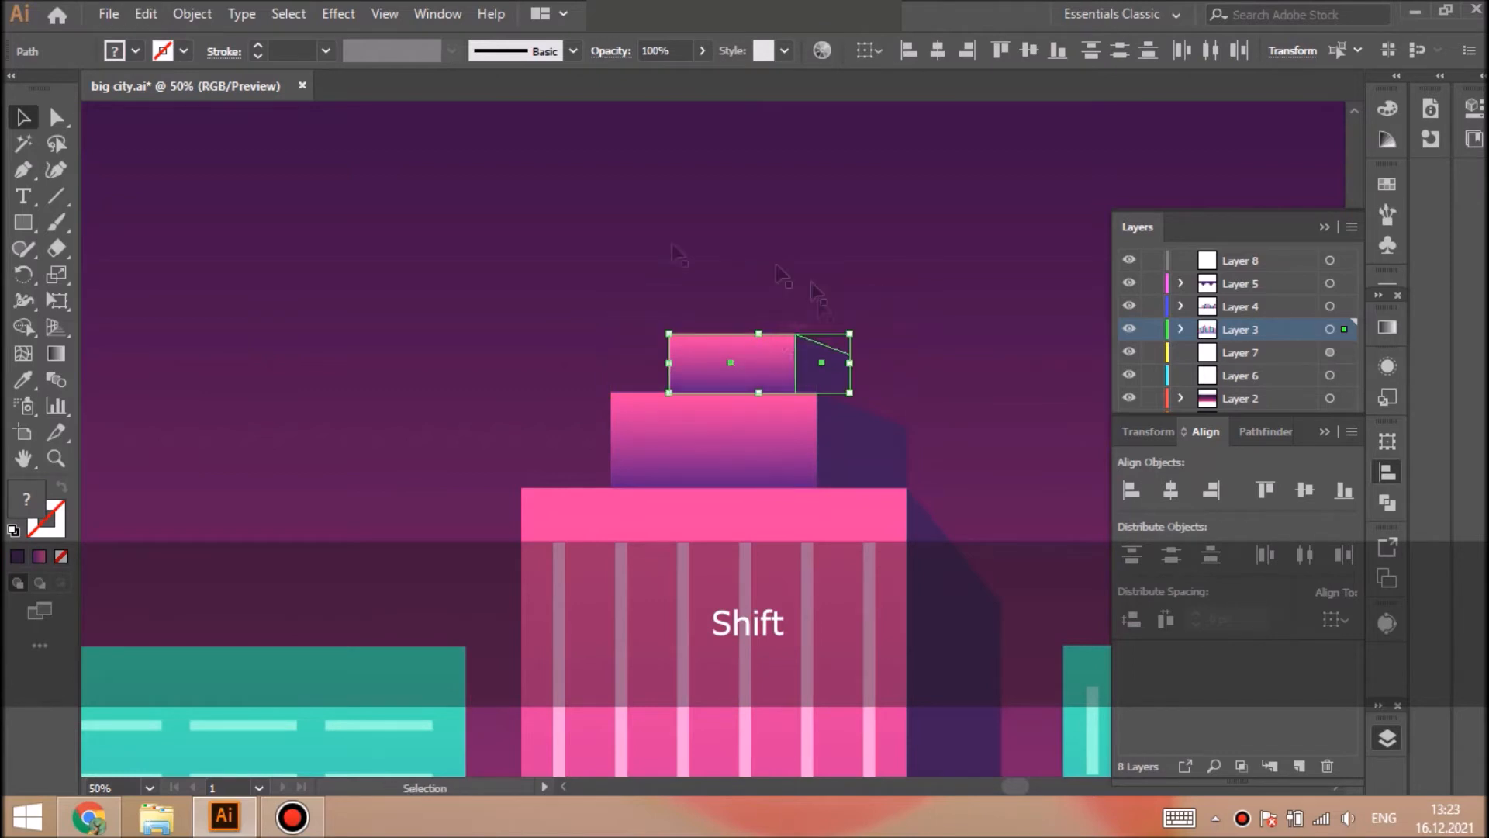
# Lower the outer bottom corner of the small rooftop box's shaded side by about 25 px to meet the shading beneath
pyautogui.press('a')
pyautogui.hotkey('ctrl', 'shift', 'a')
pyautogui.click(851, 394)
pyautogui.moveTo(850, 393); pyautogui.dragTo(851, 422)
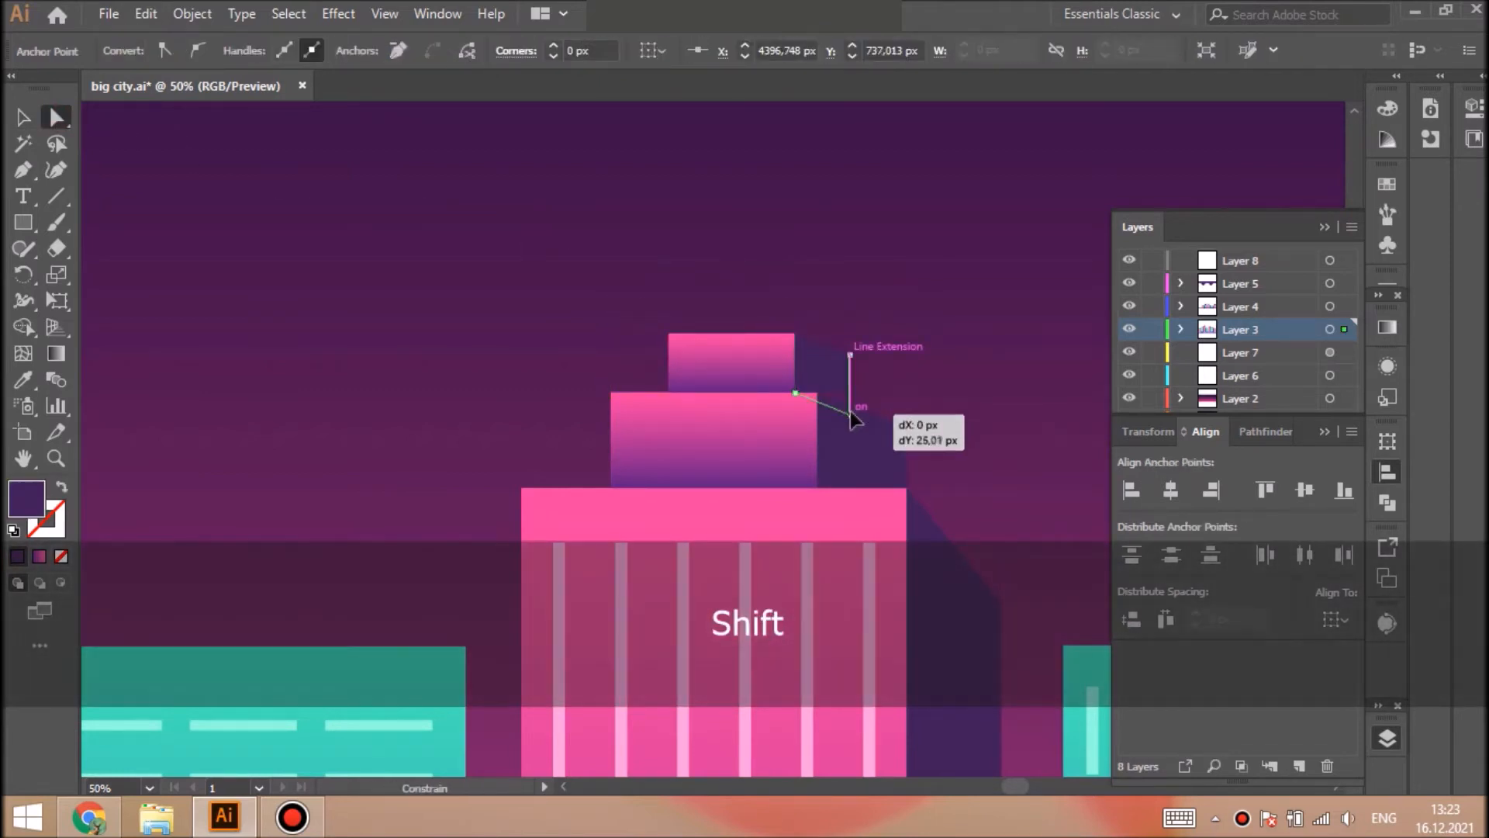
# Copy the roof piece of the tall magenta tower with the left-side shading, place the copy above it and reflect it
pyautogui.press('v')
pyautogui.hotkey('ctrl', '-')
pyautogui.hotkey('ctrl', '-')
pyautogui.hotkey('ctrl', '-')
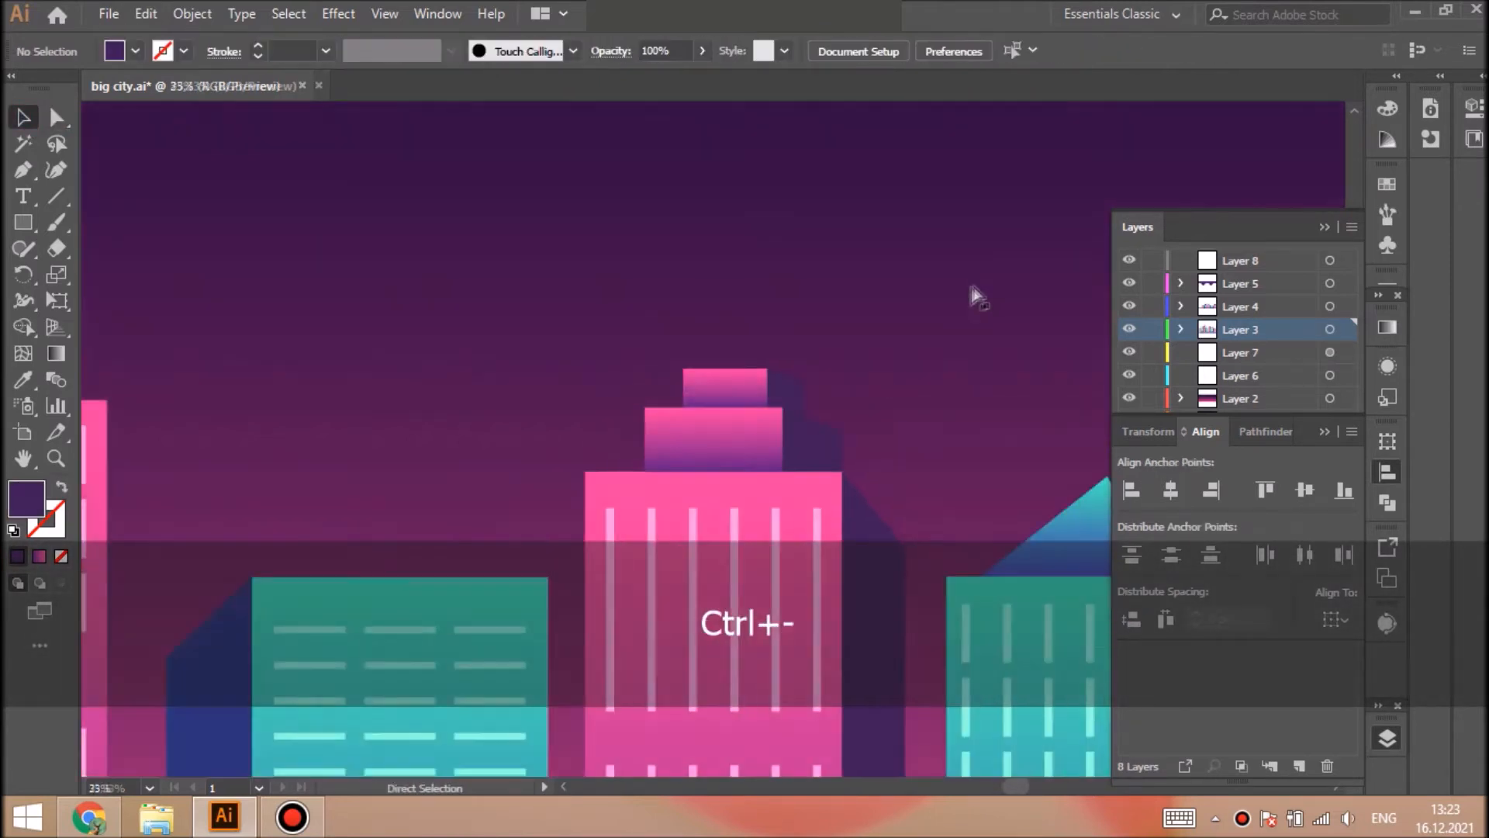
pyautogui.click(359, 390)
pyautogui.hotkey('ctrl', 'c')
pyautogui.hotkey('ctrl', 'v')
pyautogui.moveTo(722, 431); pyautogui.dragTo(357, 369)
pyautogui.hotkey('ctrl', '=')
pyautogui.hotkey('ctrl', '=')
pyautogui.hotkey('ctrl', '=')
pyautogui.click(192, 13)
pyautogui.moveTo(294, 37)
pyautogui.click(574, 112)
pyautogui.click(755, 545)
# Resize and reposition the roof pieces of the tall magenta tower to form a stepped, pointed top
pyautogui.moveTo(760, 439); pyautogui.dragTo(688, 477)
pyautogui.moveTo(693, 477); pyautogui.dragTo(699, 439)
pyautogui.moveTo(644, 391); pyautogui.dragTo(644, 427)
pyautogui.click(670, 464)
pyautogui.hotkey('ctrl', 'shift', 'a')
pyautogui.click(791, 456)
pyautogui.moveTo(791, 457); pyautogui.dragTo(784, 457)
pyautogui.click(537, 458)
pyautogui.moveTo(497, 456); pyautogui.dragTo(549, 456)
pyautogui.hotkey('ctrl', 'shift', 'a')
# Add a narrow dark purple band across the tall magenta tower between its window blocks, using a shortened copy of its front
pyautogui.hotkey('ctrl', '-')
pyautogui.hotkey('ctrl', '-')
pyautogui.hotkey('ctrl', '-')
pyautogui.hotkey('ctrl', '-')
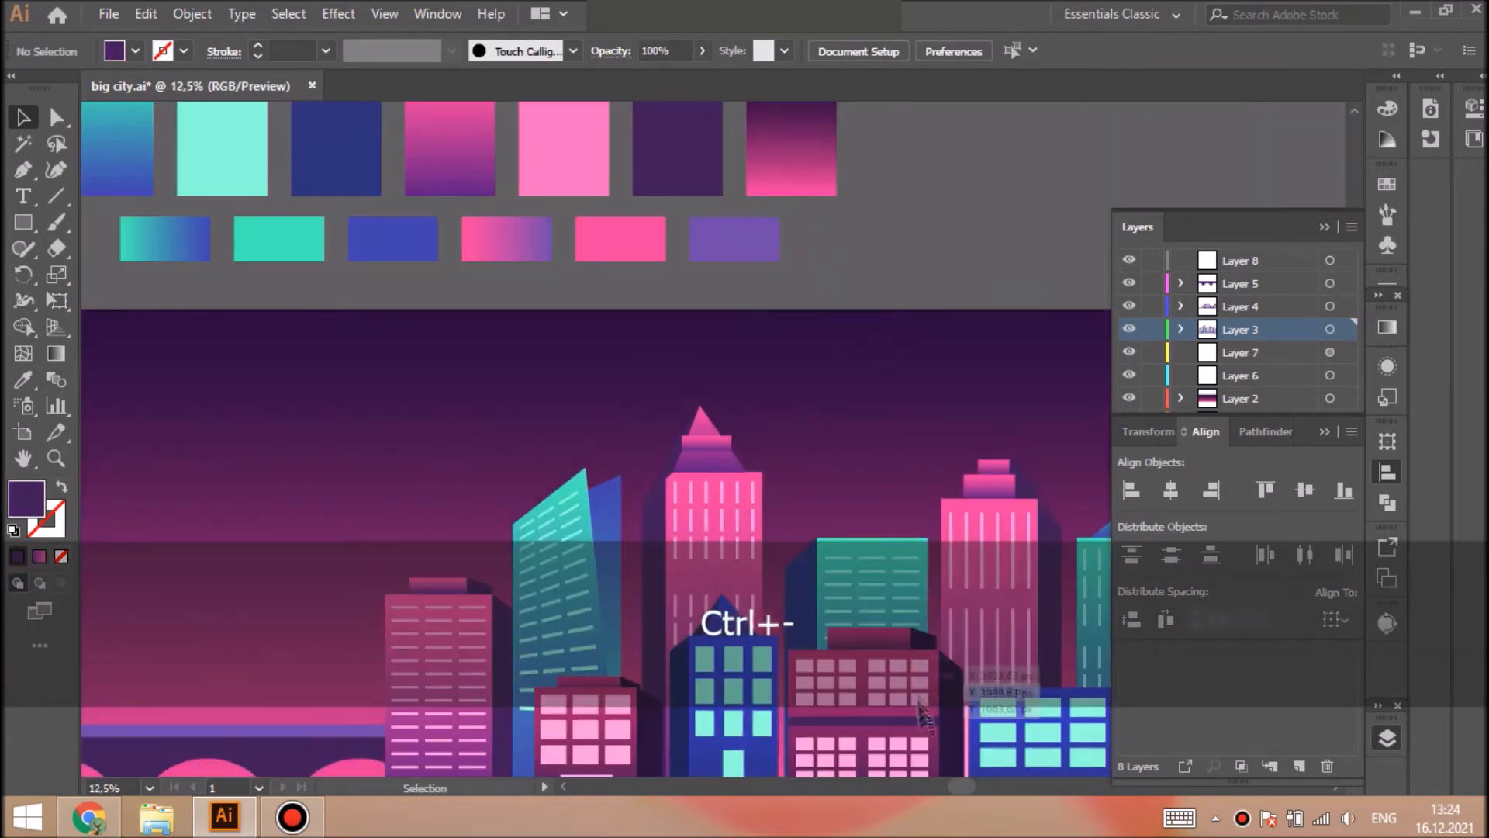
pyautogui.click(676, 543)
pyautogui.hotkey('ctrl', 'f')
pyautogui.click(1325, 227)
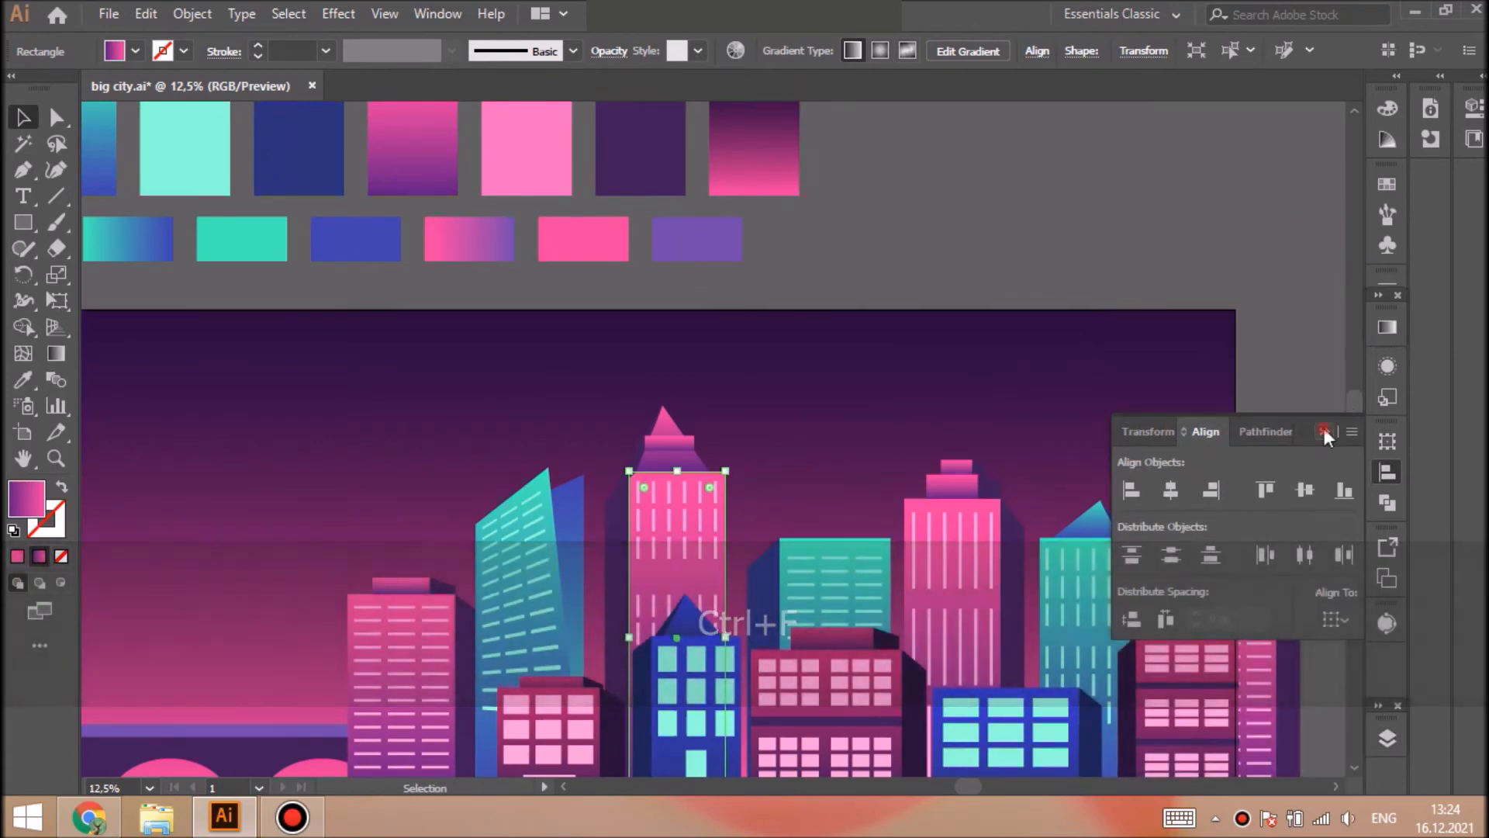
pyautogui.click(1325, 430)
pyautogui.scroll(-2, 682, 403)
pyautogui.moveTo(677, 380); pyautogui.dragTo(675, 482)
pyautogui.moveTo(670, 692); pyautogui.dragTo(677, 489)
pyautogui.press('i')
pyautogui.click(802, 435)
pyautogui.hotkey('shift', 'Down')
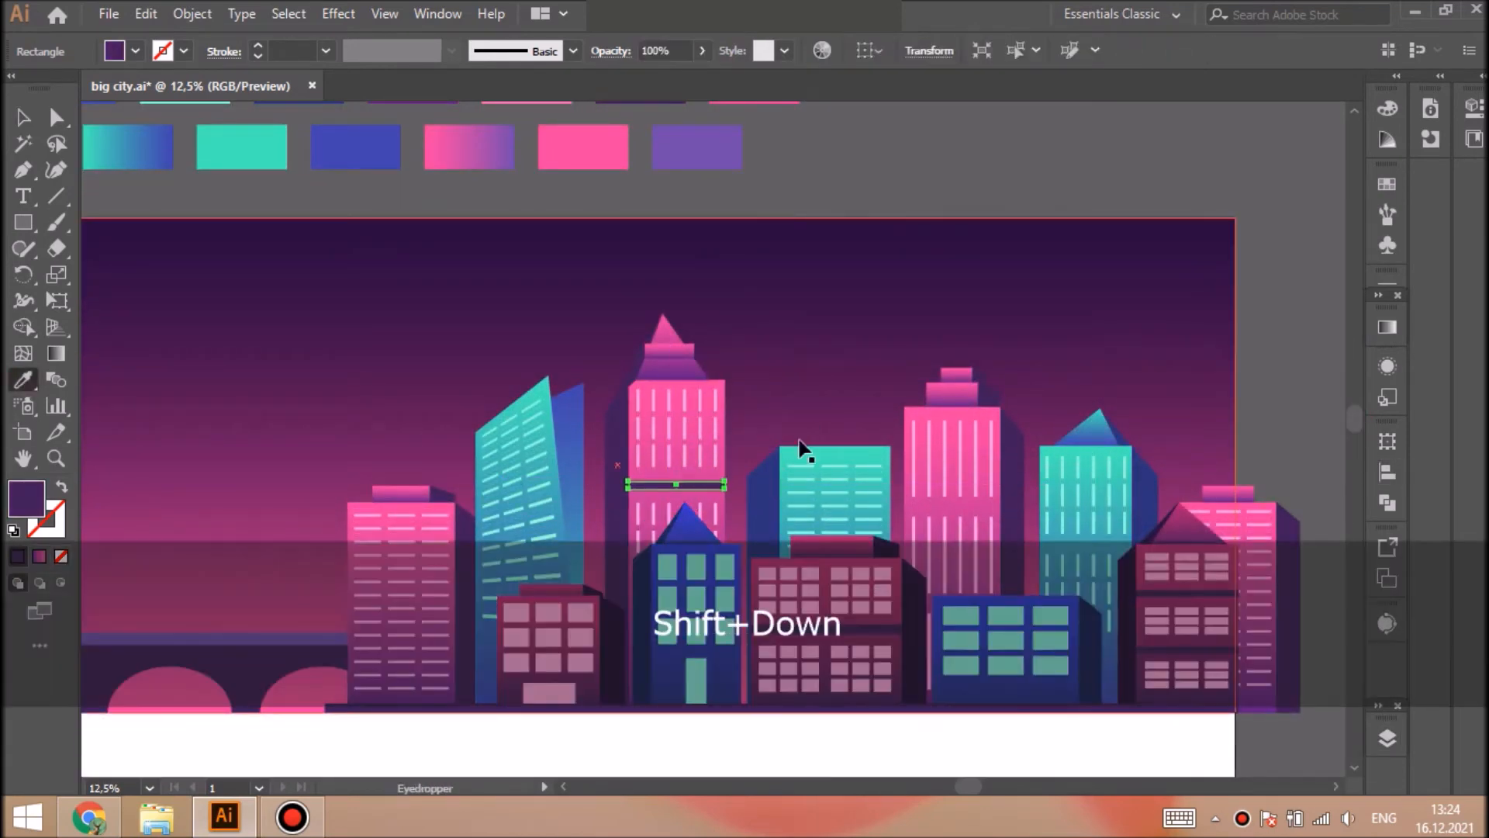
pyautogui.hotkey('ctrl', 'shift', 'a')
# Recolor the tall magenta tower's band with a solid purple taken from the magenta-to-purple gradient
pyautogui.click(23, 117)
pyautogui.click(704, 486)
pyautogui.click(24, 380)
pyautogui.click(669, 352)
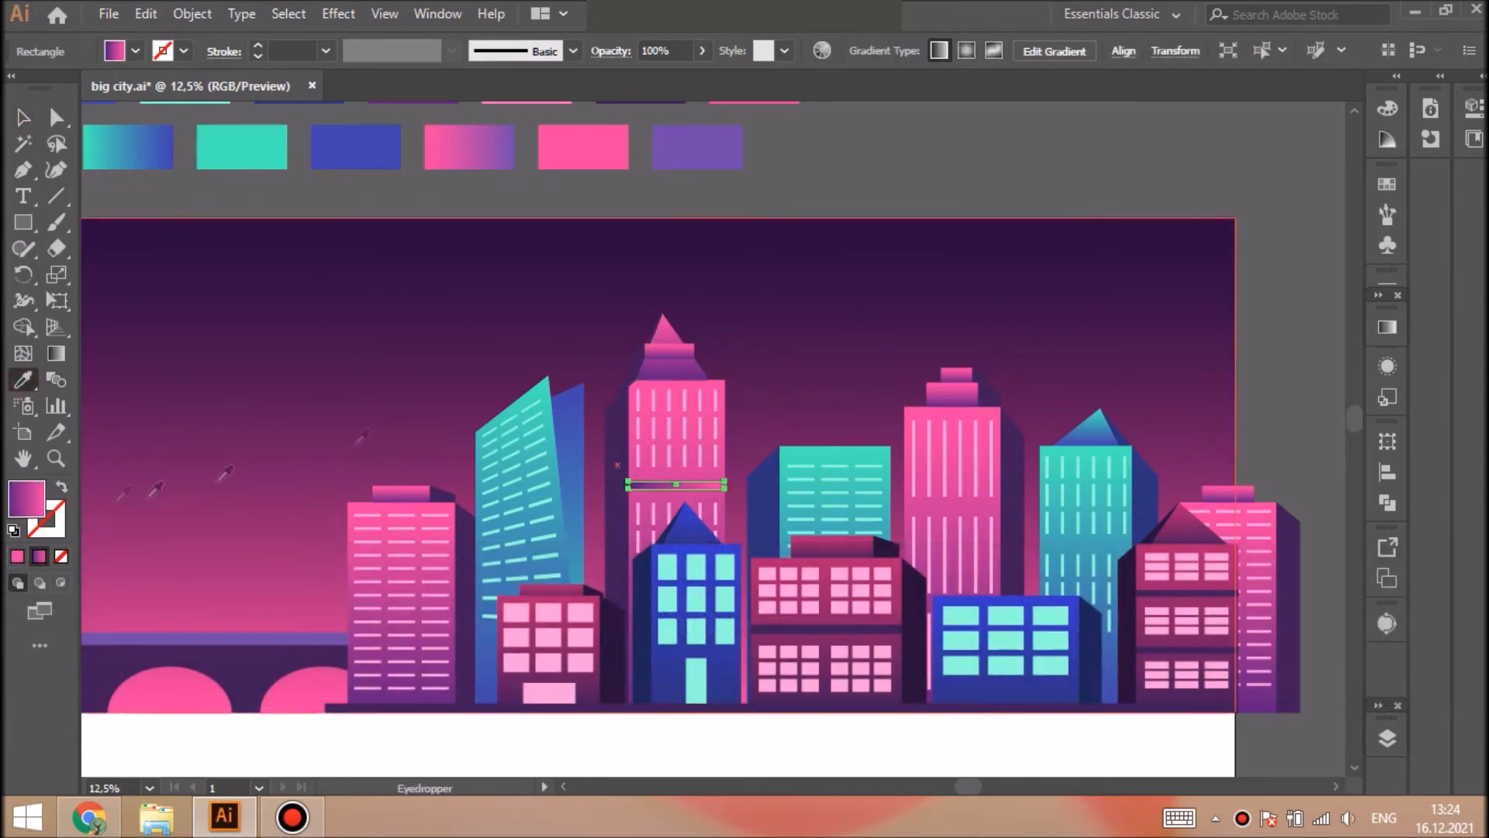
pyautogui.click(1386, 326)
pyautogui.click(16, 557)
pyautogui.click(1325, 319)
pyautogui.hotkey('ctrl', 'shift', 'a')
# Replace the large windows of the blue pointed-roof building with a row of small-pane 3-by-3 window grids
pyautogui.moveTo(1360, 420); pyautogui.dragTo(1360, 434)
pyautogui.click(23, 117)
pyautogui.click(698, 457)
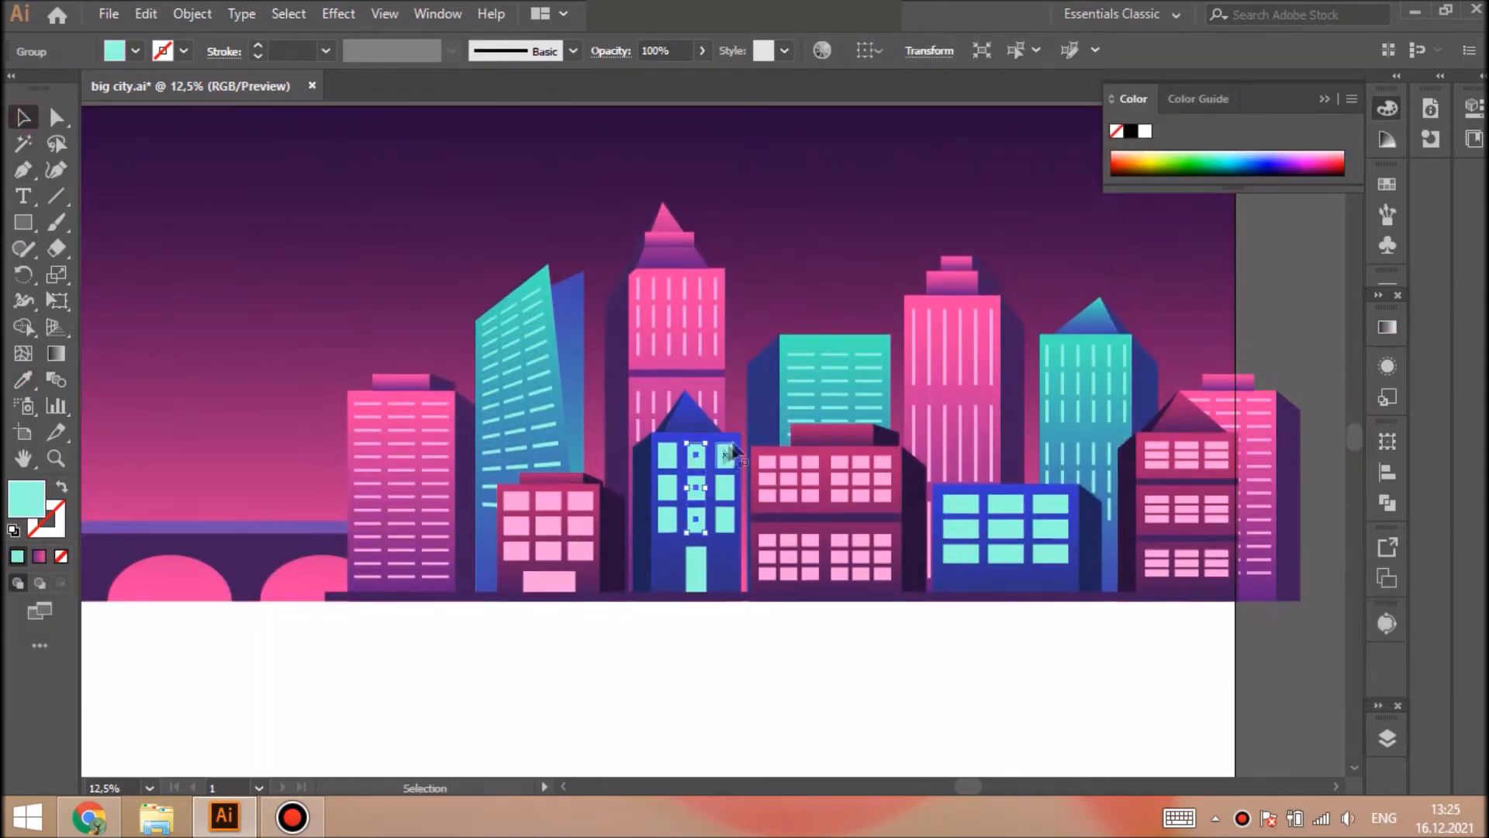
pyautogui.hotkey('ctrl', '=')
pyautogui.hotkey('ctrl', '=')
pyautogui.hotkey('ctrl', 'shift', 'a')
pyautogui.hotkey('ctrl', '-')
pyautogui.hotkey('ctrl', '-')
pyautogui.hotkey('ctrl', '-')
pyautogui.hotkey('ctrl', '-')
pyautogui.hotkey('ctrl', '=')
pyautogui.hotkey('ctrl', '=')
pyautogui.hotkey('ctrl', '=')
pyautogui.hotkey('ctrl', '=')
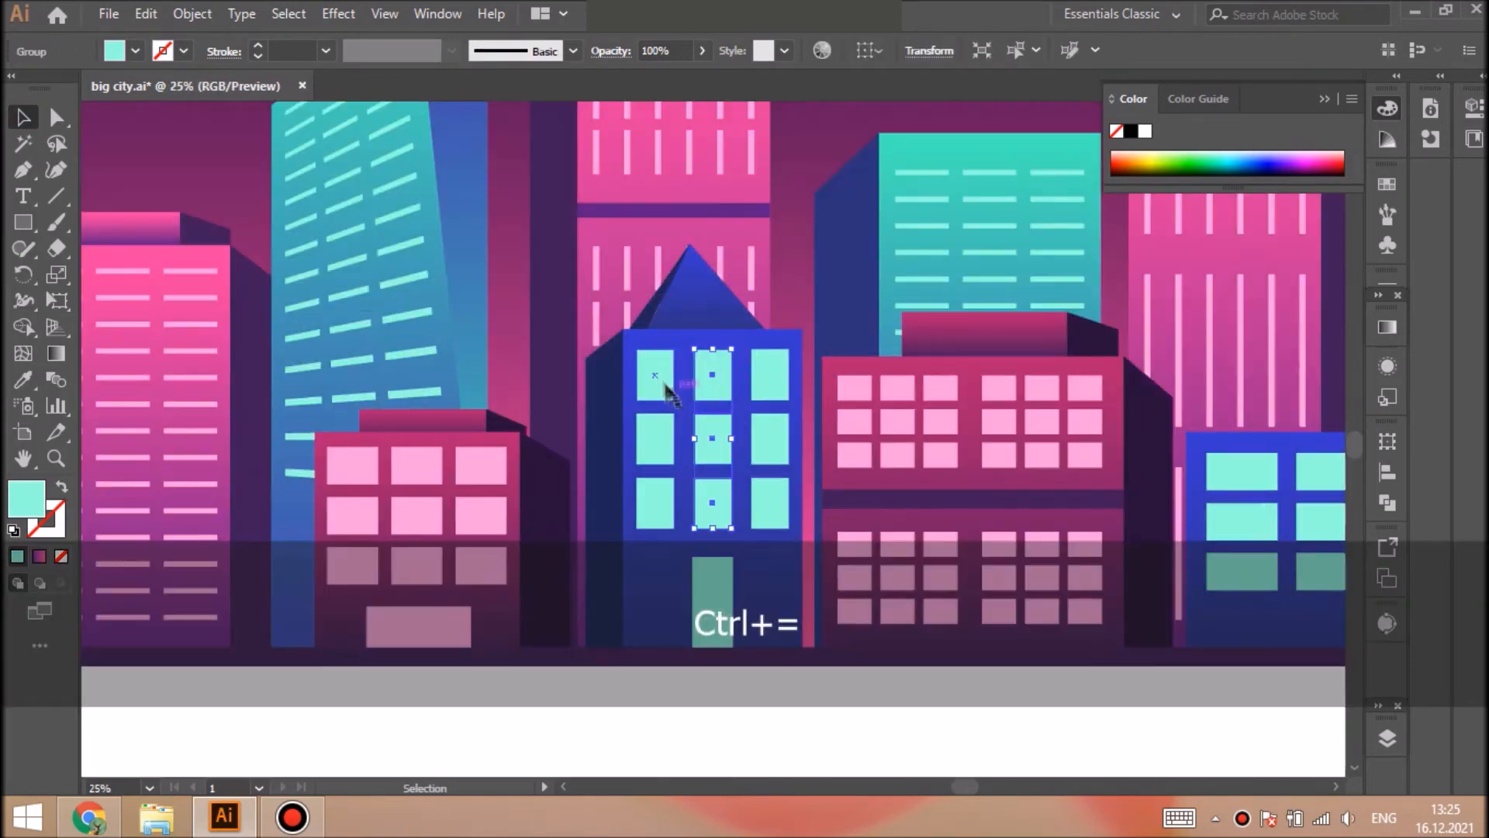
pyautogui.moveTo(787, 529); pyautogui.dragTo(665, 372)
pyautogui.hotkey('ctrl', 'c')
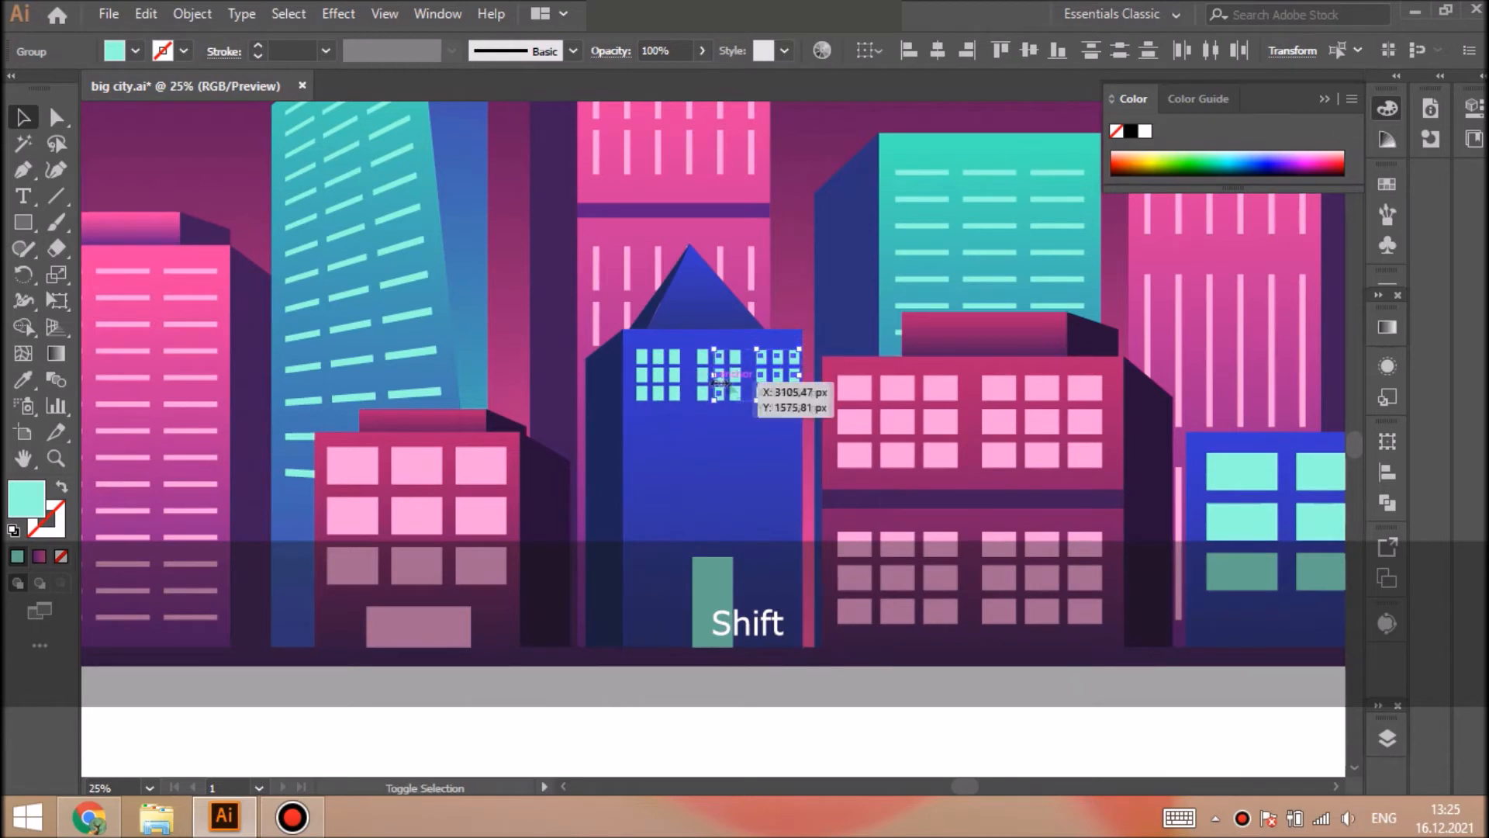
# Space the blue building's three window grids evenly in their row, group them and scale the group down
pyautogui.hotkey('ctrl', 'shift', 'a')
pyautogui.hotkey('ctrl', 'z')
pyautogui.hotkey('ctrl', 'z')
pyautogui.hotkey('ctrl', 'z')
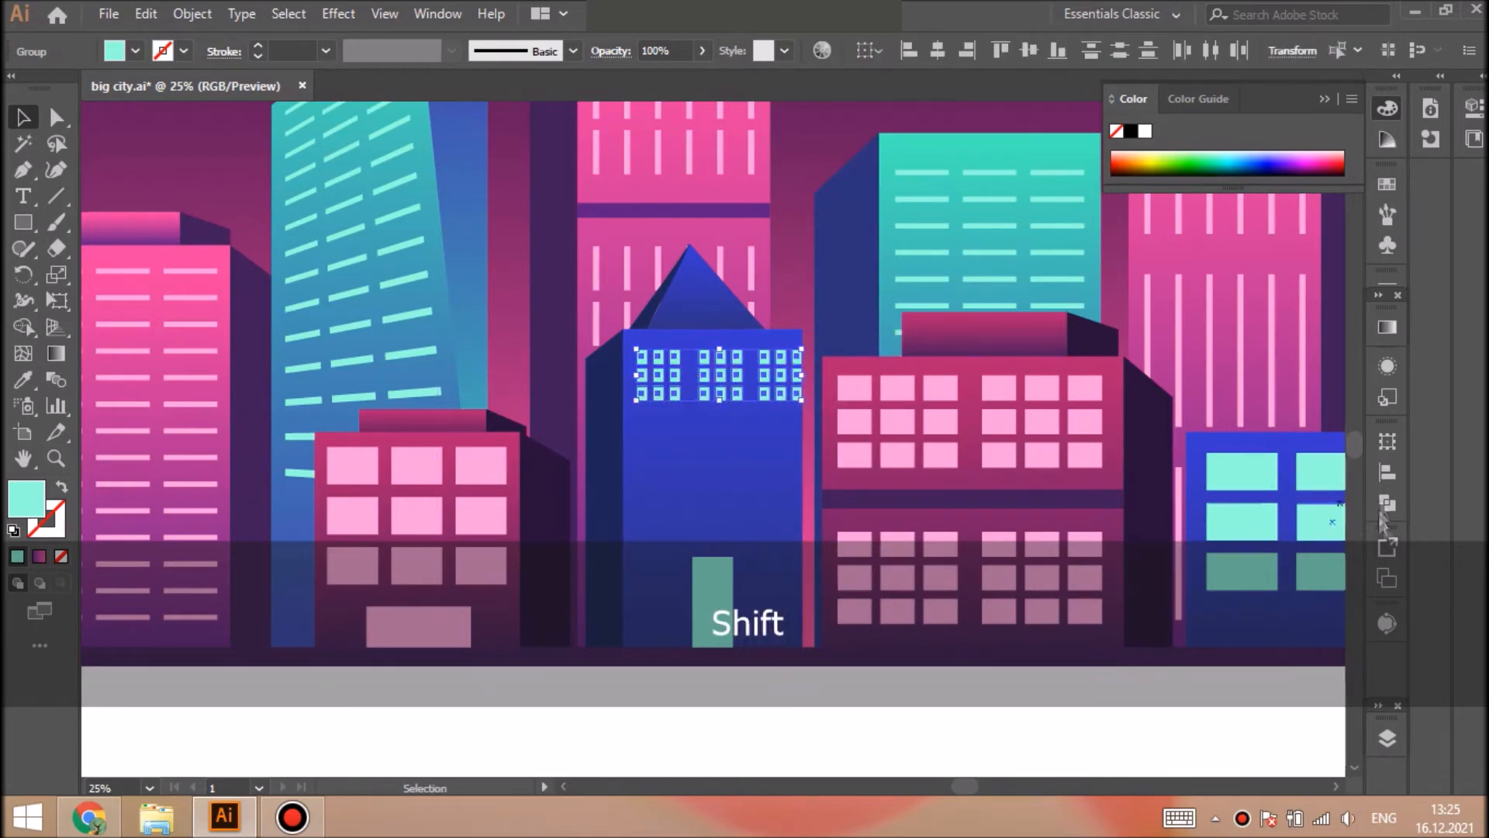
pyautogui.click(1387, 472)
pyautogui.click(1165, 620)
pyautogui.hotkey('ctrl', 'g')
pyautogui.hotkey('ctrl', 'shift', 'a')
pyautogui.click(768, 375)
pyautogui.moveTo(802, 400); pyautogui.dragTo(786, 395)
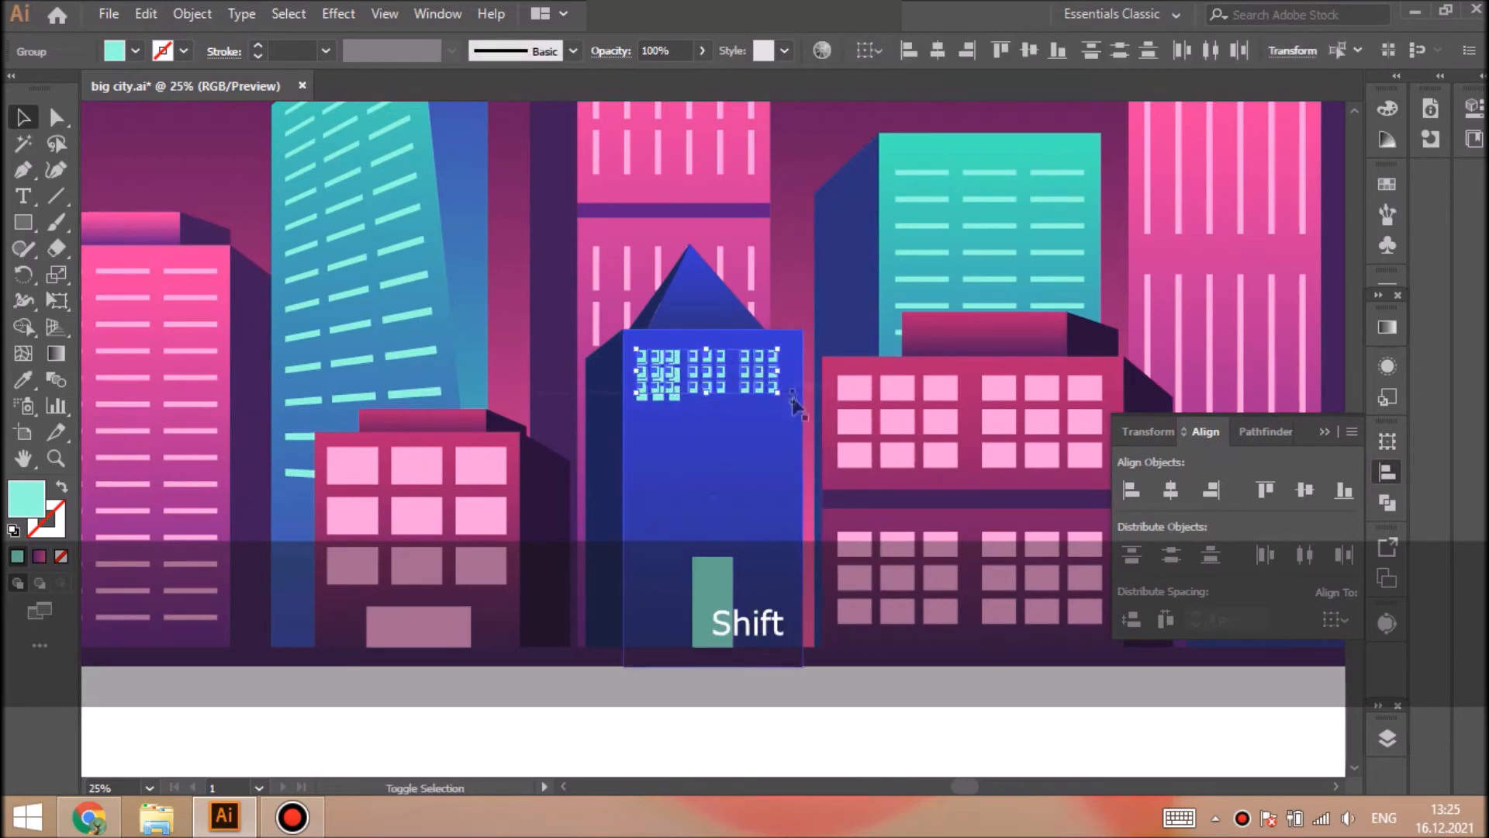
# Delete the leftover window grid and duplicate the row of window grids lower on the blue building
pyautogui.hotkey('ctrl', 'shift', 'a')
pyautogui.click(674, 398)
pyautogui.press('Delete')
pyautogui.click(654, 399)
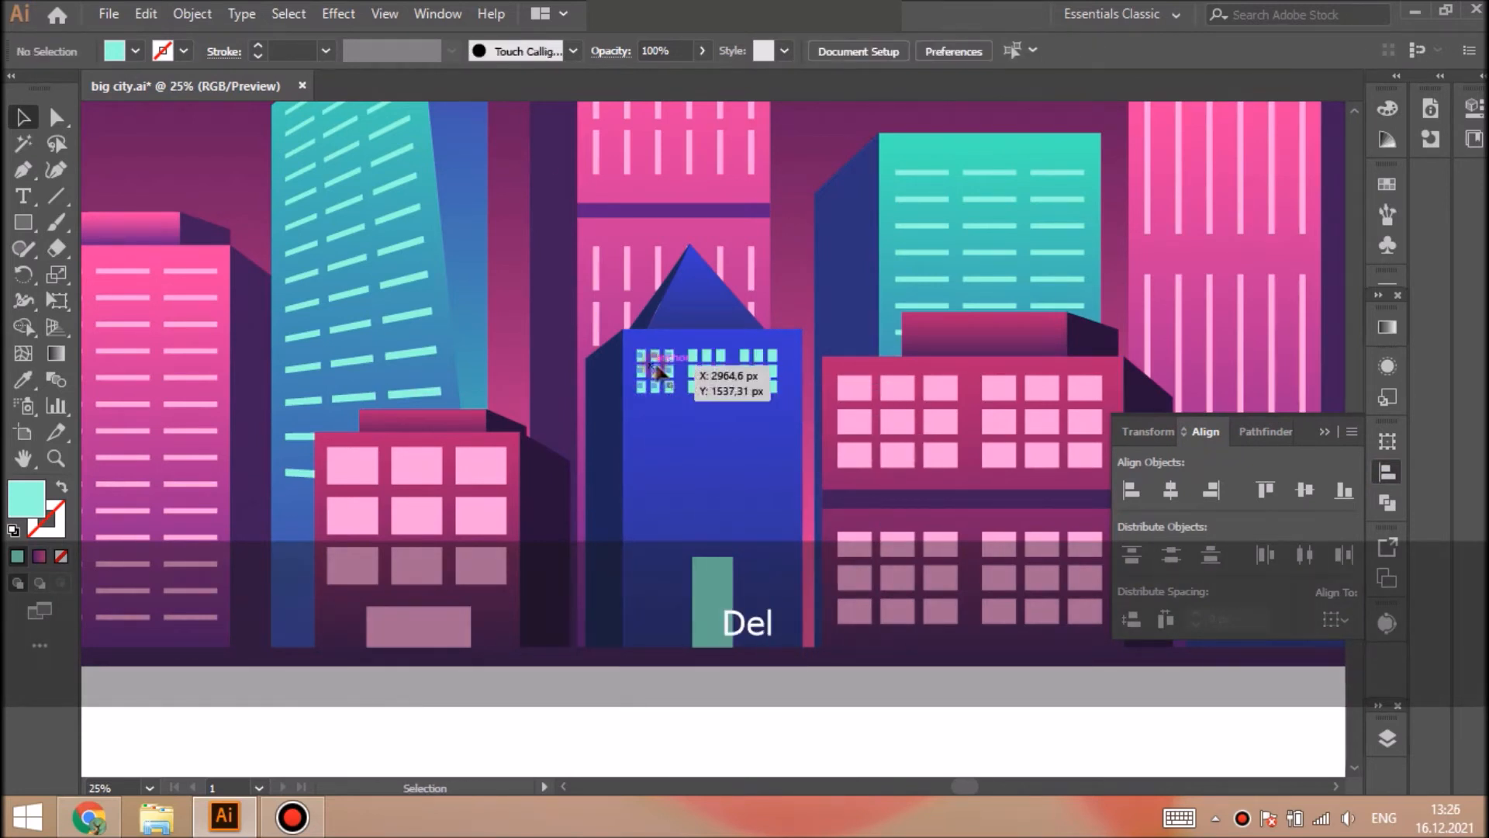
pyautogui.click(654, 373)
pyautogui.moveTo(729, 369); pyautogui.dragTo(724, 486)
pyautogui.hotkey('ctrl', 'shift', 'a')
# Add a narrow solid dark blue band between the blue building's two window rows, using a shortened copy of its front
pyautogui.click(731, 453)
pyautogui.hotkey('ctrl', 'c')
pyautogui.hotkey('ctrl', 'f')
pyautogui.moveTo(713, 665); pyautogui.dragTo(712, 443)
pyautogui.moveTo(712, 330); pyautogui.dragTo(713, 429)
pyautogui.click(17, 556)
pyautogui.hotkey('ctrl', 'shift', 'a')
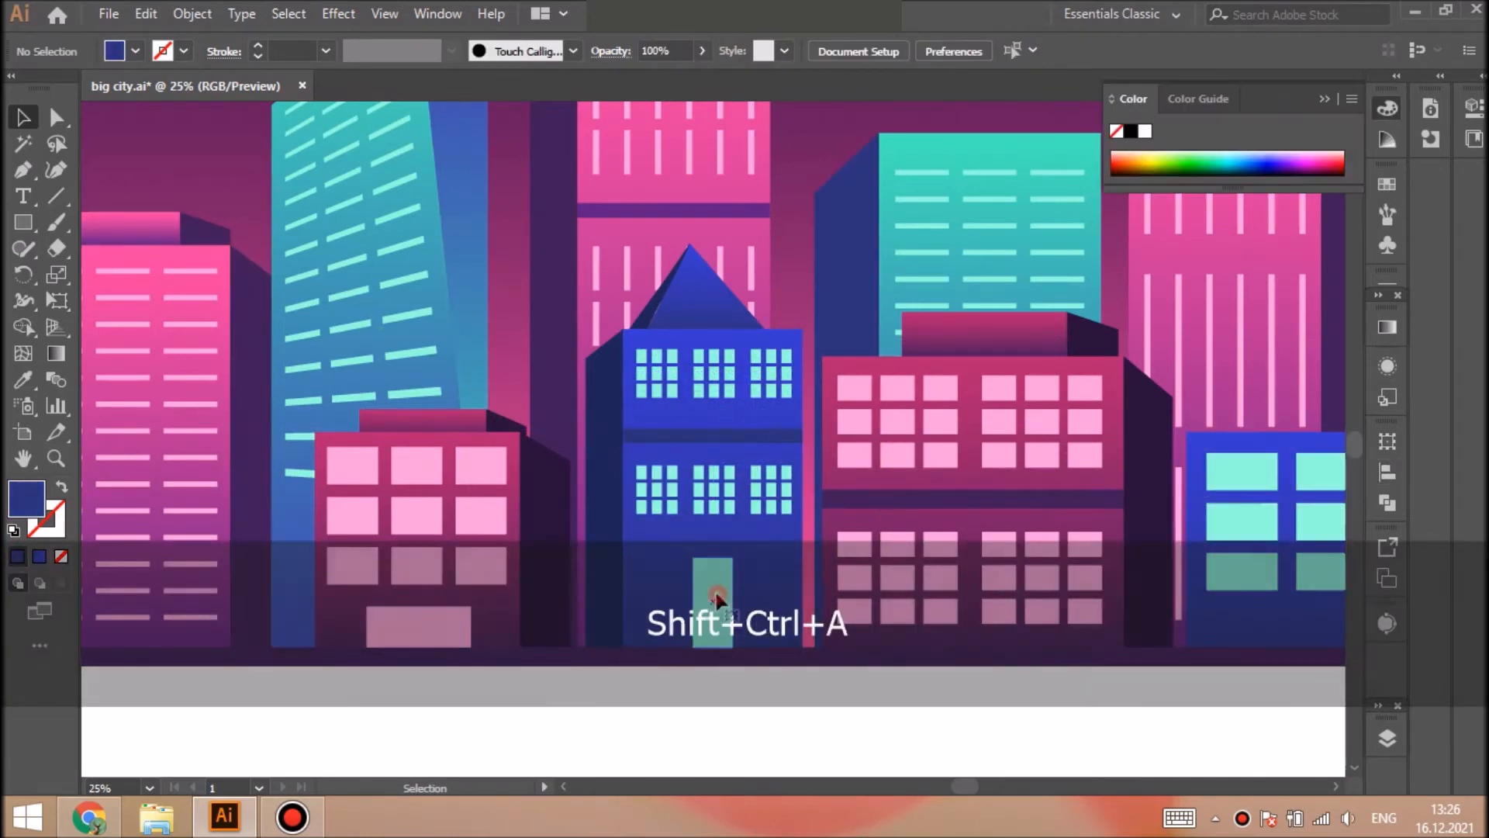
# Shorten the light teal door of the blue pointed-roof building
pyautogui.click(708, 581)
pyautogui.hotkey('ctrl', 'shift', 'a')
pyautogui.hotkey('ctrl', '-')
pyautogui.hotkey('ctrl', '-')
pyautogui.hotkey('ctrl', '-')
pyautogui.hotkey('ctrl', '=')
pyautogui.hotkey('ctrl', '-')
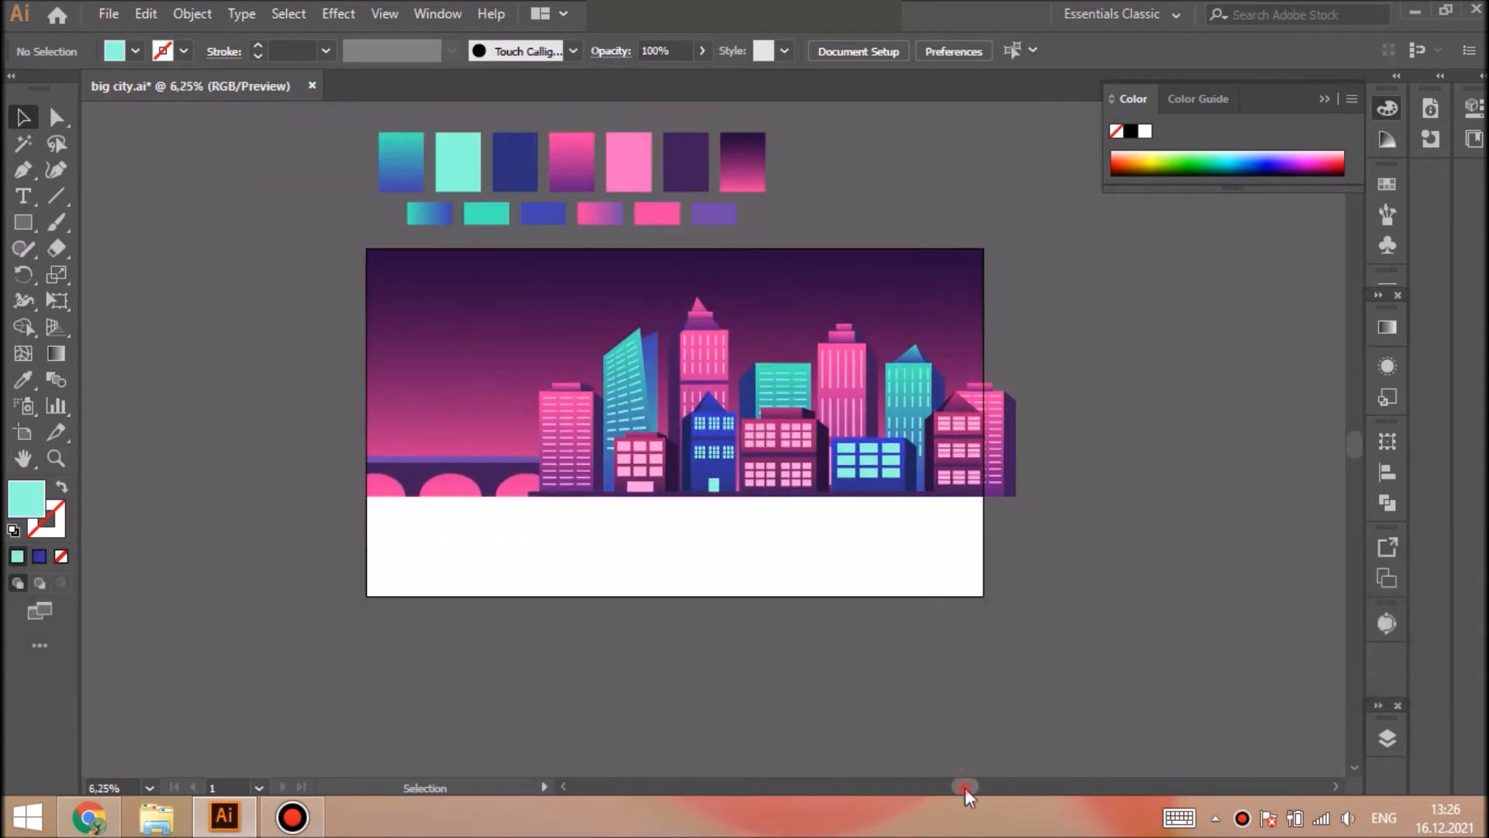
# Draw a small circle as a moon in the sky's upper left on Layer 8 and fill it with the light pink swatch
pyautogui.moveTo(965, 788); pyautogui.dragTo(944, 788)
pyautogui.click(1388, 741)
pyautogui.click(29, 224)
pyautogui.click(96, 276)
pyautogui.keyDown('shift'); pyautogui.moveTo(467, 295); pyautogui.dragTo(502, 332); pyautogui.keyUp('shift')
pyautogui.click(23, 380)
pyautogui.click(709, 213)
pyautogui.click(679, 168)
# Duplicate the moon circle in place, enlarge one copy from its center and set that copy's opacity to 0%
pyautogui.hotkey('ctrl', 'f')
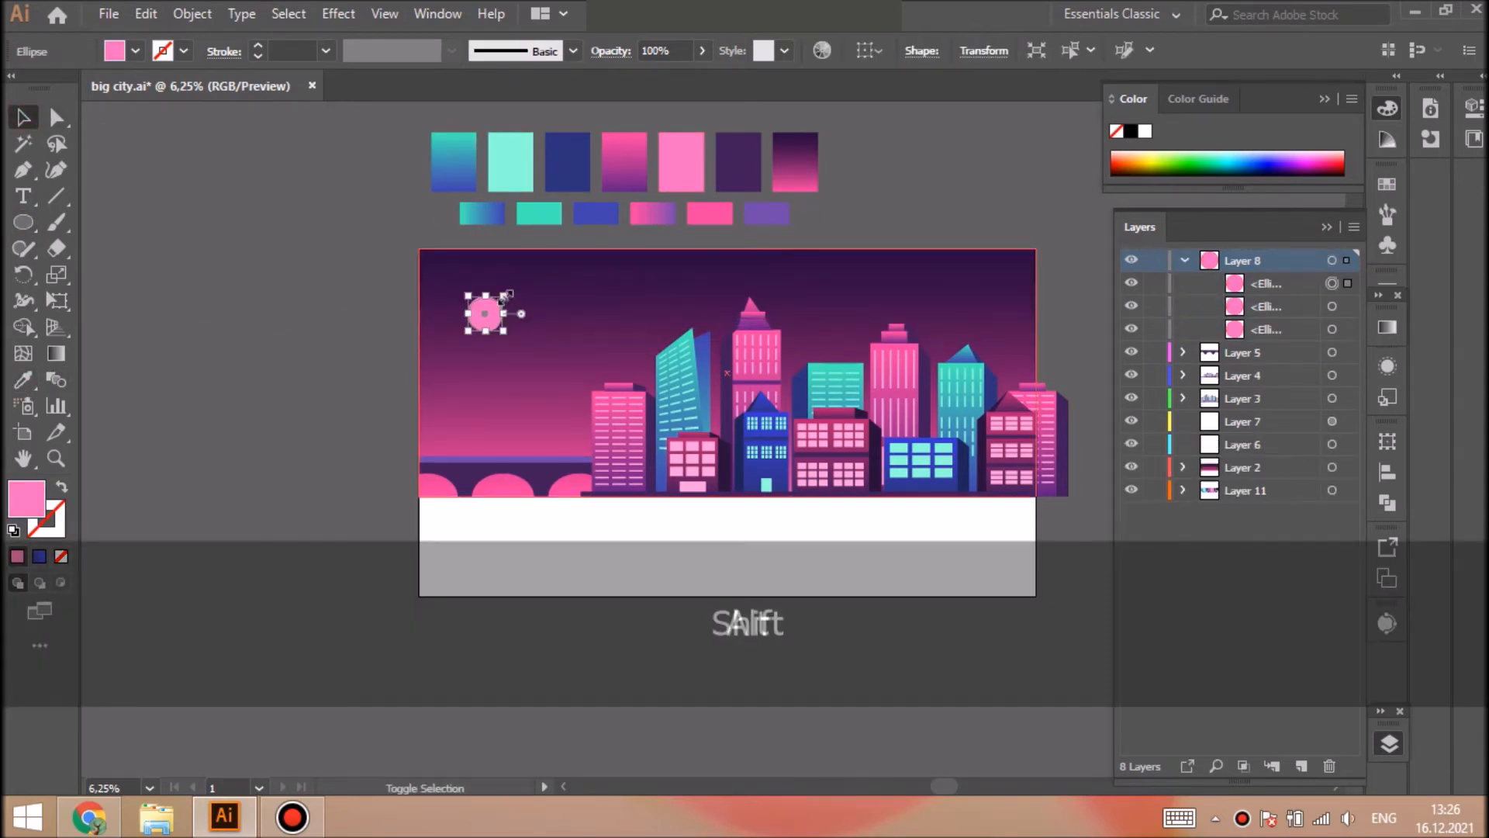
pyautogui.keyDown('alt'); pyautogui.keyDown('shift'); pyautogui.moveTo(505, 295); pyautogui.dragTo(528, 271); pyautogui.keyUp('shift'); pyautogui.keyUp('alt')
pyautogui.click(657, 50)
pyautogui.press('BackSpace')
pyautogui.write('0')
pyautogui.press('Return')
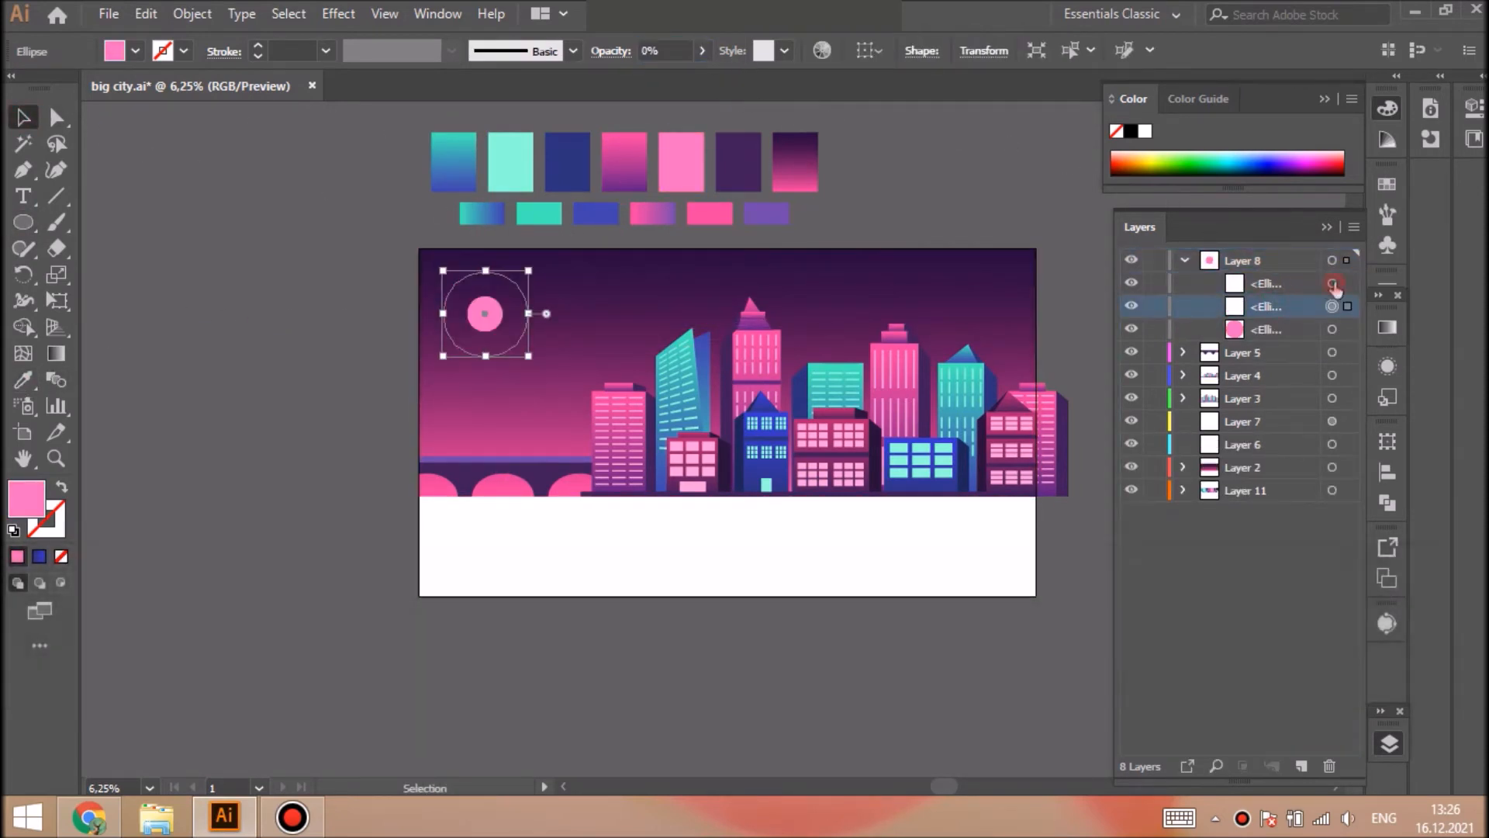
# Set the top moon copy's opacity to 30% and blend it with the enlarged transparent circle to form a glow
pyautogui.click(1332, 284)
pyautogui.click(659, 52)
pyautogui.press('BackSpace')
pyautogui.write('30')
pyautogui.press('Return')
pyautogui.keyDown('shift'); pyautogui.click(1332, 306); pyautogui.keyUp('shift')
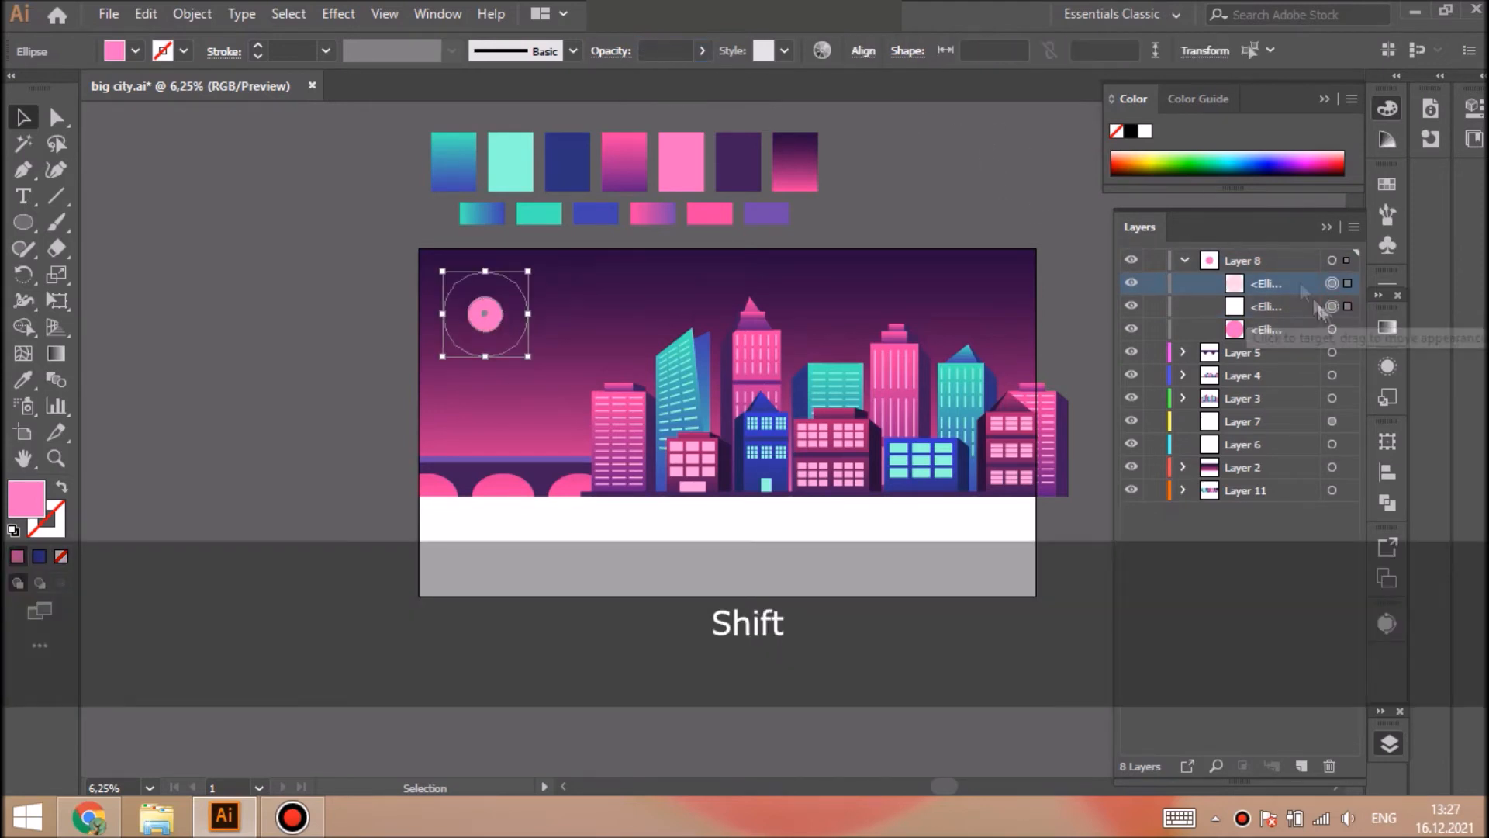
pyautogui.hotkey('ctrl', 'alt', 'b')
pyautogui.hotkey('shift', 'ctrl', 'a')
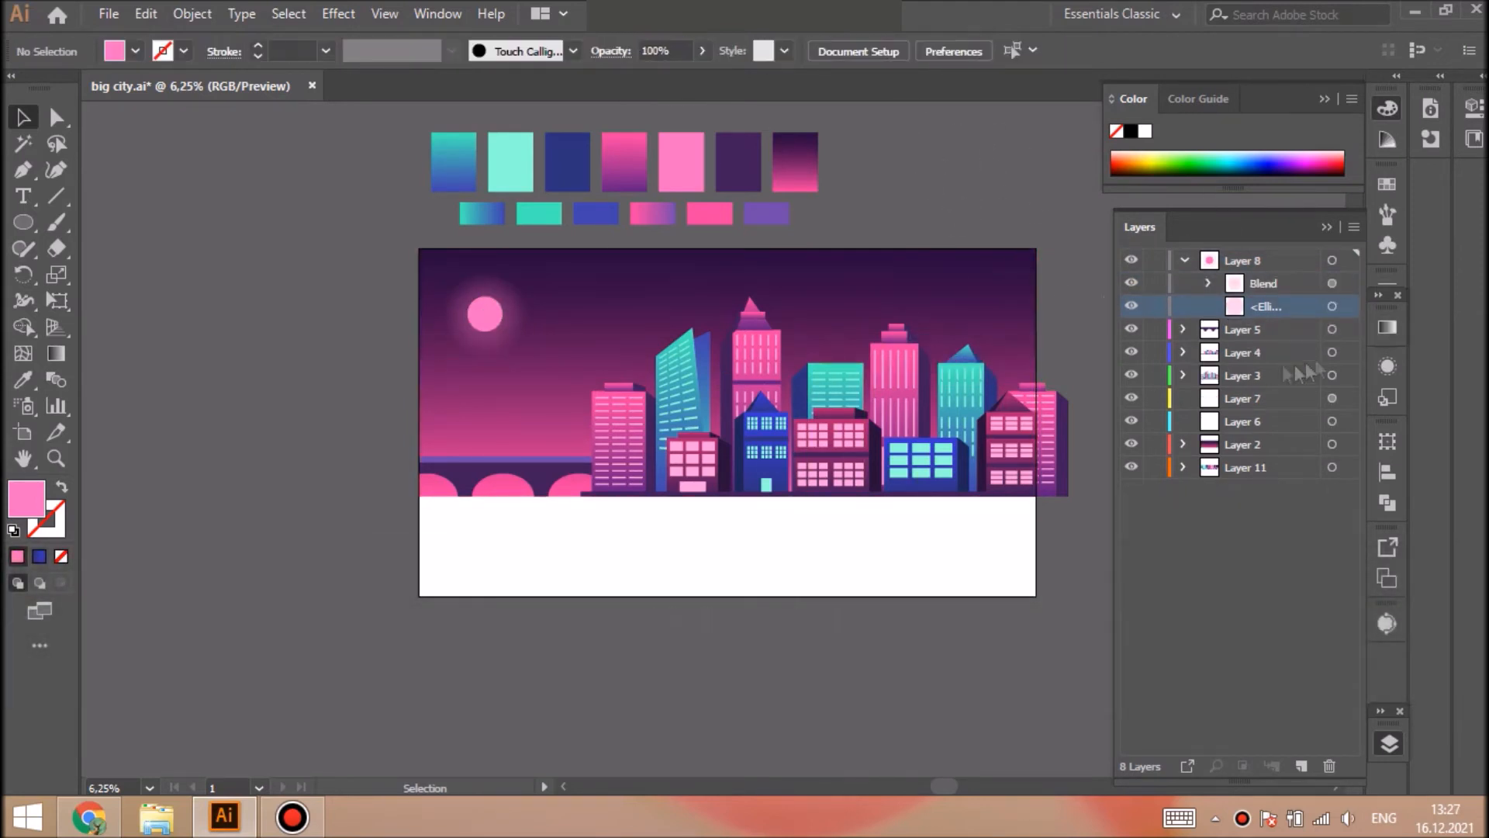
# Copy Layer 3's buildings into Layer 7 as a flat dark purple silhouette, scaled down behind the bridge
pyautogui.click(1332, 375)
pyautogui.hotkey('ctrl', 'c')
pyautogui.click(1331, 398)
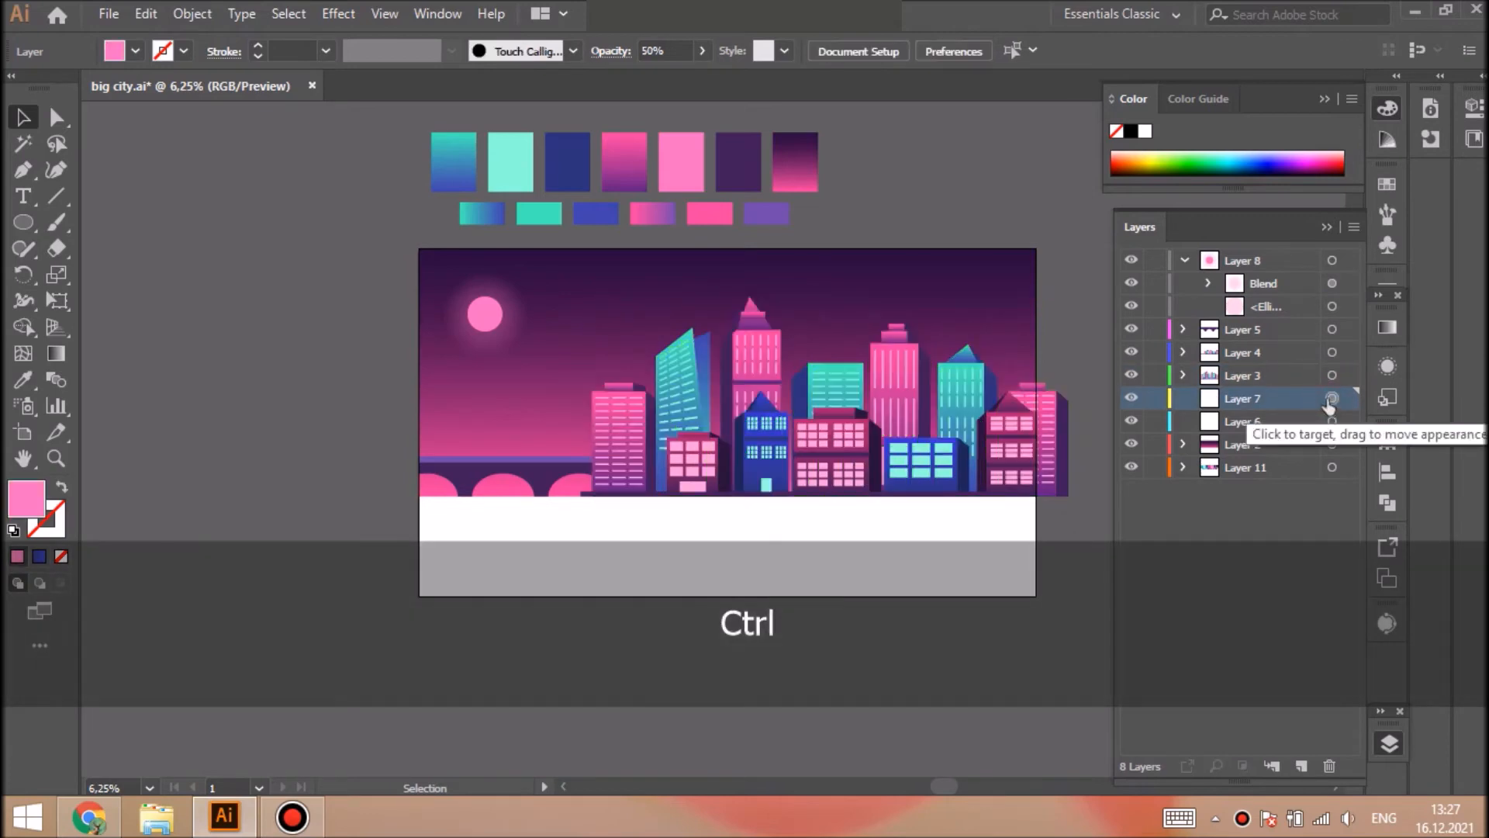
pyautogui.hotkey('ctrl', 'f')
pyautogui.click(1387, 502)
pyautogui.moveTo(1069, 297); pyautogui.dragTo(612, 379)
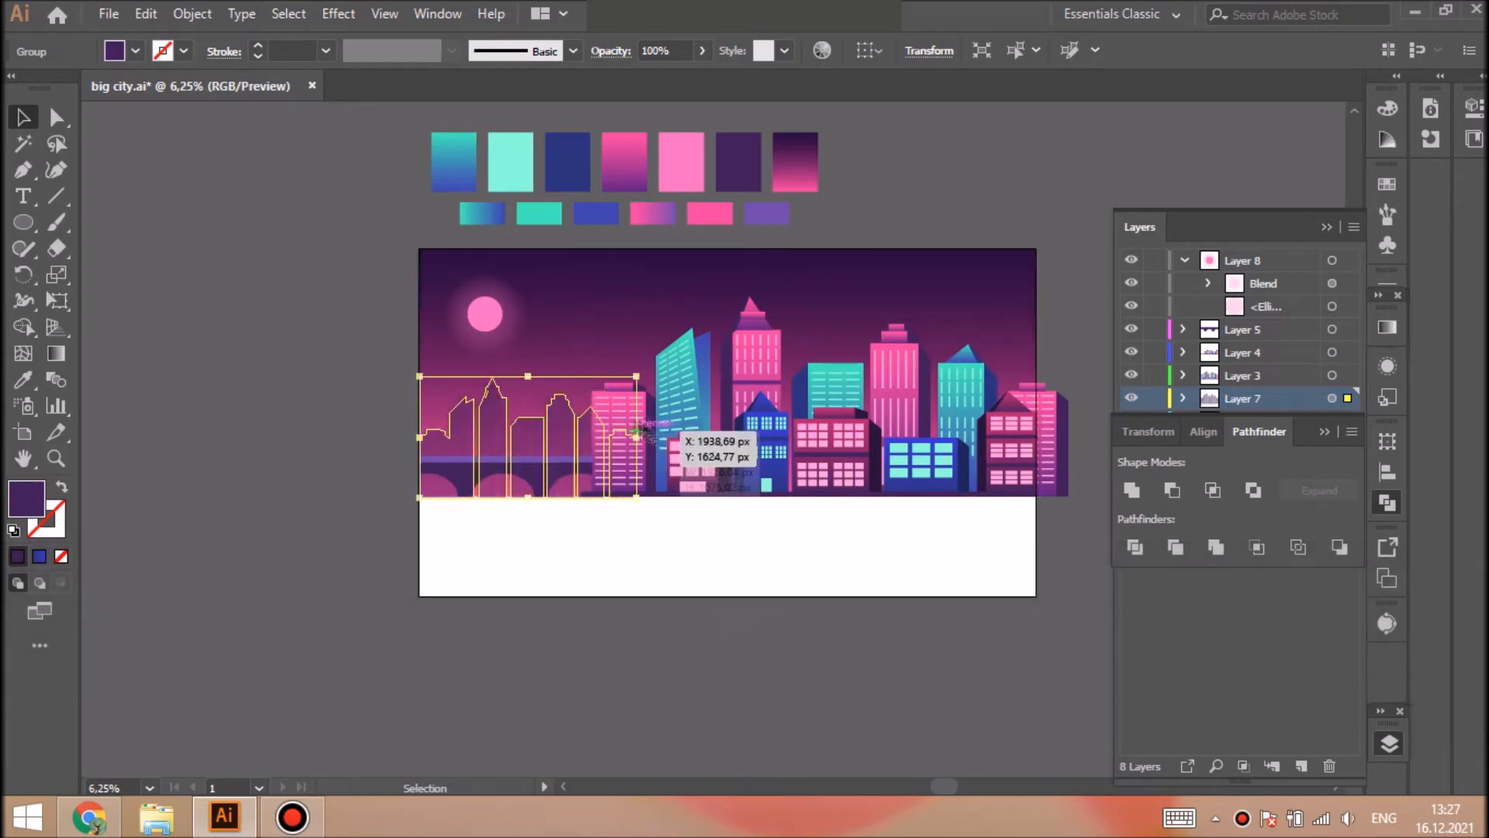
pyautogui.hotkey('ctrl', 'shift', 'a')
# Duplicate the city silhouette, move it behind the main buildings on the right and enlarge it above their roofs
pyautogui.click(560, 428)
pyautogui.hotkey('ctrl', 'c')
pyautogui.hotkey('ctrl', 'f')
pyautogui.moveTo(562, 425); pyautogui.dragTo(938, 426)
pyautogui.moveTo(901, 375); pyautogui.dragTo(898, 296)
pyautogui.moveTo(833, 335)
pyautogui.mouseDown()
pyautogui.moveTo(846, 334)
pyautogui.moveTo(835, 339)
pyautogui.mouseUp()
pyautogui.hotkey('ctrl', 'shift', 'a')
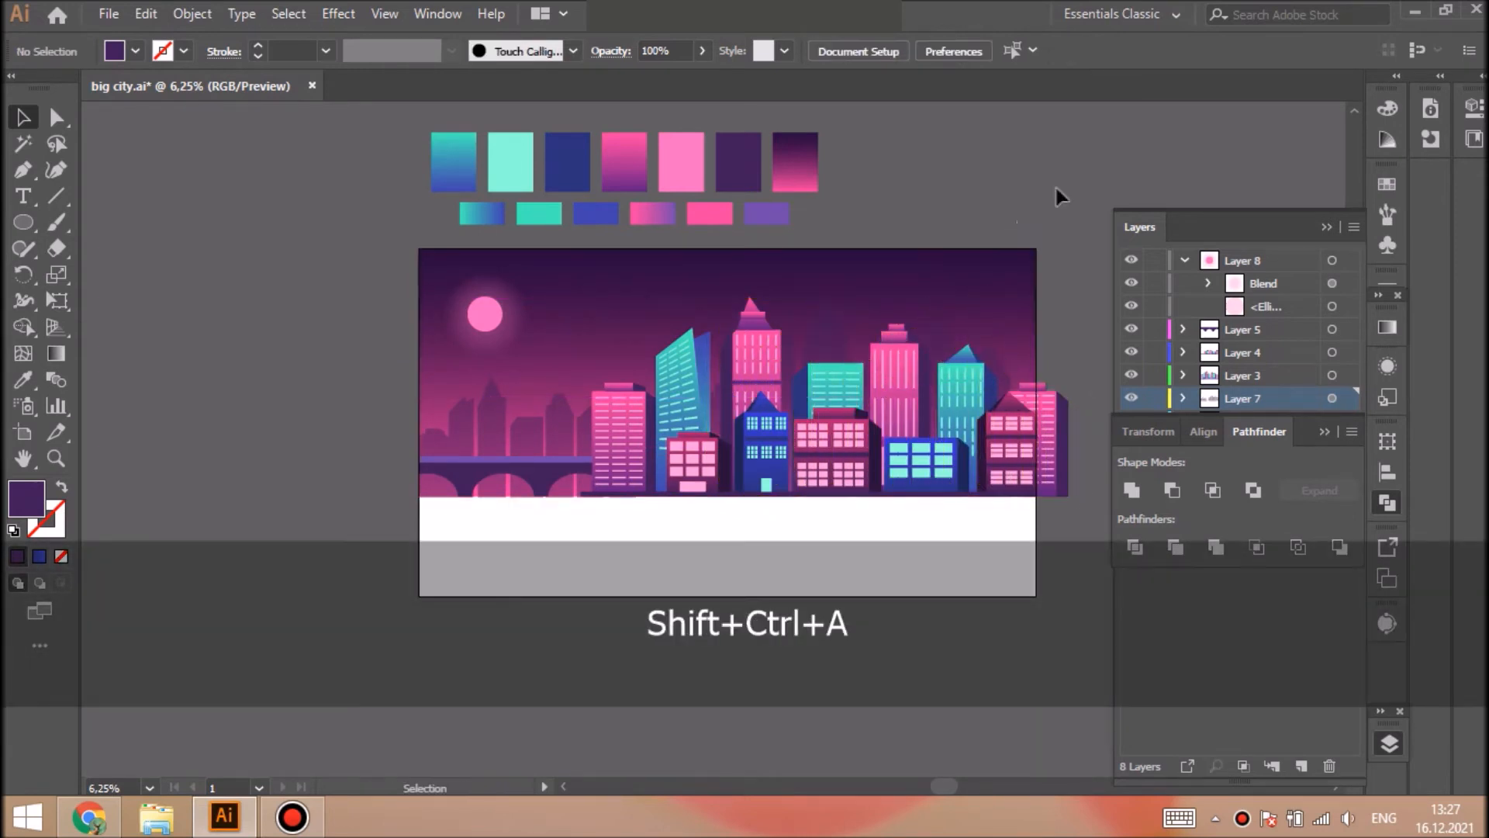
pyautogui.hotkey('ctrl', 'z')
pyautogui.hotkey('ctrl', 'shift', 'a')
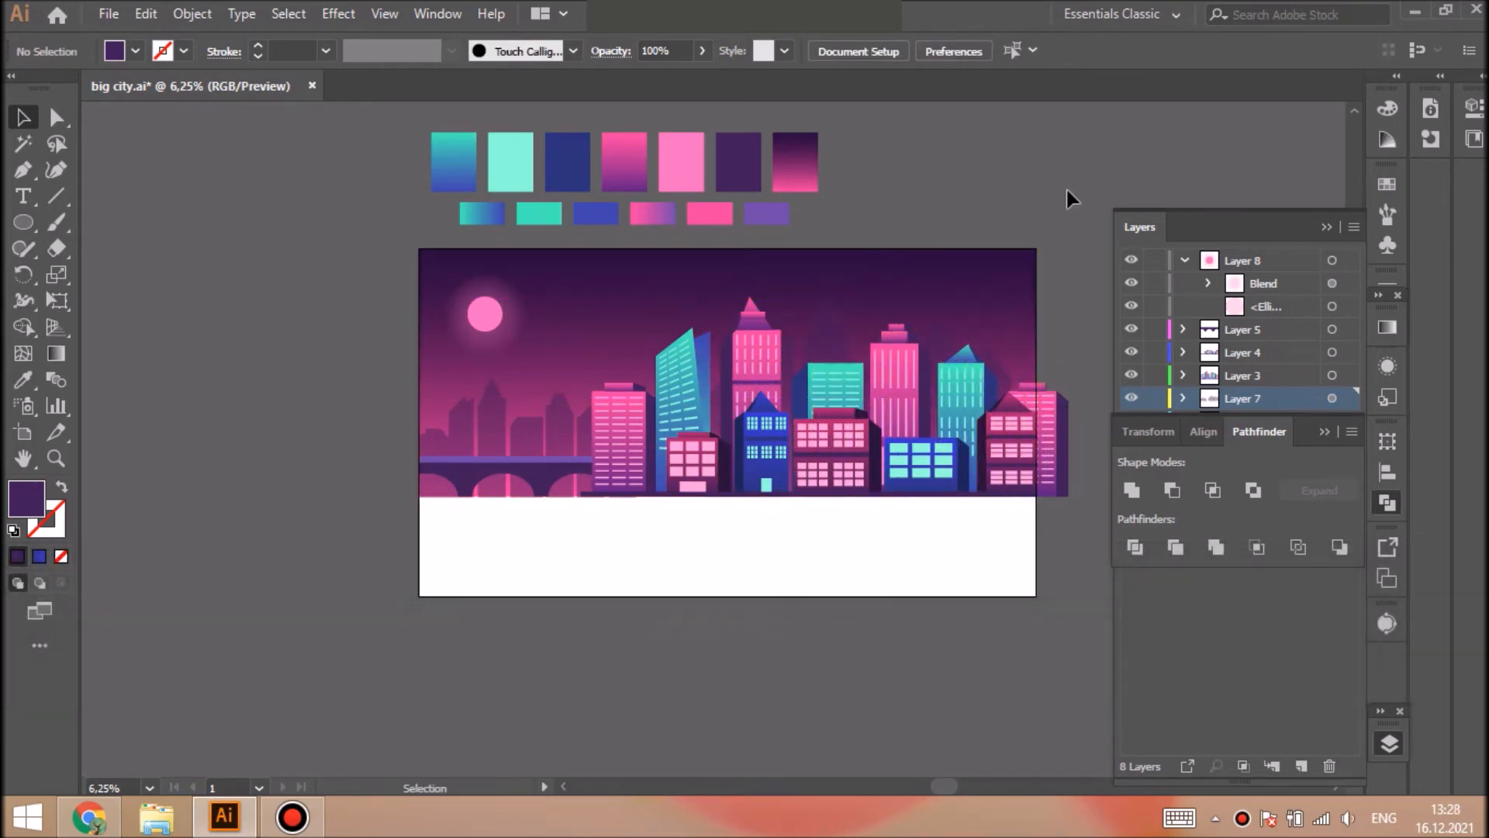
# Darken the fill of the enlarged right-hand city silhouette to a deeper purple
pyautogui.click(822, 325)
pyautogui.doubleClick(27, 496)
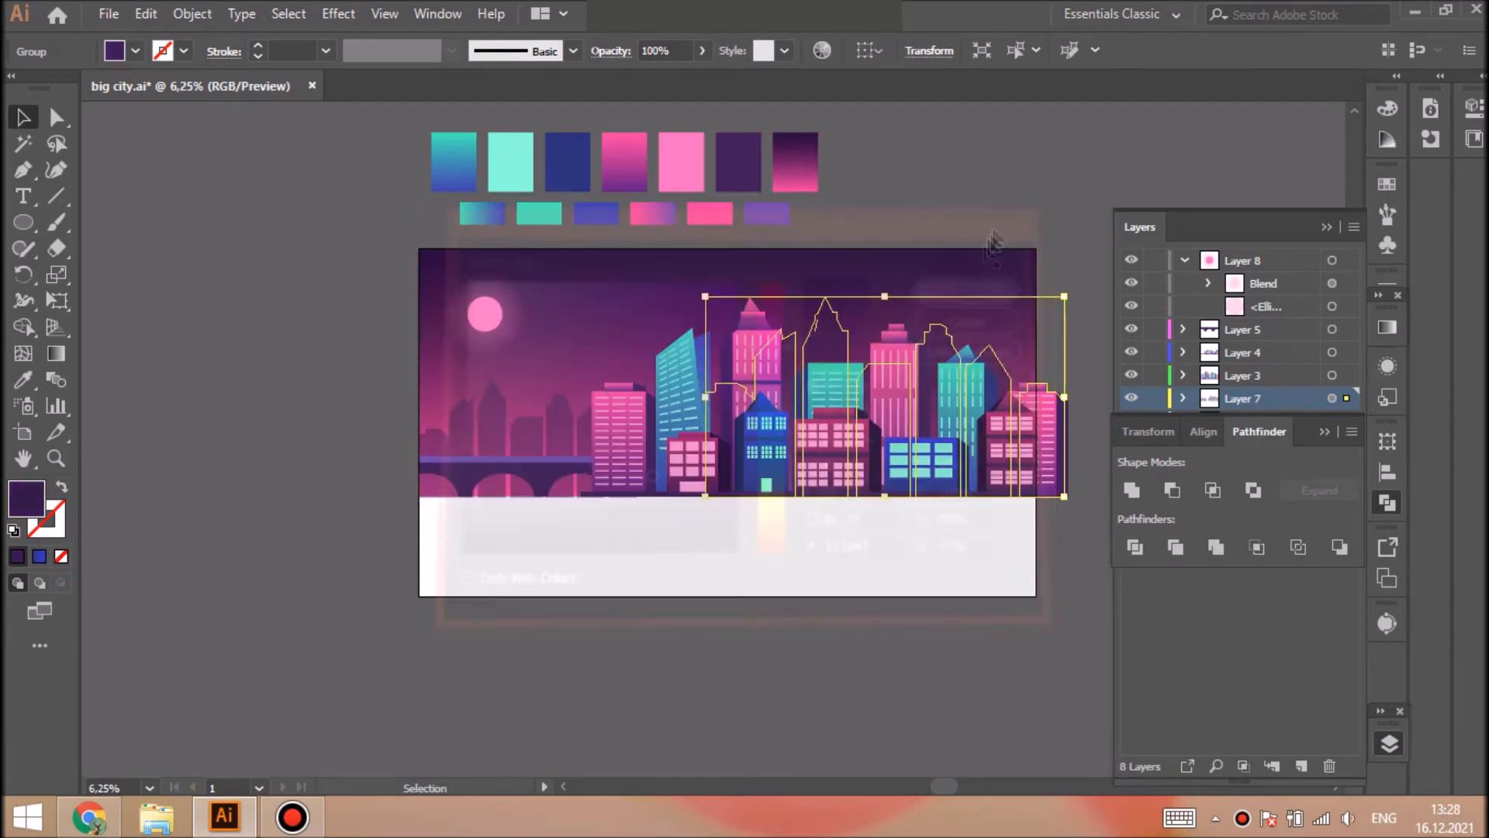
pyautogui.click(649, 480)
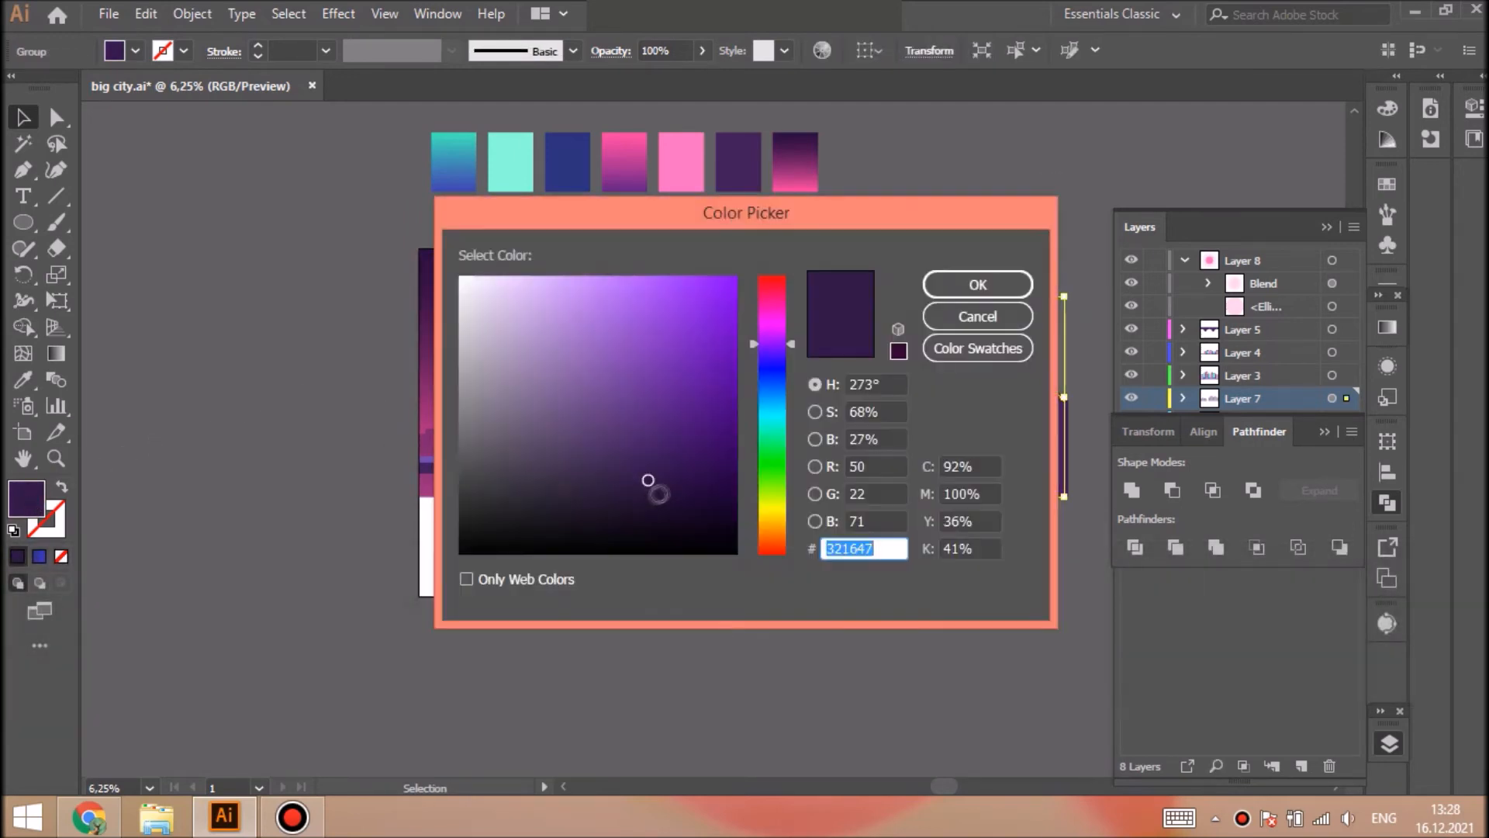
pyautogui.click(978, 284)
pyautogui.hotkey('ctrl', 'shift', 'a')
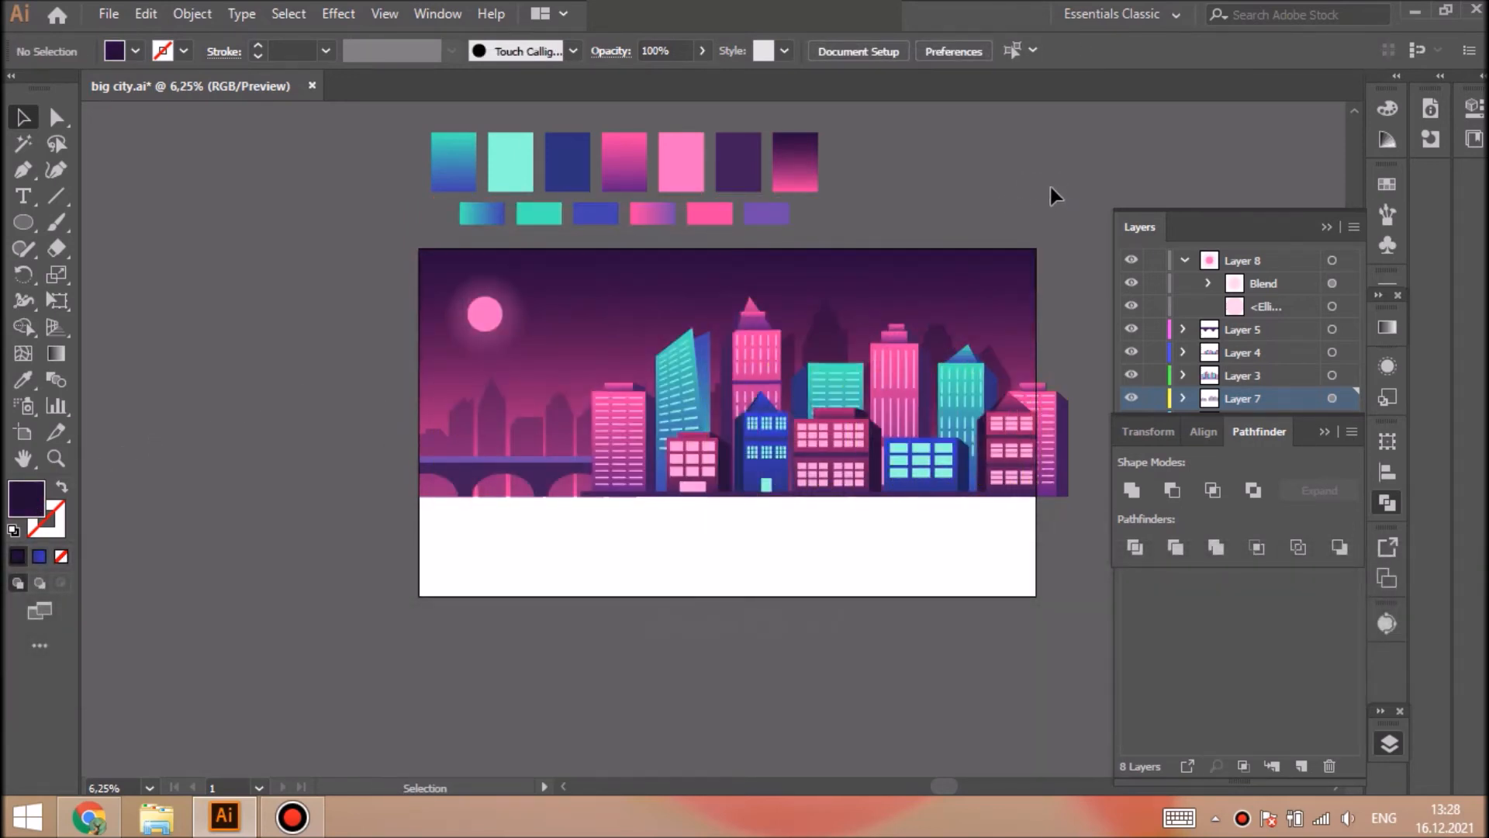
# Move the moon's Layer 8 below Layer 7 in the layer order
pyautogui.click(1183, 261)
pyautogui.moveTo(1242, 262); pyautogui.dragTo(1258, 363)
pyautogui.click(1331, 375)
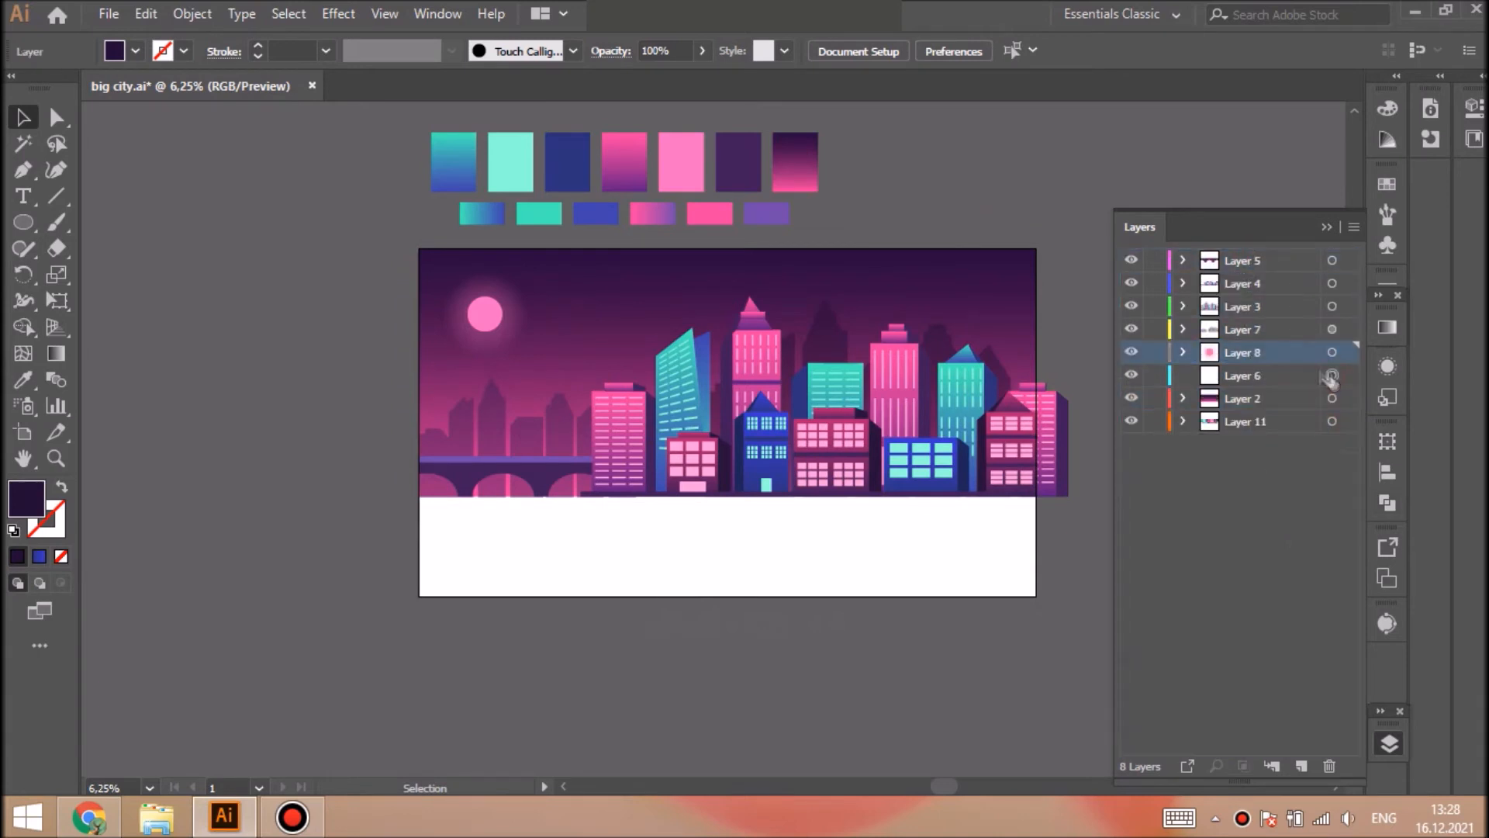
# Draw a flat purple-to-pink gradient ellipse to the right of the moon and reshape it with the Curvature tool into a cloud
pyautogui.moveTo(710, 286); pyautogui.dragTo(710, 287)
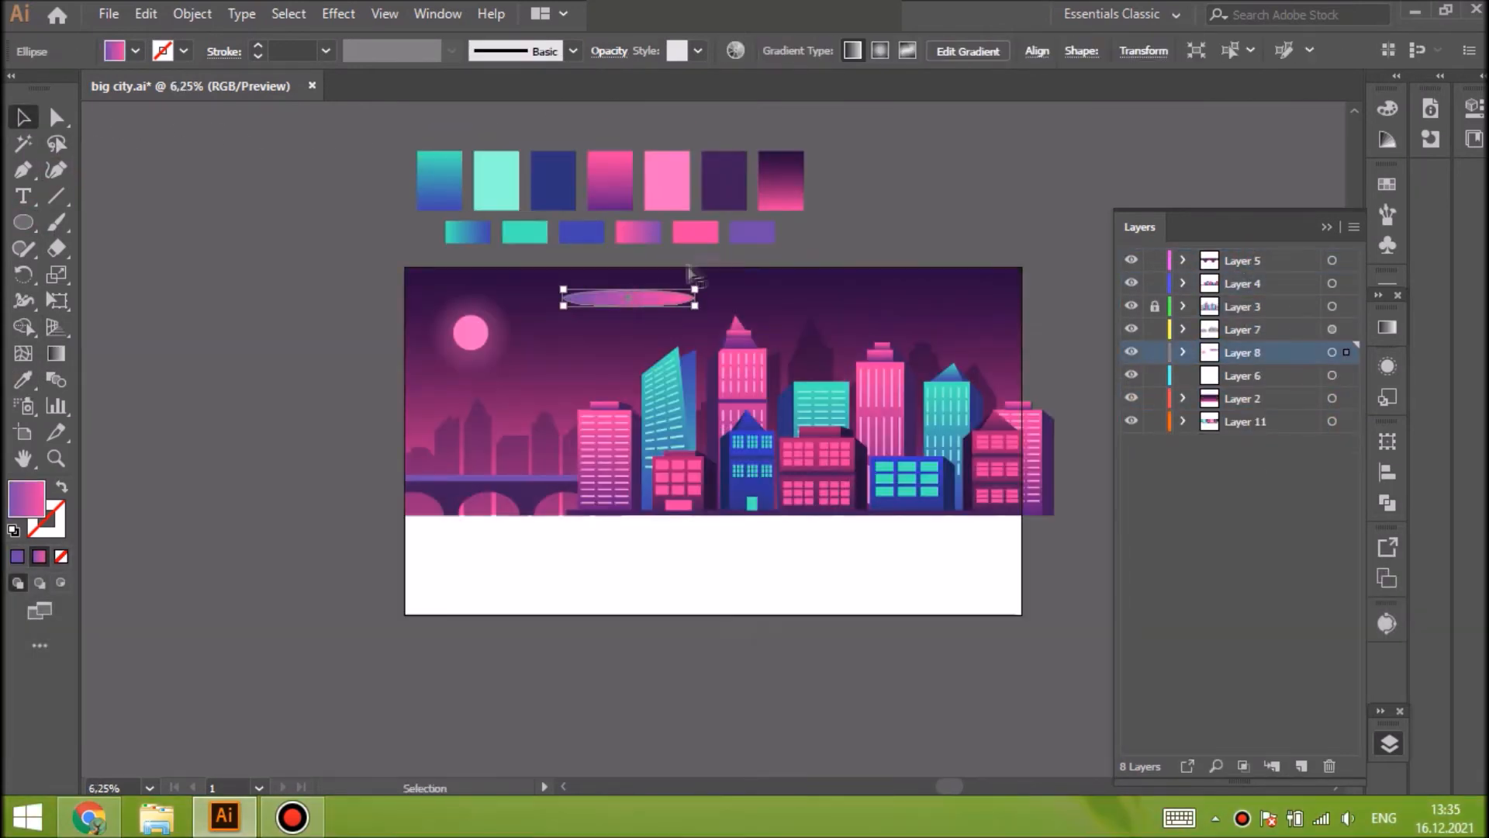
pyautogui.hotkey('ctrl', '=')
pyautogui.hotkey('ctrl', '=')
pyautogui.hotkey('ctrl', '=')
pyautogui.hotkey('ctrl', '=')
pyautogui.moveTo(580, 410); pyautogui.dragTo(585, 432)
pyautogui.moveTo(753, 400); pyautogui.dragTo(755, 429)
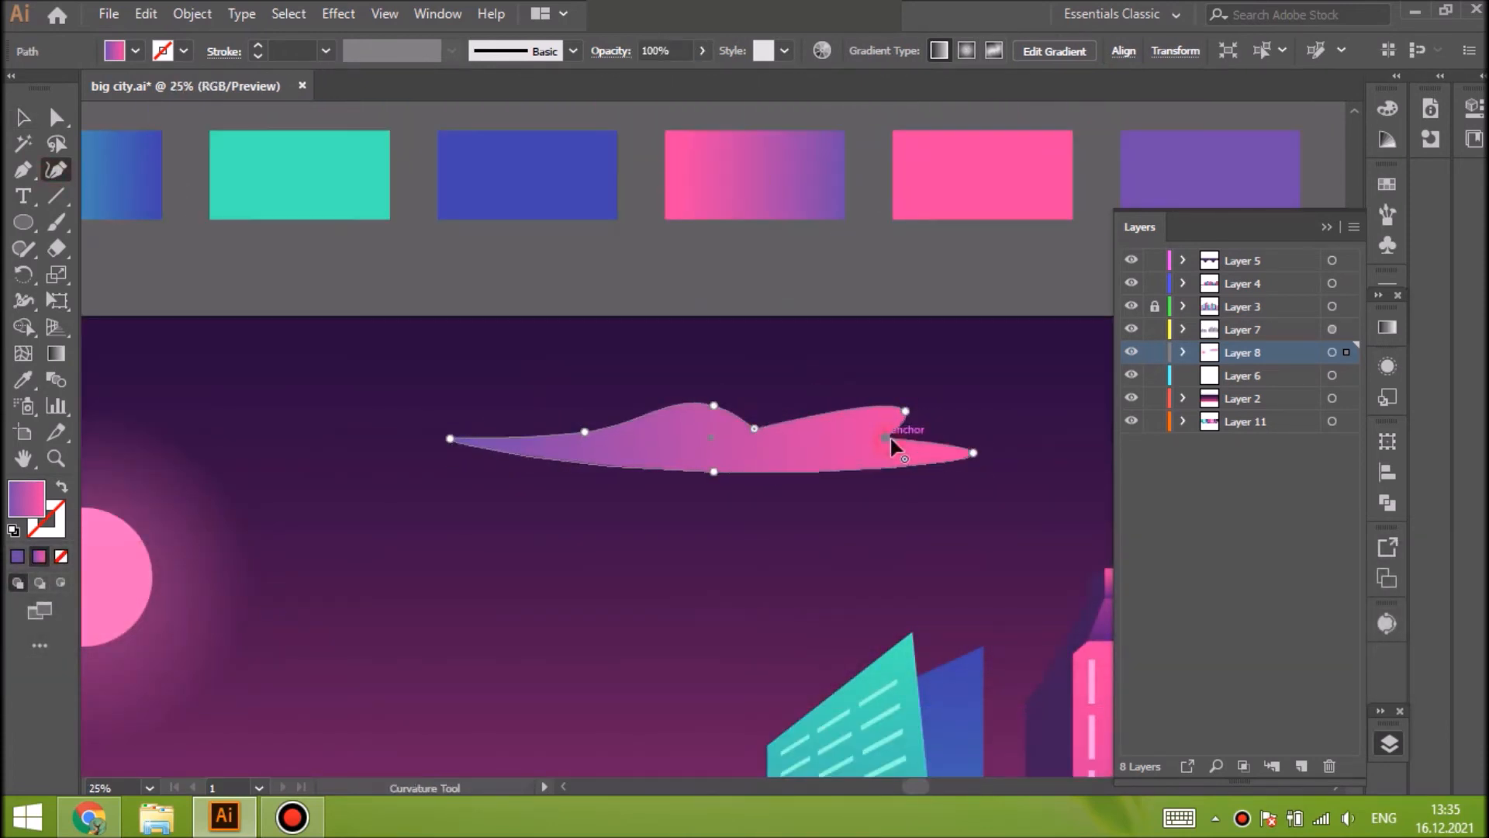
pyautogui.doubleClick(585, 431)
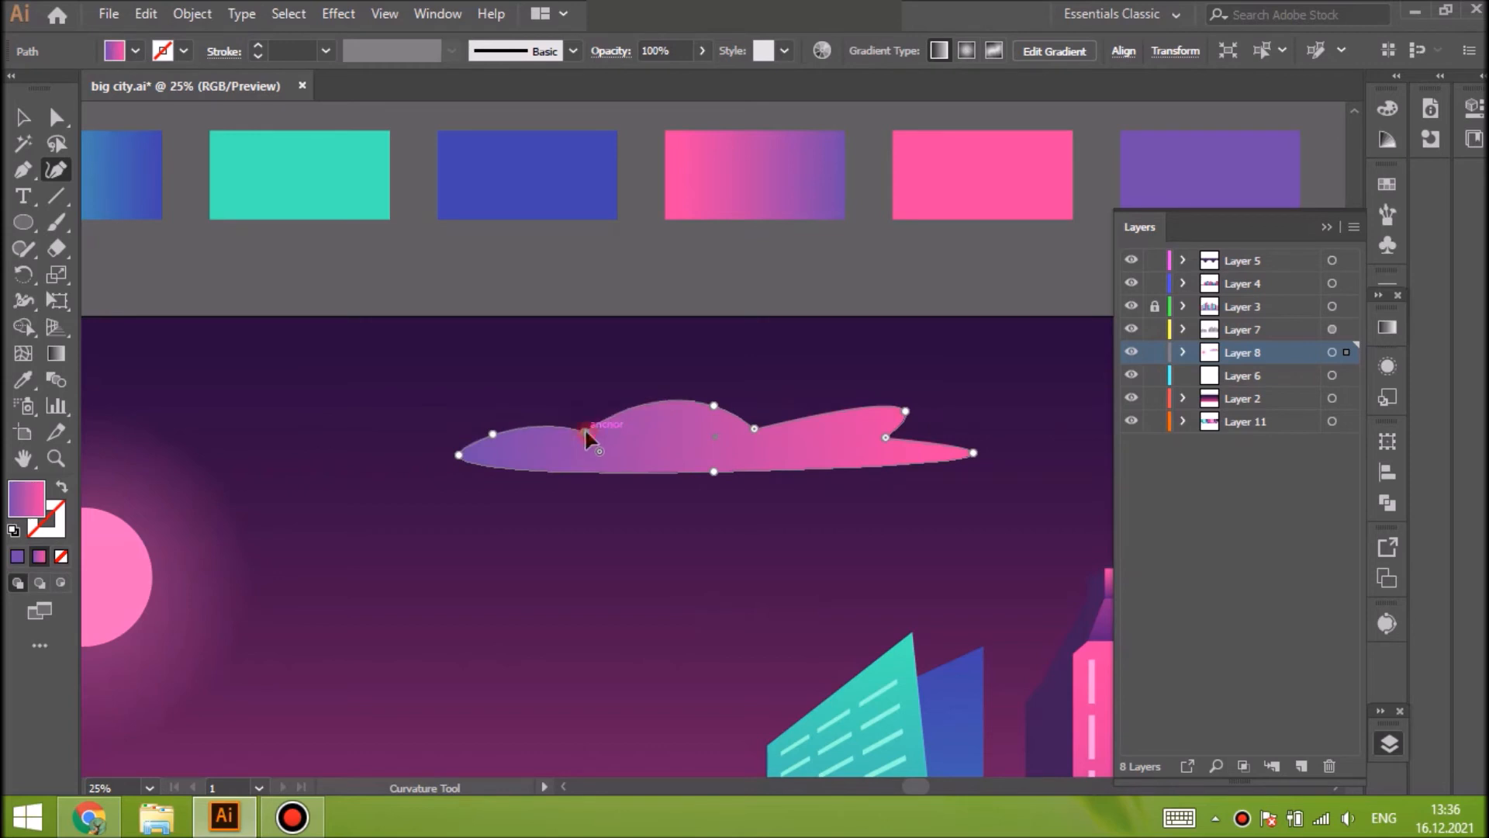
# Set the cloud's gradient angle to 180°
pyautogui.click(1388, 329)
pyautogui.click(1272, 438)
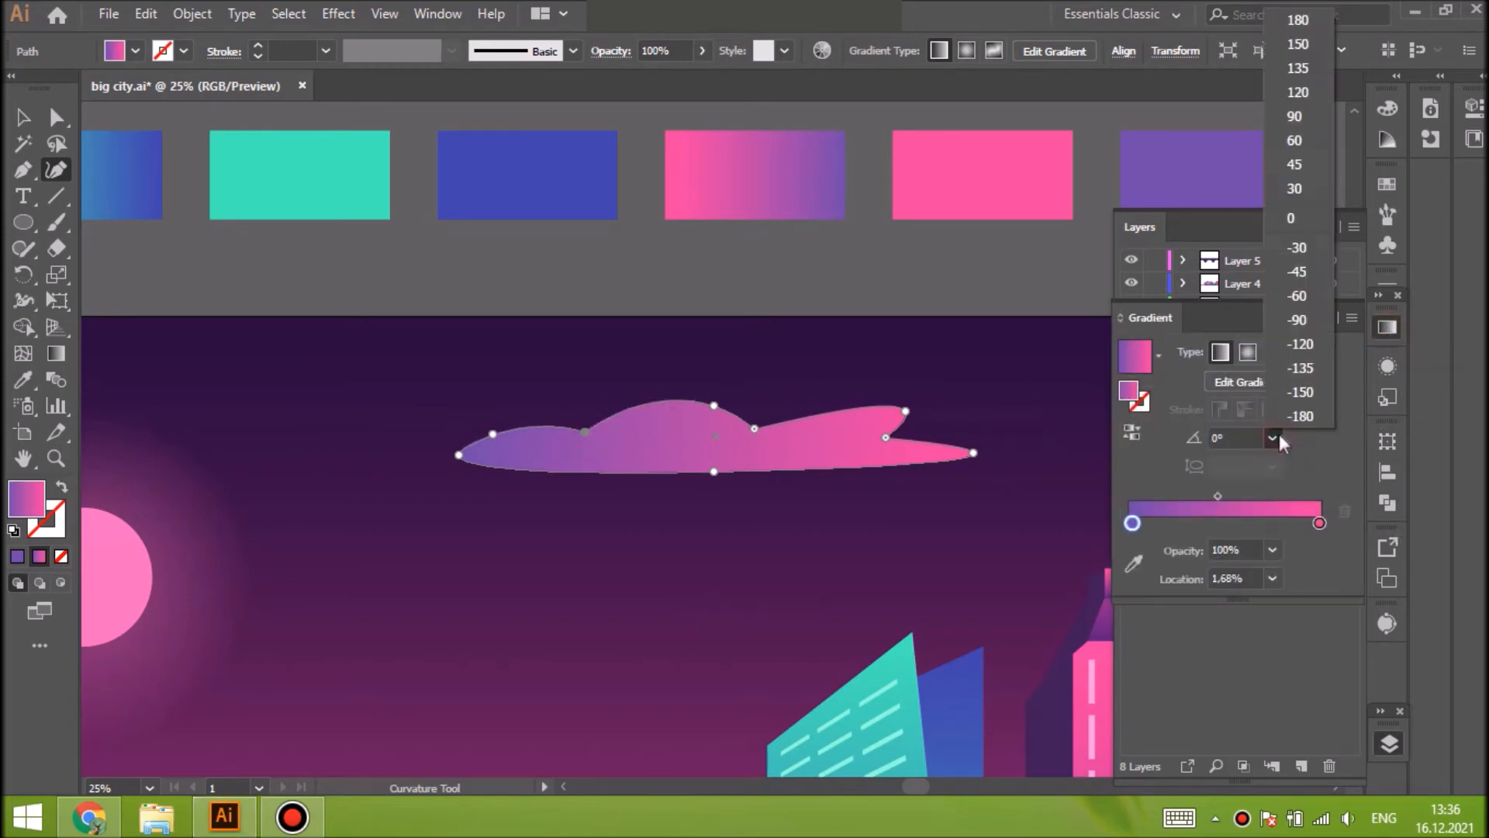
pyautogui.click(1295, 23)
# Add two small curved wisps in solid purple above the cloud's right half
pyautogui.moveTo(934, 411); pyautogui.dragTo(984, 427)
pyautogui.click(24, 382)
pyautogui.click(17, 557)
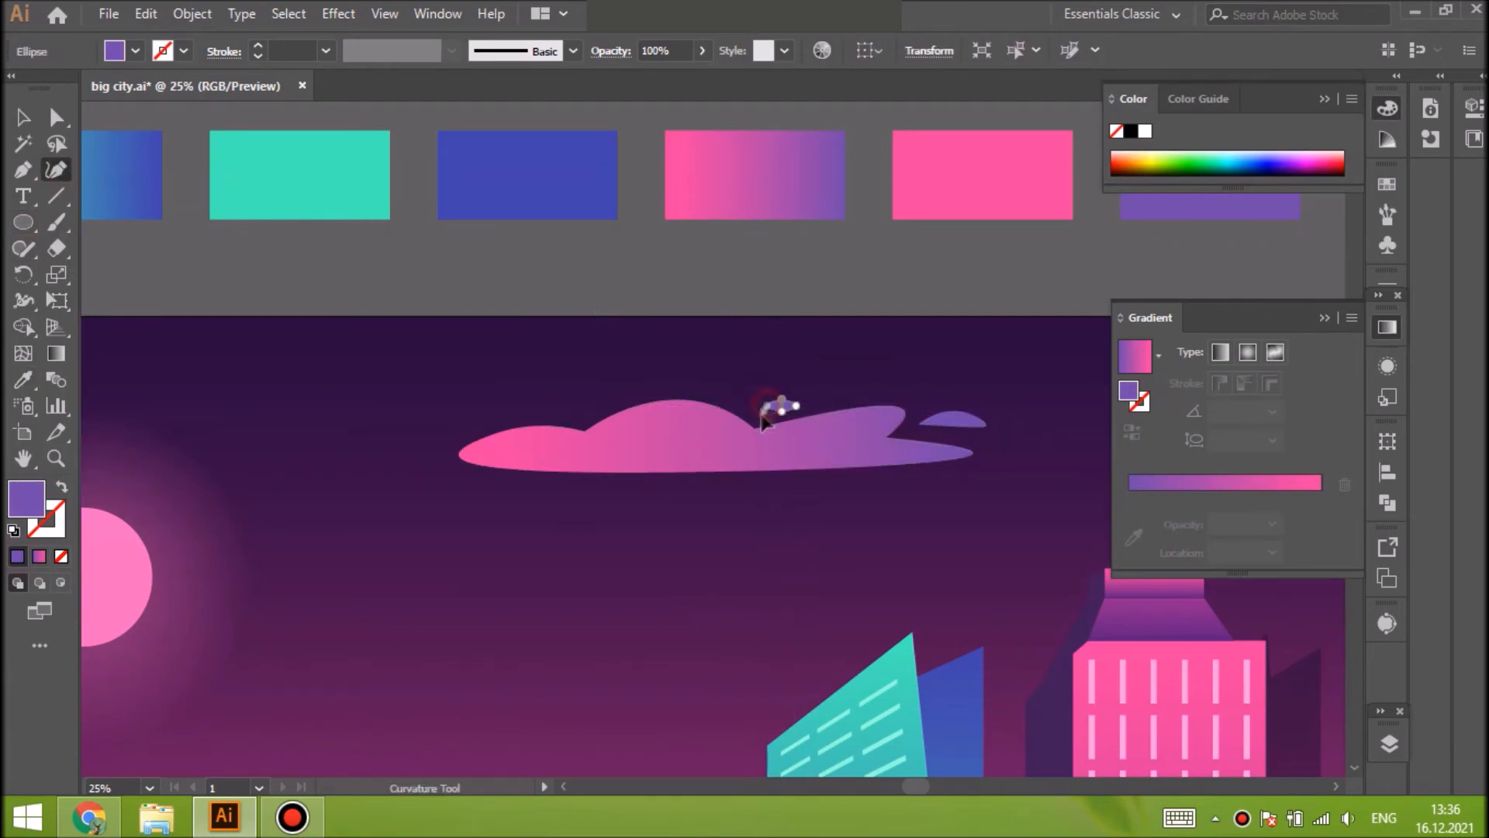
pyautogui.hotkey('shift', 'ctrl', 'a')
pyautogui.hotkey('ctrl', '-')
pyautogui.hotkey('ctrl', '-')
pyautogui.hotkey('ctrl', '=')
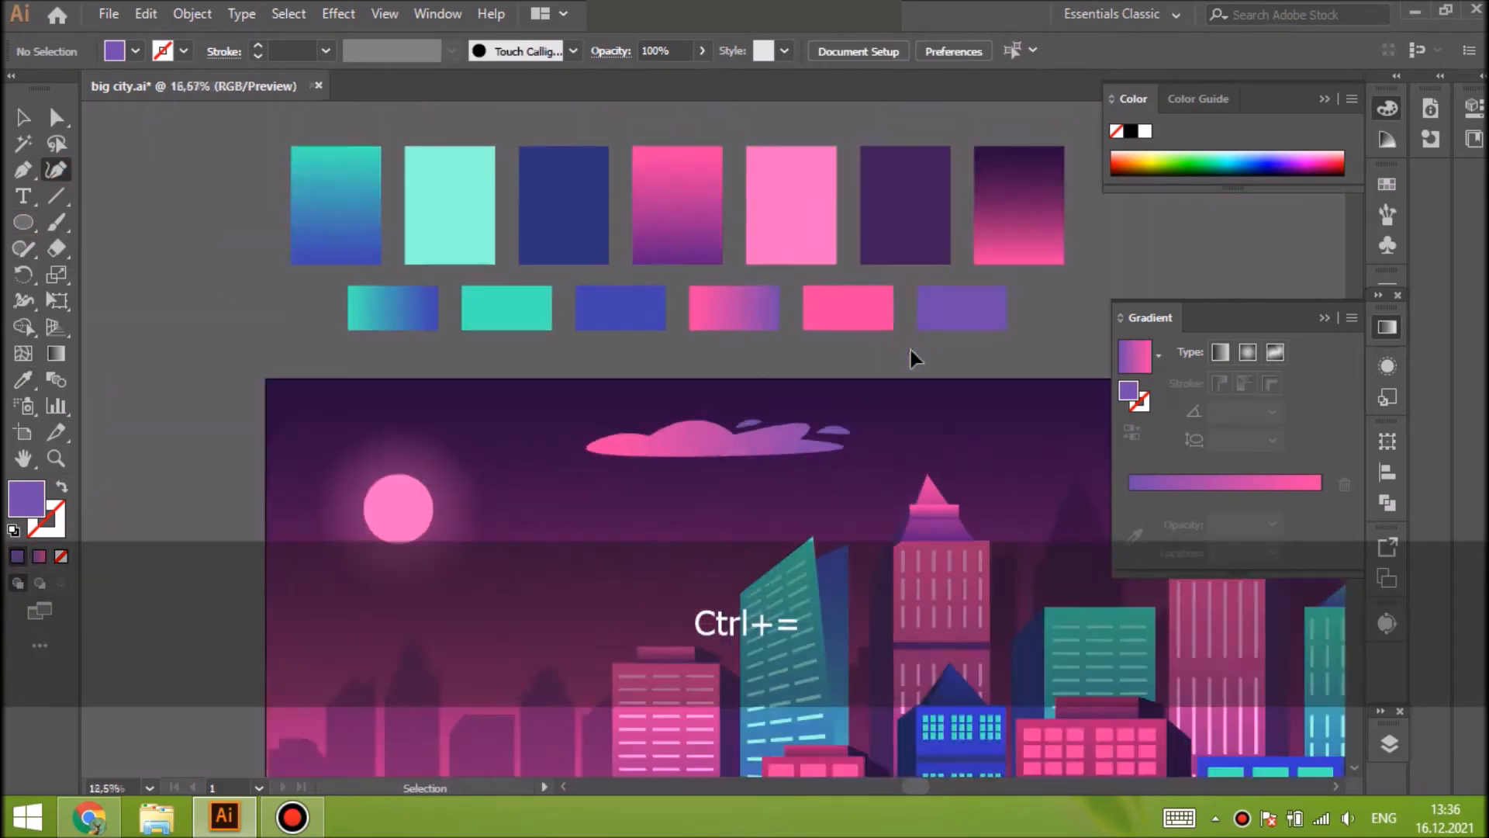
# Add a third small solid purple wisp beside the tip of the gradient cloud's right end
pyautogui.hotkey('ctrl', '=')
pyautogui.moveTo(919, 426); pyautogui.dragTo(957, 435)
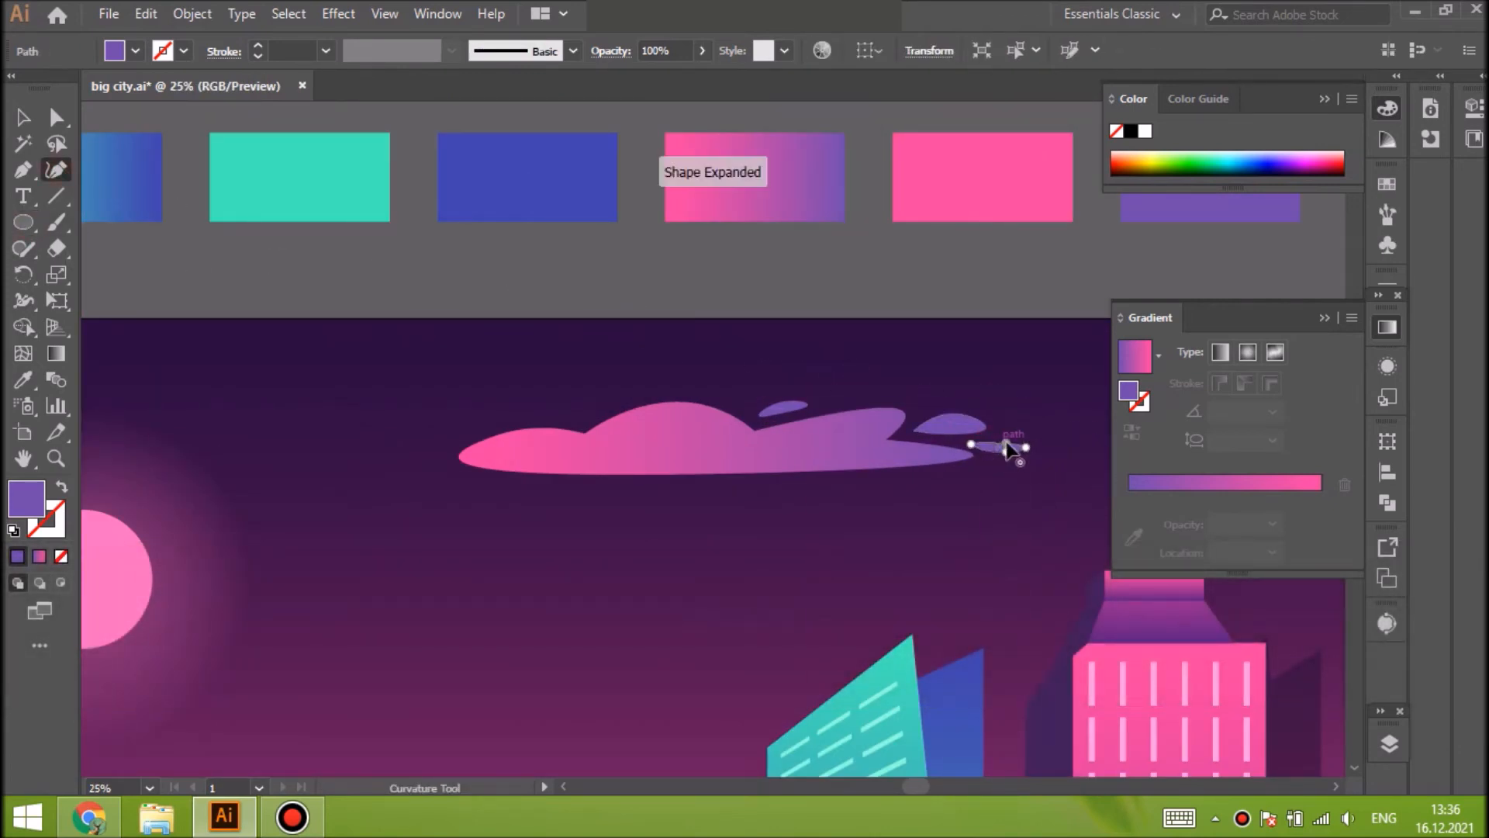
pyautogui.hotkey('ctrl', '=')
pyautogui.hotkey('shift', 'ctrl', 'a')
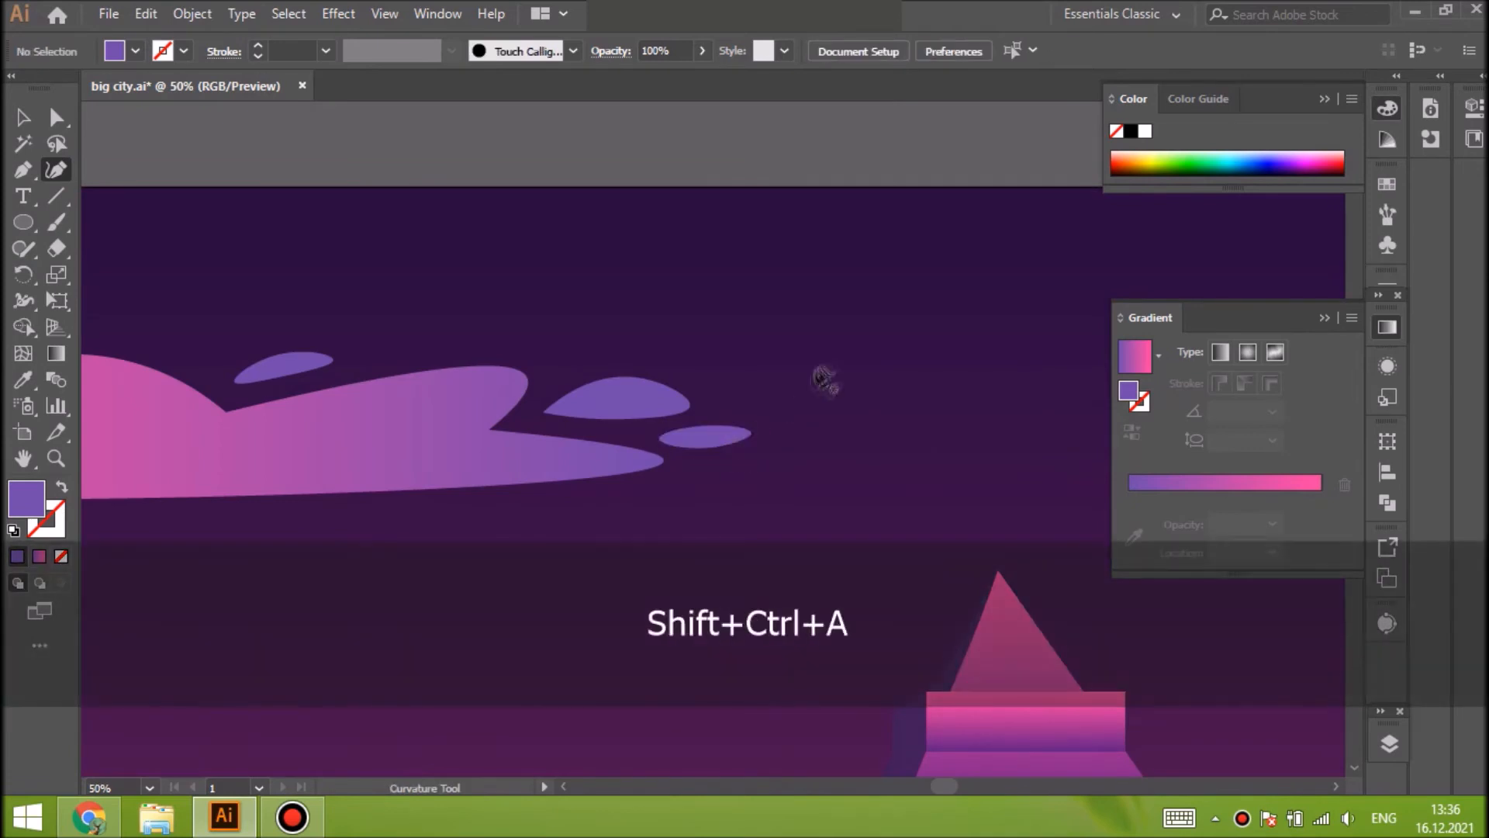
# Draw a flat solid purple ellipse above the dark central silhouette and reshape it with the Curvature tool into a two-humped cloud
pyautogui.hotkey('ctrl', '-')
pyautogui.hotkey('ctrl', '-')
pyautogui.hotkey('ctrl', '-')
pyautogui.hotkey('ctrl', '-')
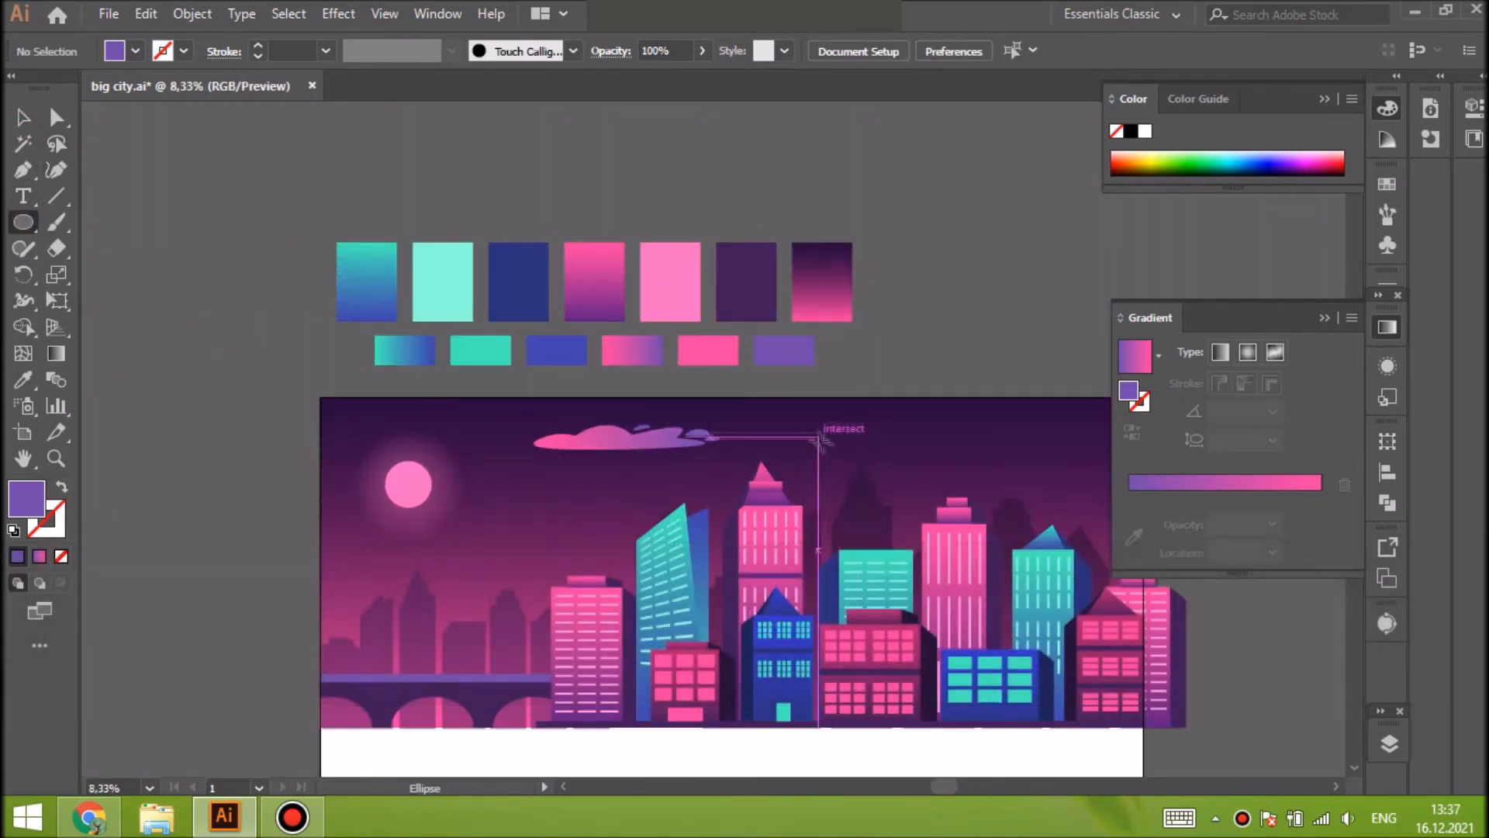
pyautogui.moveTo(960, 466); pyautogui.dragTo(961, 466)
pyautogui.click(56, 169)
pyautogui.hotkey('ctrl', '=')
pyautogui.hotkey('ctrl', '=')
pyautogui.hotkey('ctrl', '=')
pyautogui.moveTo(689, 424); pyautogui.dragTo(888, 405)
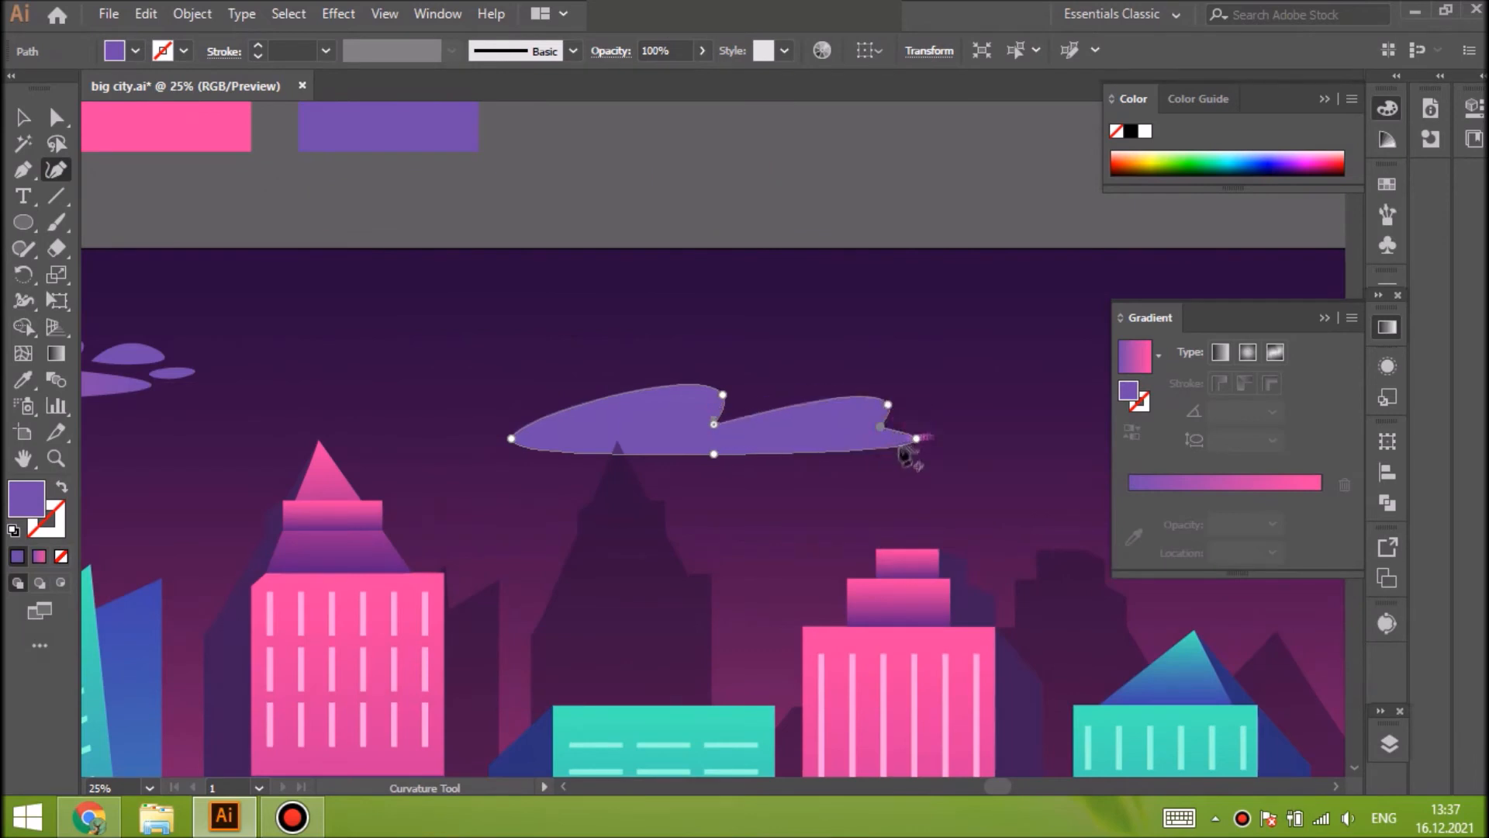
pyautogui.hotkey('shift', 'ctrl', 'a')
pyautogui.click(641, 398)
pyautogui.hotkey('shift', 'ctrl', 'a')
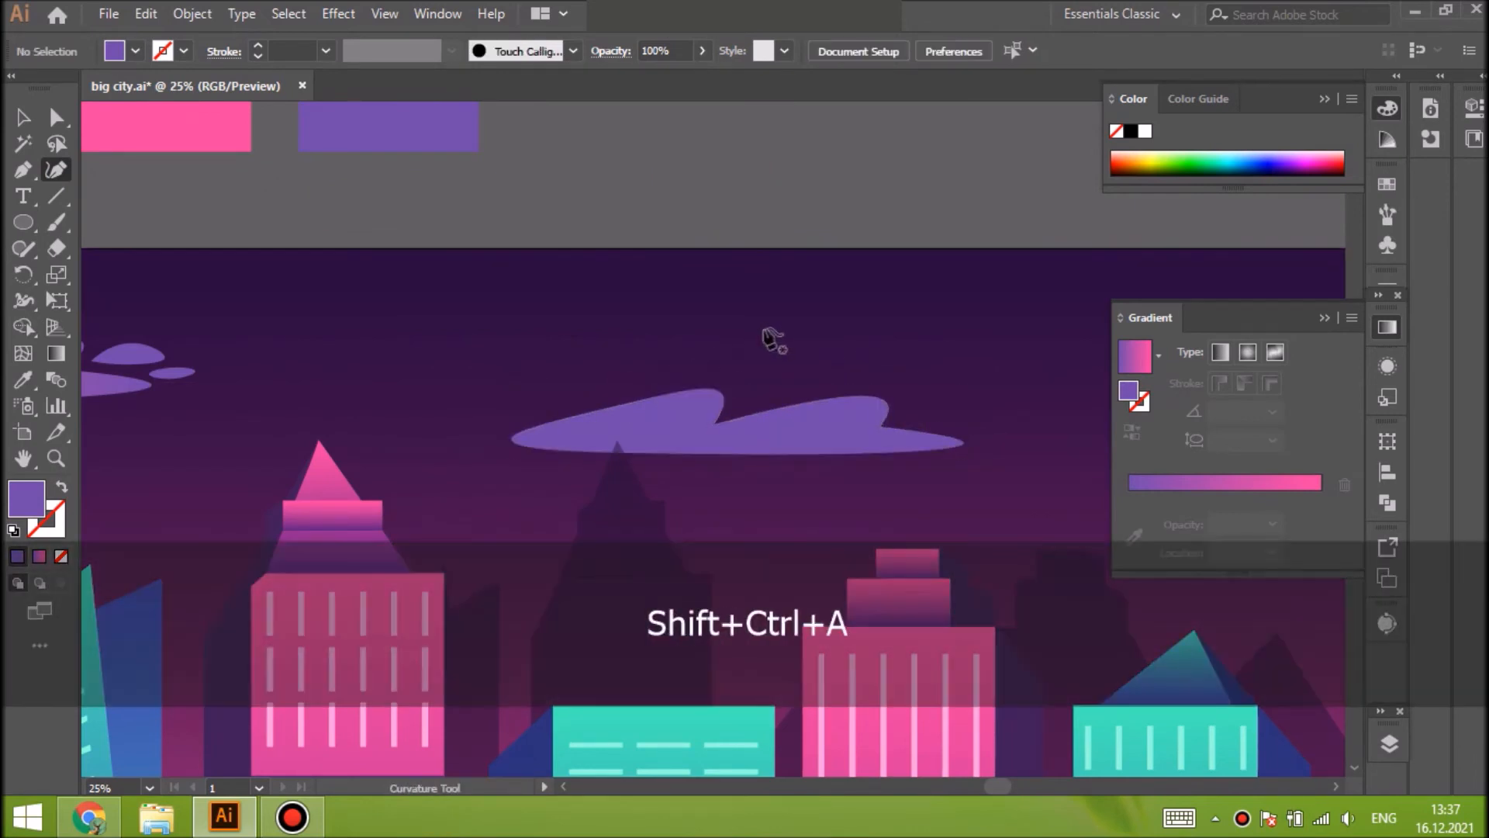
# Place a smaller copy of the purple cloud below the large gradient cloud and fill it with the pink-to-purple gradient
pyautogui.hotkey('ctrl', '-')
pyautogui.hotkey('ctrl', '-')
pyautogui.hotkey('ctrl', '-')
pyautogui.keyDown('ctrl'); pyautogui.click(739, 436); pyautogui.keyUp('ctrl')
pyautogui.hotkey('ctrl', 'c')
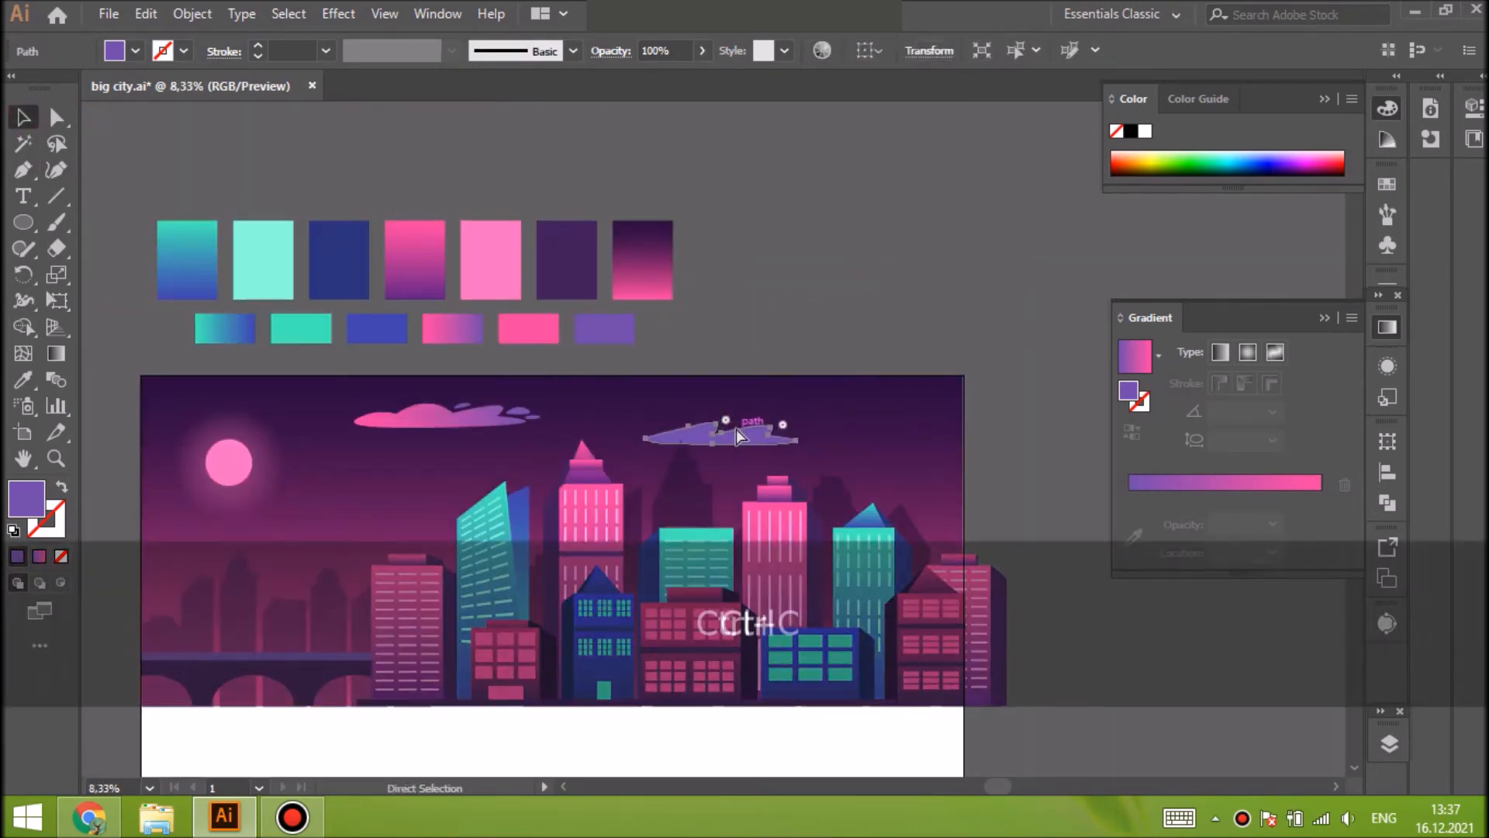
pyautogui.moveTo(431, 478); pyautogui.dragTo(431, 478)
pyautogui.moveTo(355, 467); pyautogui.dragTo(490, 485)
pyautogui.click(24, 380)
pyautogui.click(452, 329)
pyautogui.click(1272, 437)
pyautogui.click(1287, 48)
pyautogui.hotkey('shift', 'ctrl', 'a')
# Copy the large gradient cloud with its wisps to the sky's upper-right corner and shift the middle purple cloud slightly left
pyautogui.click(463, 423)
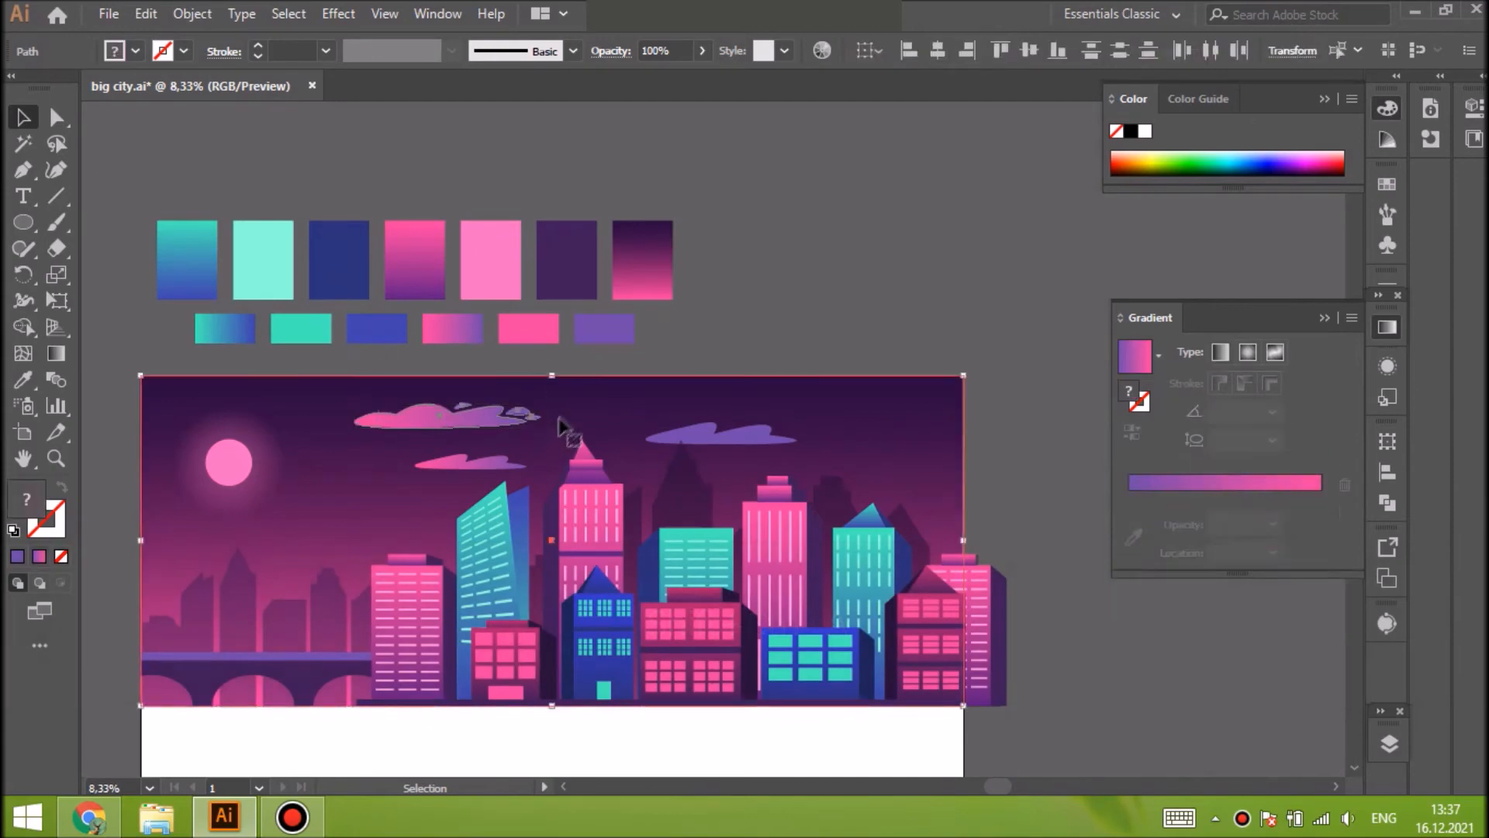
pyautogui.hotkey('ctrl', 'c')
pyautogui.hotkey('ctrl', 'f')
pyautogui.moveTo(473, 425); pyautogui.dragTo(898, 411)
pyautogui.doubleClick(717, 433)
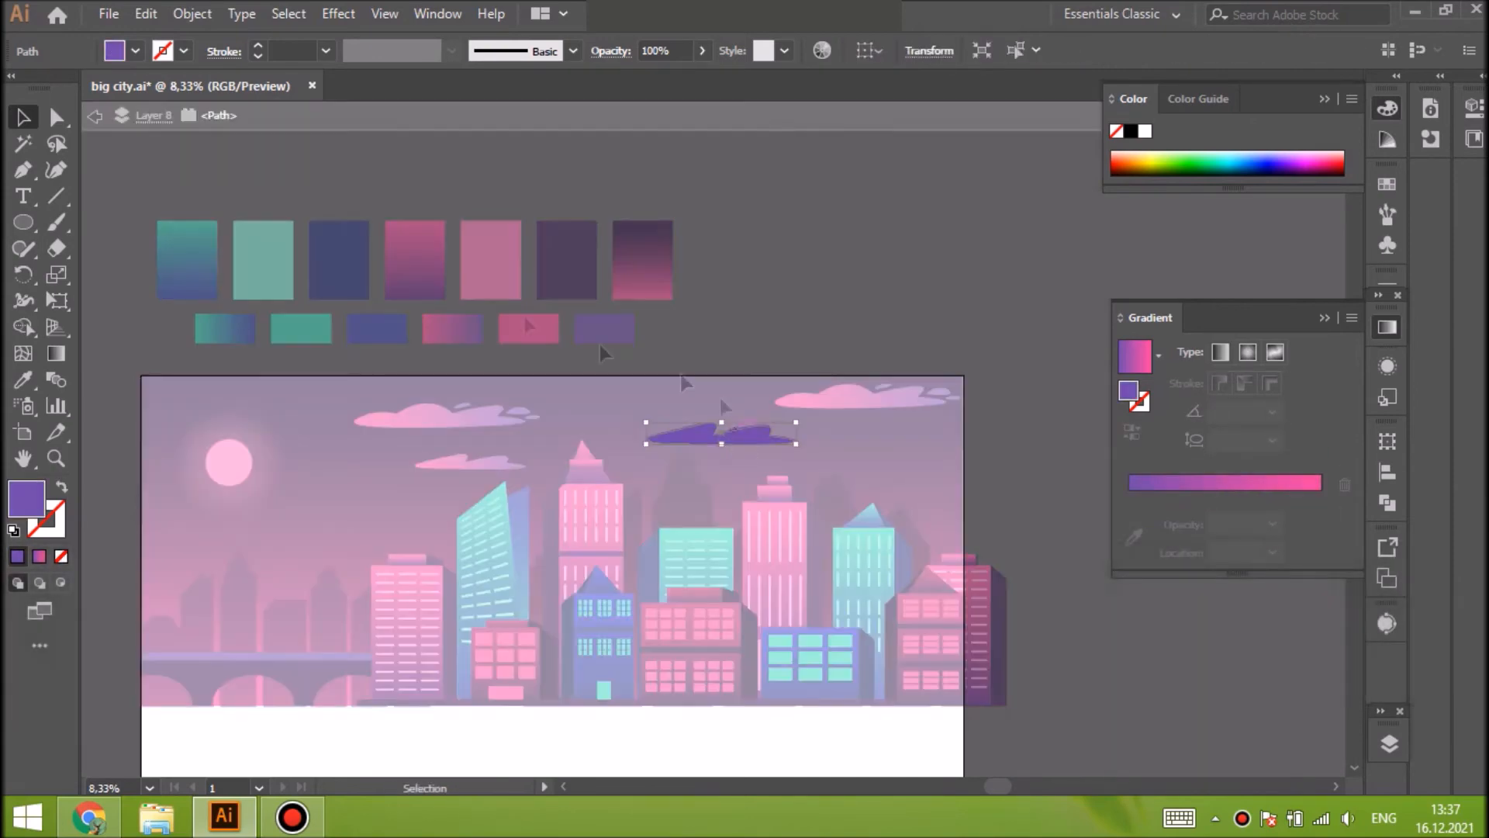
pyautogui.click(575, 263)
pyautogui.press('Escape')
# Recolour the upper-right cloud copy in solid purple and enlarge it past the artboard's right edge
pyautogui.click(868, 395)
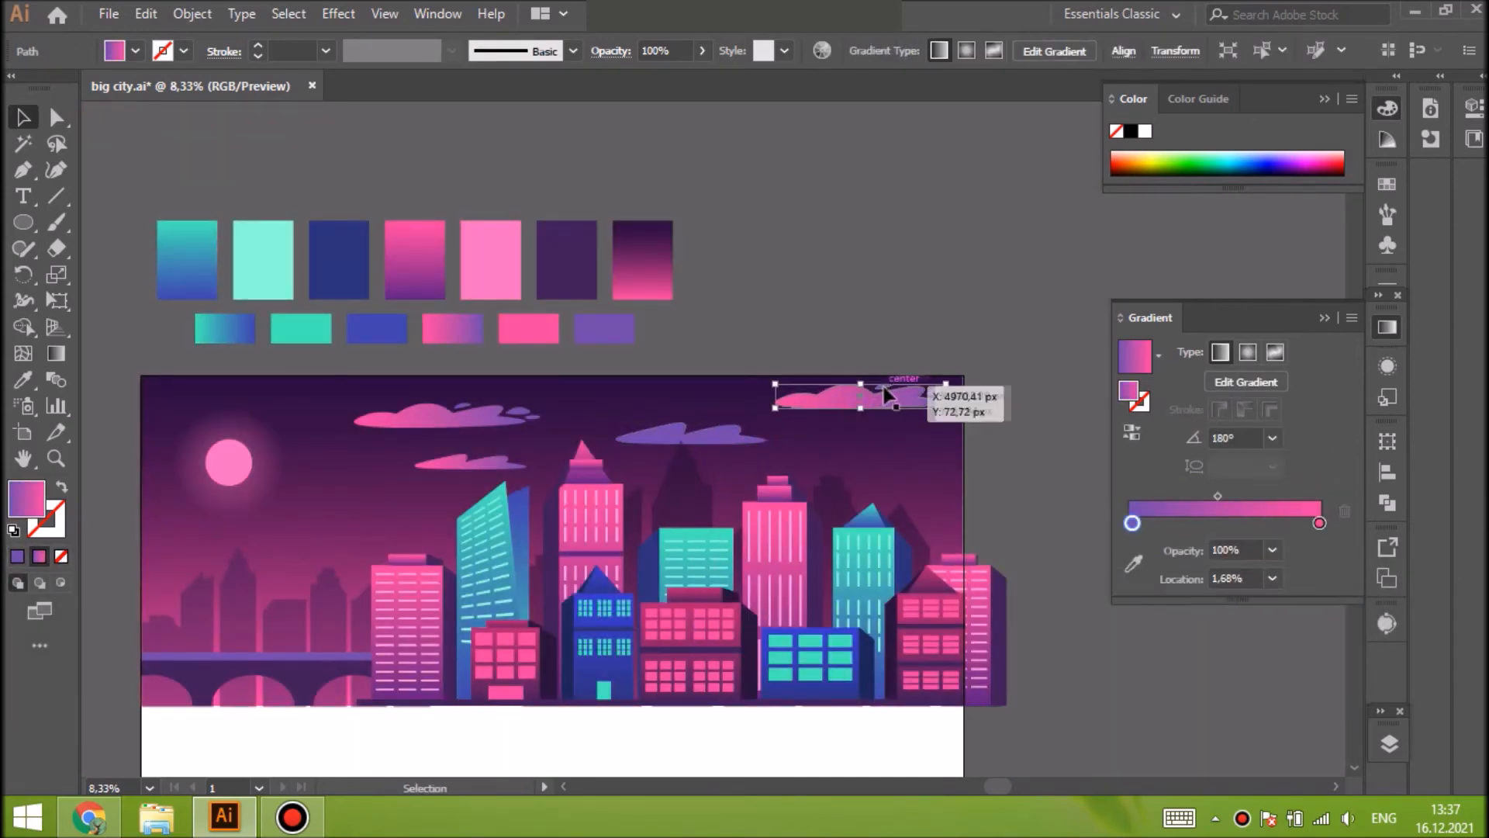
pyautogui.press('i')
pyautogui.click(690, 433)
pyautogui.hotkey('shift', 'ctrl', 'a')
pyautogui.click(23, 118)
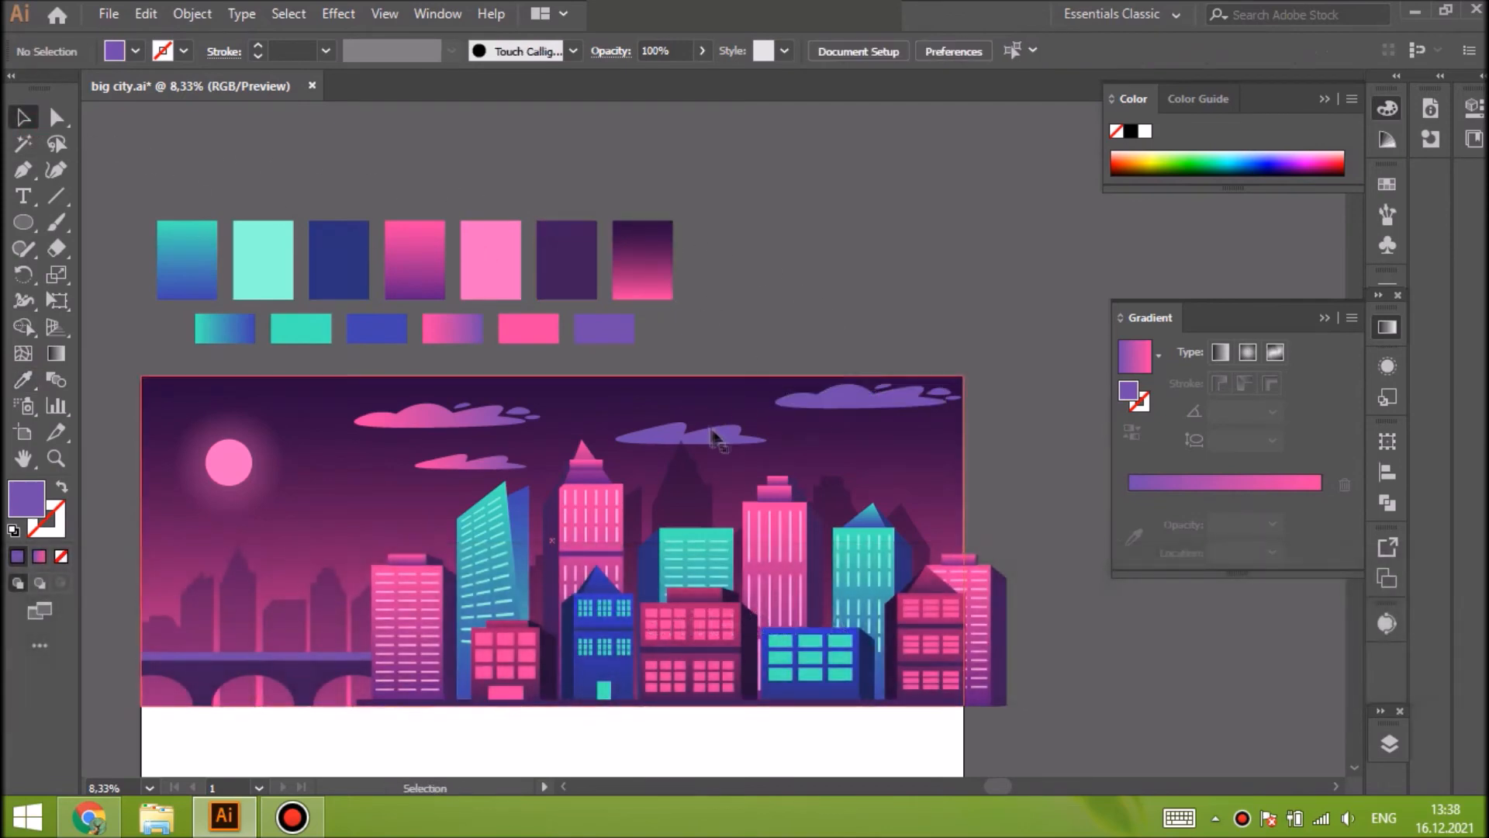
pyautogui.moveTo(952, 417); pyautogui.dragTo(736, 423)
pyautogui.keyDown('shift'); pyautogui.click(908, 436); pyautogui.keyUp('shift')
pyautogui.hotkey('shift', 'ctrl', 'a')
# Add two small curved purple wisps above the right half of the middle purple cloud
pyautogui.hotkey('ctrl', '=')
pyautogui.hotkey('ctrl', '=')
pyautogui.hotkey('ctrl', '=')
pyautogui.hotkey('shift', '`')
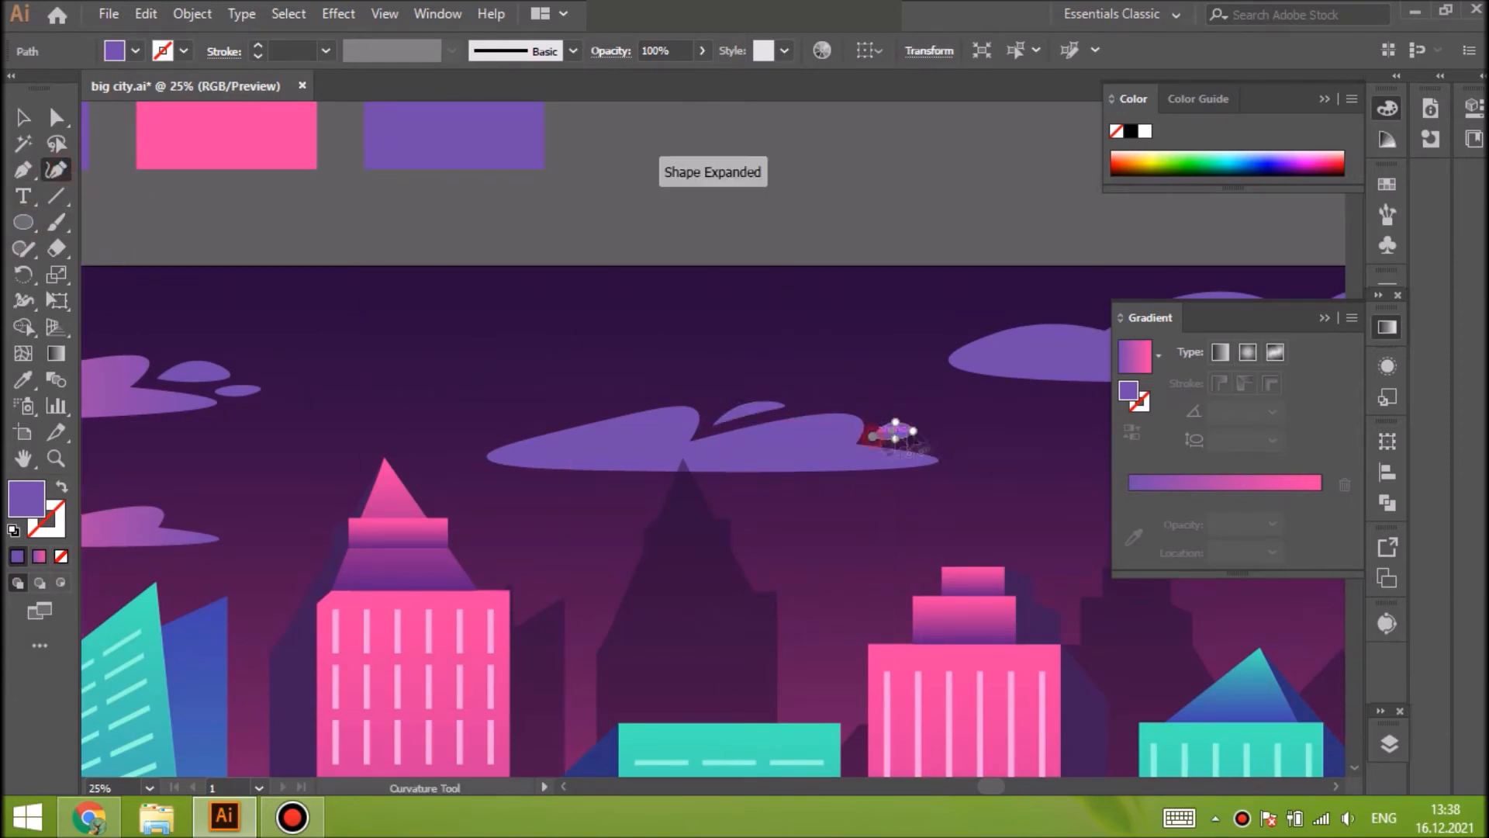
pyautogui.hotkey('shift', 'ctrl', 'a')
# Add two small curved purple wisps above the smaller gradient cloud
pyautogui.moveTo(990, 786); pyautogui.dragTo(955, 785)
pyautogui.moveTo(442, 499); pyautogui.dragTo(441, 501)
pyautogui.hotkey('shift', '`')
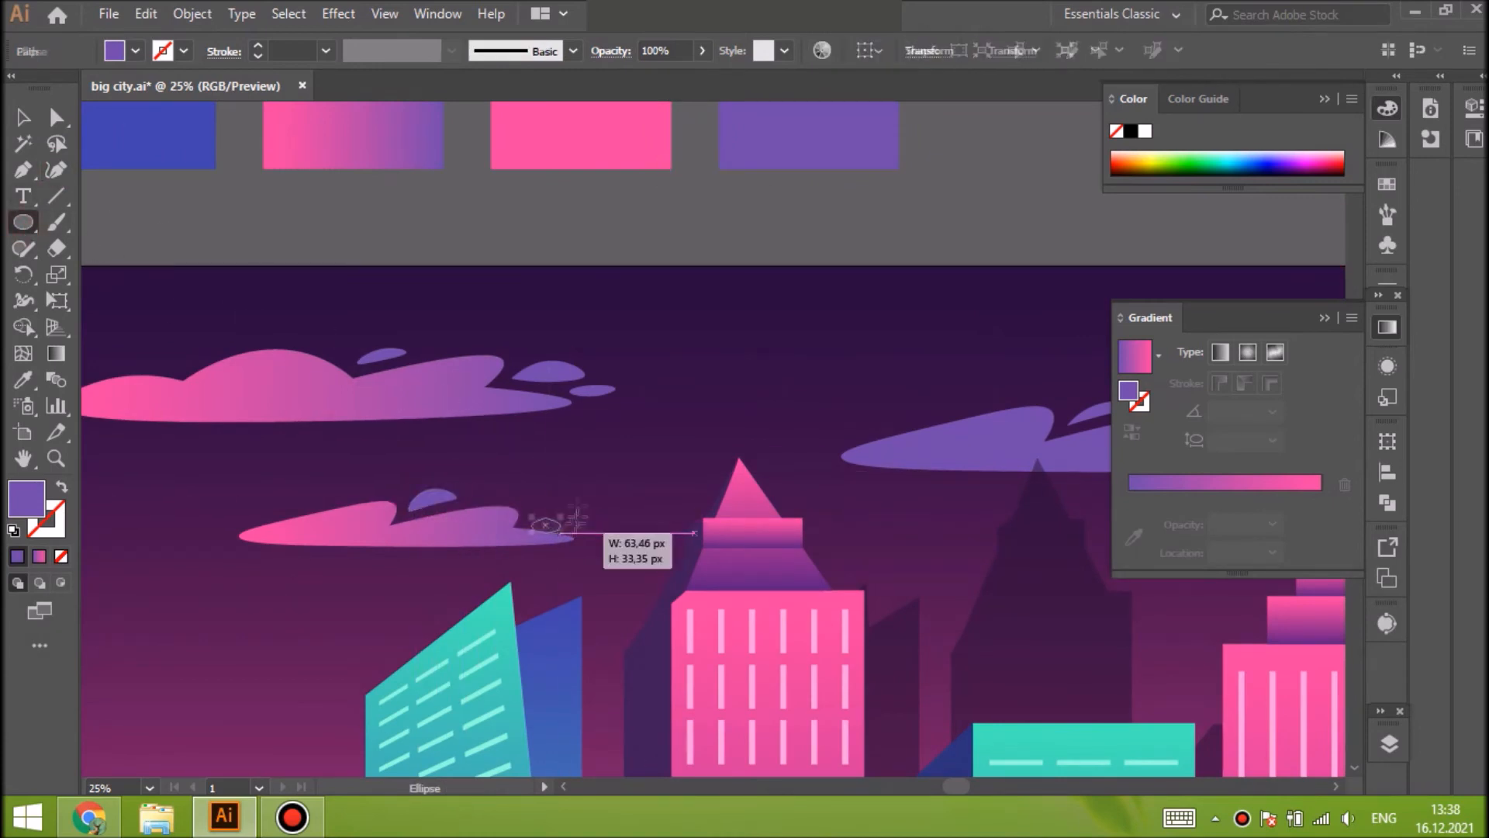
pyautogui.hotkey('shift', 'ctrl', 'a')
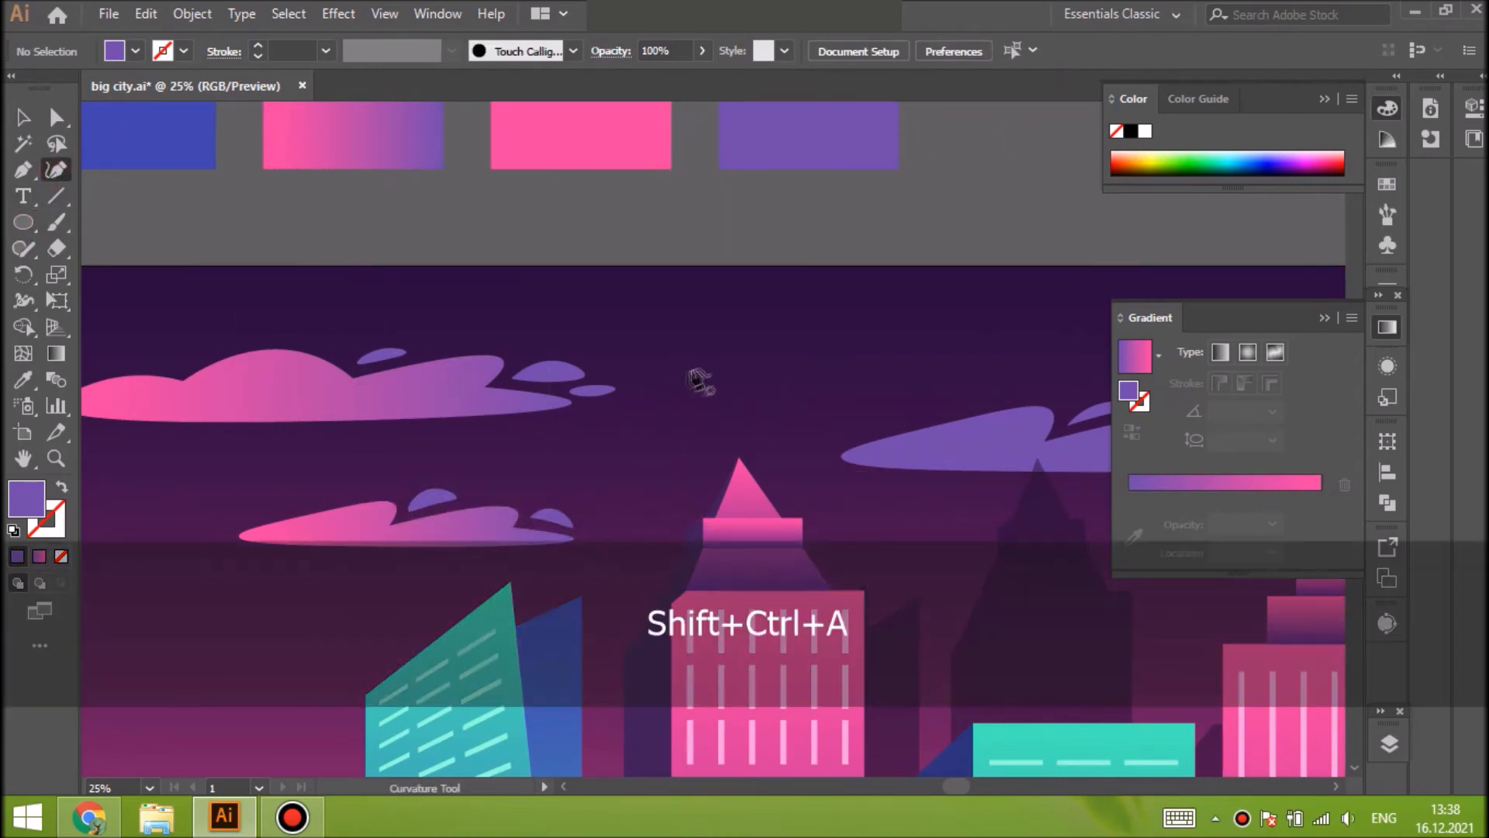
# Group the large gradient cloud with its wisps and lock the background's Layer 2
pyautogui.hotkey('ctrl', '-')
pyautogui.hotkey('ctrl', '-')
pyautogui.hotkey('ctrl', '-')
pyautogui.hotkey('ctrl', '-')
pyautogui.press('v')
pyautogui.moveTo(549, 388); pyautogui.dragTo(696, 438)
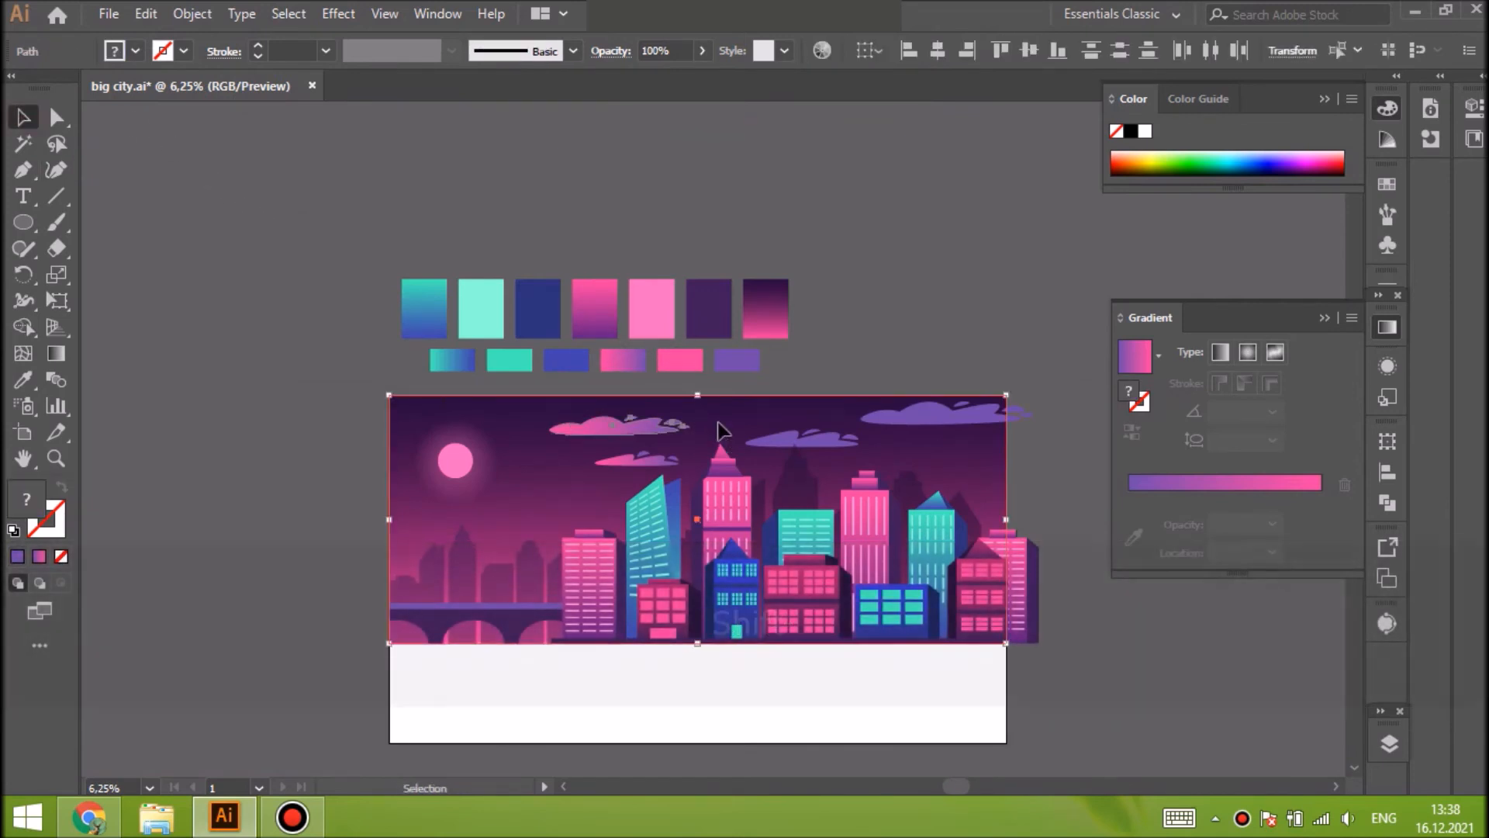
pyautogui.keyDown('shift'); pyautogui.click(718, 429); pyautogui.keyUp('shift')
pyautogui.hotkey('ctrl', 'g')
pyautogui.click(574, 466)
pyautogui.click(1383, 746)
pyautogui.click(1156, 400)
# Group each of the remaining clouds with its own wisps
pyautogui.moveTo(597, 450); pyautogui.dragTo(679, 471)
pyautogui.hotkey('ctrl', 'g')
pyautogui.moveTo(785, 408); pyautogui.dragTo(850, 448)
pyautogui.moveTo(925, 371); pyautogui.dragTo(1017, 428)
# Place smaller copies of the purple clouds high in the middle of the sky and near the artboard's right edge
pyautogui.click(806, 441)
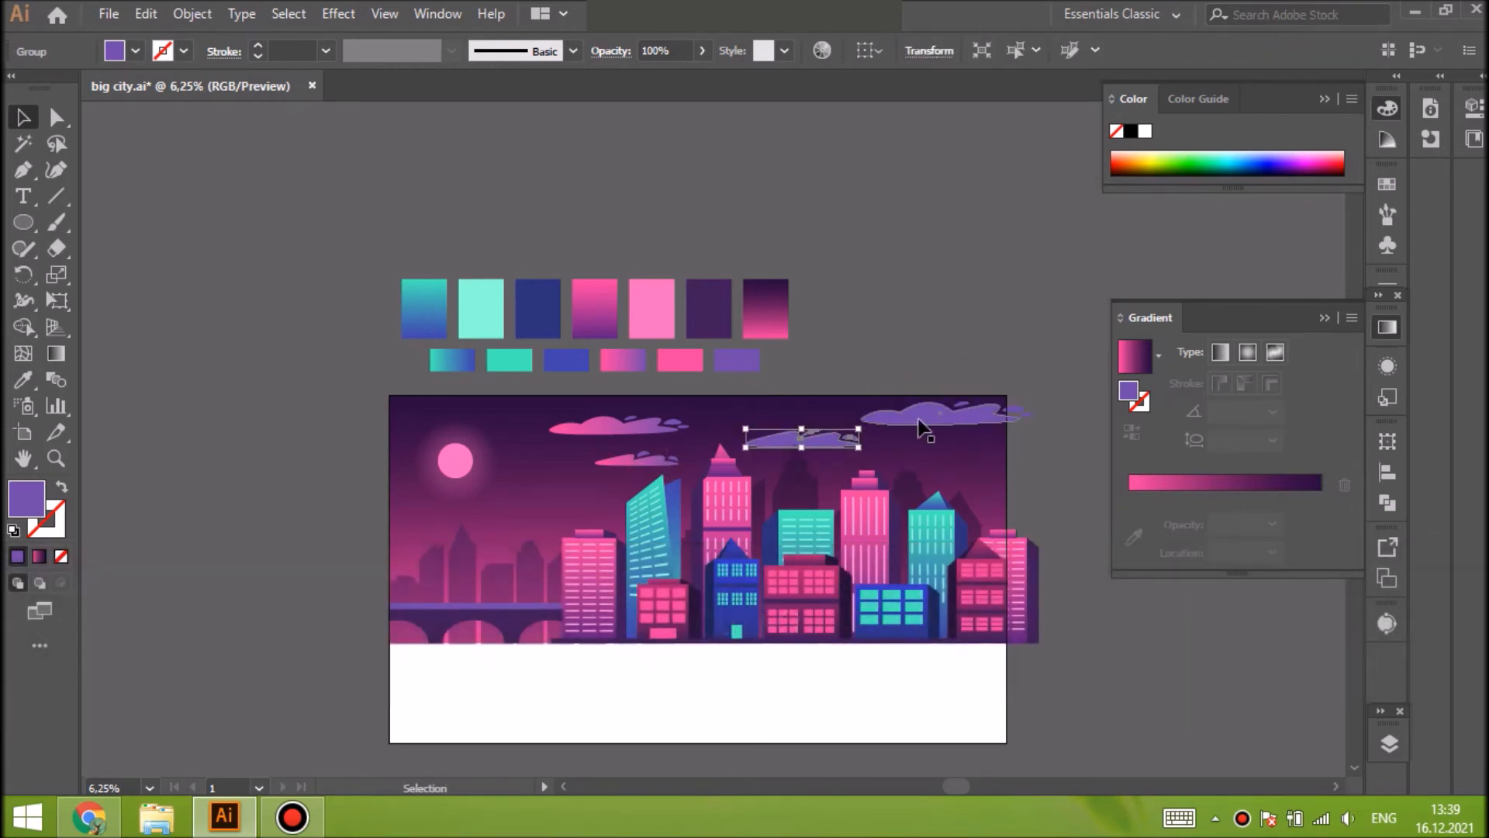
pyautogui.click(922, 420)
pyautogui.hotkey('ctrl', 'c')
pyautogui.hotkey('ctrl', 'f')
pyautogui.moveTo(936, 411); pyautogui.dragTo(784, 409)
pyautogui.hotkey('shift', 'ctrl', 'a')
pyautogui.hotkey('ctrl', 'f')
pyautogui.moveTo(926, 454); pyautogui.dragTo(1008, 448)
pyautogui.hotkey('shift', 'ctrl', 'a')
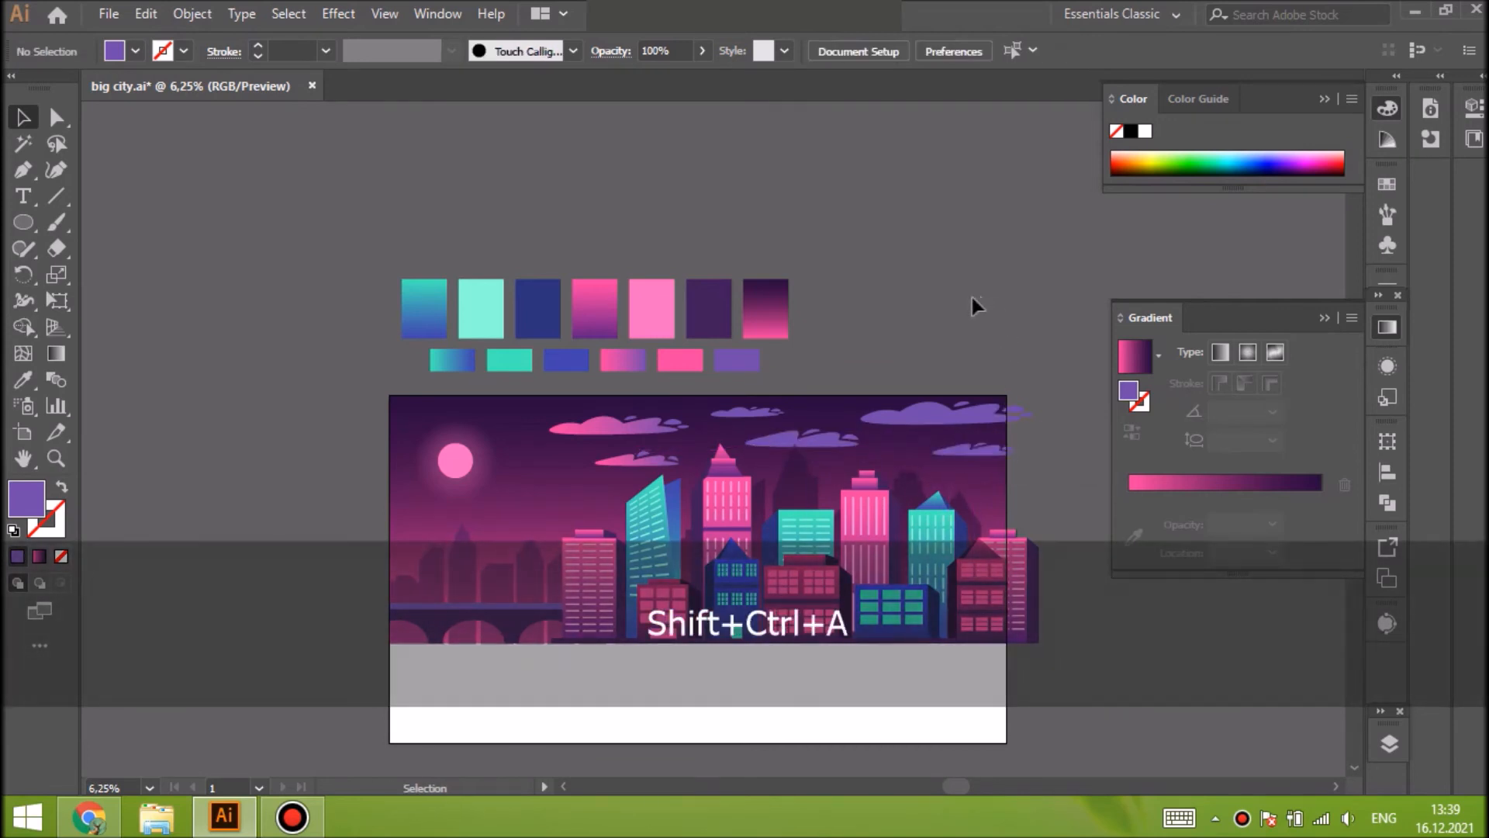
# Move all the cloud groups from Layer 8 into a new Layer 9 directly above it
pyautogui.hotkey('ctrl', '-')
pyautogui.hotkey('ctrl', '-')
pyautogui.hotkey('ctrl', '=')
pyautogui.hotkey('ctrl', '=')
pyautogui.click(1386, 328)
pyautogui.click(1389, 743)
pyautogui.click(1332, 353)
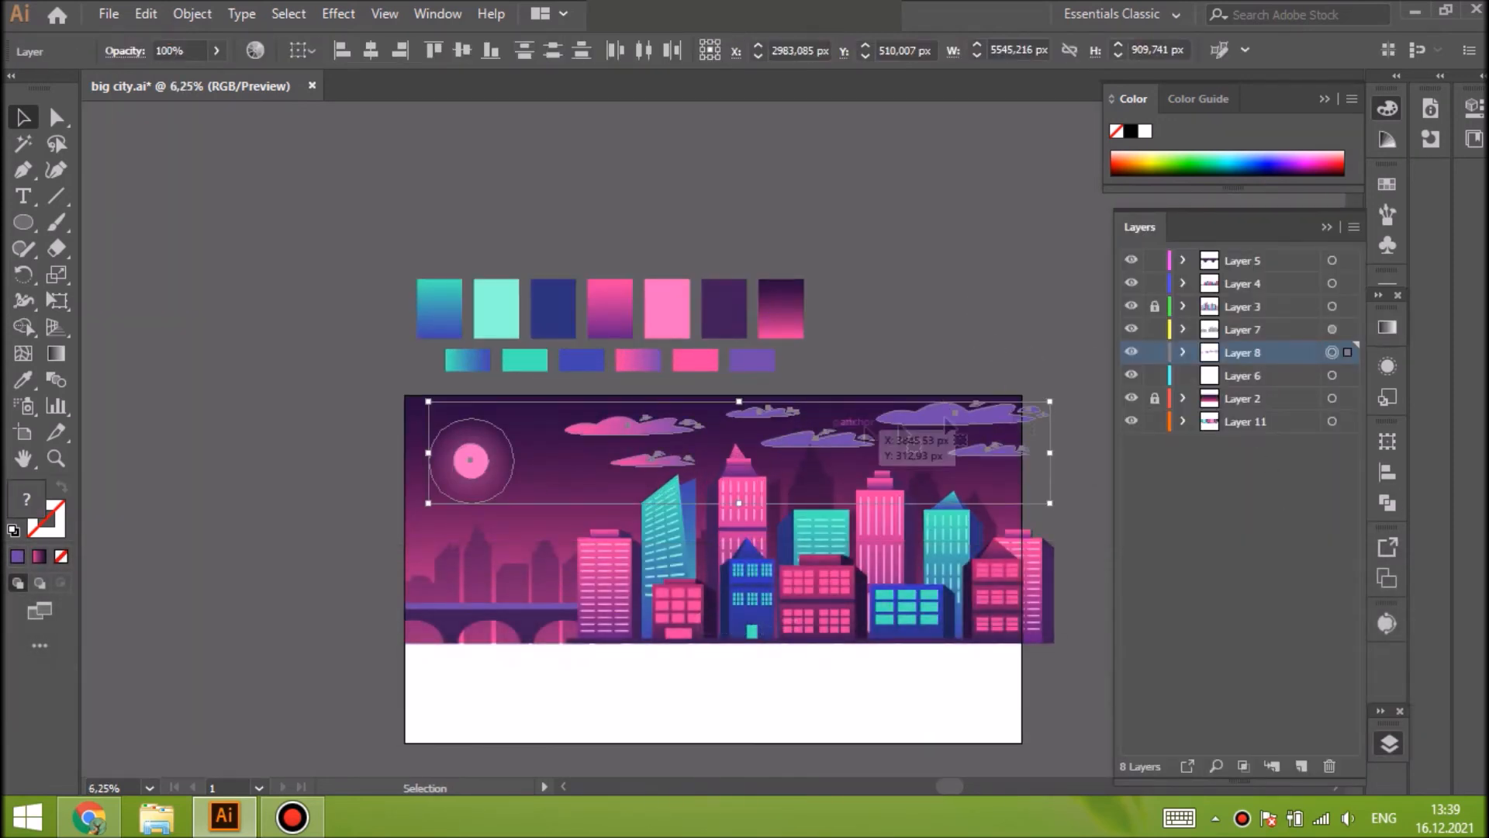
pyautogui.click(1184, 352)
pyautogui.click(1302, 767)
pyautogui.click(1237, 398)
pyautogui.keyDown('shift'); pyautogui.click(1239, 512); pyautogui.keyUp('shift')
pyautogui.moveTo(1239, 512); pyautogui.dragTo(1241, 353)
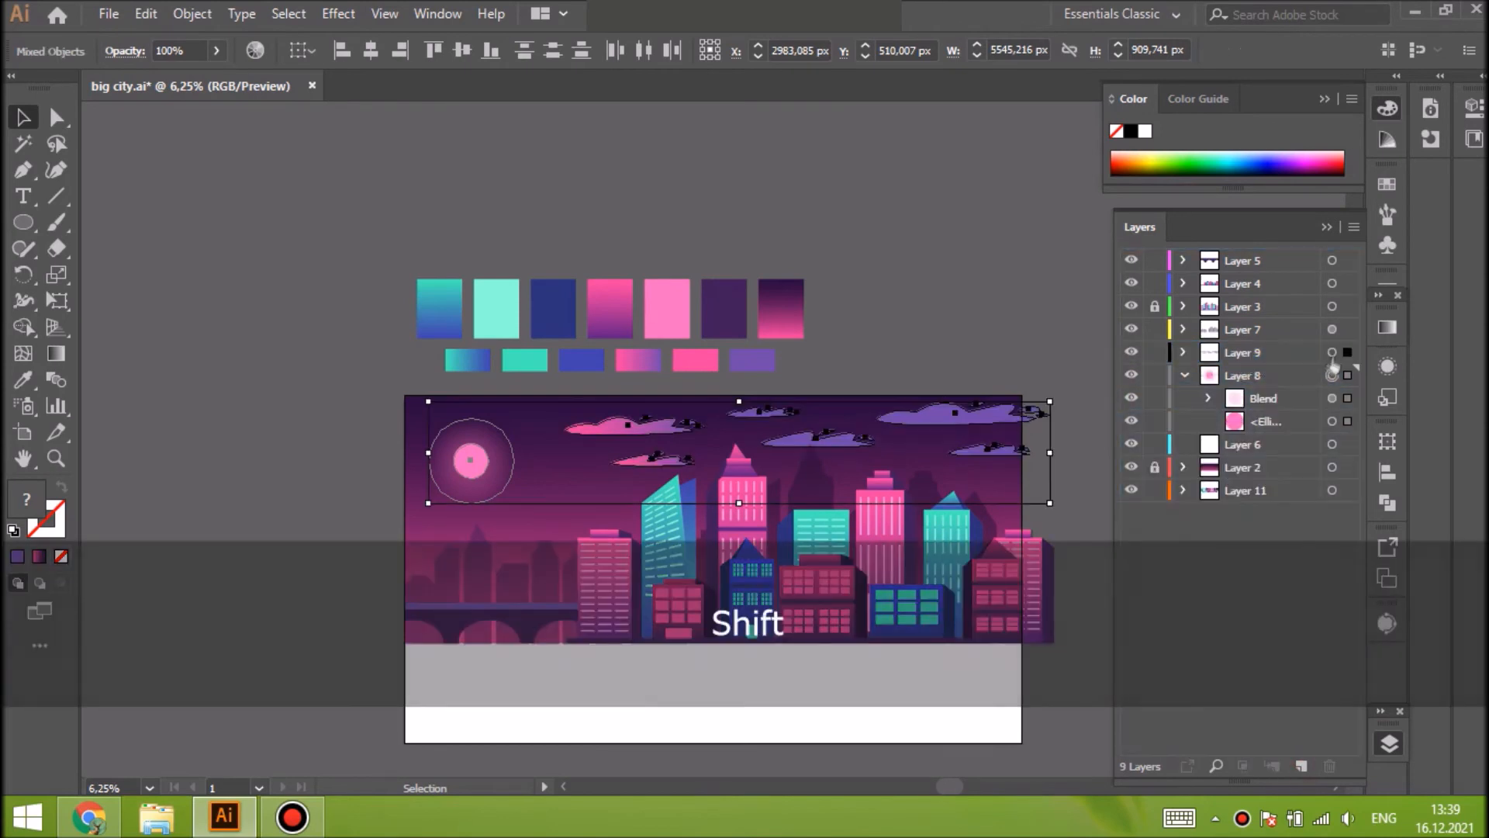
# Flatten and widen all the clouds on Layer 9 and lower their opacity
pyautogui.click(1332, 352)
pyautogui.moveTo(808, 466); pyautogui.dragTo(805, 402)
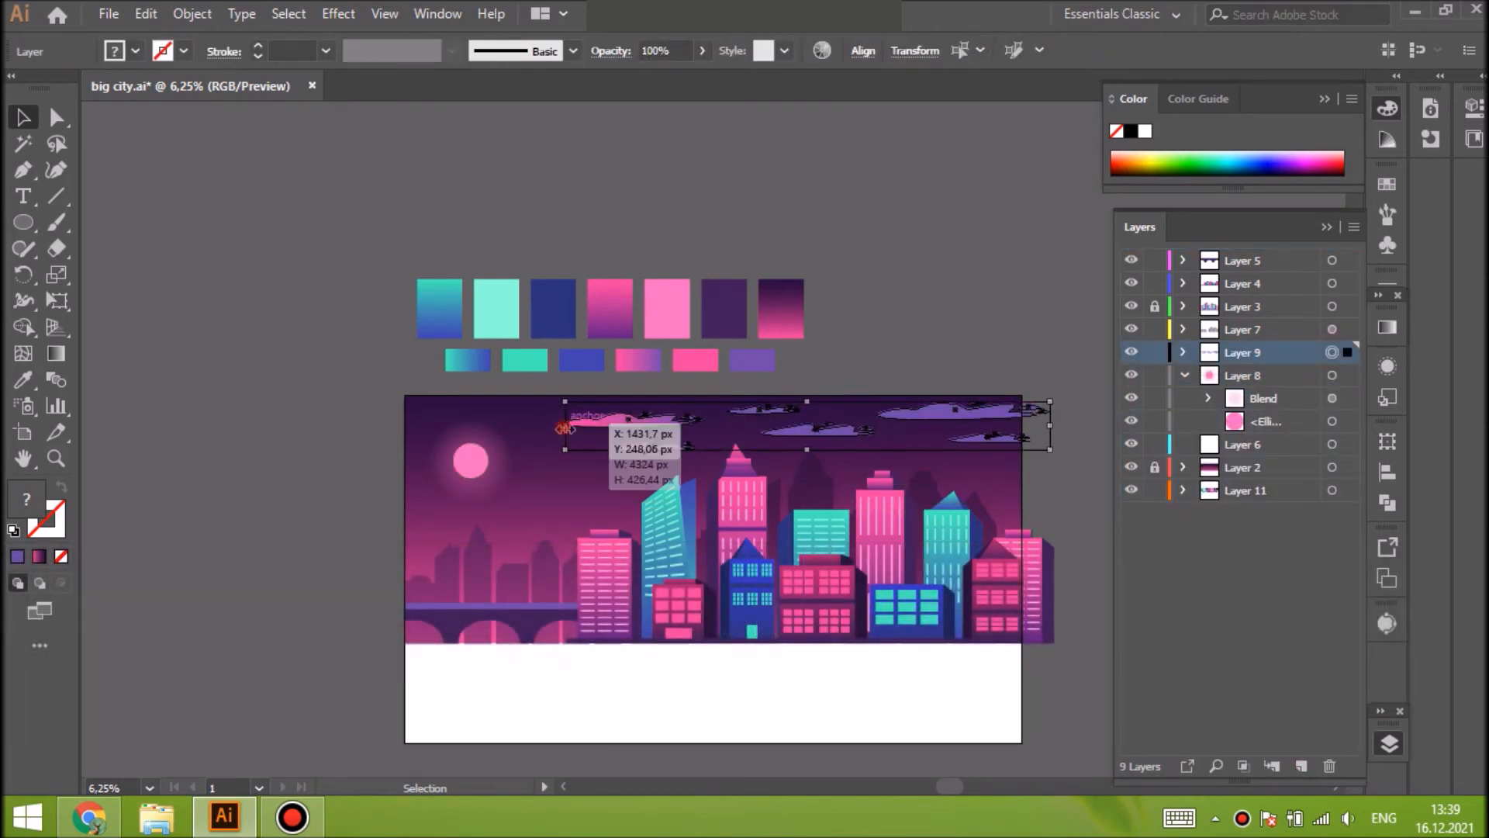
pyautogui.press('BackSpace')
pyautogui.press('BackSpace')
pyautogui.write('7')
pyautogui.press('Return')
pyautogui.hotkey('ctrl', 'shift', 'a')
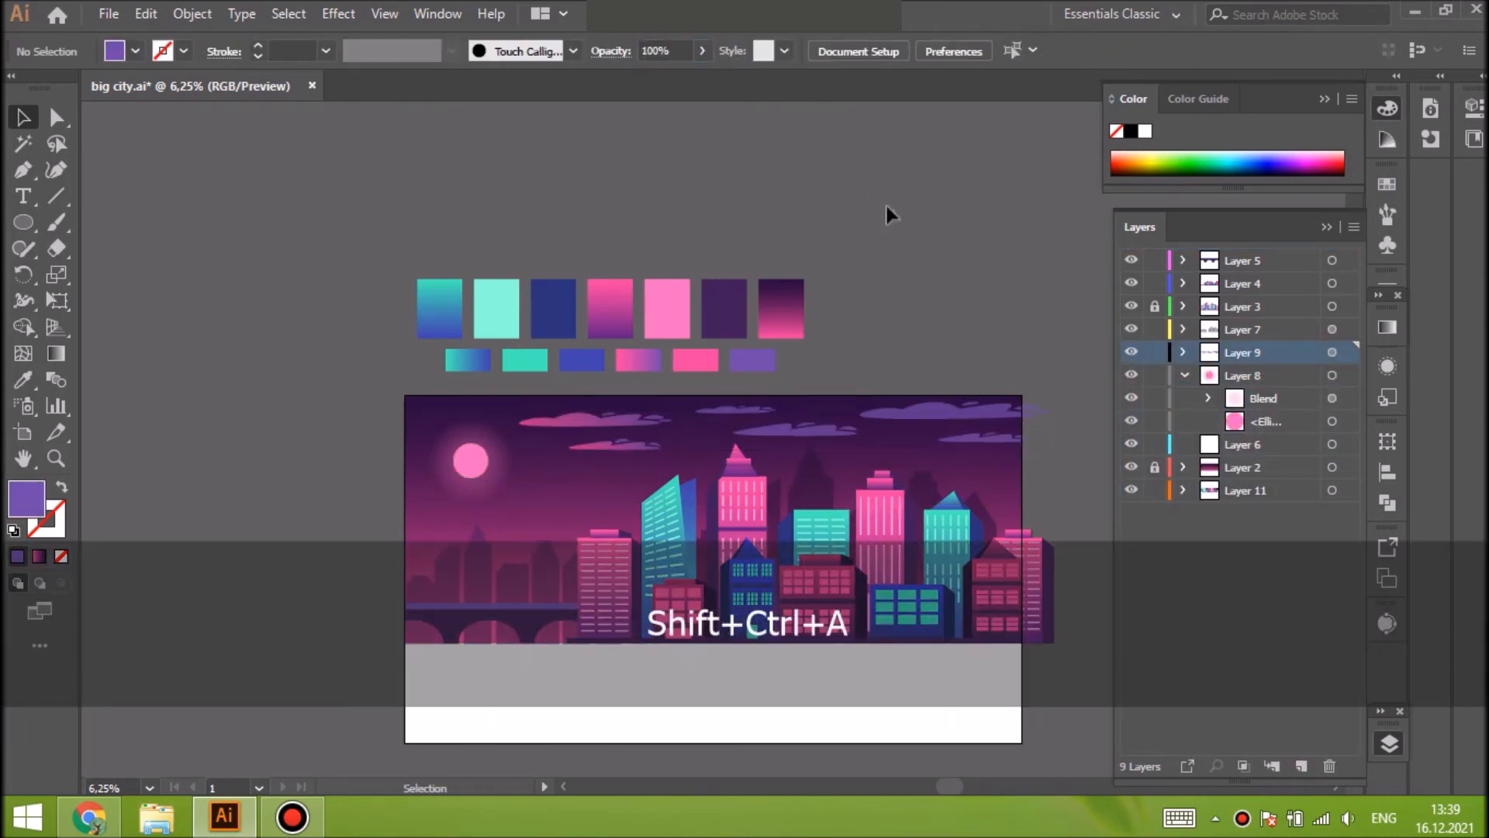
# Copy all the clouds, shrink the copy and place it low in the sky above the bridge-side silhouettes
pyautogui.click(1332, 352)
pyautogui.hotkey('ctrl', 'c')
pyautogui.hotkey('ctrl', 'f')
pyautogui.moveTo(853, 428); pyautogui.dragTo(520, 523)
pyautogui.moveTo(520, 539); pyautogui.dragTo(530, 525)
pyautogui.hotkey('ctrl', 'shift', 'a')
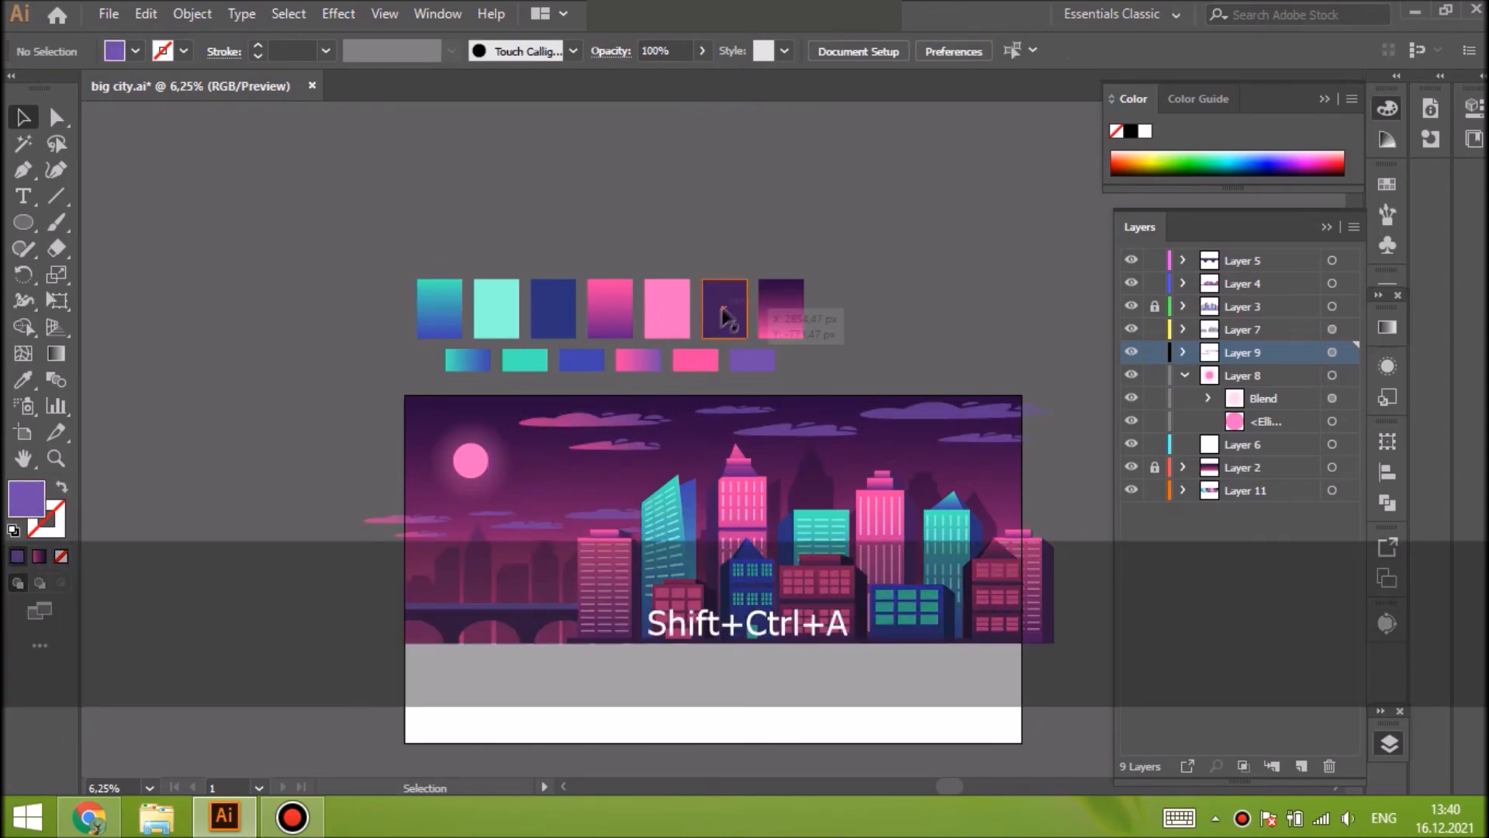
# Move the small low clouds into a new Layer 10 placed beneath Layer 9 and adjust their position
pyautogui.click(529, 523)
pyautogui.moveTo(377, 503); pyautogui.dragTo(613, 535)
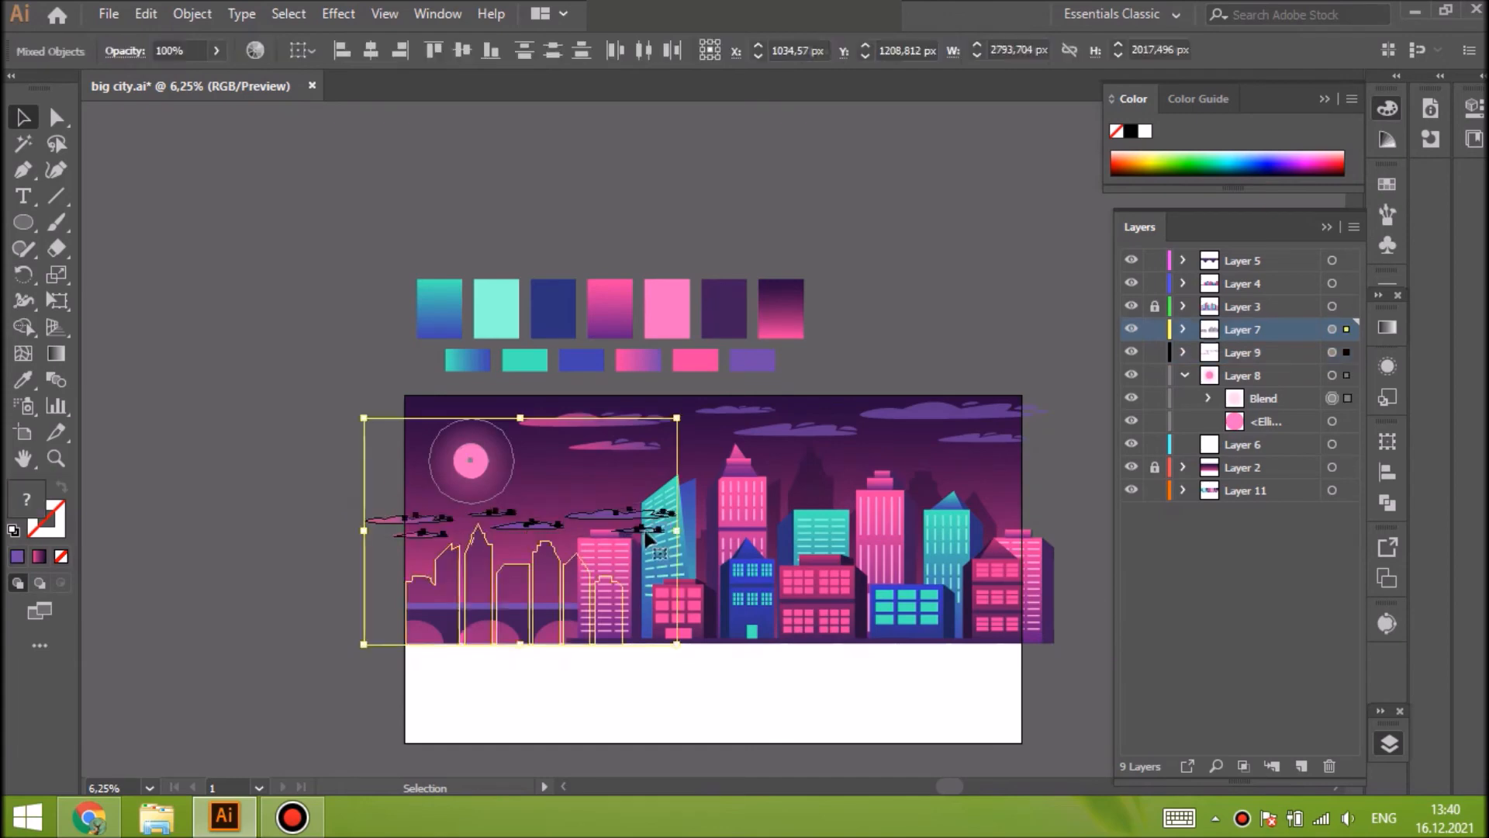
pyautogui.hotkey('ctrl', 'shift', 'a')
pyautogui.hotkey('ctrl', 'z')
pyautogui.hotkey('ctrl', 'x')
pyautogui.click(1300, 766)
pyautogui.moveTo(1245, 353); pyautogui.dragTo(1246, 386)
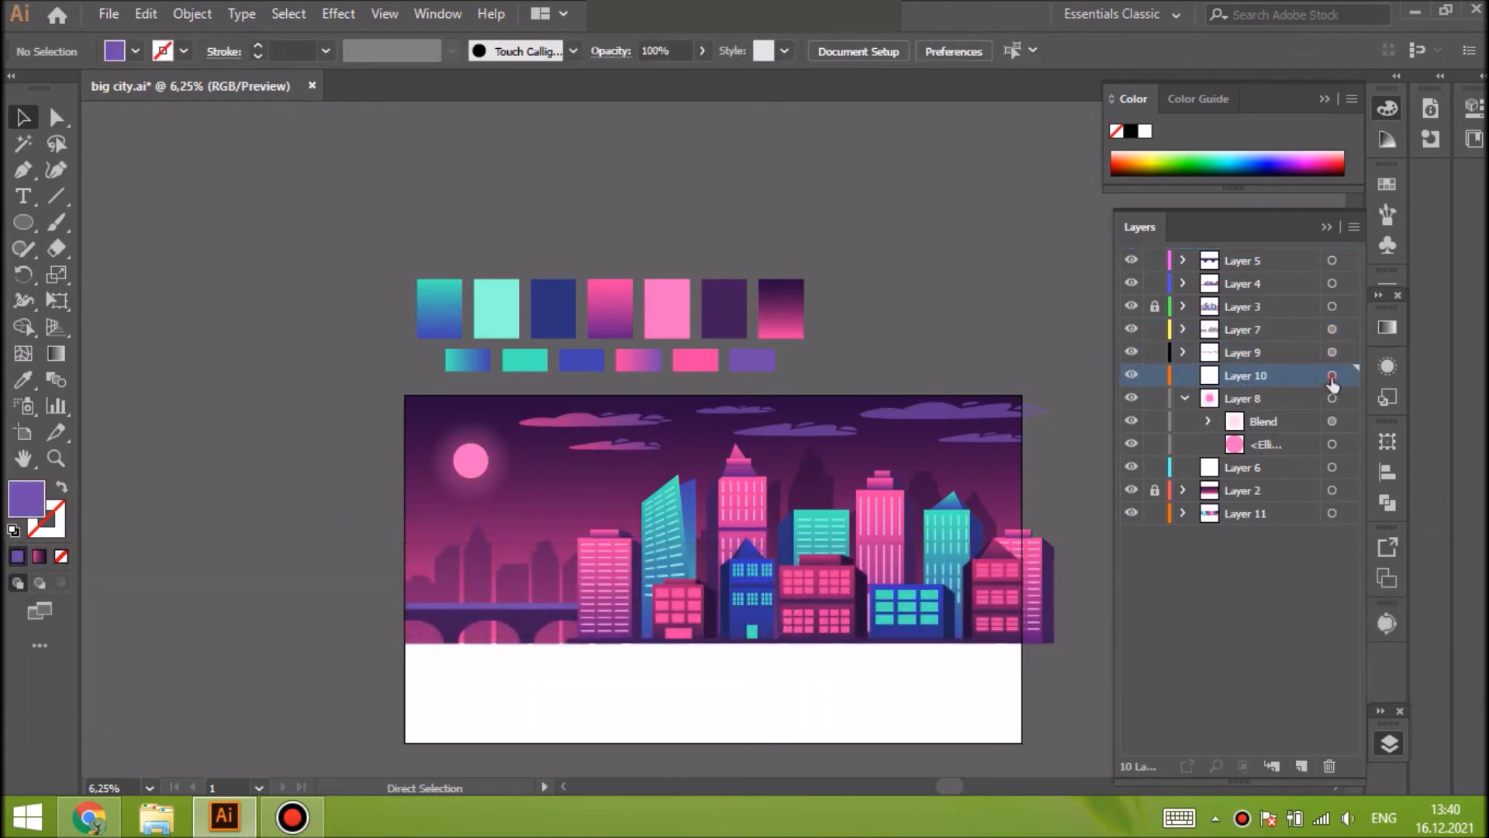
pyautogui.hotkey('ctrl', 'f')
pyautogui.moveTo(531, 507); pyautogui.dragTo(537, 519)
pyautogui.hotkey('ctrl', 'shift', 'a')
# Copy all the artwork into a new top Layer 12 and flip it vertically, flattened, below the skyline as a water reflection
pyautogui.moveTo(947, 786); pyautogui.dragTo(951, 785)
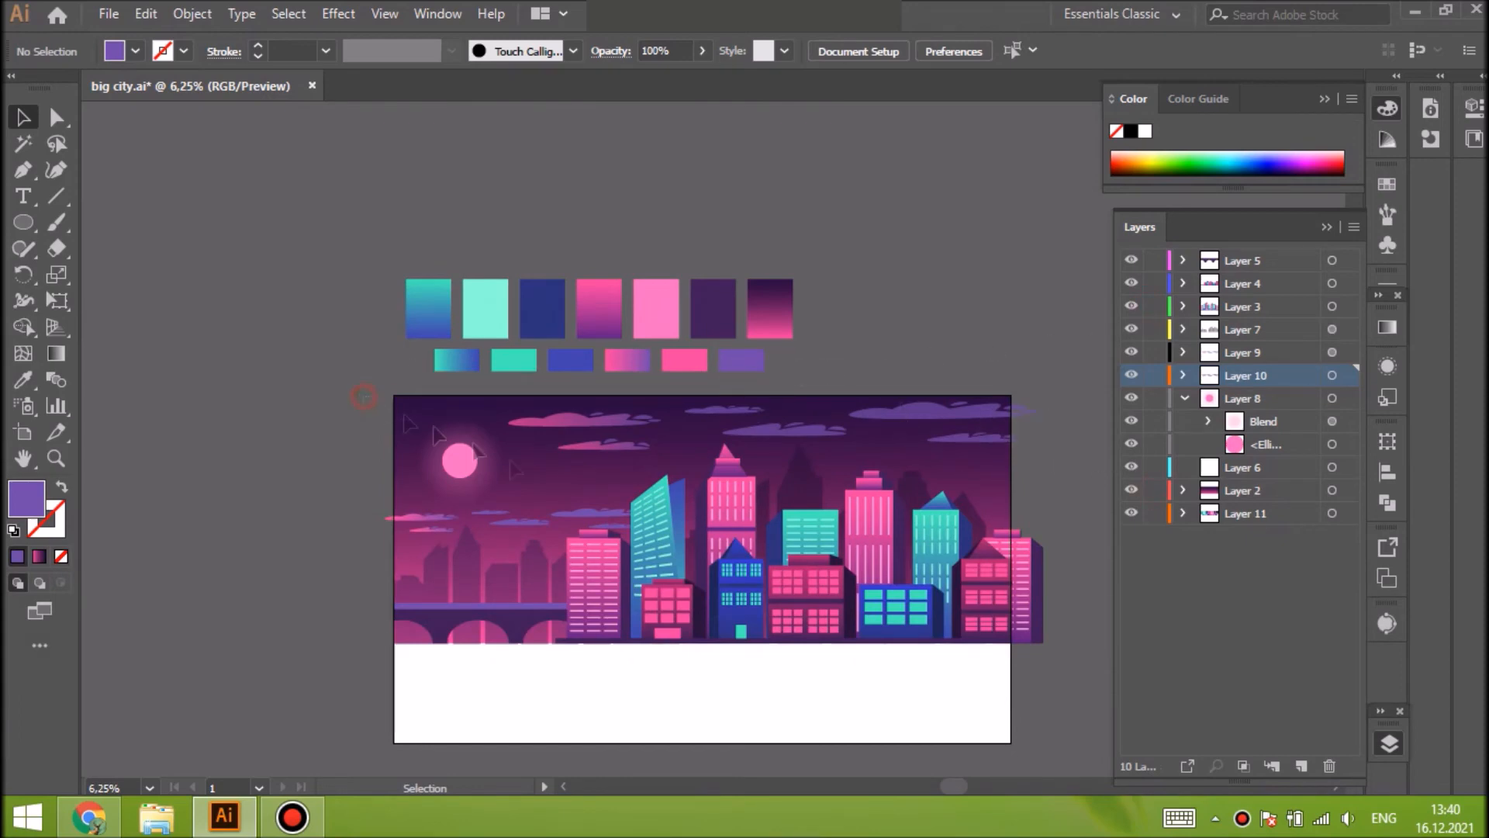
pyautogui.hotkey('ctrl', 'a')
pyautogui.hotkey('ctrl', 'c')
pyautogui.click(1300, 766)
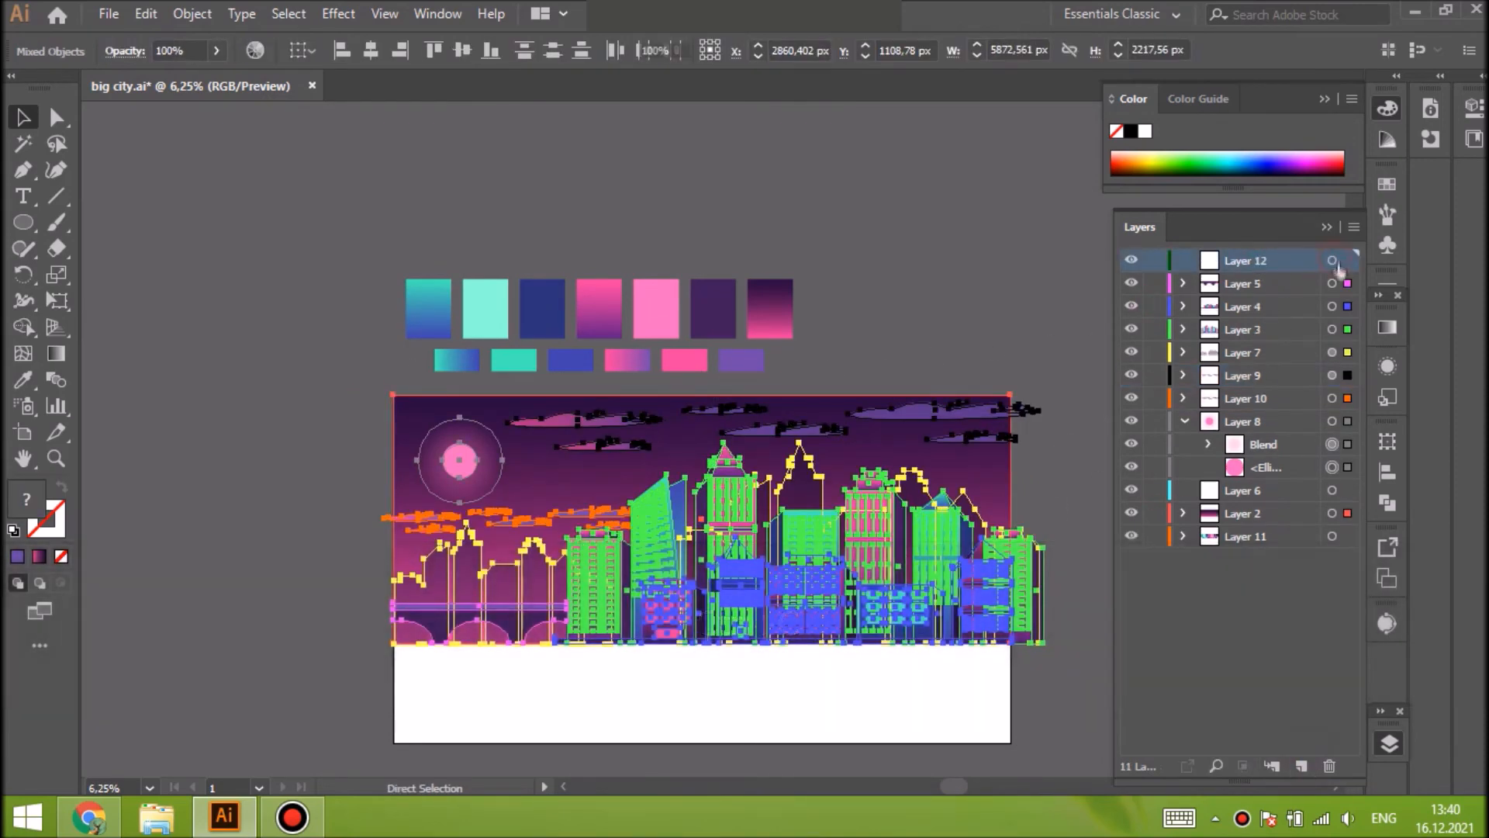
pyautogui.hotkey('ctrl', 'f')
pyautogui.moveTo(736, 383); pyautogui.dragTo(720, 754)
pyautogui.hotkey('ctrl', 'z')
pyautogui.hotkey('ctrl', 'shift', 'a')
# Select the reflected moon and its glow in Layer 12 and stretch them slightly taller
pyautogui.click(460, 716)
pyautogui.click(1184, 260)
pyautogui.moveTo(1354, 320); pyautogui.dragTo(1355, 694)
pyautogui.keyDown('shift'); pyautogui.click(1319, 576); pyautogui.keyUp('shift')
pyautogui.hotkey('ctrl', '=')
pyautogui.hotkey('ctrl', '=')
pyautogui.hotkey('ctrl', '=')
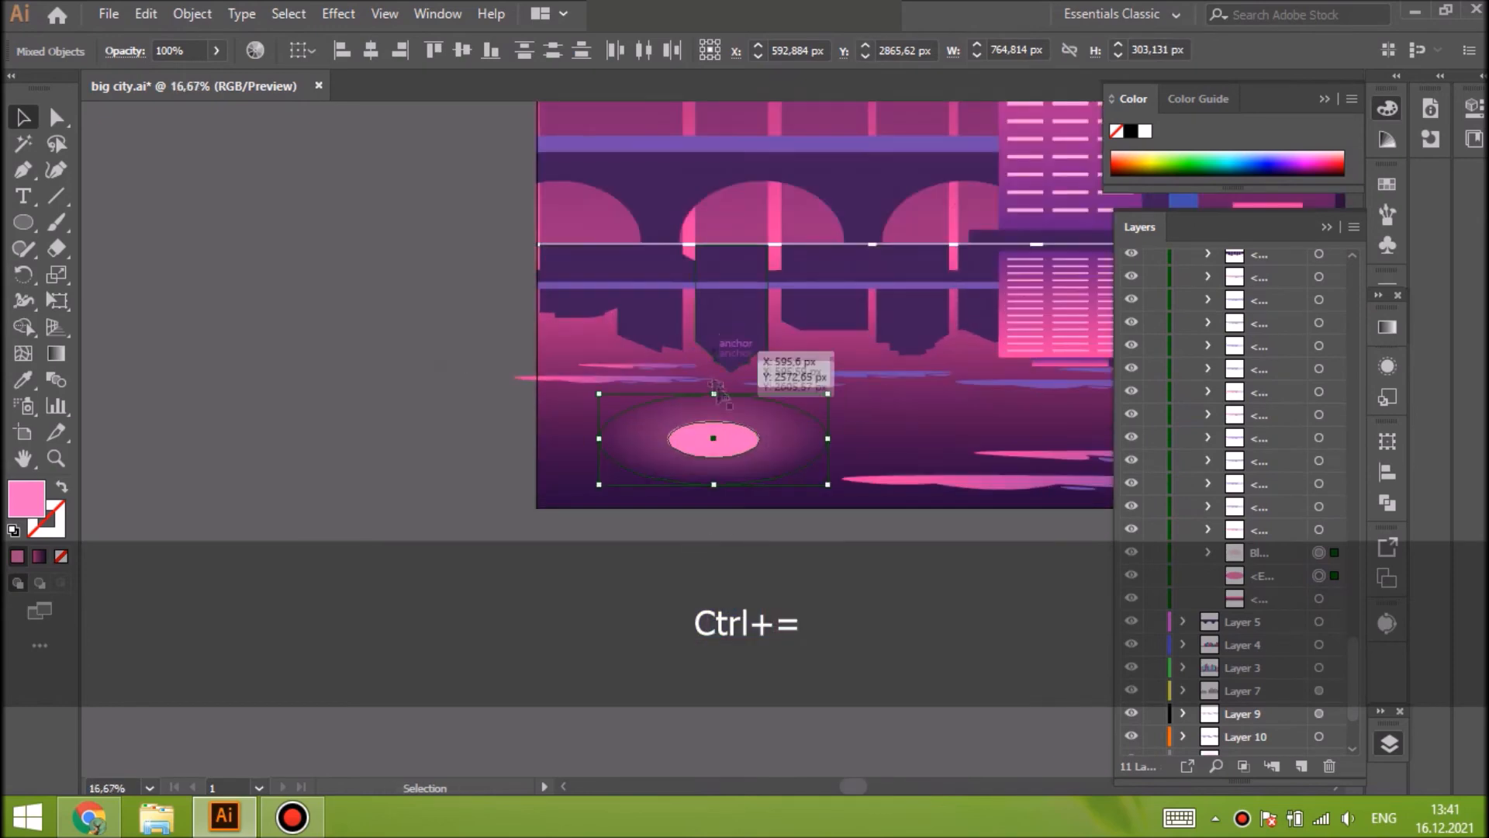
pyautogui.hotkey('ctrl', 'shift', 'a')
# Set the opacity of the reflected building silhouettes under the bridge to 50%
pyautogui.hotkey('ctrl', '-')
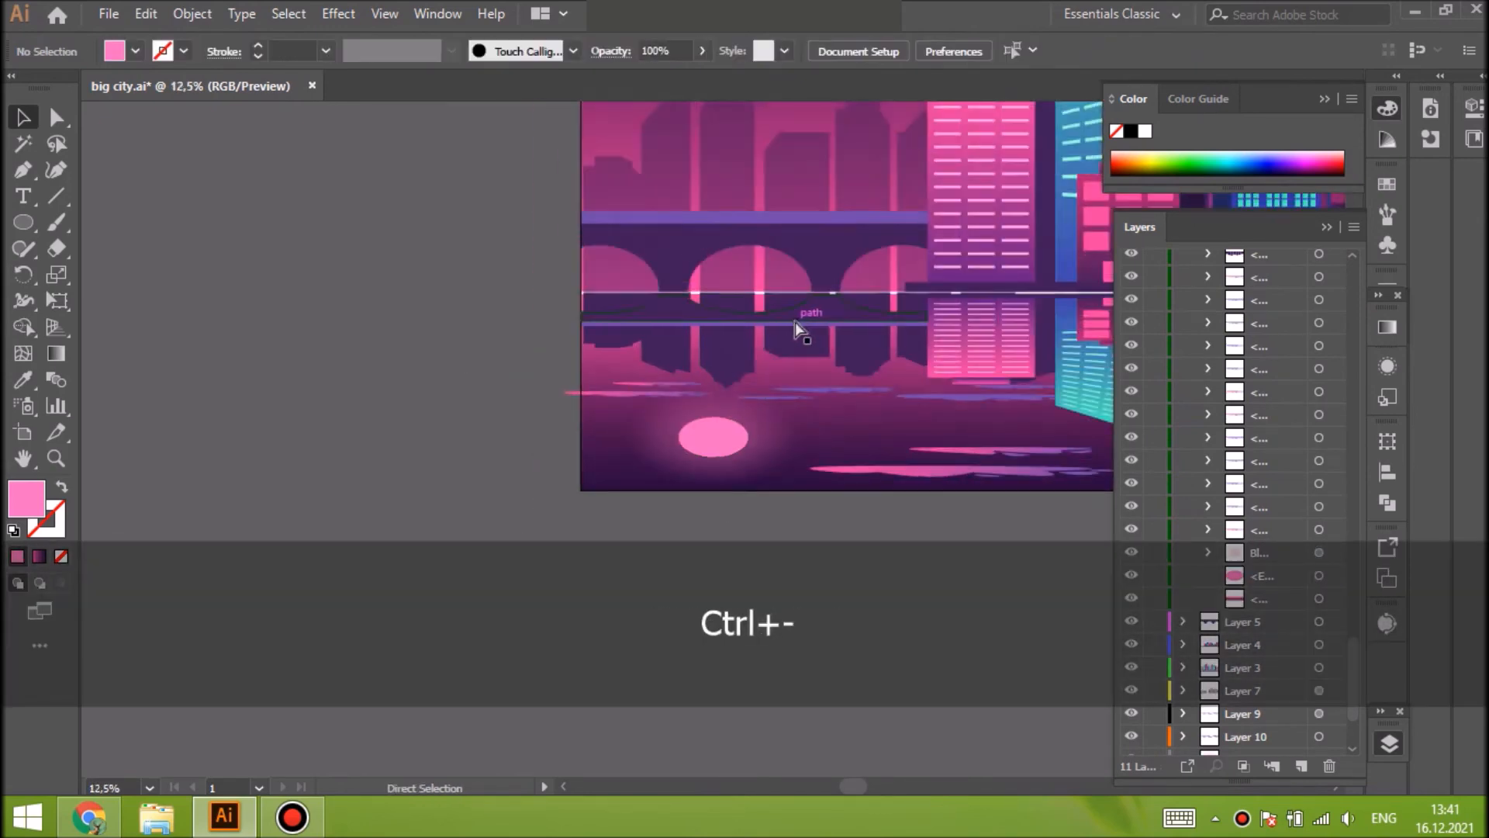
pyautogui.hotkey('ctrl', '-')
pyautogui.click(748, 399)
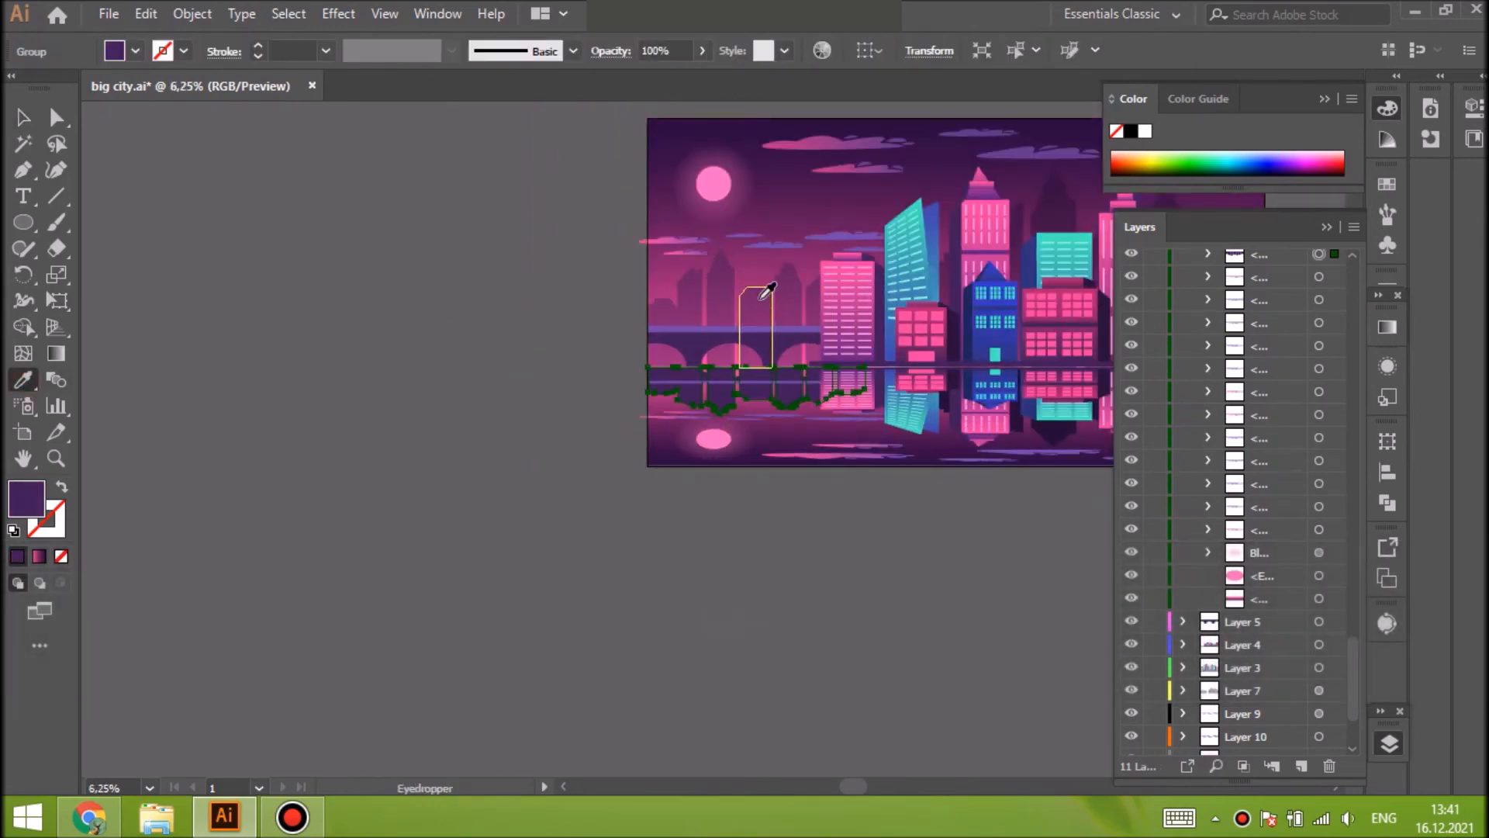
pyautogui.click(1319, 691)
pyautogui.click(715, 403)
pyautogui.click(654, 51)
pyautogui.press('BackSpace')
pyautogui.press('BackSpace')
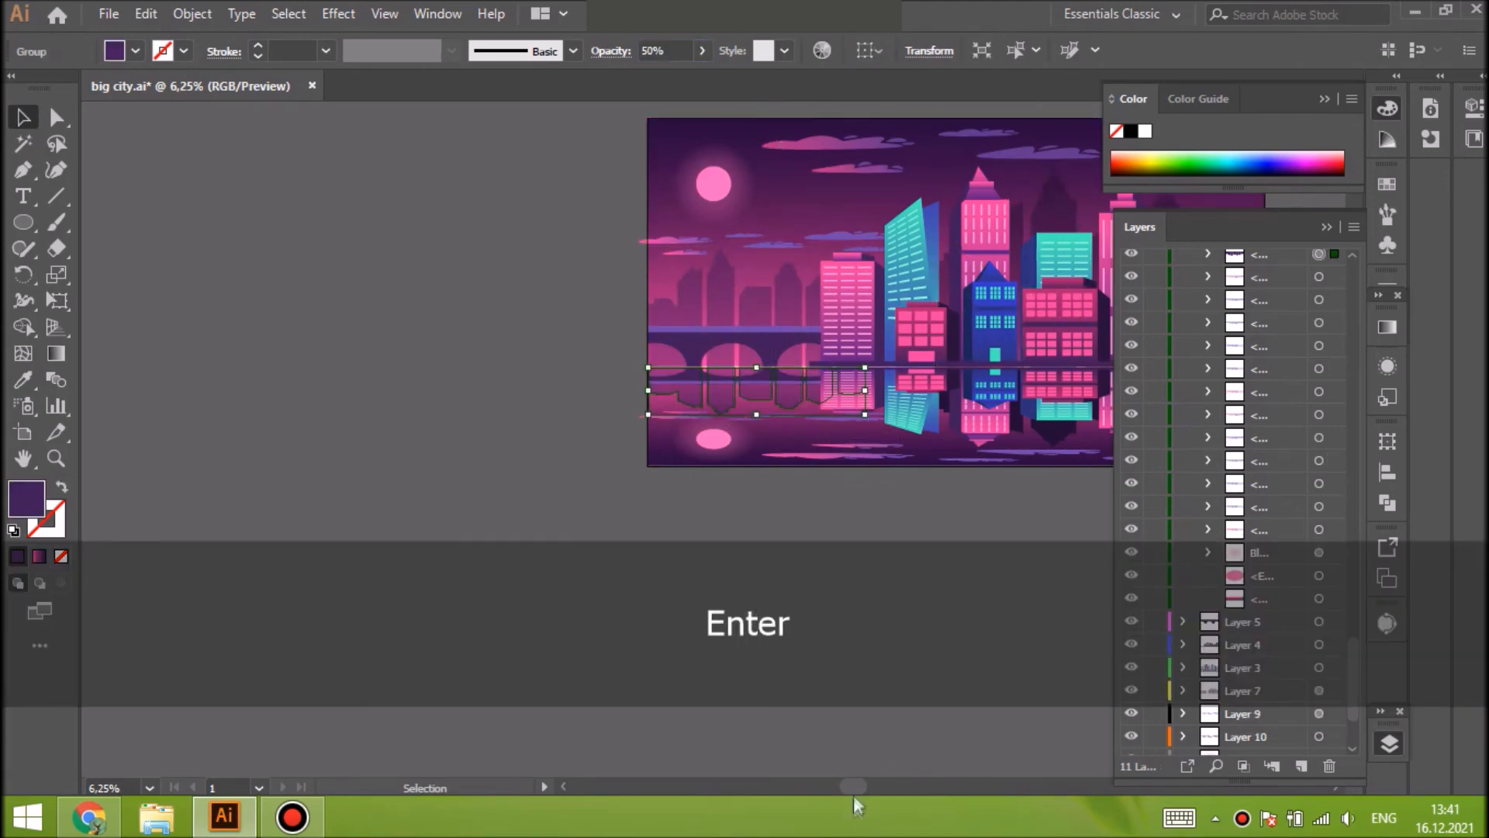
# Set the opacity of the reflected silhouettes behind the right-hand buildings to 35%
pyautogui.moveTo(854, 786); pyautogui.dragTo(909, 787)
pyautogui.write('35')
pyautogui.press('Return')
pyautogui.hotkey('ctrl', 'shift', 'a')
# Bring a copy of the reflected background gradient rectangle to the front and set its opacity to 50%
pyautogui.click(648, 440)
pyautogui.moveTo(909, 786); pyautogui.dragTo(946, 787)
pyautogui.hotkey('ctrl', 'shift', ']')
pyautogui.click(617, 51)
pyautogui.doubleClick(552, 87)
pyautogui.write('50')
pyautogui.press('Return')
pyautogui.hotkey('ctrl', 'shift', 'a')
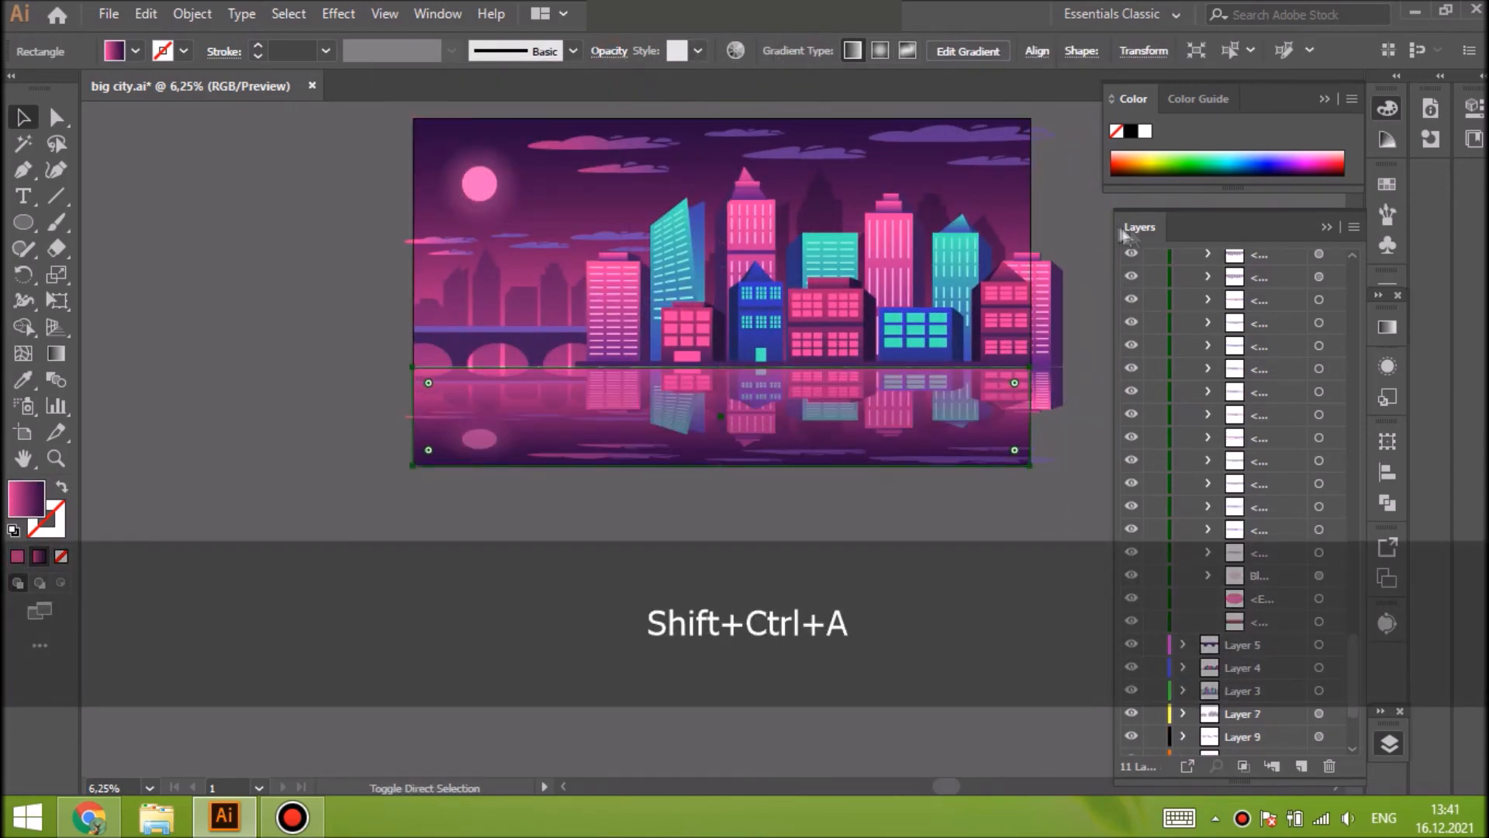
# Lock Layer 12, create Layer 13 and draw a long flat pink ellipse on the water with 70% opacity
pyautogui.moveTo(1352, 655); pyautogui.dragTo(1352, 279)
pyautogui.click(1183, 260)
pyautogui.click(1300, 767)
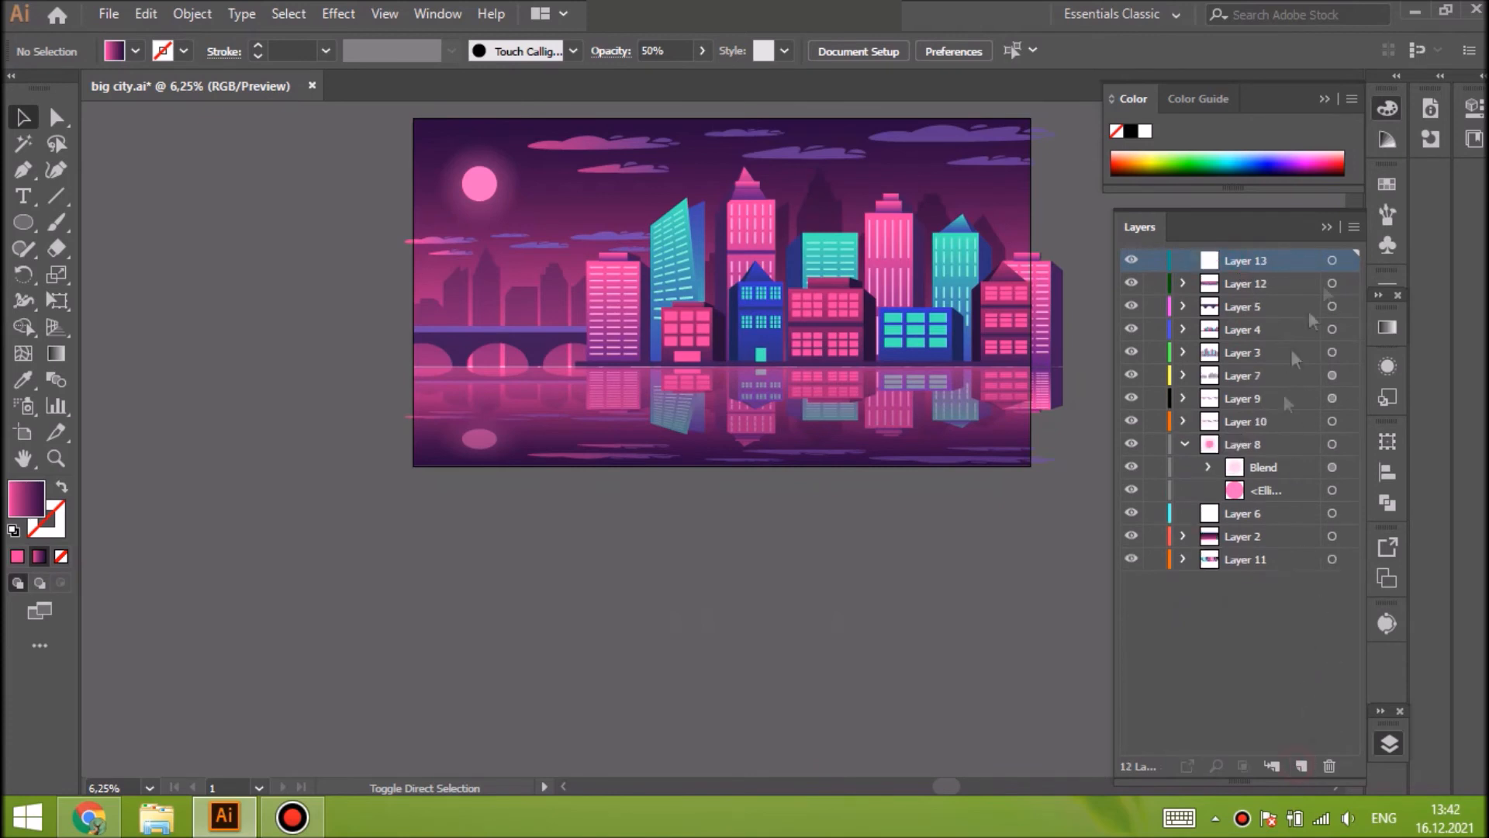
pyautogui.moveTo(1006, 382); pyautogui.dragTo(1005, 384)
pyautogui.press('i')
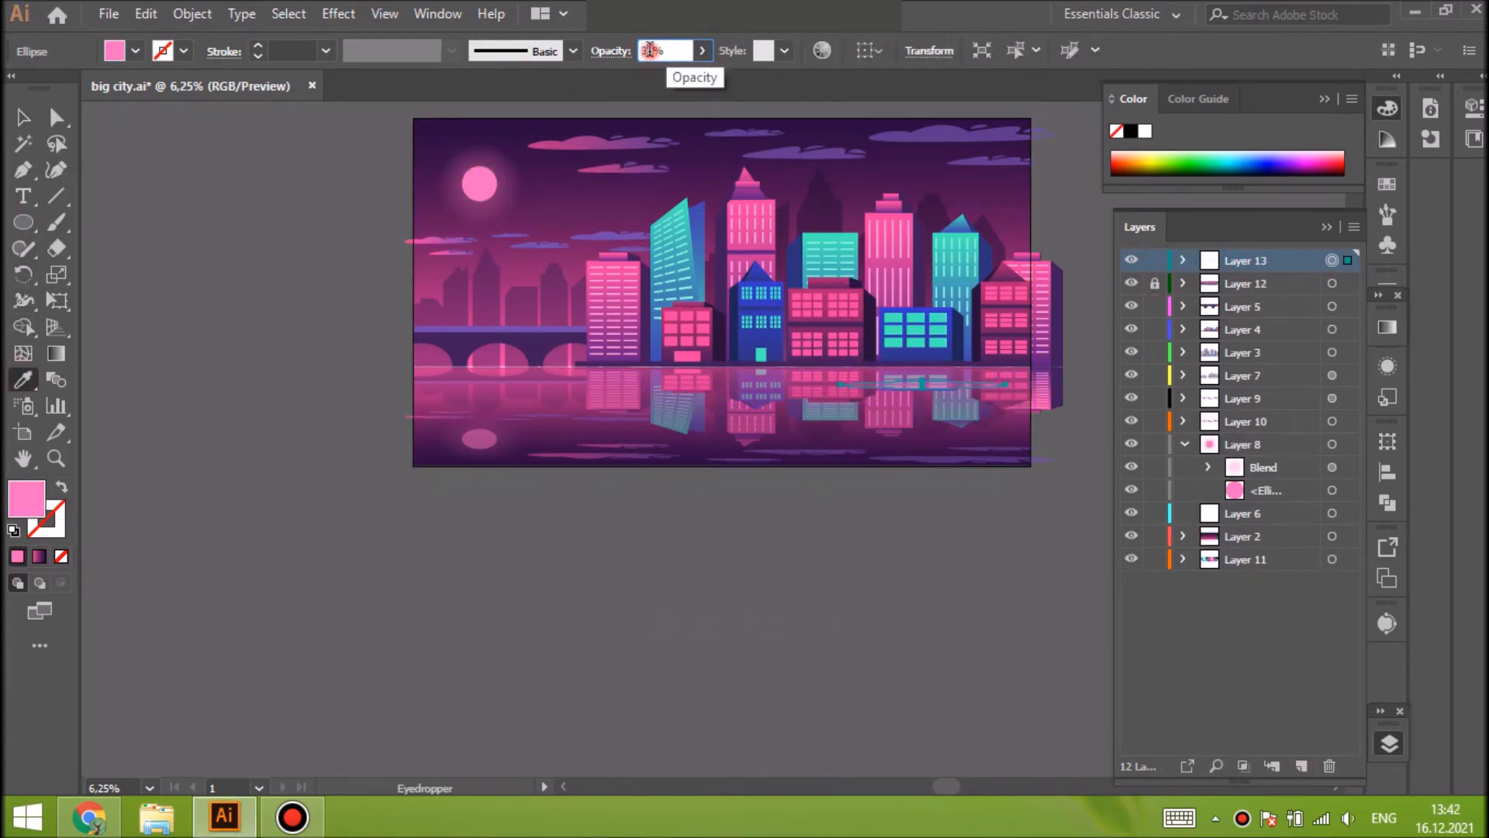
pyautogui.press('BackSpace')
pyautogui.write('70')
pyautogui.press('Return')
# Reshape both ends of the long pink water ellipse with the Curvature tool so they pinch inward like a ripple
pyautogui.hotkey('shift', '`')
pyautogui.hotkey('ctrl', '=')
pyautogui.hotkey('ctrl', '=')
pyautogui.hotkey('ctrl', '=')
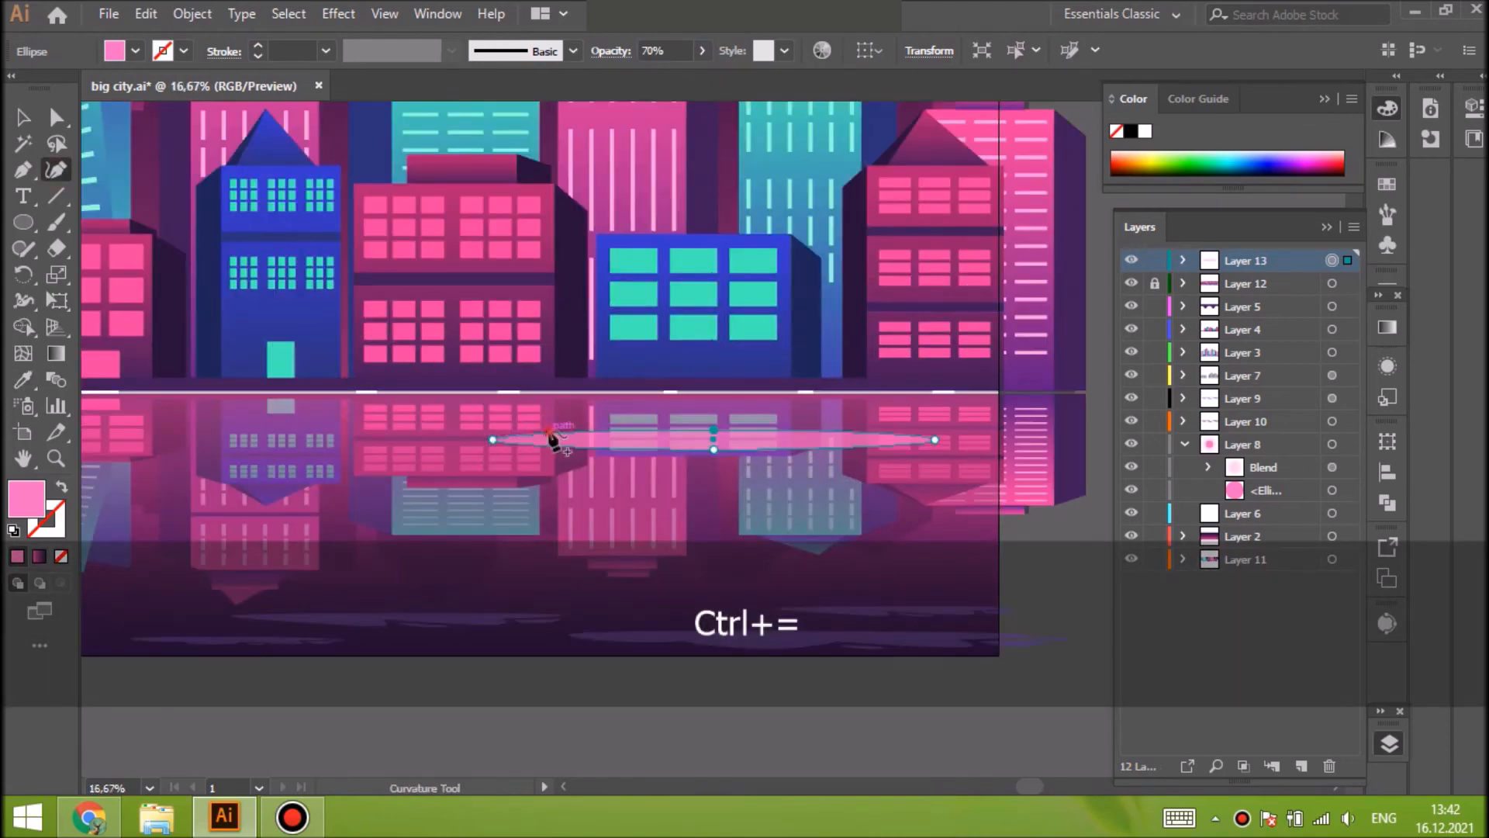
pyautogui.click(548, 433)
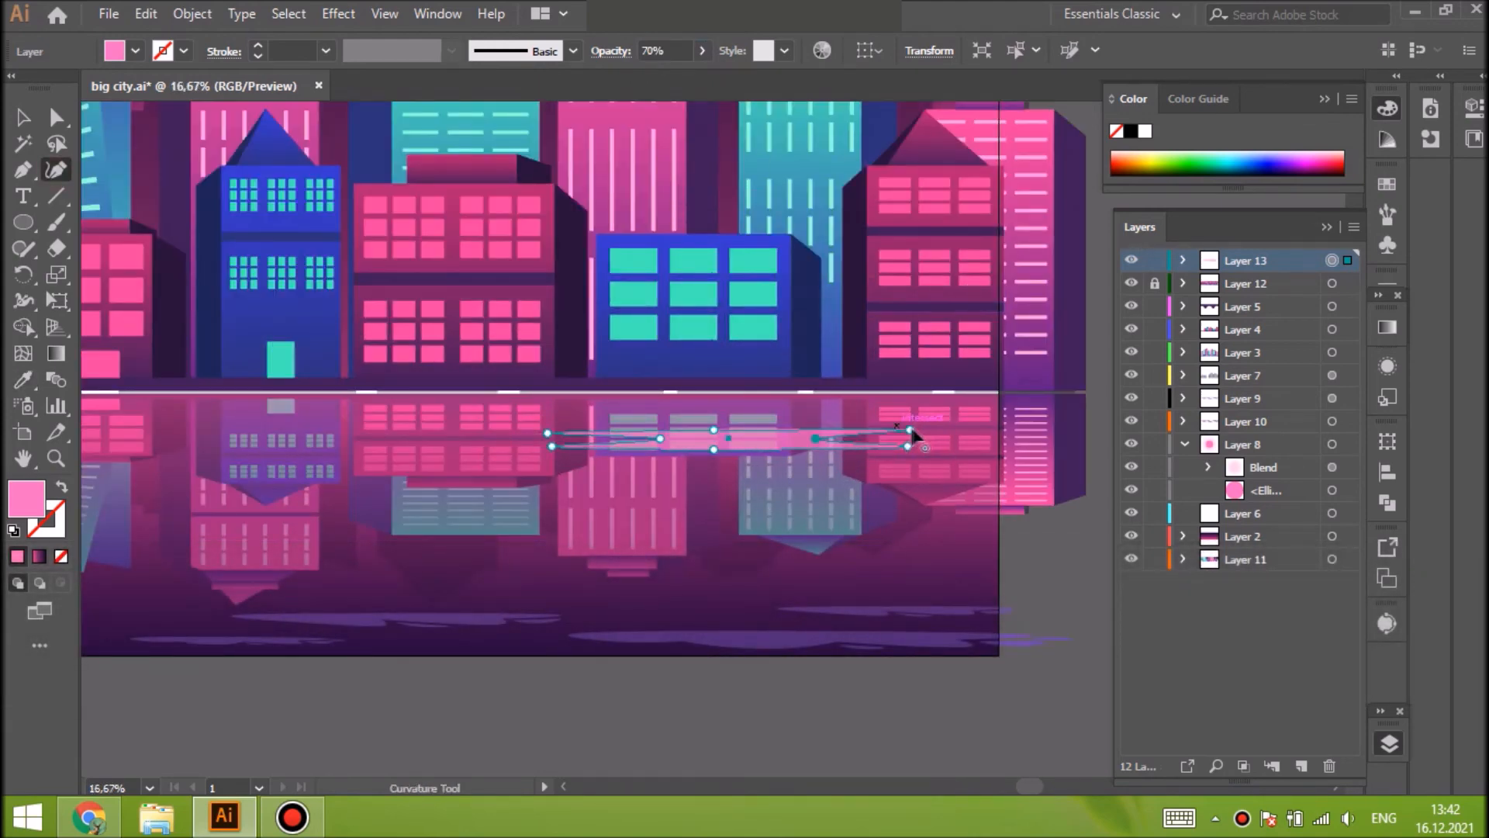
pyautogui.hotkey('shift', 'ctrl', 'a')
# Draw a very thin pink ellipse on the water below the blue house and the neighbouring pink building
pyautogui.press('l')
pyautogui.moveTo(264, 417); pyautogui.dragTo(511, 417)
pyautogui.press('v')
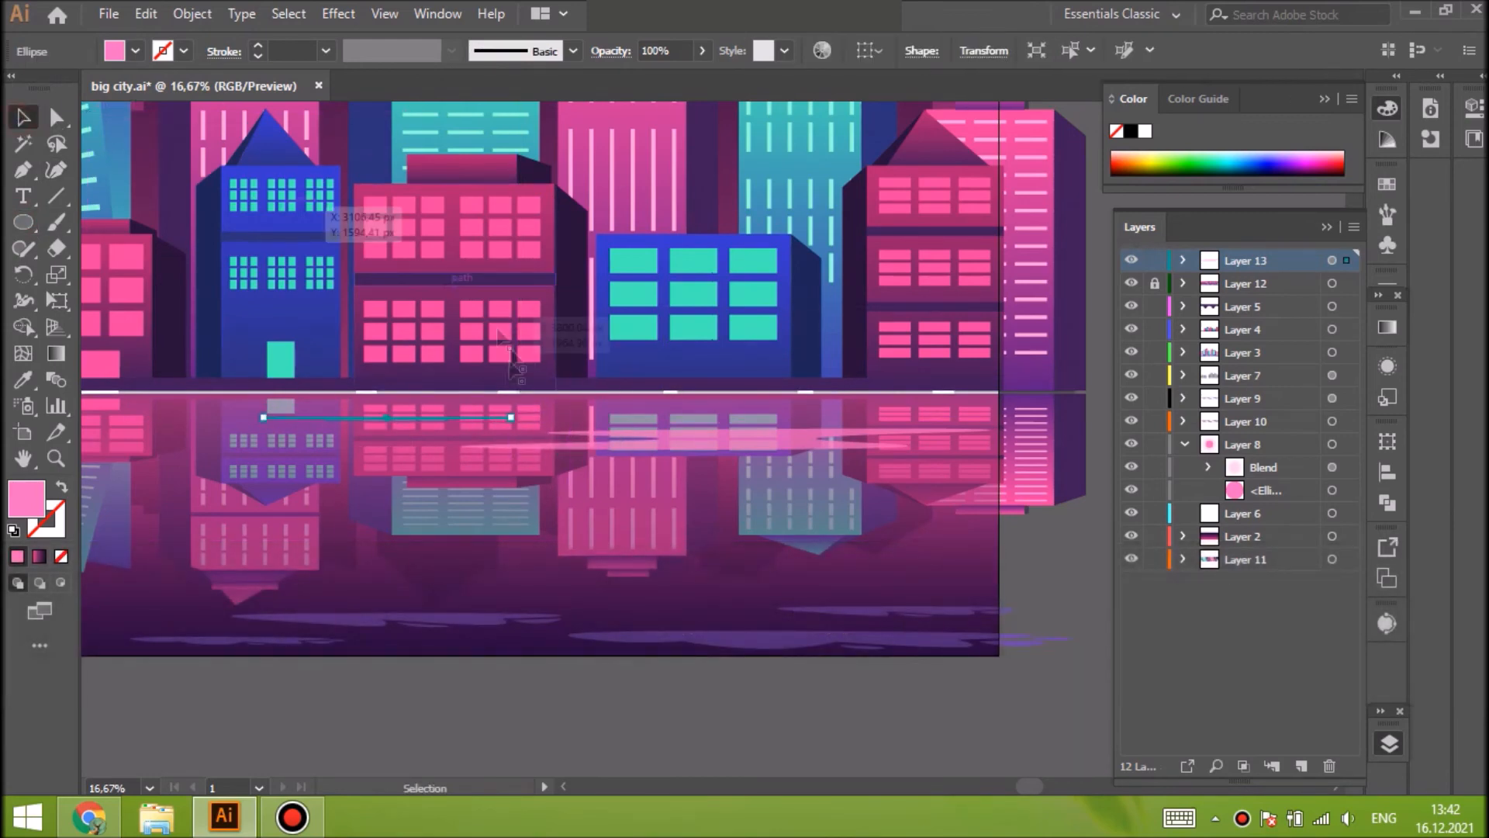
pyautogui.click(512, 394)
pyautogui.hotkey('shift', 'ctrl', 'a')
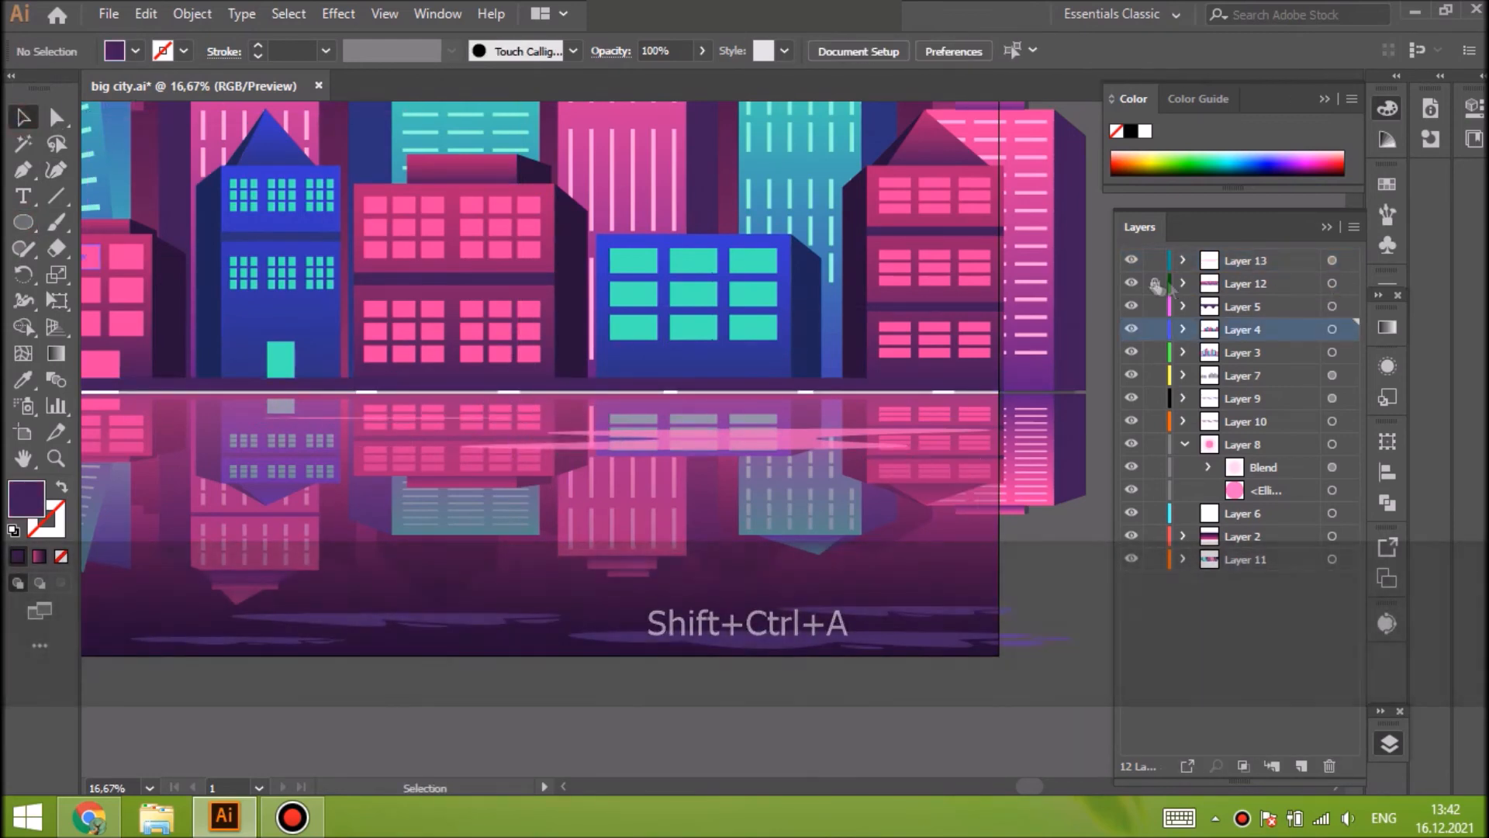
# Unlock Layer 12, nudge its whole reflection up to close the gap at the waterline, and lock the layer again
pyautogui.click(1155, 284)
pyautogui.click(1332, 284)
pyautogui.hotkey('shift', 'Up')
pyautogui.hotkey('shift', 'ctrl', 'a')
pyautogui.click(1153, 284)
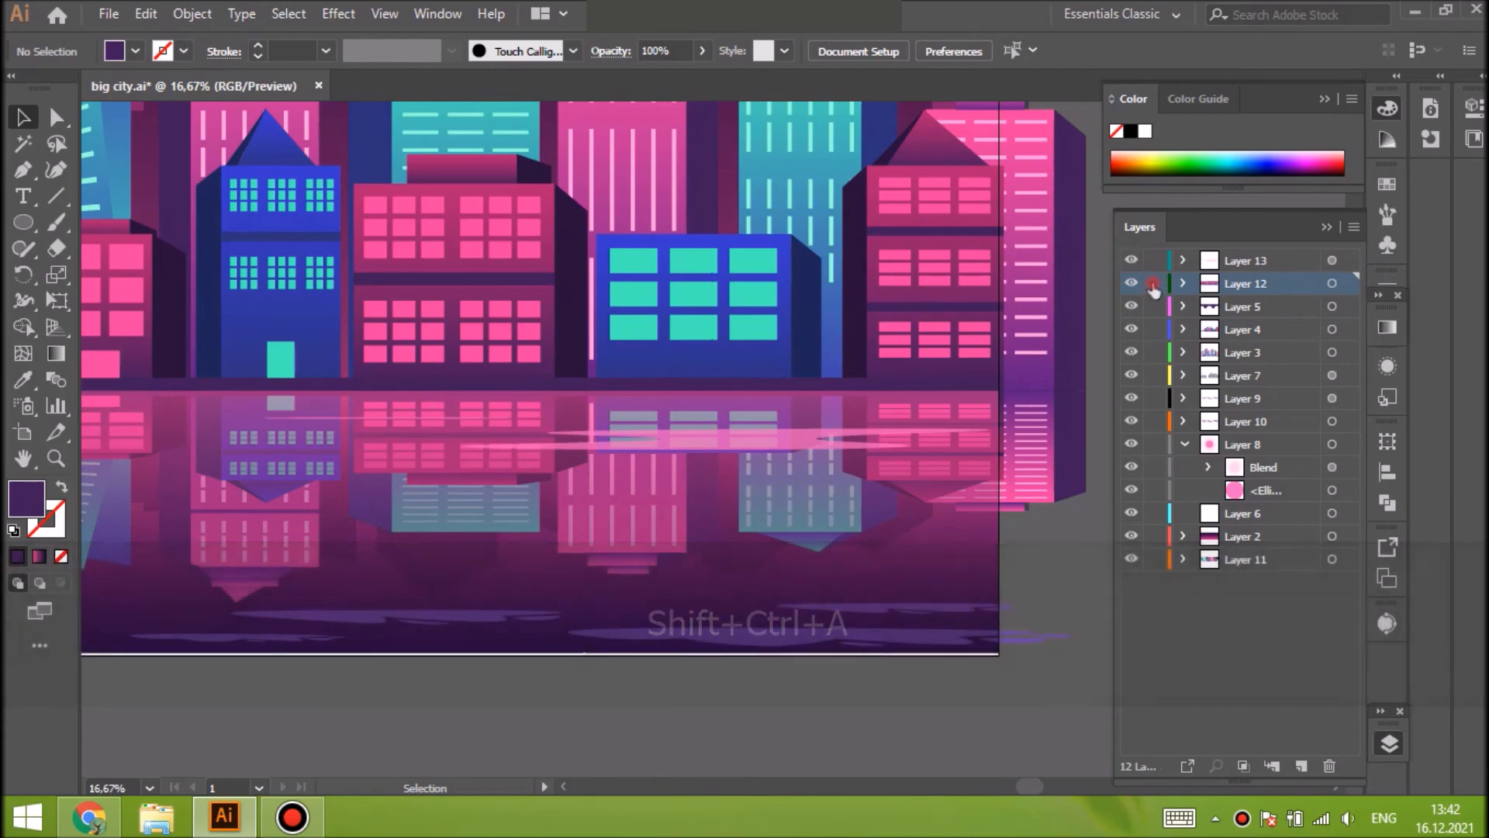
# Enlarge the very thin pink ellipse slightly so it is thicker and a little longer
pyautogui.click(388, 419)
pyautogui.hotkey('ctrl', '=')
pyautogui.hotkey('ctrl', '=')
pyautogui.hotkey('ctrl', '=')
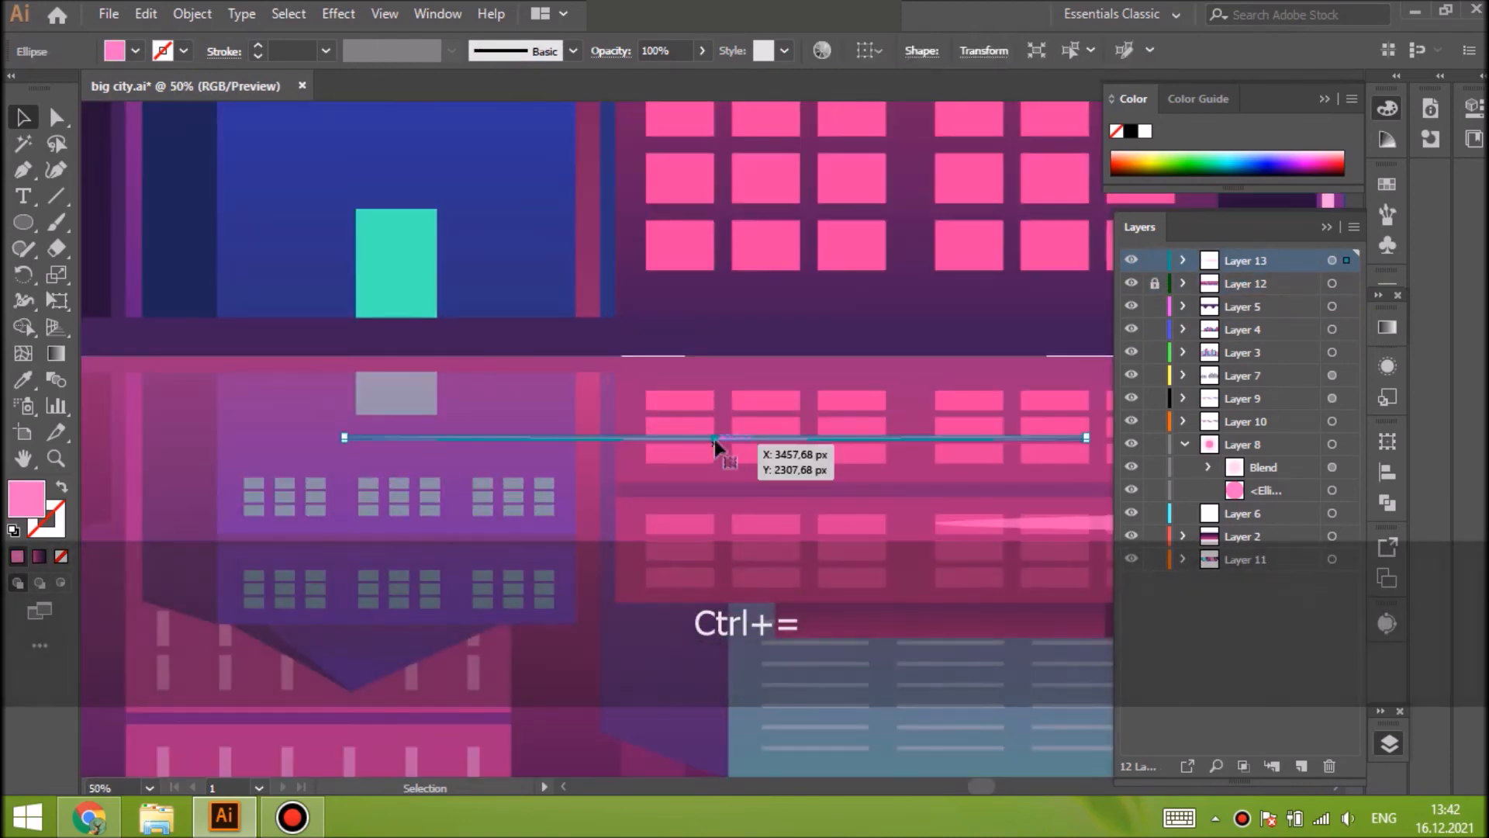
pyautogui.moveTo(345, 438)
pyautogui.mouseDown()
pyautogui.moveTo(338, 457)
pyautogui.moveTo(335, 445)
pyautogui.mouseUp()
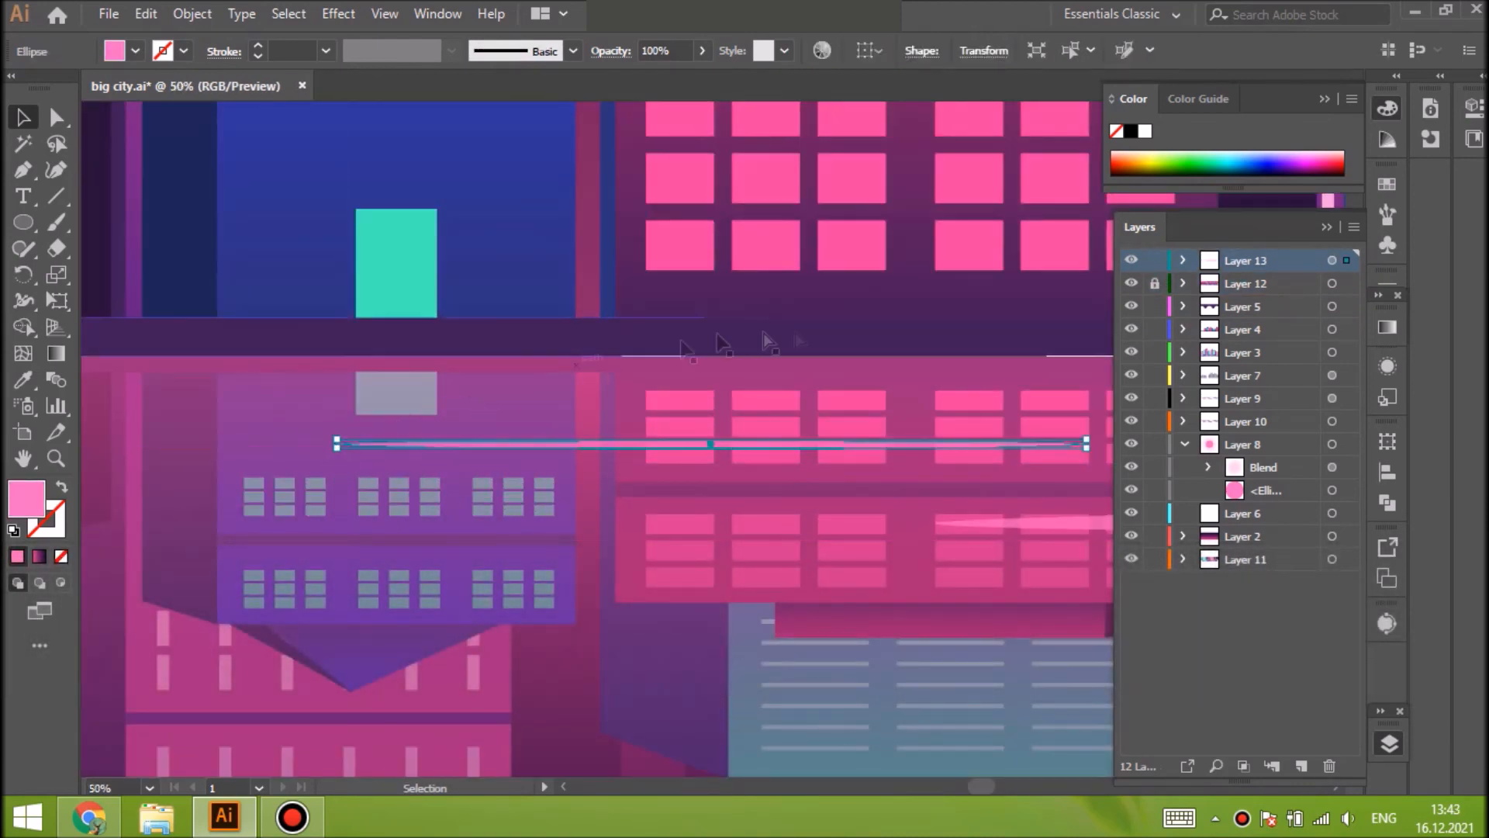
pyautogui.hotkey('shift', 'ctrl', 'a')
# Draw another long flat pink ellipse on the water, lower than the thin one and beside the reshaped ripple
pyautogui.hotkey('ctrl', '-')
pyautogui.hotkey('ctrl', '-')
pyautogui.hotkey('ctrl', '-')
pyautogui.click(729, 441)
pyautogui.click(23, 223)
pyautogui.hotkey('shift', 'ctrl', 'a')
pyautogui.moveTo(386, 457); pyautogui.dragTo(733, 470)
pyautogui.hotkey('shift', 'ctrl', 'a')
pyautogui.hotkey('ctrl', '-')
pyautogui.hotkey('ctrl', '-')
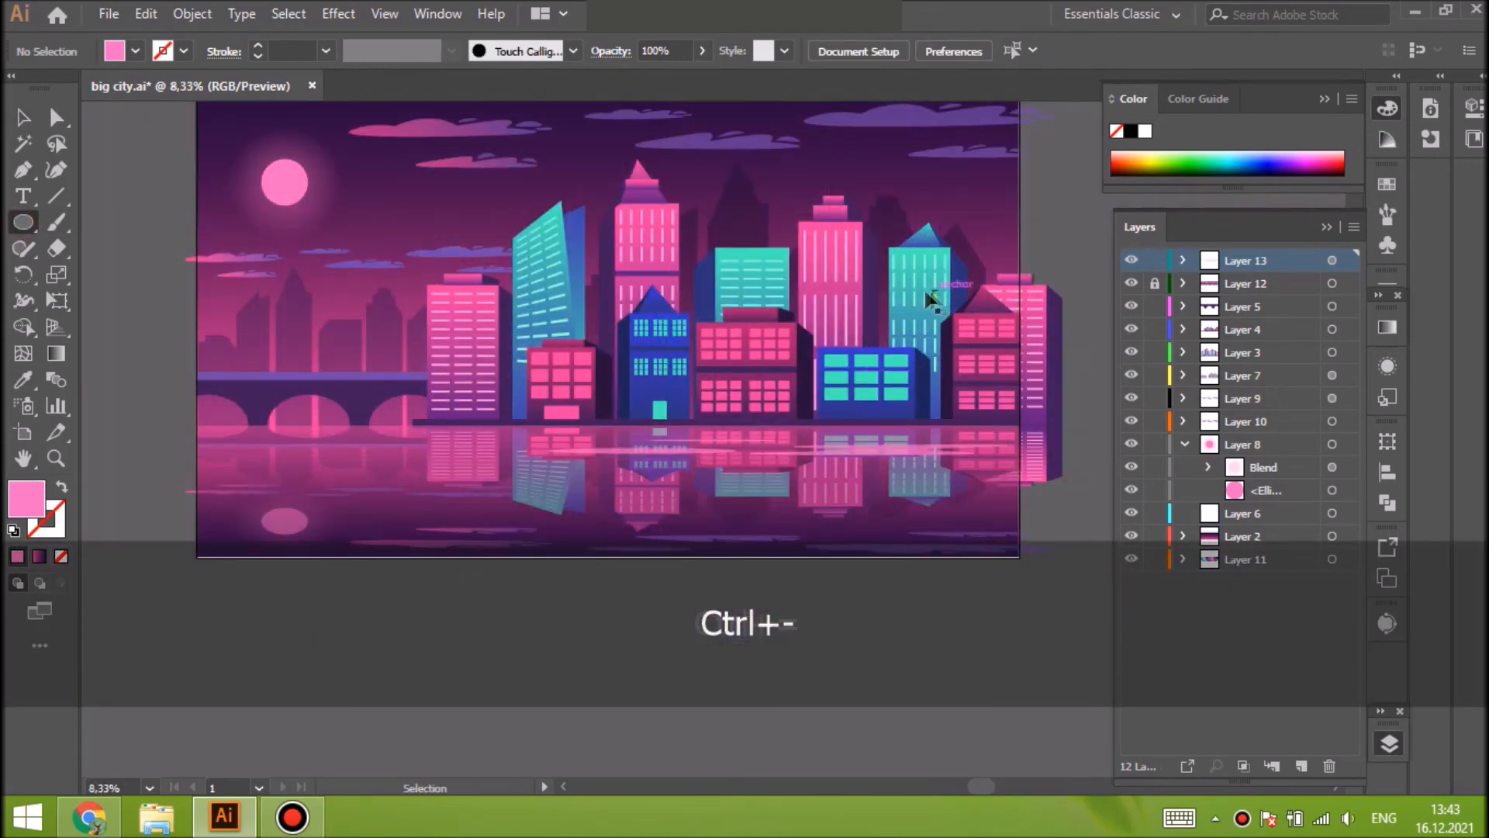
# Duplicate the reshaped pink ripple and place the copy on the water near the bridge
pyautogui.hotkey('ctrl', '=')
pyautogui.click(29, 119)
pyautogui.click(984, 458)
pyautogui.hotkey('ctrl', 'c')
pyautogui.hotkey('ctrl', 'f')
pyautogui.moveTo(984, 459); pyautogui.dragTo(245, 451)
pyautogui.hotkey('shift', 'ctrl', 'a')
# Duplicate the thin pink ellipse and place the copy just below the waterline under the buildings on the right
pyautogui.hotkey('ctrl', '-')
pyautogui.click(751, 436)
pyautogui.hotkey('ctrl', 'c')
pyautogui.hotkey('ctrl', 'f')
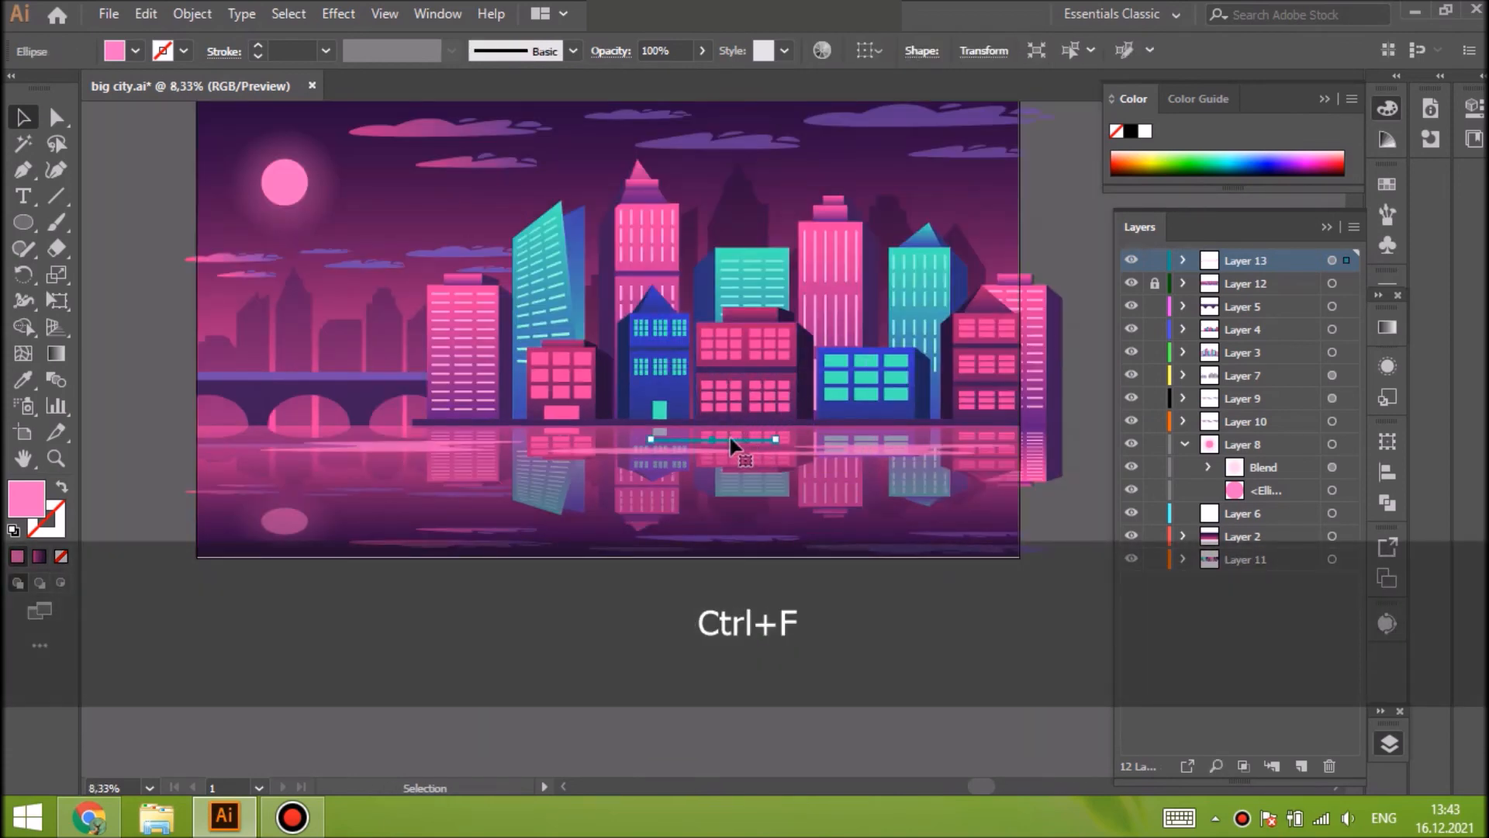
pyautogui.moveTo(949, 439); pyautogui.dragTo(942, 436)
pyautogui.hotkey('ctrl', 'c')
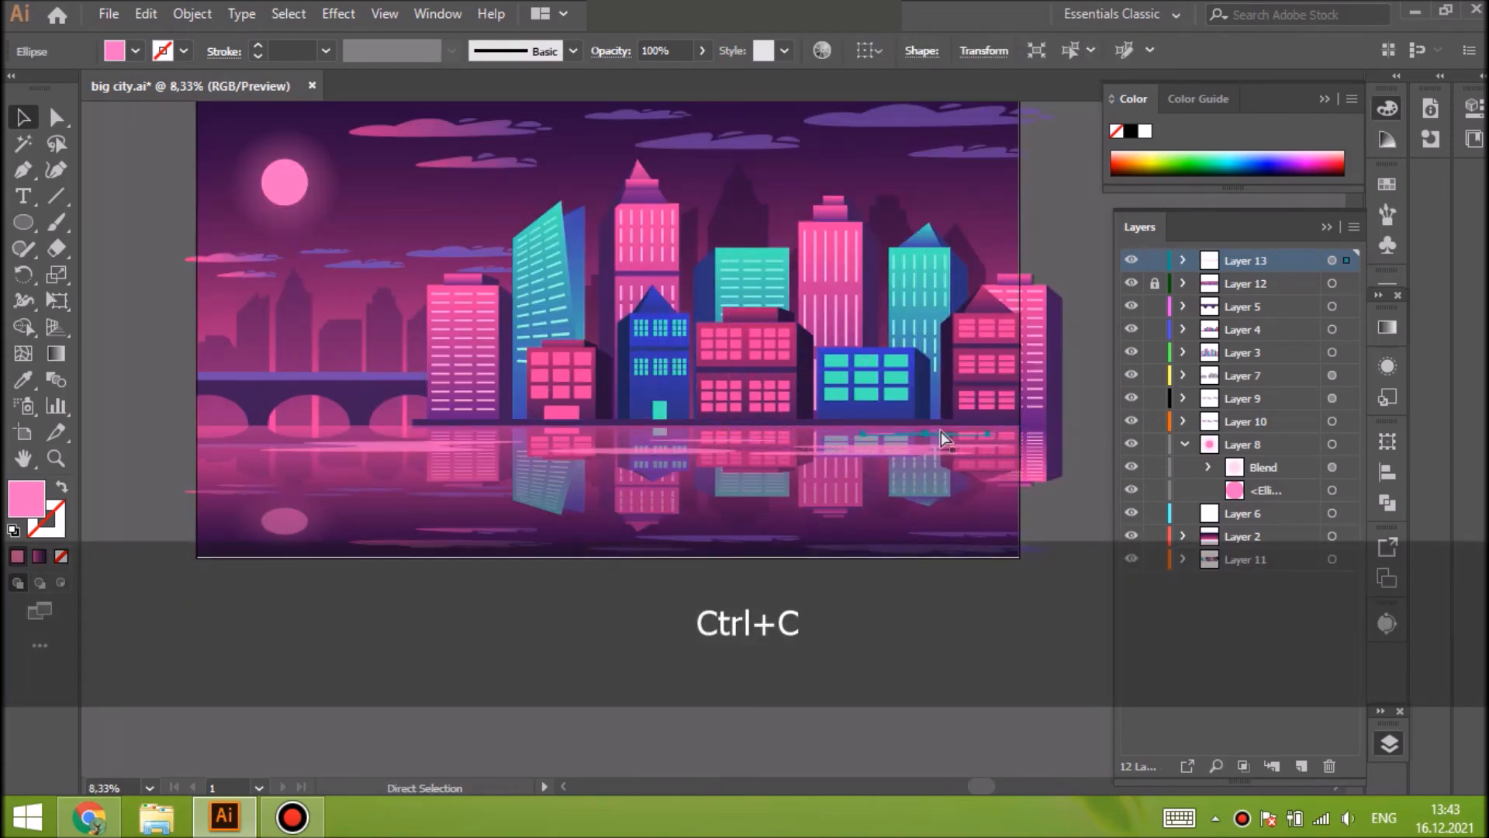
pyautogui.hotkey('ctrl', 'shift', 'a')
# Duplicate all the pink ripples, reflect the copy and place it lower on the water
pyautogui.click(673, 453)
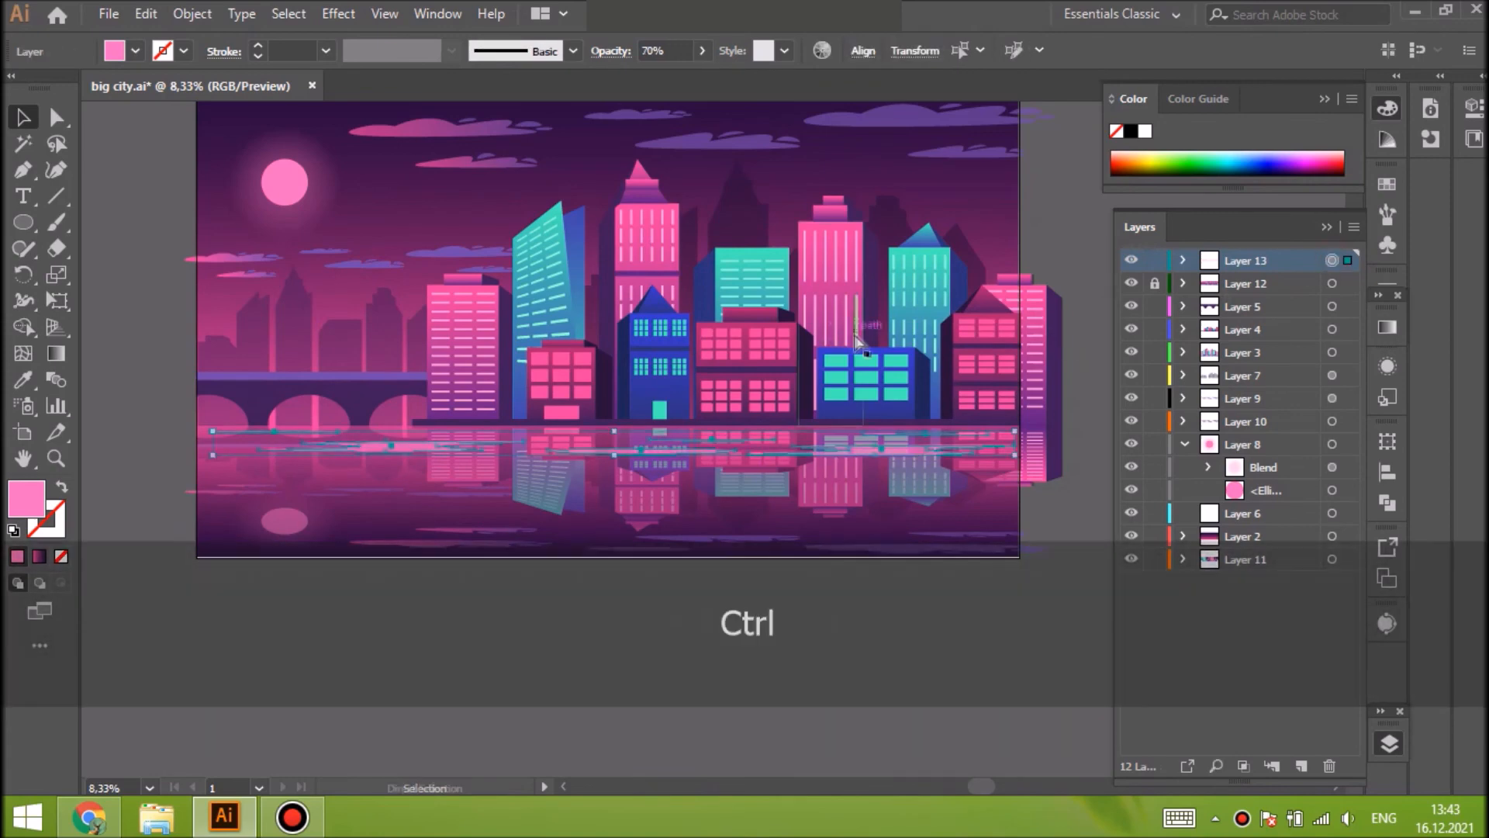
pyautogui.hotkey('ctrl', 'f')
pyautogui.moveTo(672, 460); pyautogui.dragTo(642, 477)
pyautogui.click(193, 13)
pyautogui.moveTo(310, 31)
pyautogui.click(581, 114)
pyautogui.click(758, 542)
pyautogui.moveTo(831, 515); pyautogui.dragTo(822, 514)
# Duplicate the pair of ripples near the moon's reflection and place the copy closer to the bottom edge
pyautogui.hotkey('ctrl', 'shift', 'a')
pyautogui.click(319, 485)
pyautogui.keyDown('shift'); pyautogui.click(358, 508); pyautogui.keyUp('shift')
pyautogui.moveTo(350, 508); pyautogui.dragTo(350, 518)
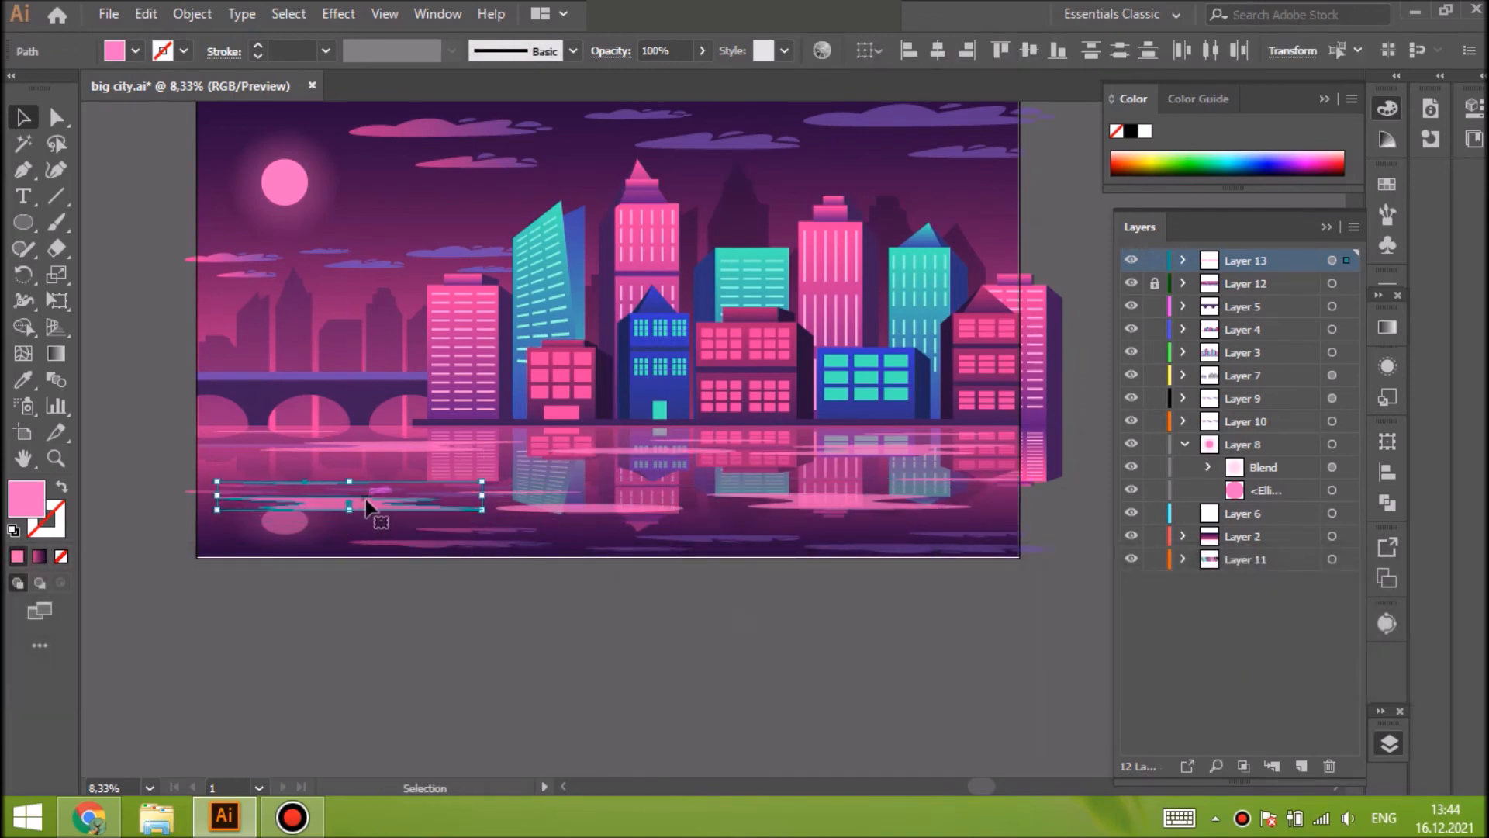
pyautogui.hotkey('ctrl', 'f')
pyautogui.hotkey('ctrl', 'shift', 'a')
# Place a copy of the lowest ripples farther right along the bottom of the water
pyautogui.click(511, 493)
pyautogui.moveTo(531, 527); pyautogui.dragTo(986, 530)
pyautogui.hotkey('ctrl', 'f')
pyautogui.hotkey('ctrl', 'shift', 'a')
pyautogui.hotkey('ctrl', '-')
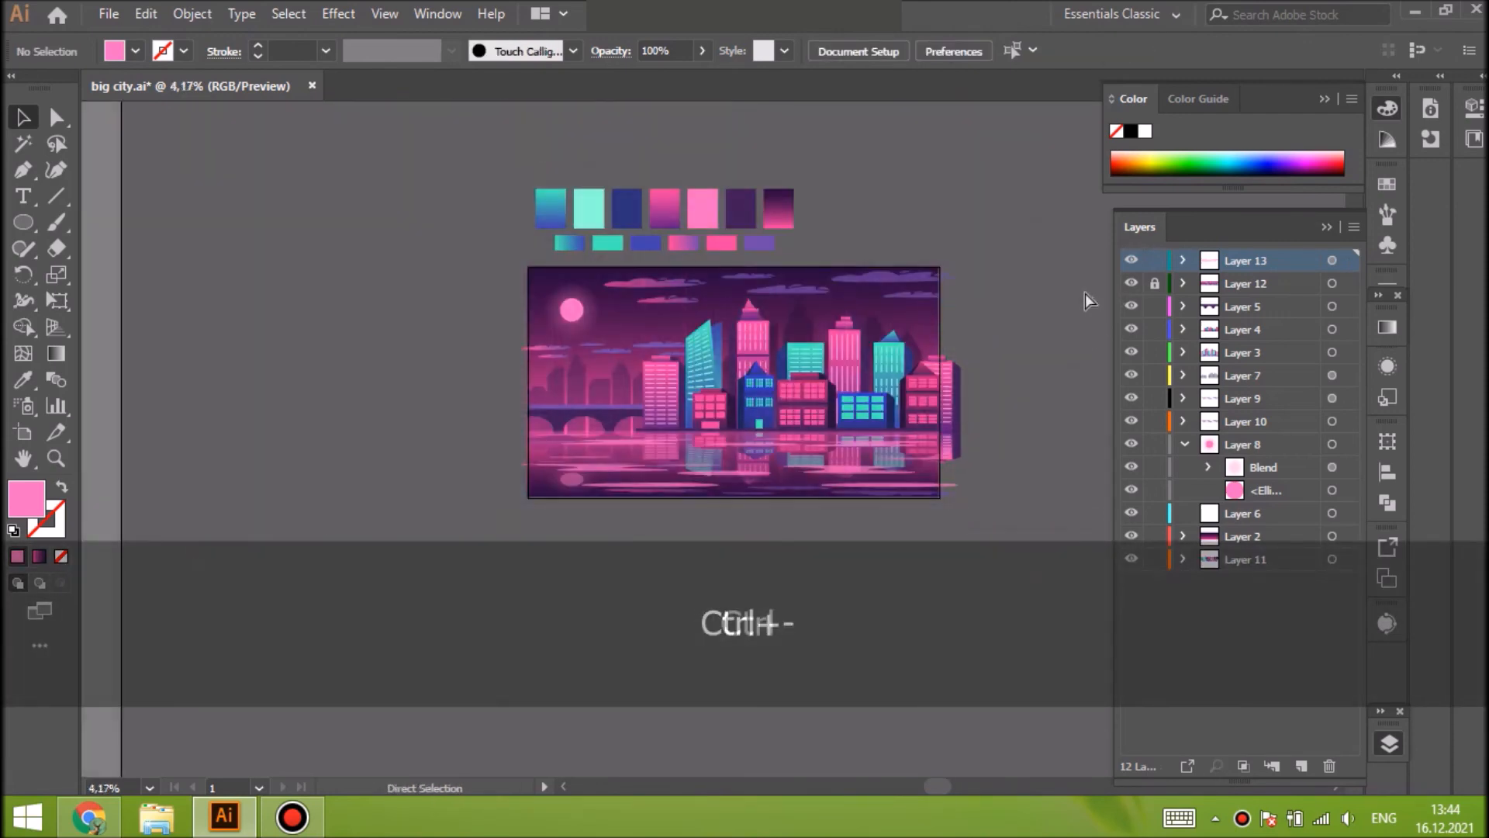
# Paste a copy of the sky gradient rectangle into Layer 9 and use it as a clipping mask for the upper clouds
pyautogui.hotkey('ctrl', '=')
pyautogui.click(1008, 248)
pyautogui.hotkey('ctrl', 'c')
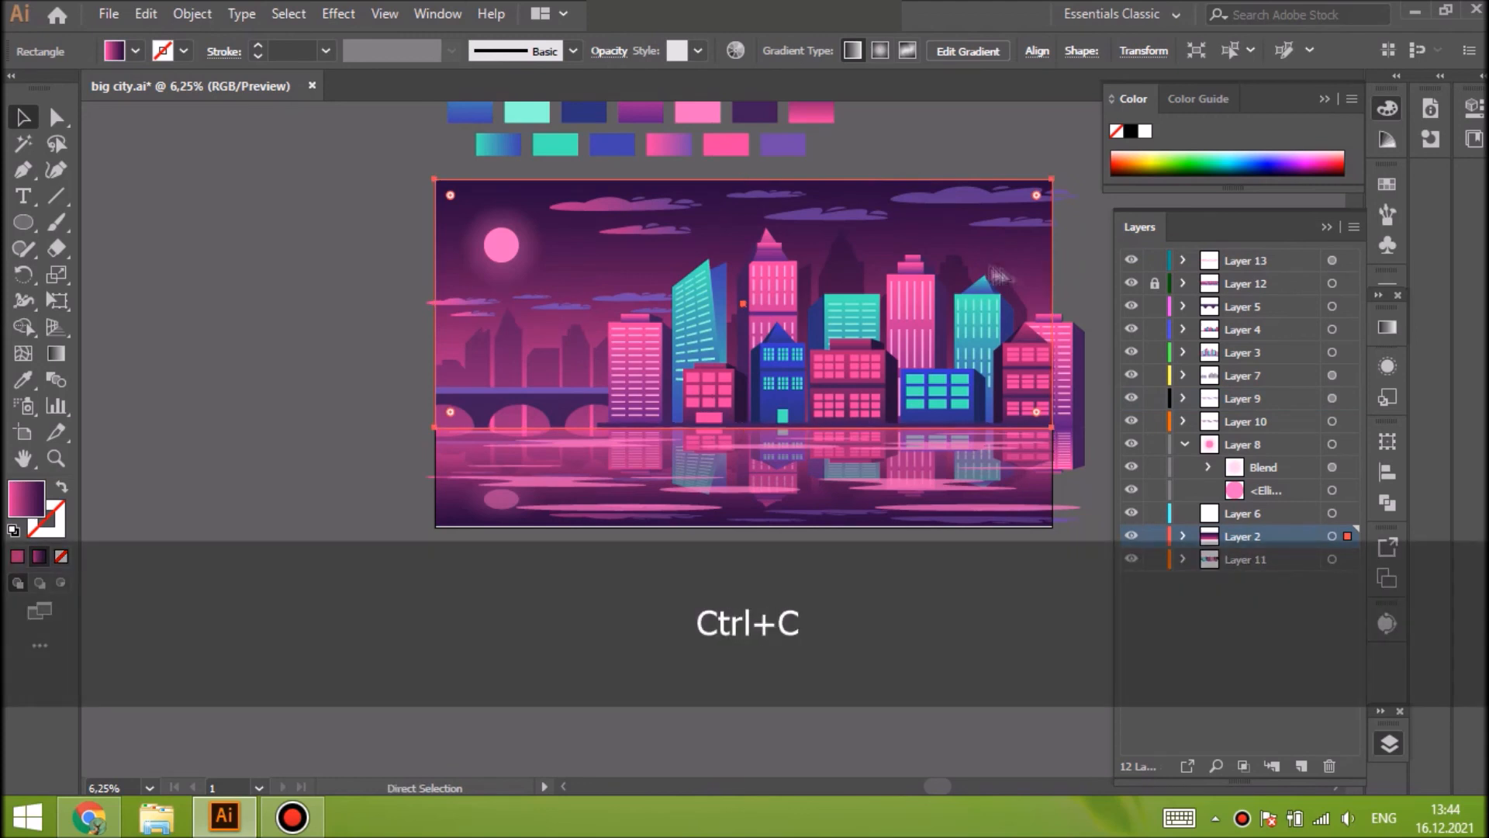
pyautogui.click(975, 201)
pyautogui.hotkey('ctrl', 'f')
pyautogui.click(1182, 399)
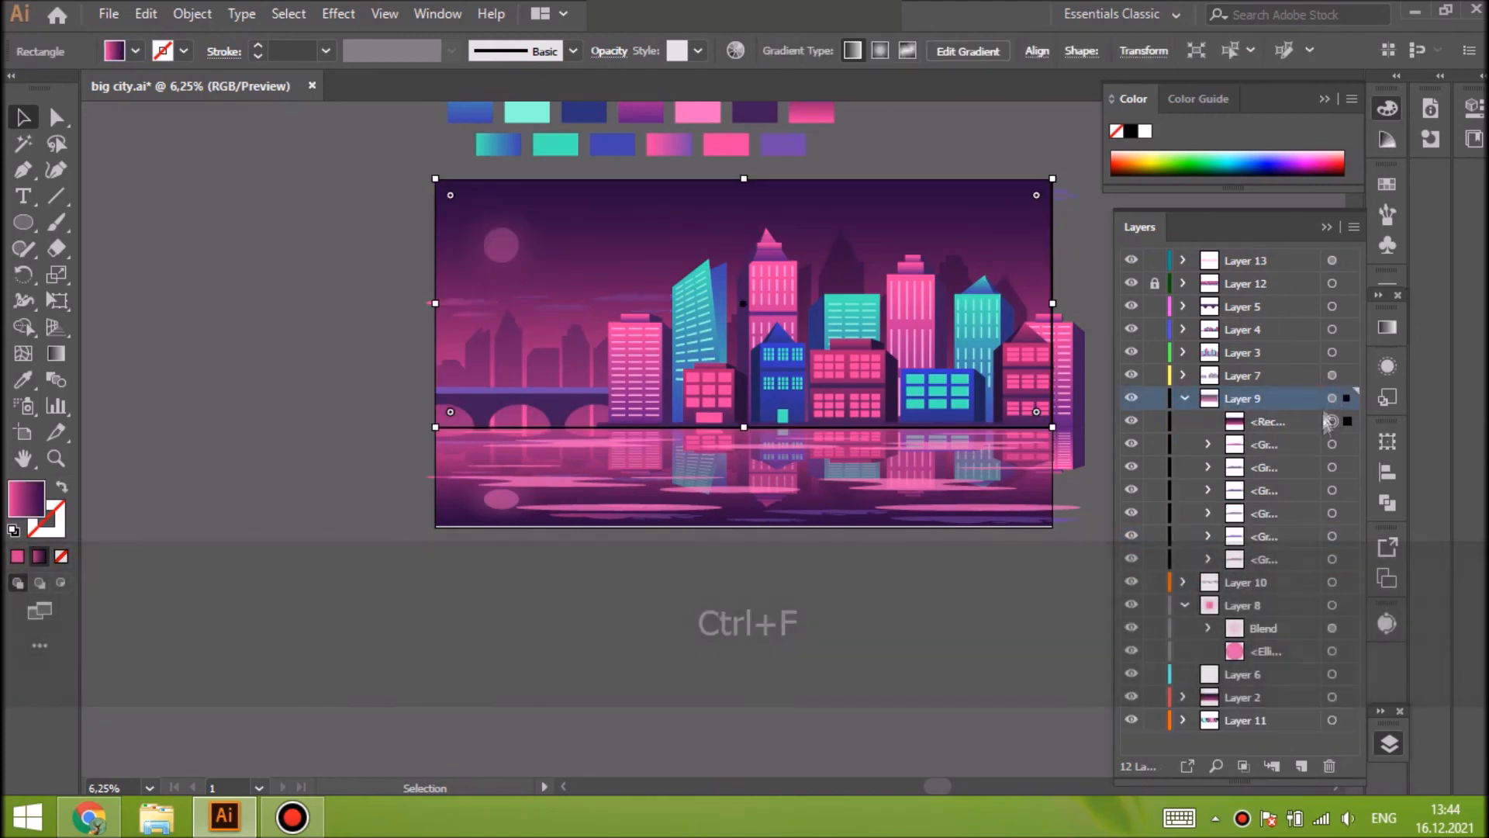
pyautogui.click(1332, 398)
pyautogui.hotkey('ctrl', '7')
pyautogui.hotkey('ctrl', 'shift', 'a')
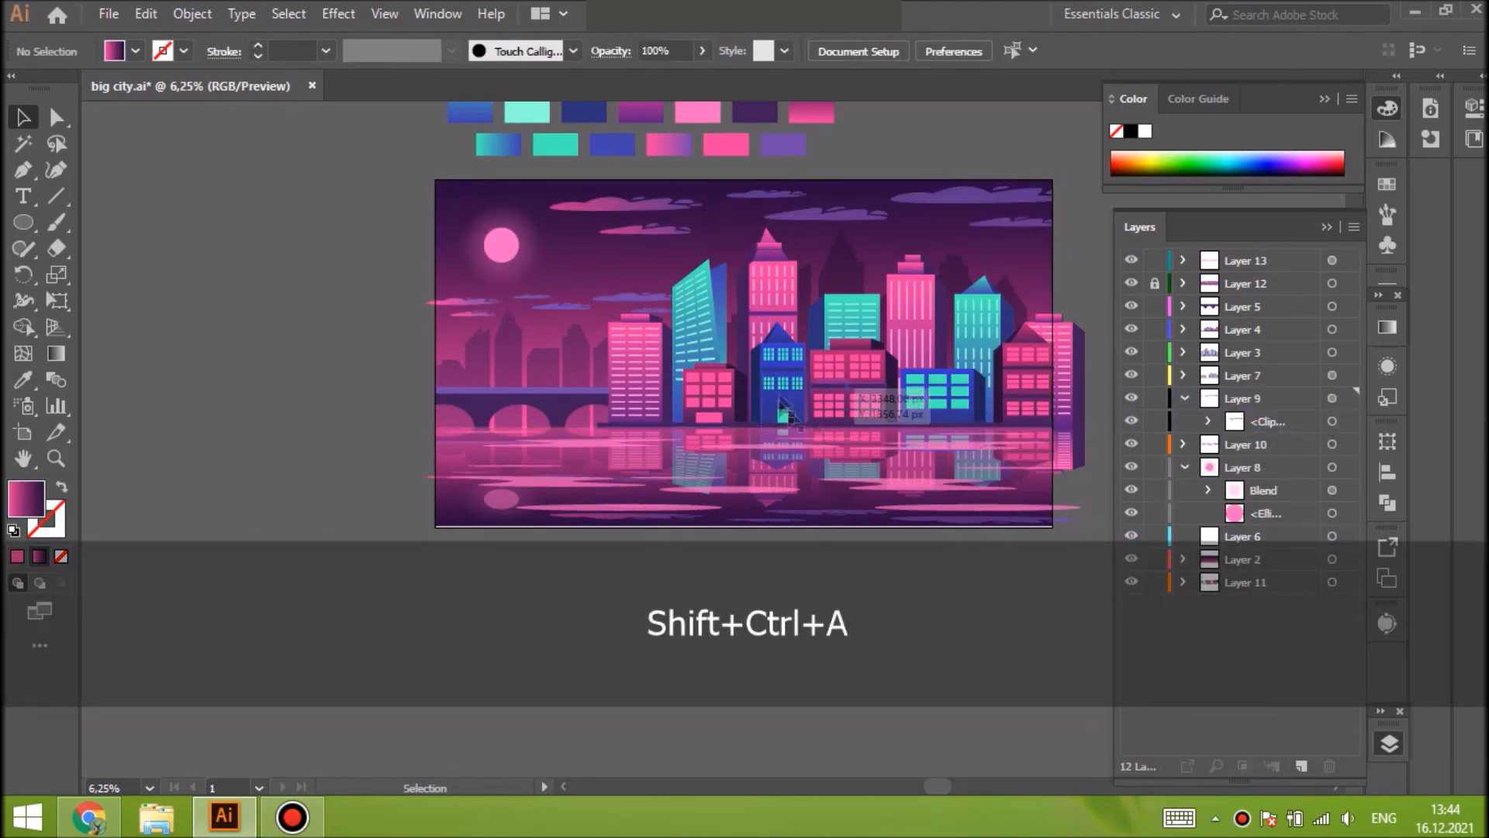
# Add a new layer, then paste a copy of the water rectangle into Layer 13 and clip the pink ripples with it
pyautogui.click(1031, 495)
pyautogui.hotkey('ctrl', 'c')
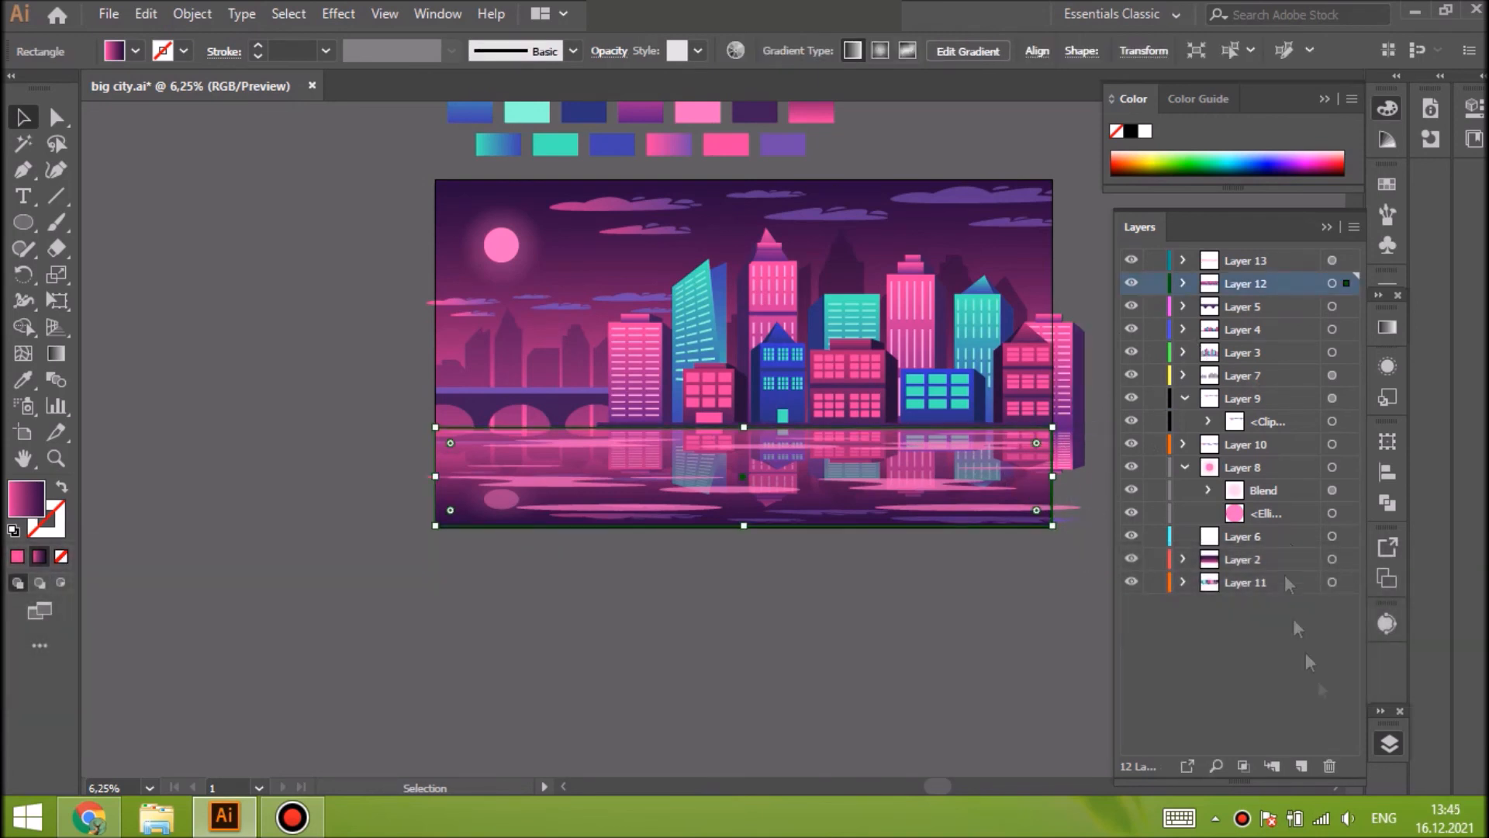
pyautogui.click(1302, 766)
pyautogui.click(1325, 264)
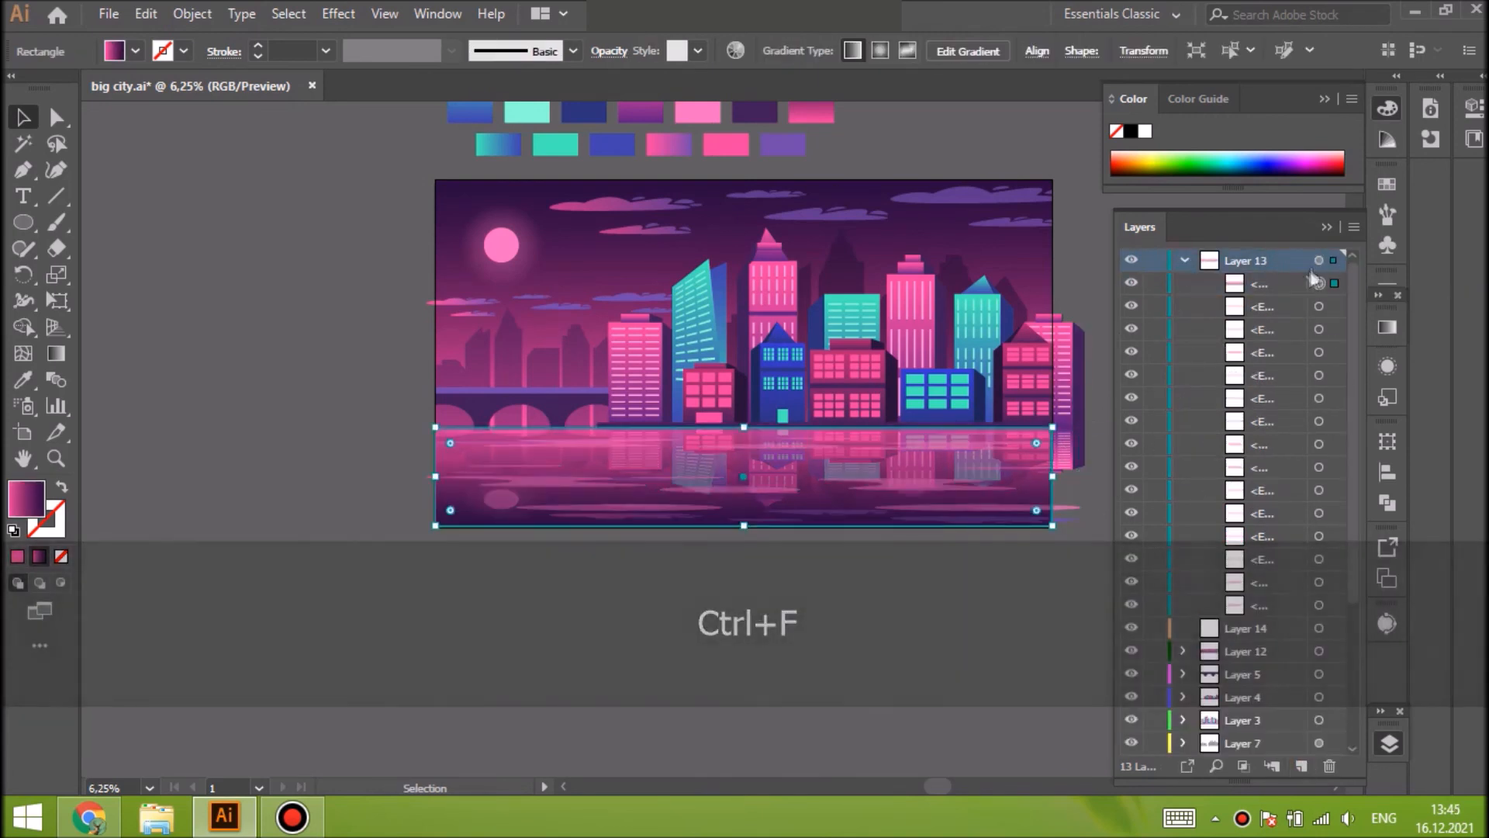
pyautogui.click(1330, 261)
pyautogui.hotkey('ctrl', '7')
pyautogui.hotkey('shift', 'ctrl', 'a')
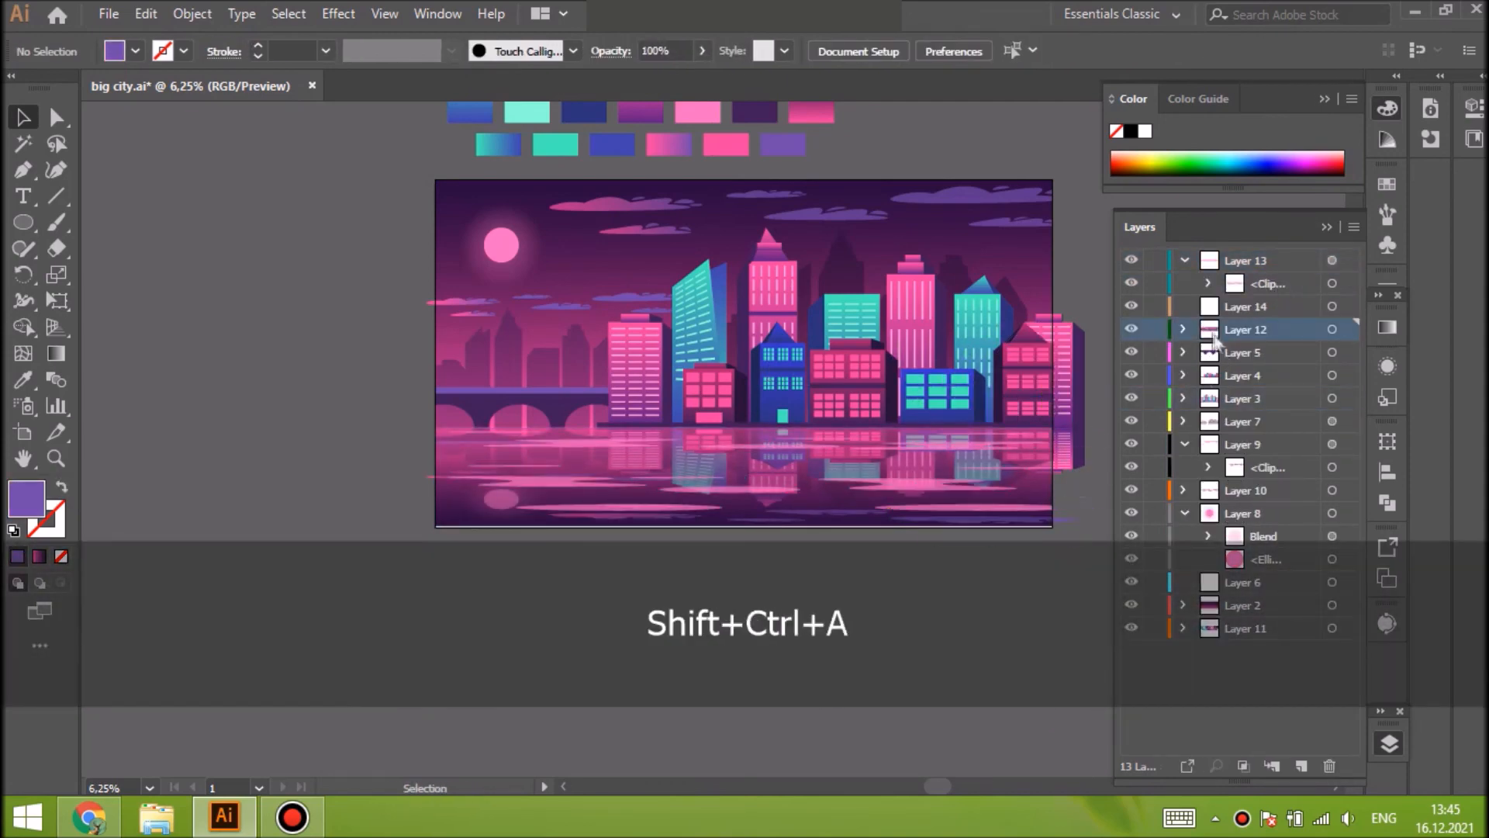
# Stretch the Layer 12 reflection artwork slightly down to meet the bottom edge of the artboard
pyautogui.click(1331, 329)
pyautogui.moveTo(758, 528); pyautogui.dragTo(759, 532)
pyautogui.hotkey('shift', 'ctrl', 'a')
# Paste a copy of the water rectangle into Layer 12 and use it as a clipping mask for the reflection artwork
pyautogui.click(1047, 479)
pyautogui.click(1183, 330)
pyautogui.click(1318, 329)
pyautogui.hotkey('ctrl', 'f')
pyautogui.click(1320, 330)
pyautogui.click(1296, 352)
pyautogui.click(1319, 353)
pyautogui.click(1318, 330)
pyautogui.hotkey('ctrl', '7')
pyautogui.hotkey('shift', 'ctrl', 'a')
# Paste a copy of the sky rectangle into Layer 3 and use it as a clipping mask for the tall buildings
pyautogui.click(997, 269)
pyautogui.hotkey('ctrl', 'c')
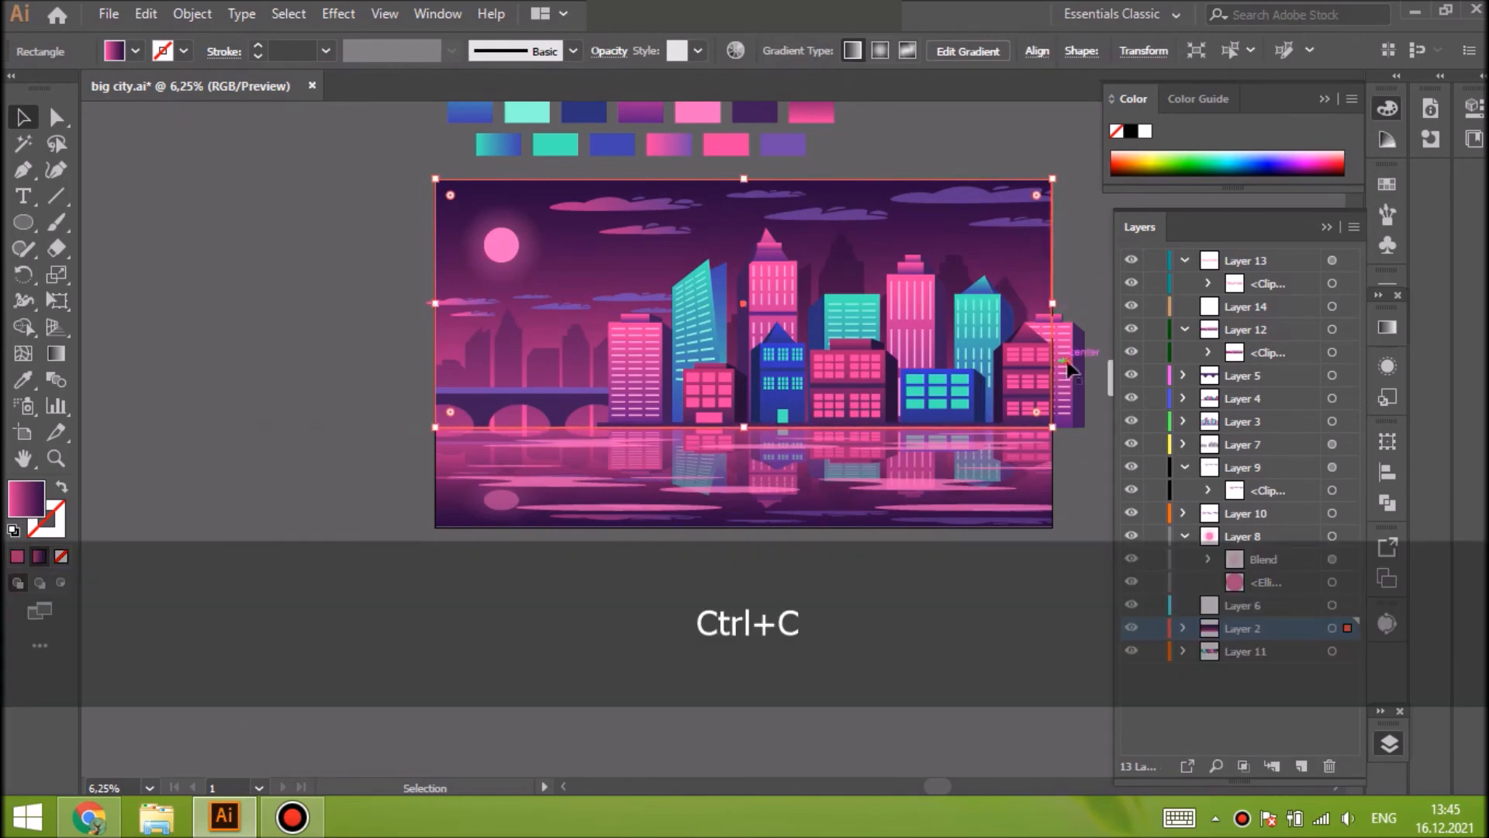
pyautogui.click(1331, 421)
pyautogui.hotkey('ctrl', 'f')
pyautogui.click(1318, 421)
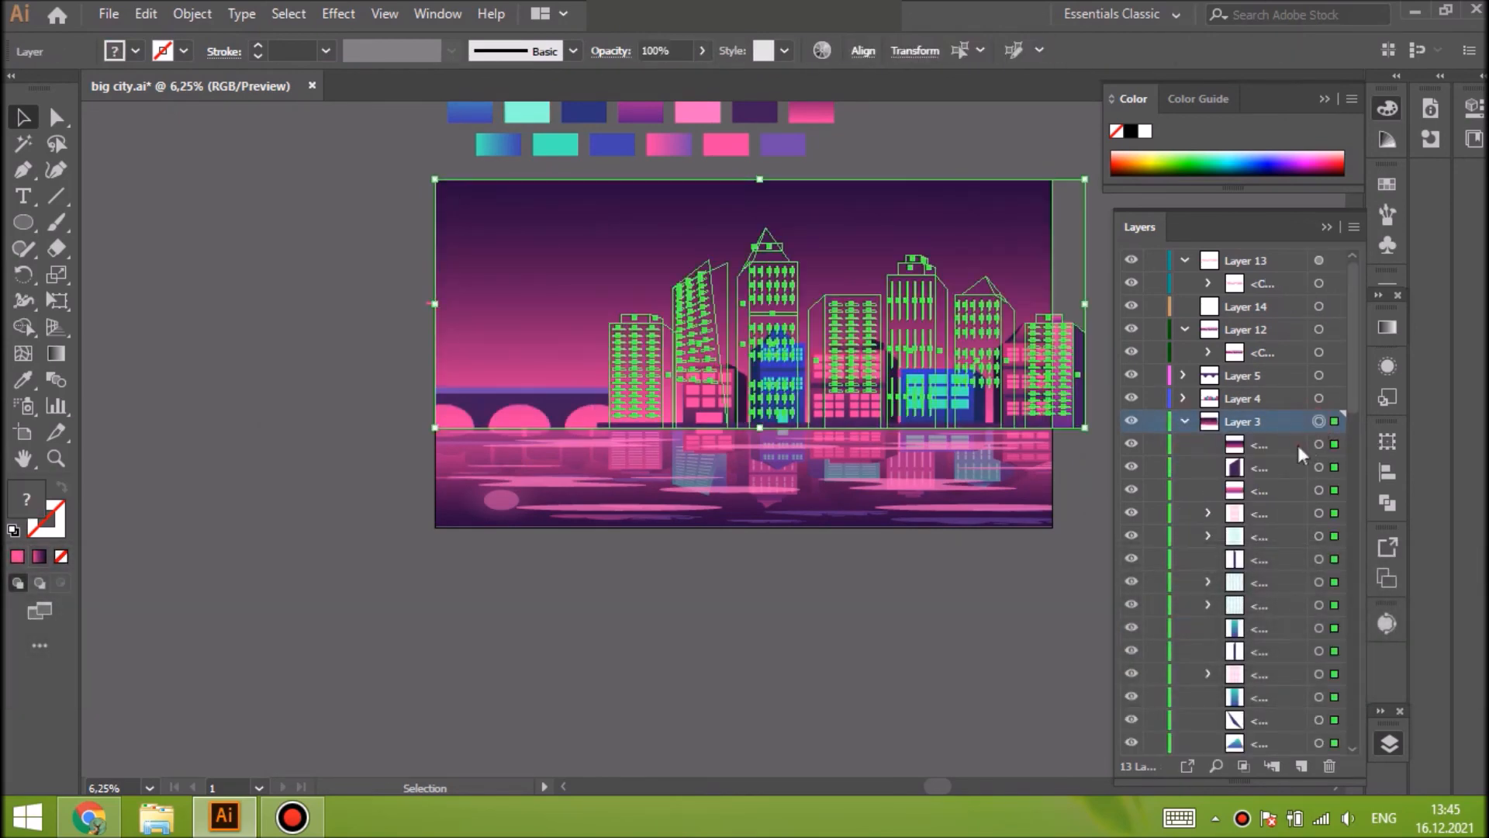
pyautogui.hotkey('ctrl', '7')
pyautogui.hotkey('shift', 'ctrl', 'a')
# Paste a copy of the sky rectangle into Layer 7 and use it as a clipping mask for the building silhouettes
pyautogui.click(1023, 299)
pyautogui.click(1027, 289)
pyautogui.hotkey('ctrl', 'c')
pyautogui.click(1072, 342)
pyautogui.hotkey('ctrl', 'f')
pyautogui.click(1183, 468)
pyautogui.click(1332, 467)
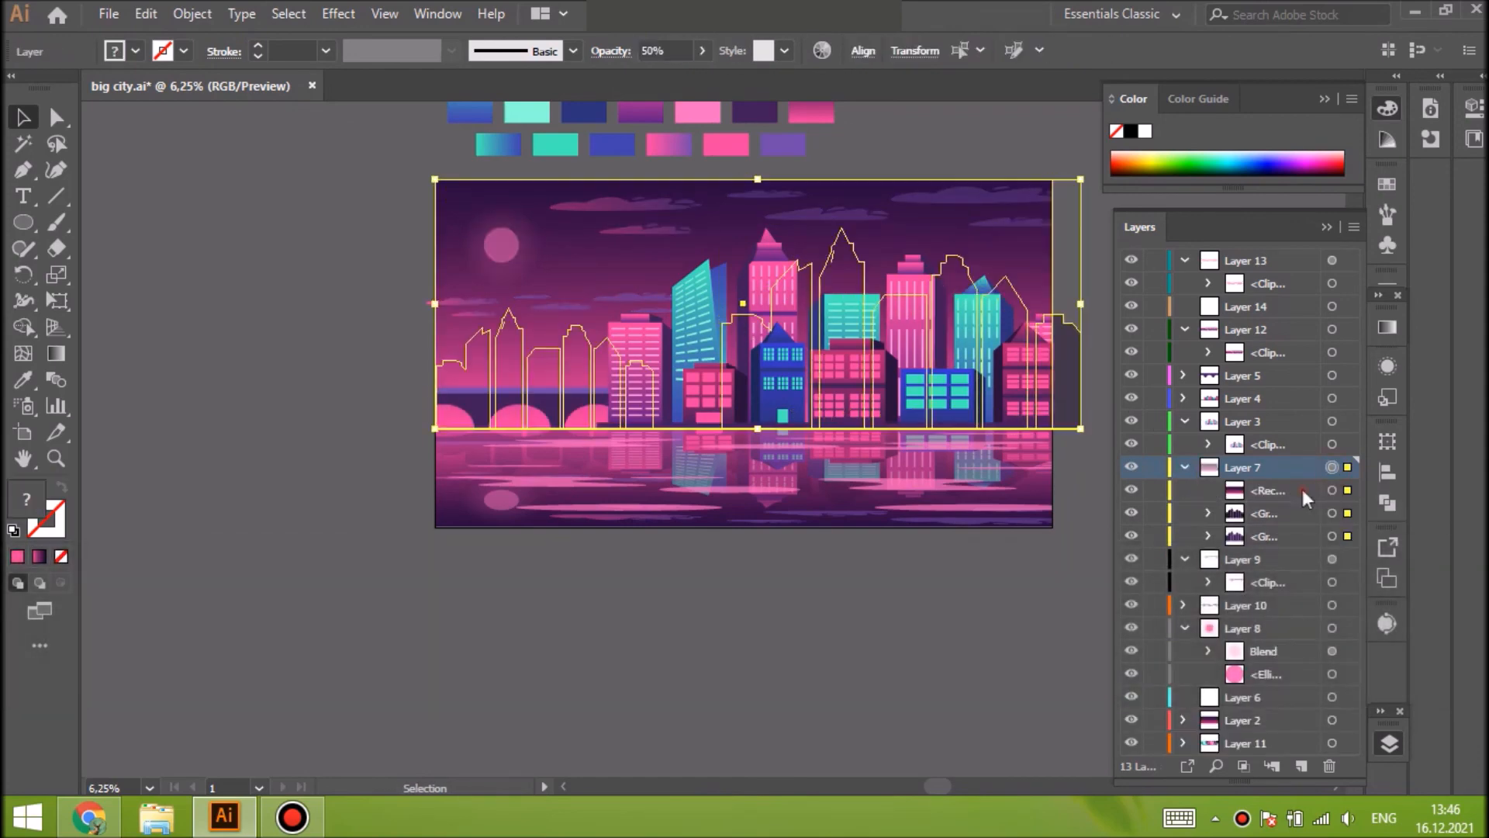
pyautogui.hotkey('ctrl', '7')
pyautogui.hotkey('shift', 'ctrl', 'a')
# Paste a copy of the sky rectangle into Layer 10 and use it as a clipping mask for the lower clouds
pyautogui.click(475, 310)
pyautogui.hotkey('ctrl', 'c')
pyautogui.click(471, 302)
pyautogui.hotkey('ctrl', 'f')
pyautogui.click(1184, 560)
pyautogui.click(1318, 559)
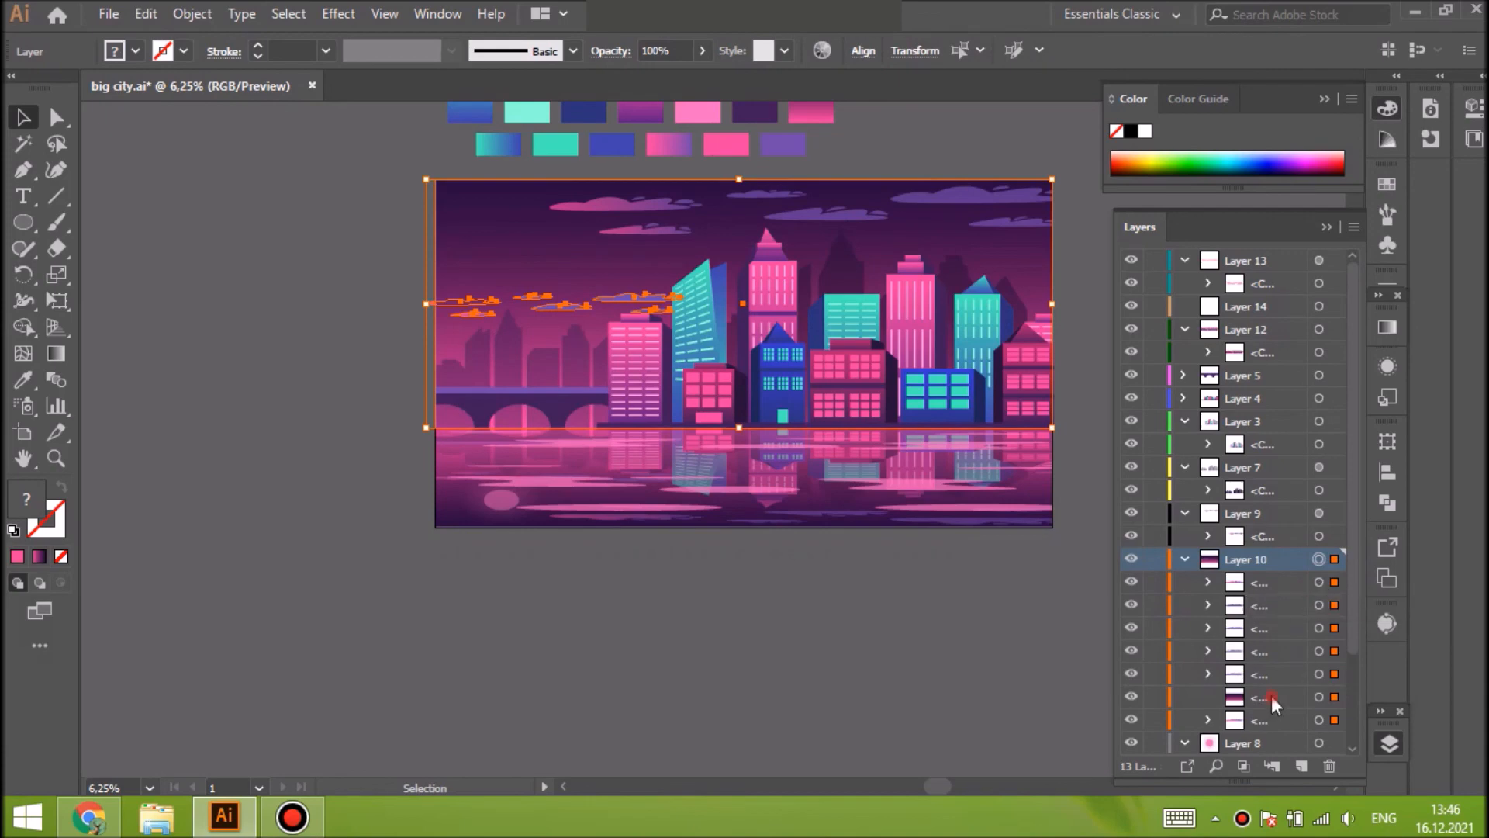
pyautogui.hotkey('ctrl', '7')
pyautogui.hotkey('shift', 'ctrl', 'a')
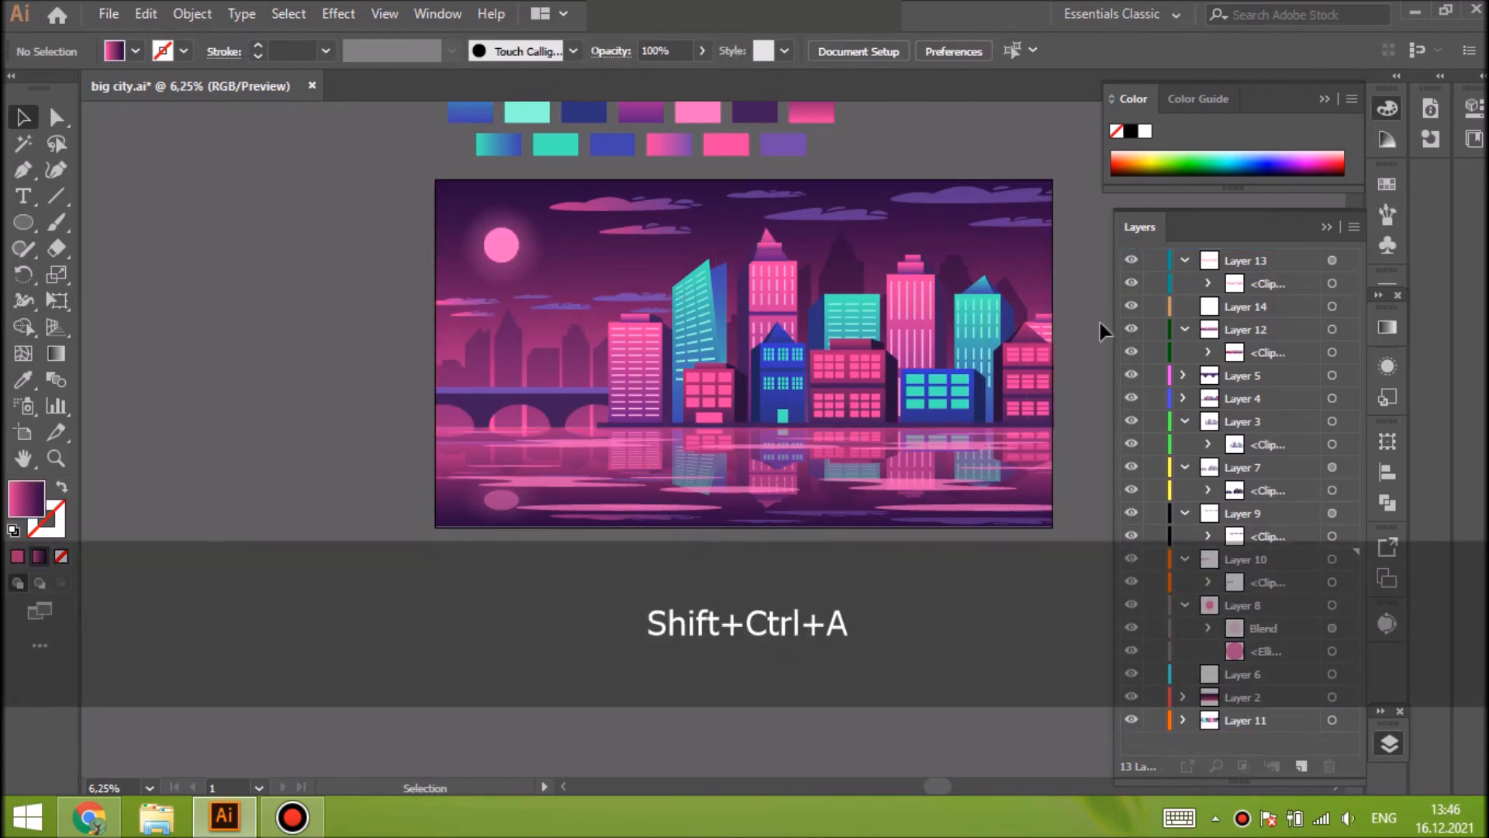